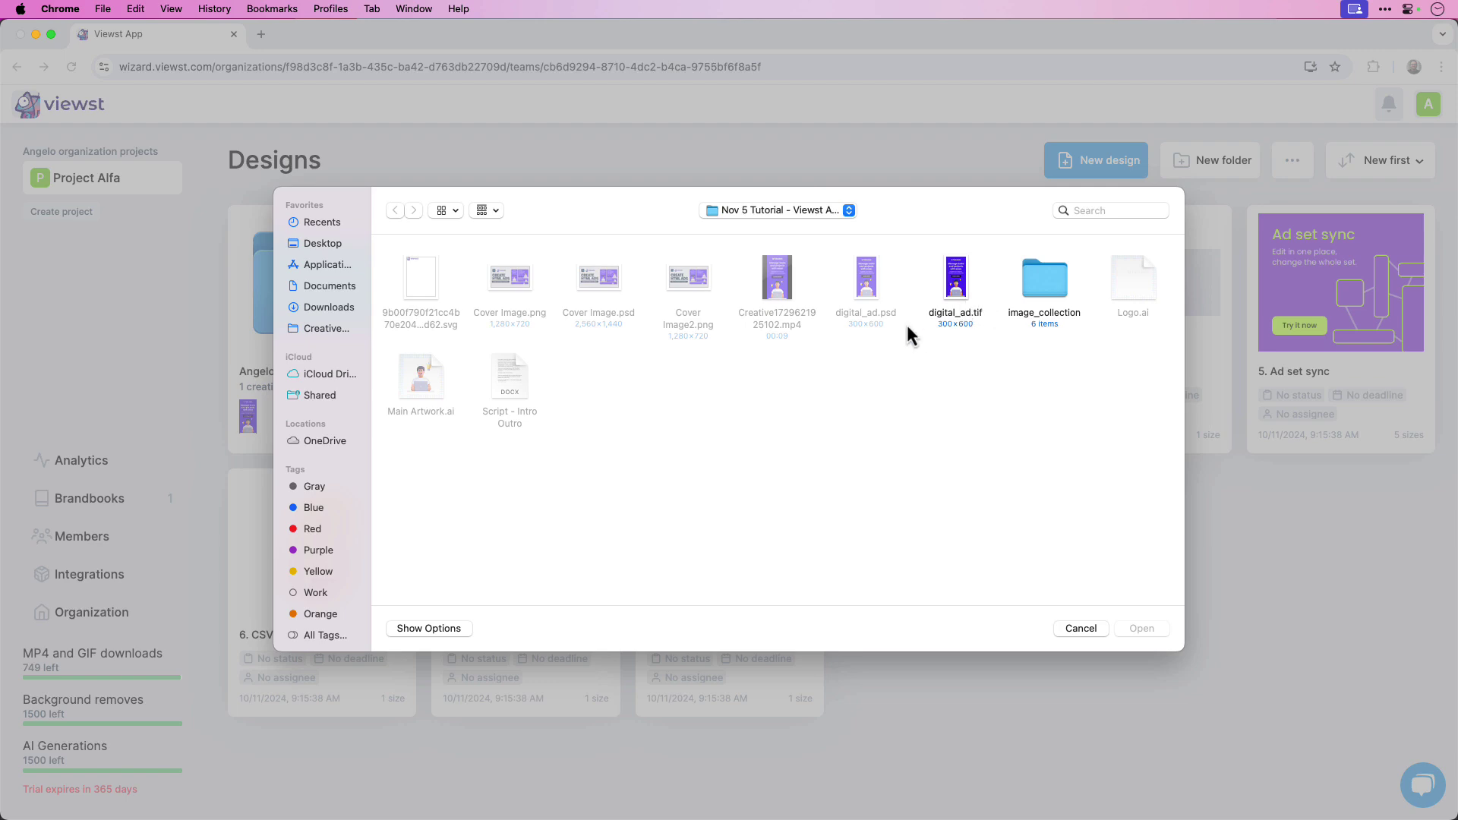
Upload digital_ad.tif as a design and open its 300×600 Desktop large rectangle size for editing.
left_click(957, 308)
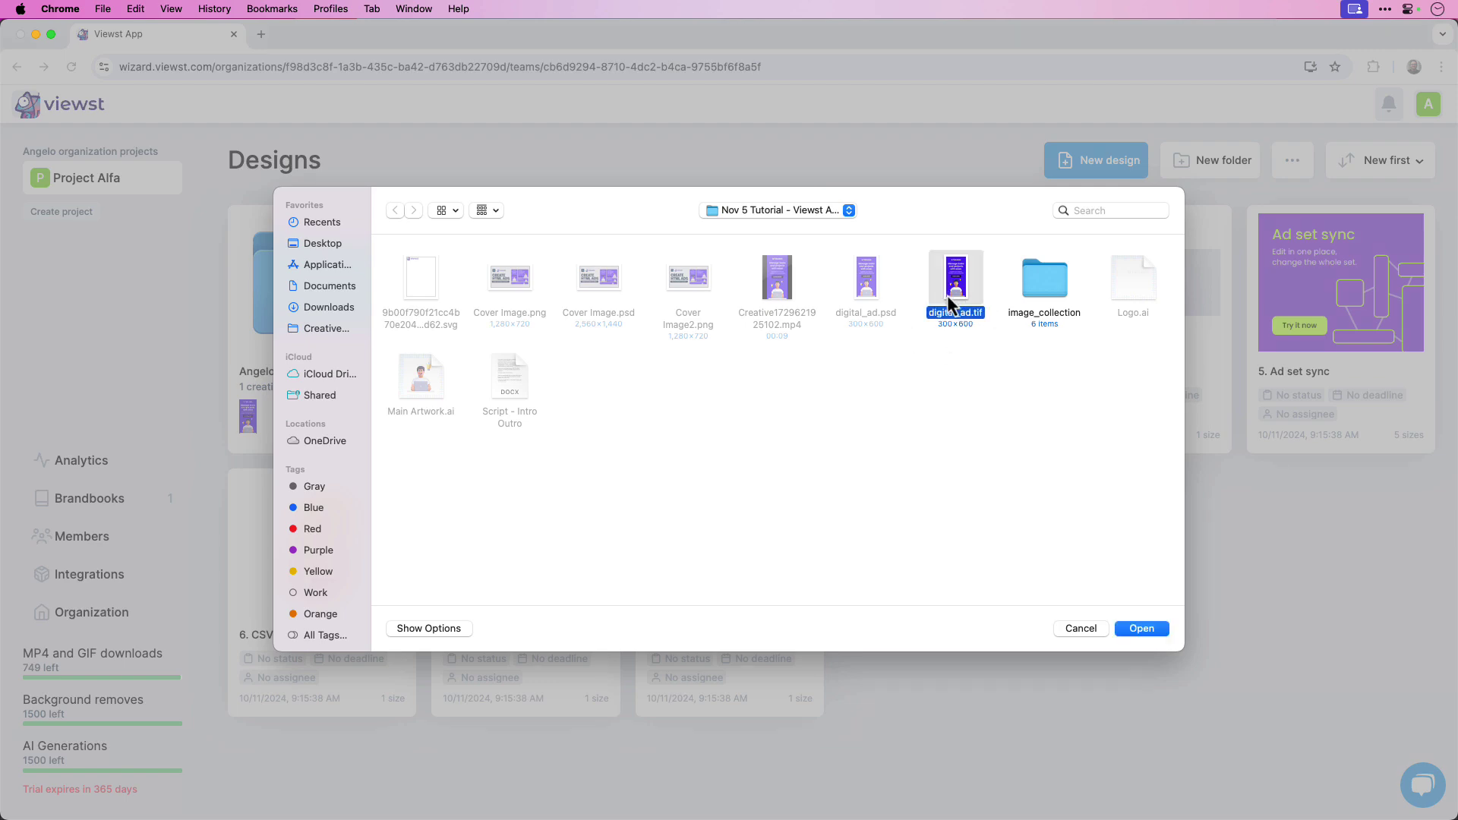
left_click(1138, 634)
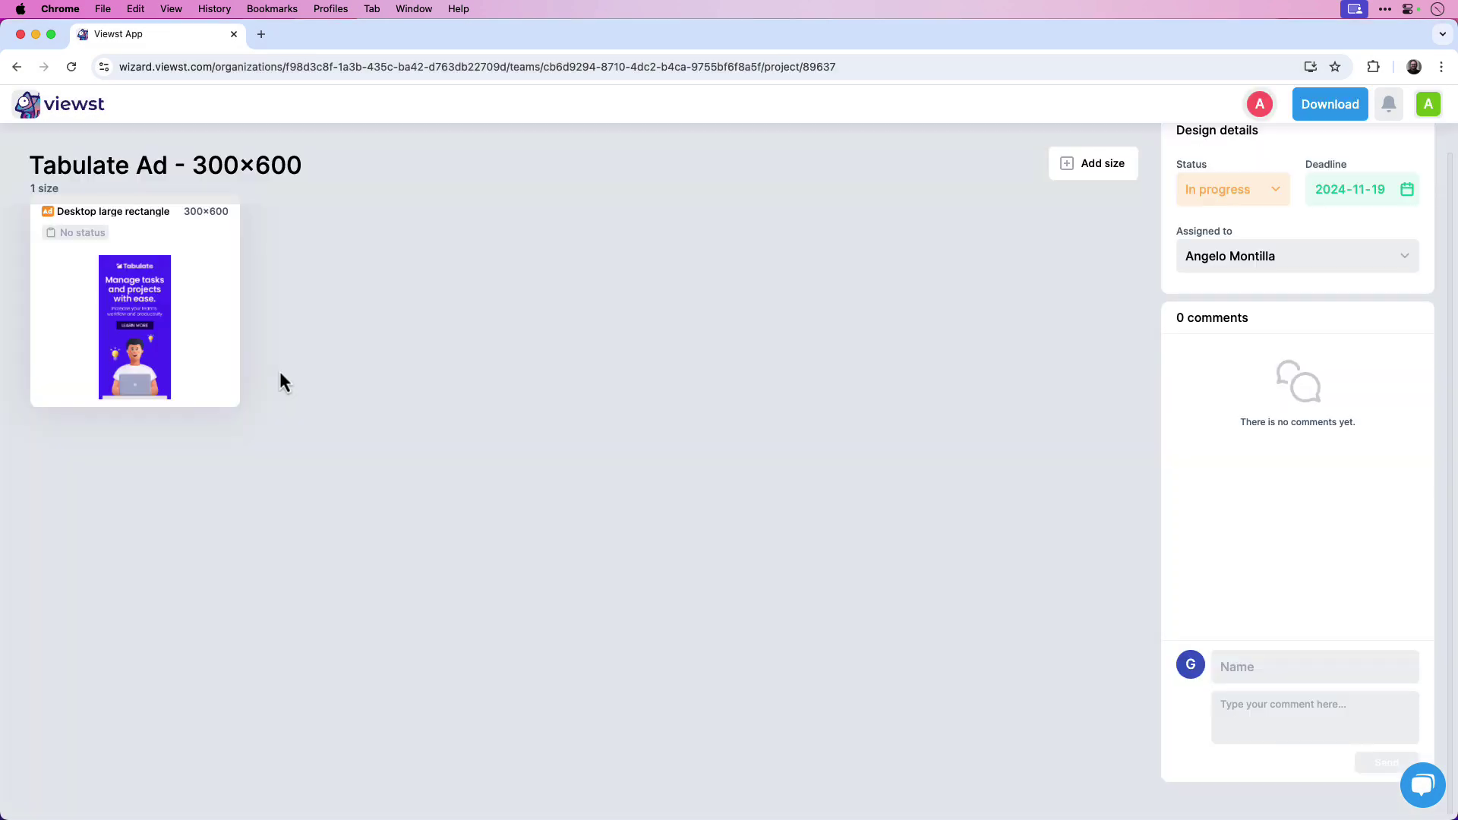
mouse_move(167, 393)
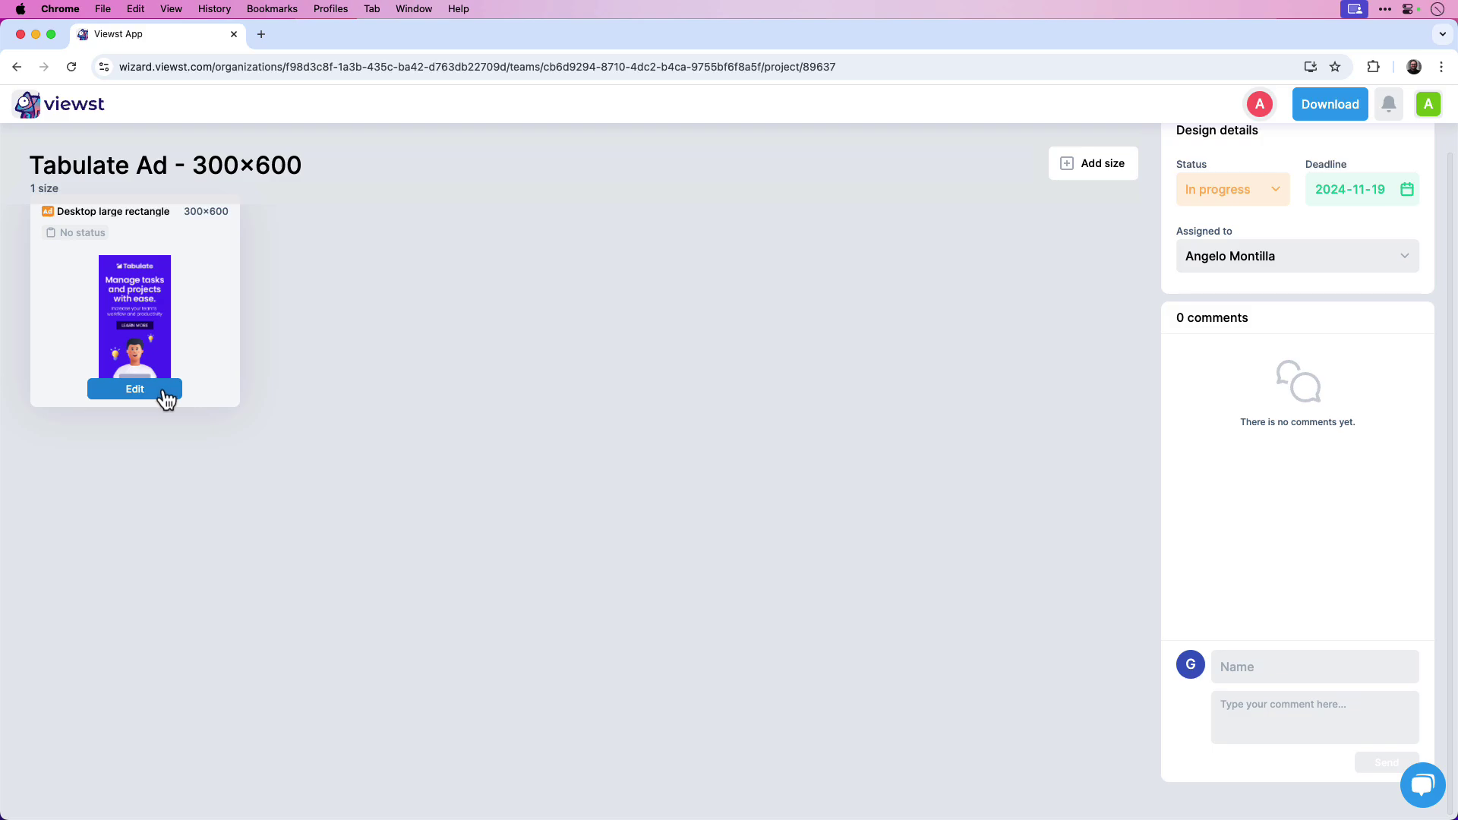
left_click(135, 389)
Extend the headline text box downward to cover its last line, and export the ad as HTML.
left_click(780, 359)
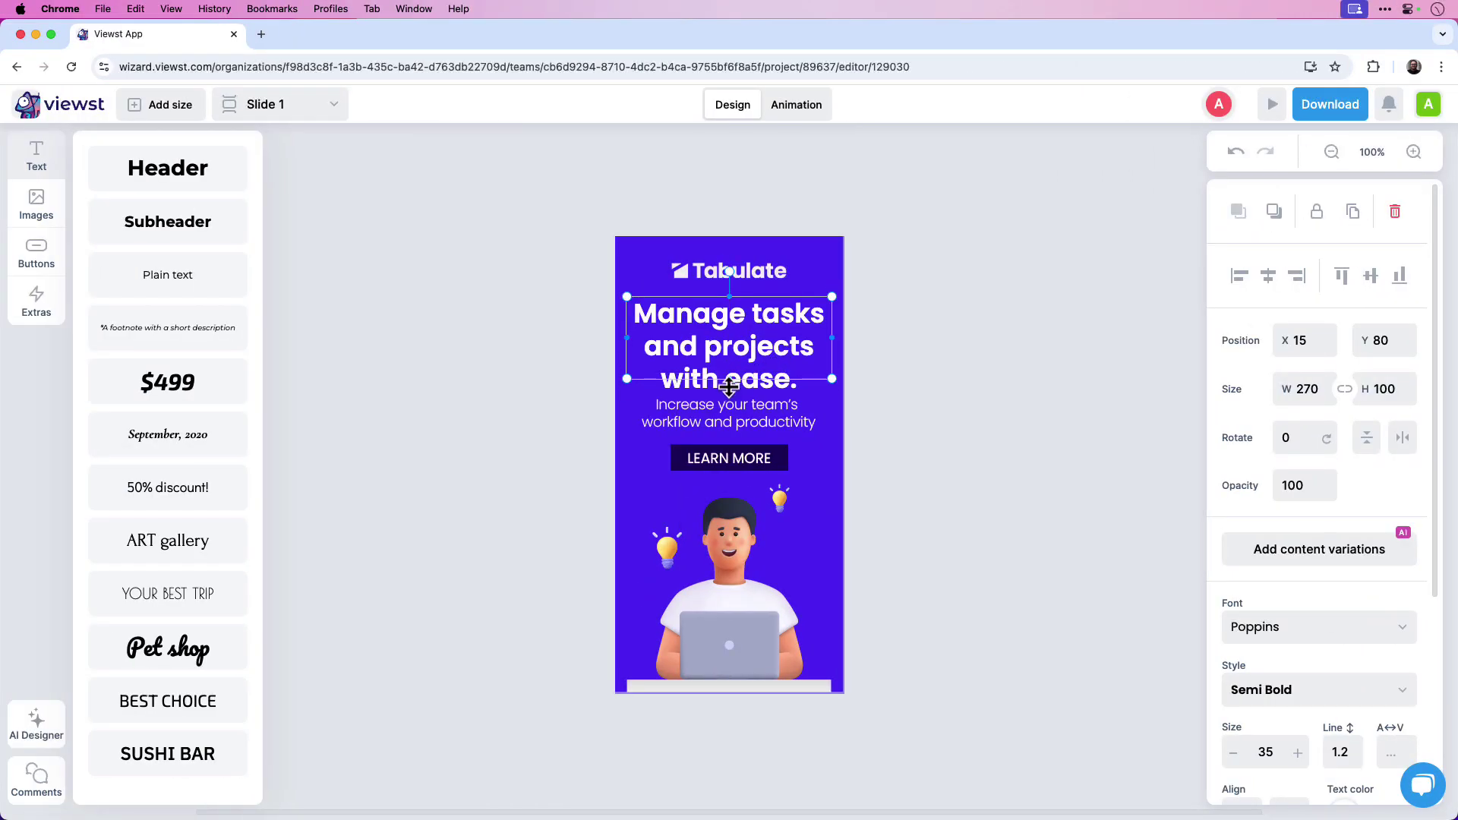
left_click_drag(729, 373, 729, 393)
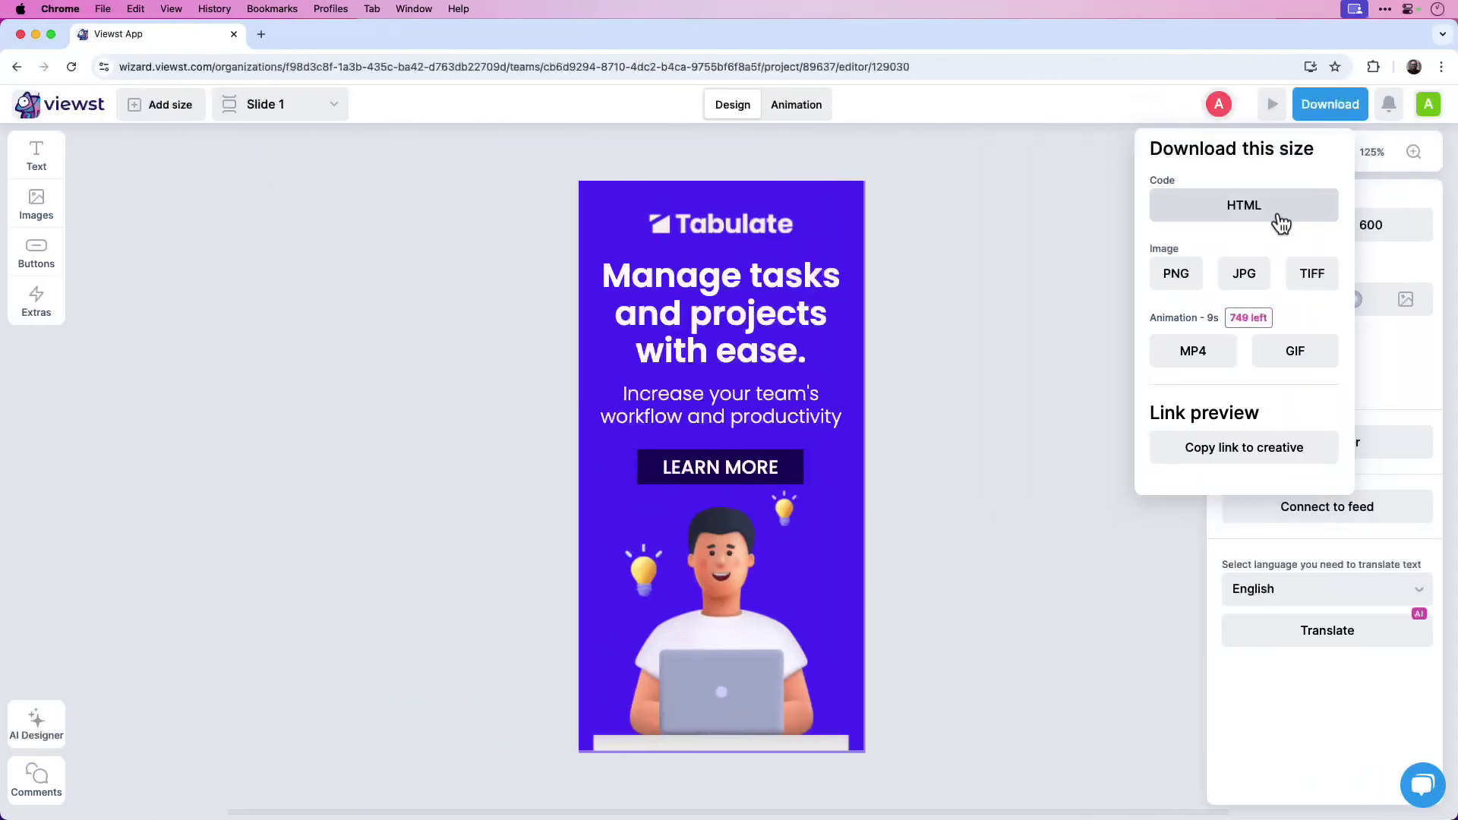
left_click(1276, 218)
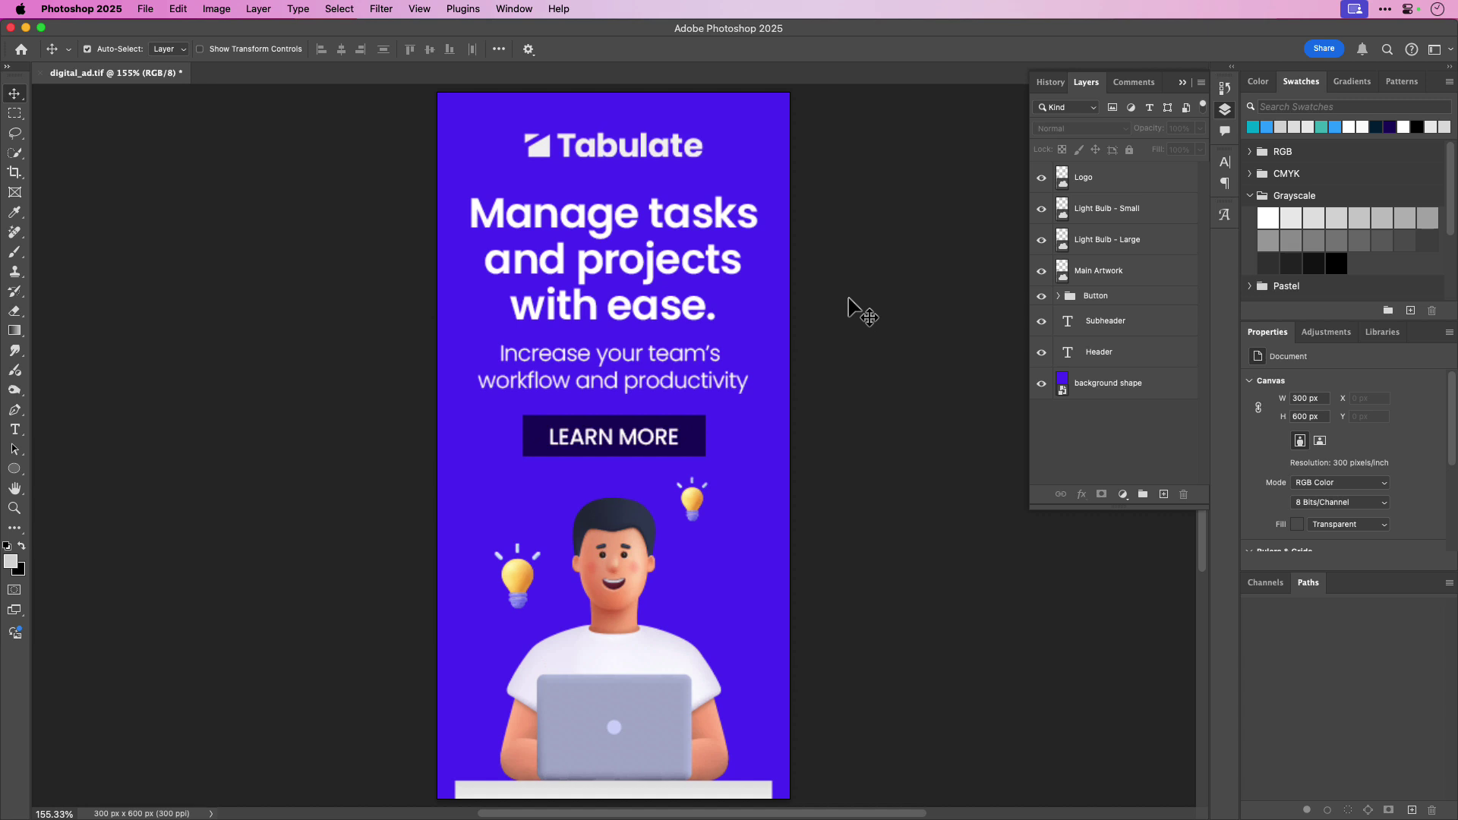
In Photoshop, toggle the visibility of the Logo, Light Bulb - Small and Light Bulb - Large layers to examine what each contains.
left_click(1063, 181)
left_click(908, 371)
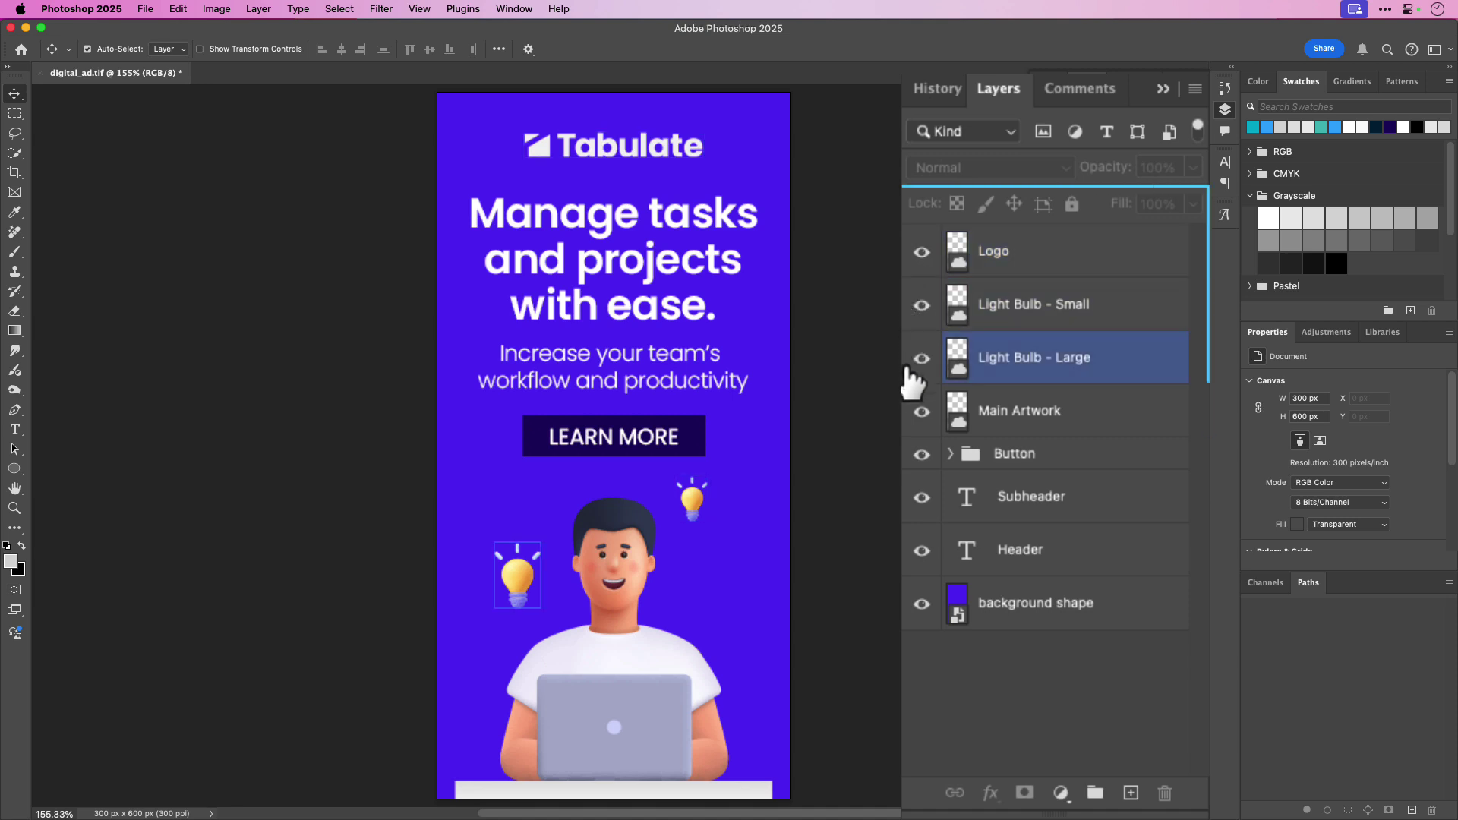
left_click(924, 297)
left_click(925, 271)
left_click(923, 270, "super")
left_click(922, 306)
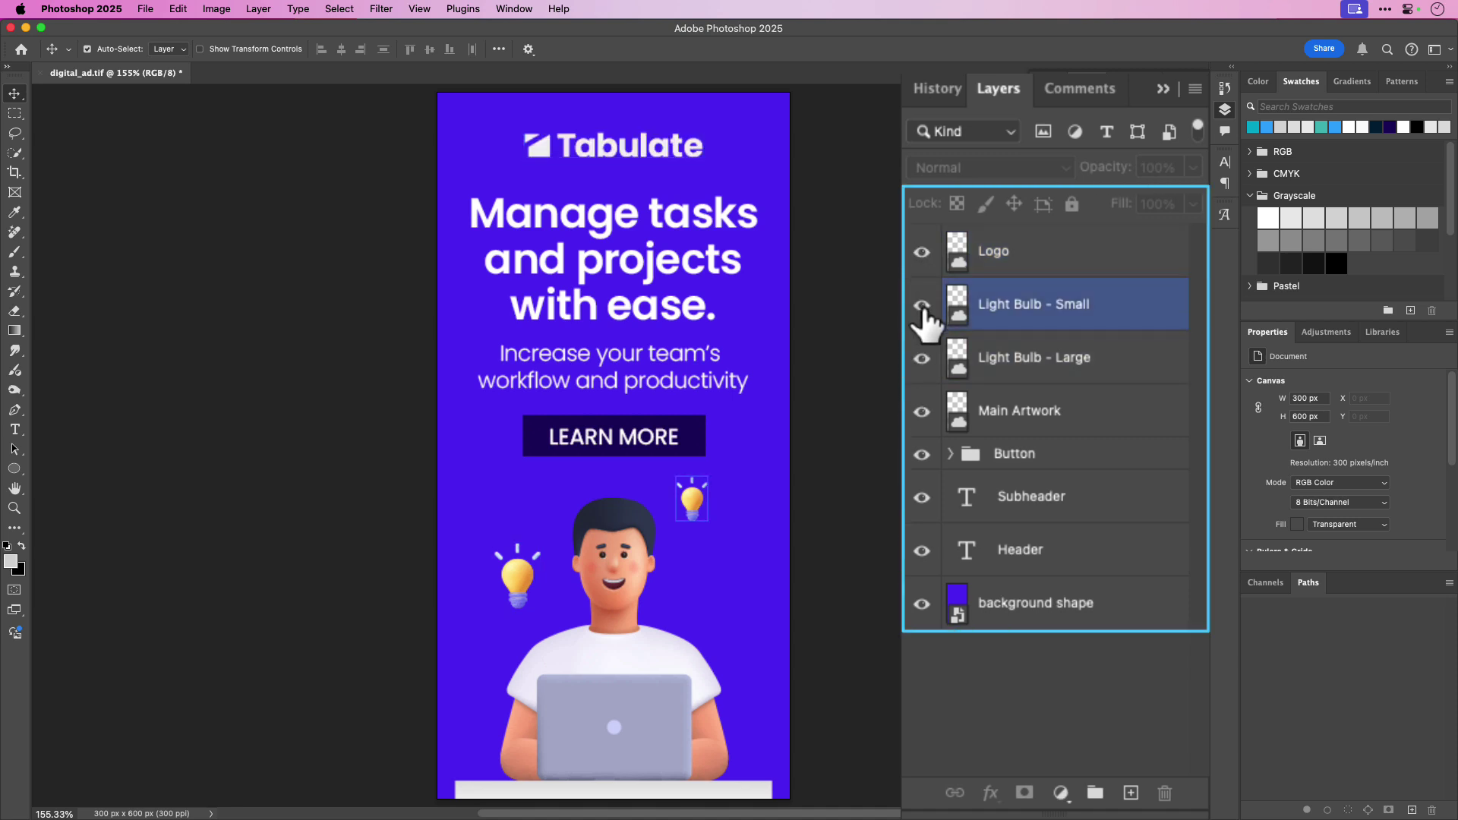
left_click(922, 304)
left_click(922, 305)
left_click(922, 358)
left_click(922, 358)
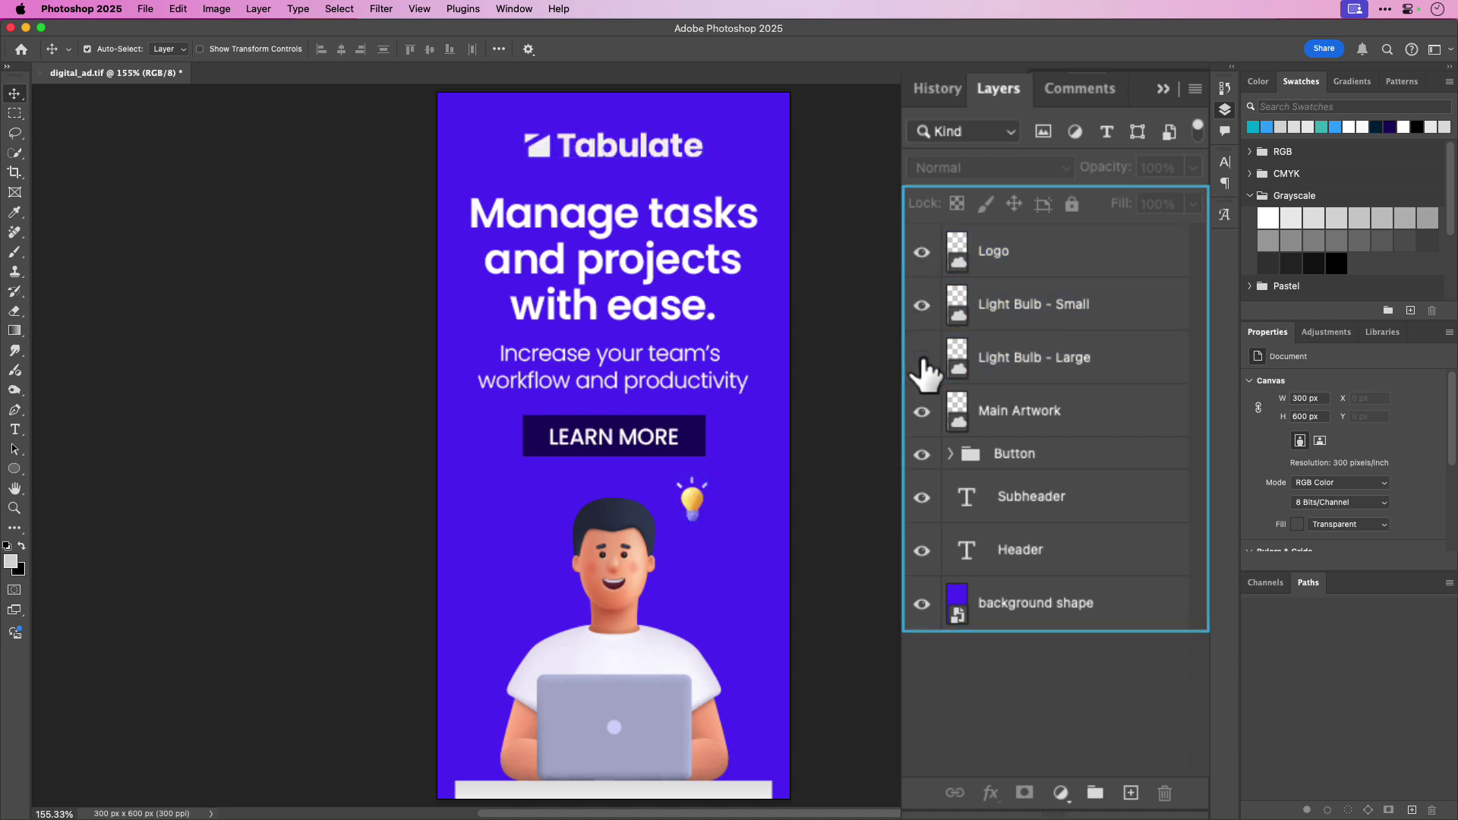
left_click(922, 358)
Toggle the Main Artwork layer and the Button group off and on, expanding the group to examine its sublayers.
left_click(922, 412)
left_click(922, 412)
left_click(922, 411)
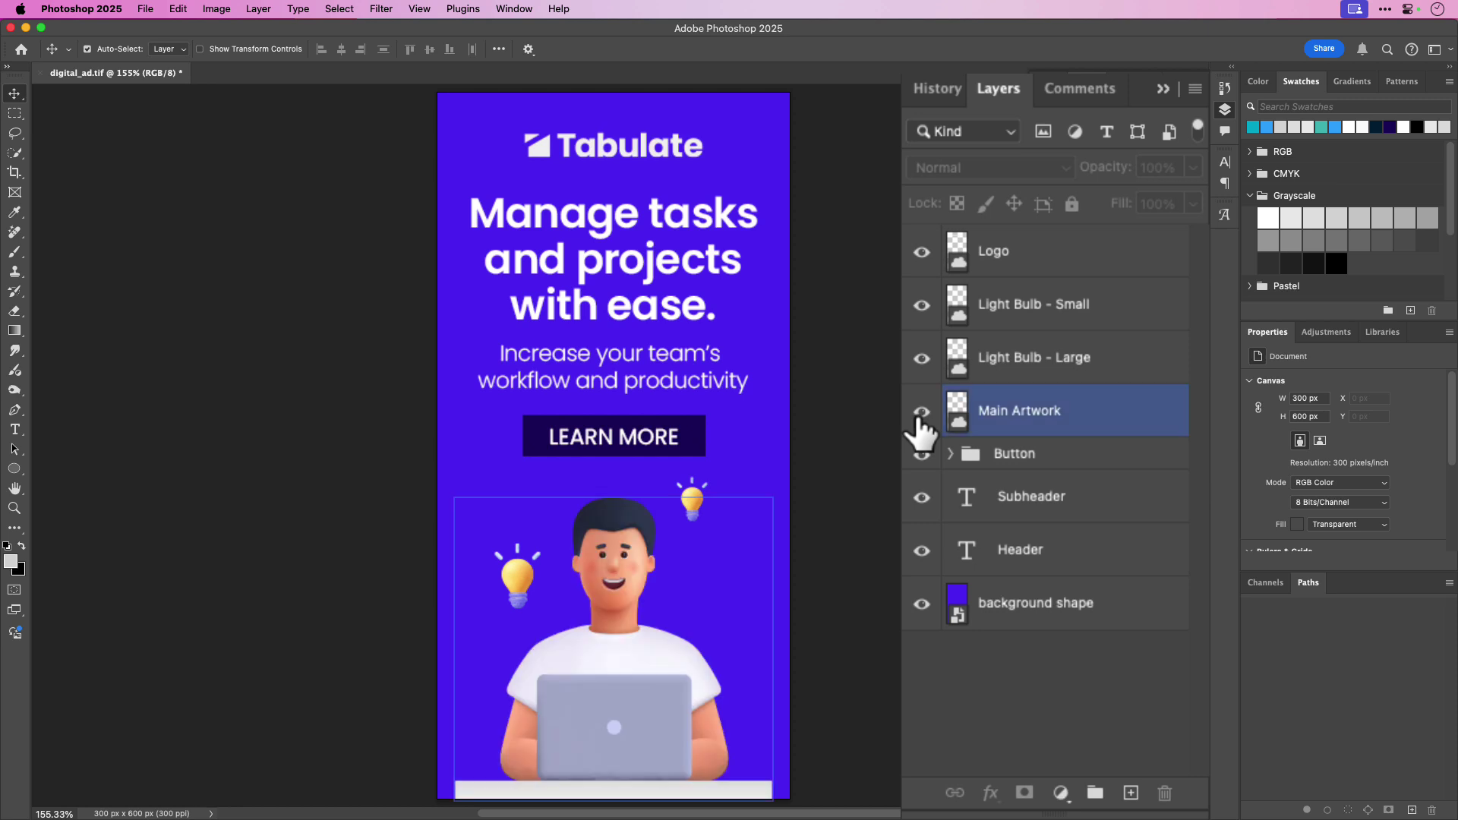
left_click(922, 454)
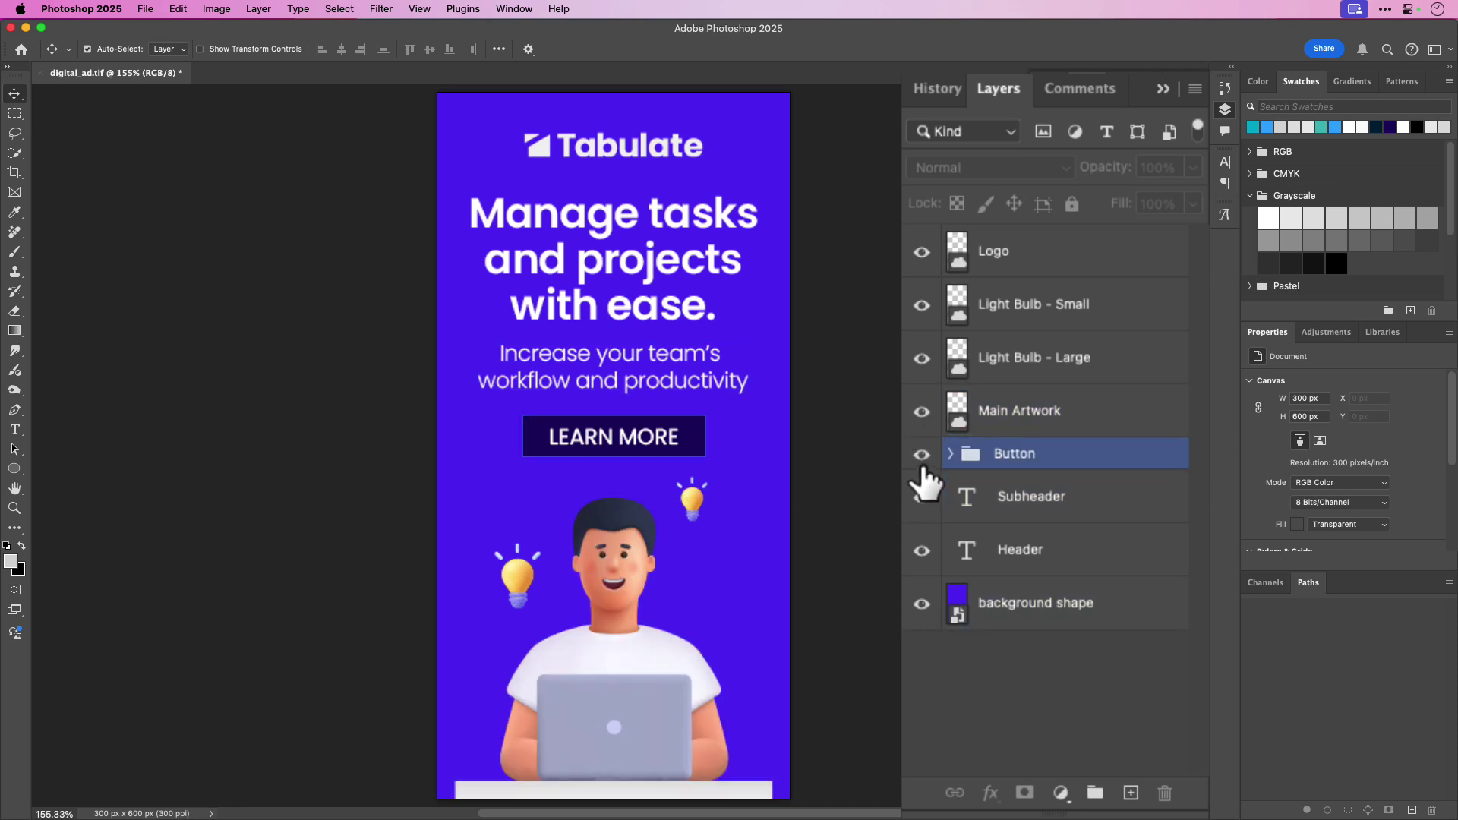
left_click(922, 455)
left_click(922, 455)
left_click(950, 455)
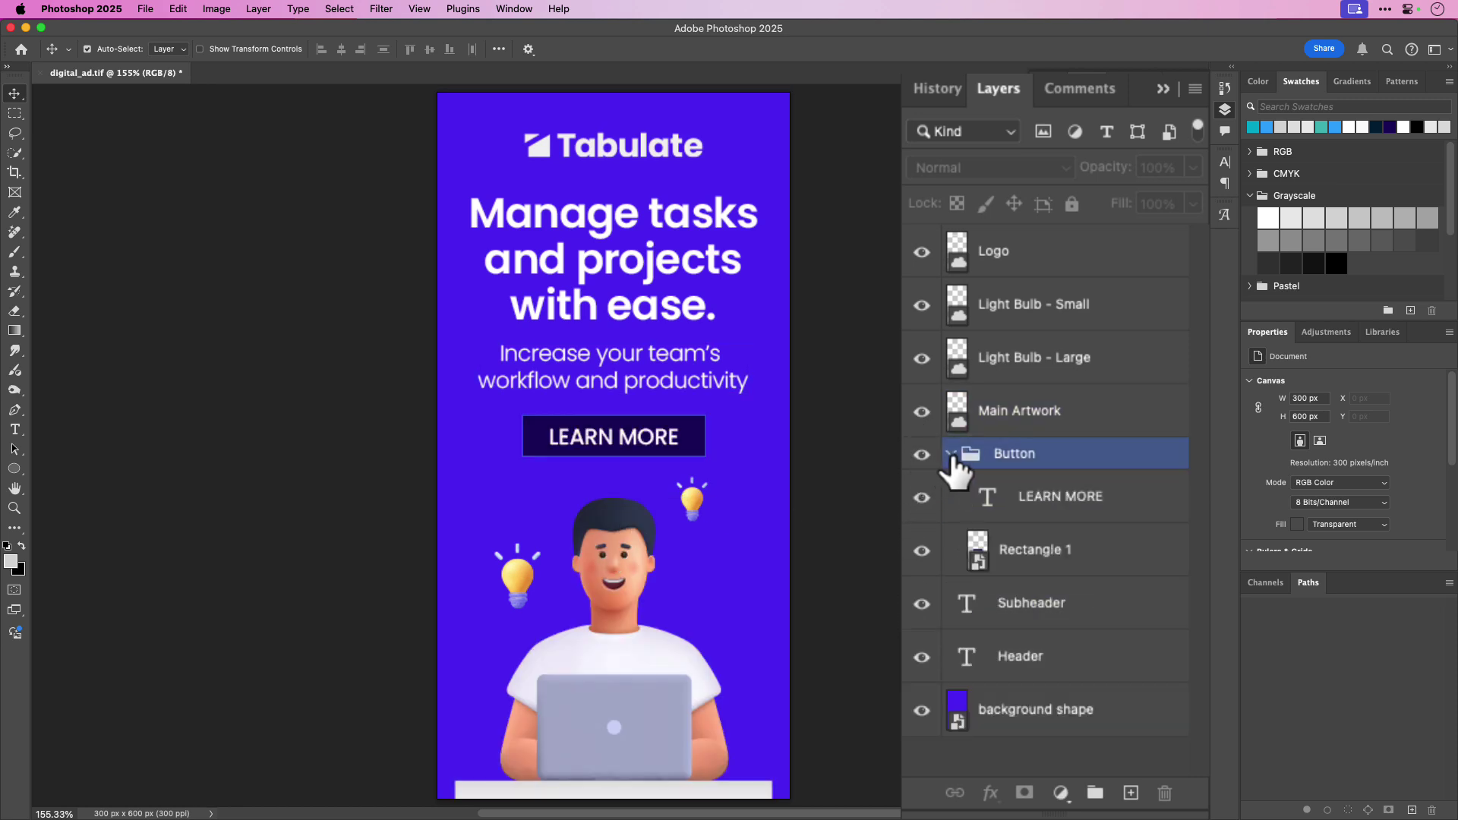
left_click(951, 454)
Toggle the visibility of the Subheader and Header text layers to examine which text each one holds.
left_click(945, 496)
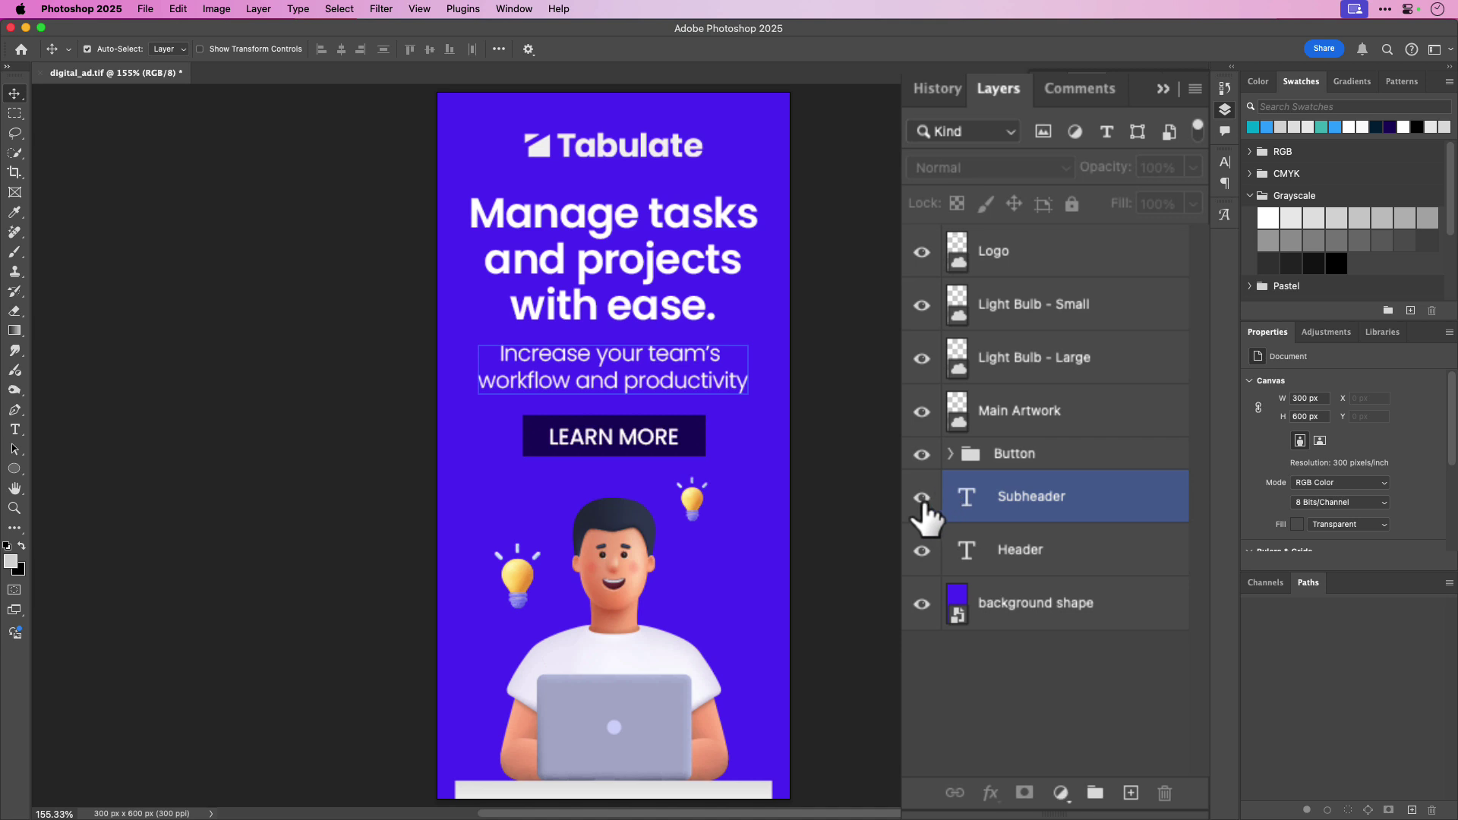
left_click(922, 498)
left_click(922, 497)
left_click(923, 550)
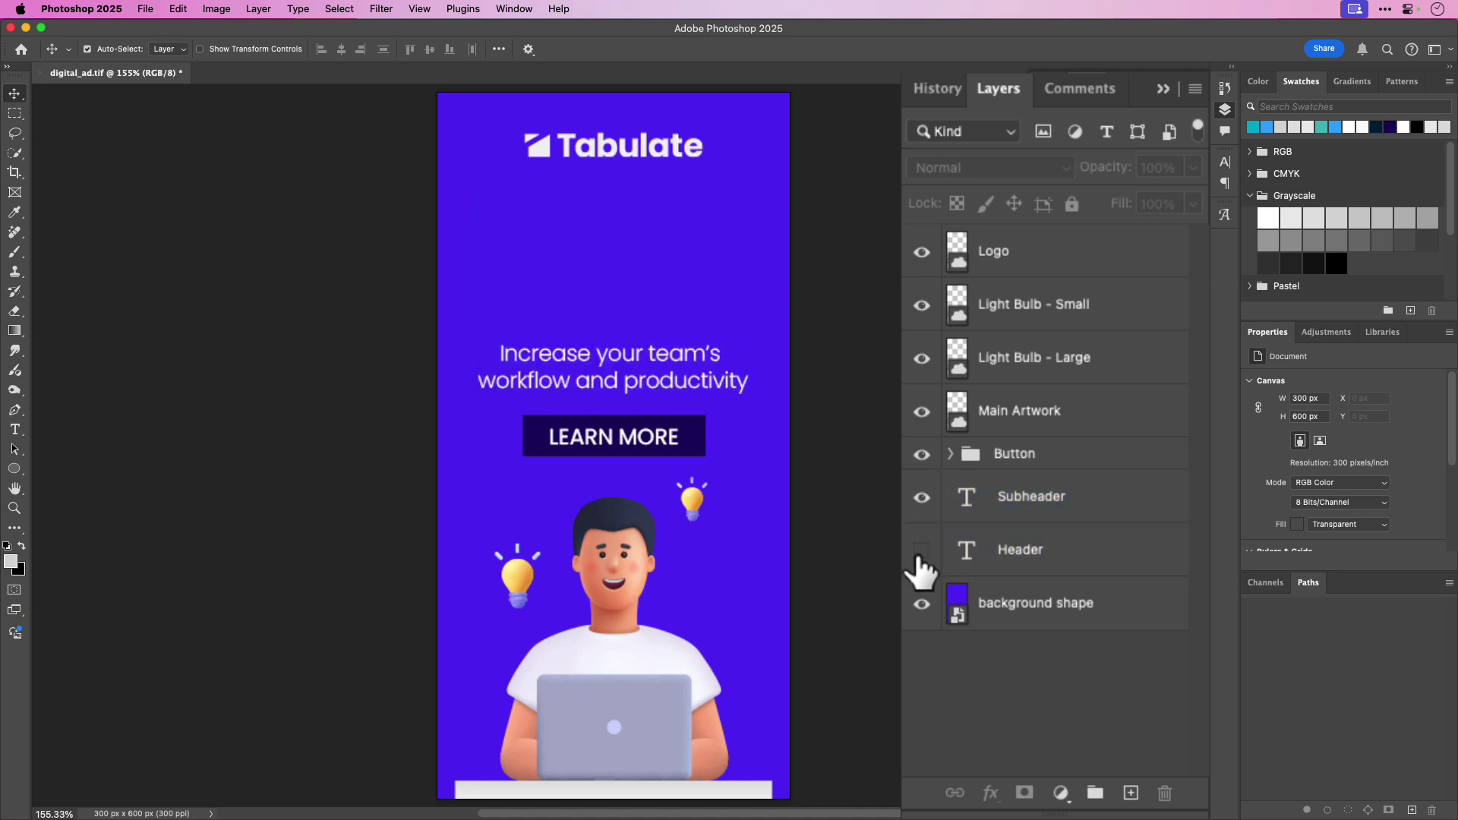
left_click(996, 430)
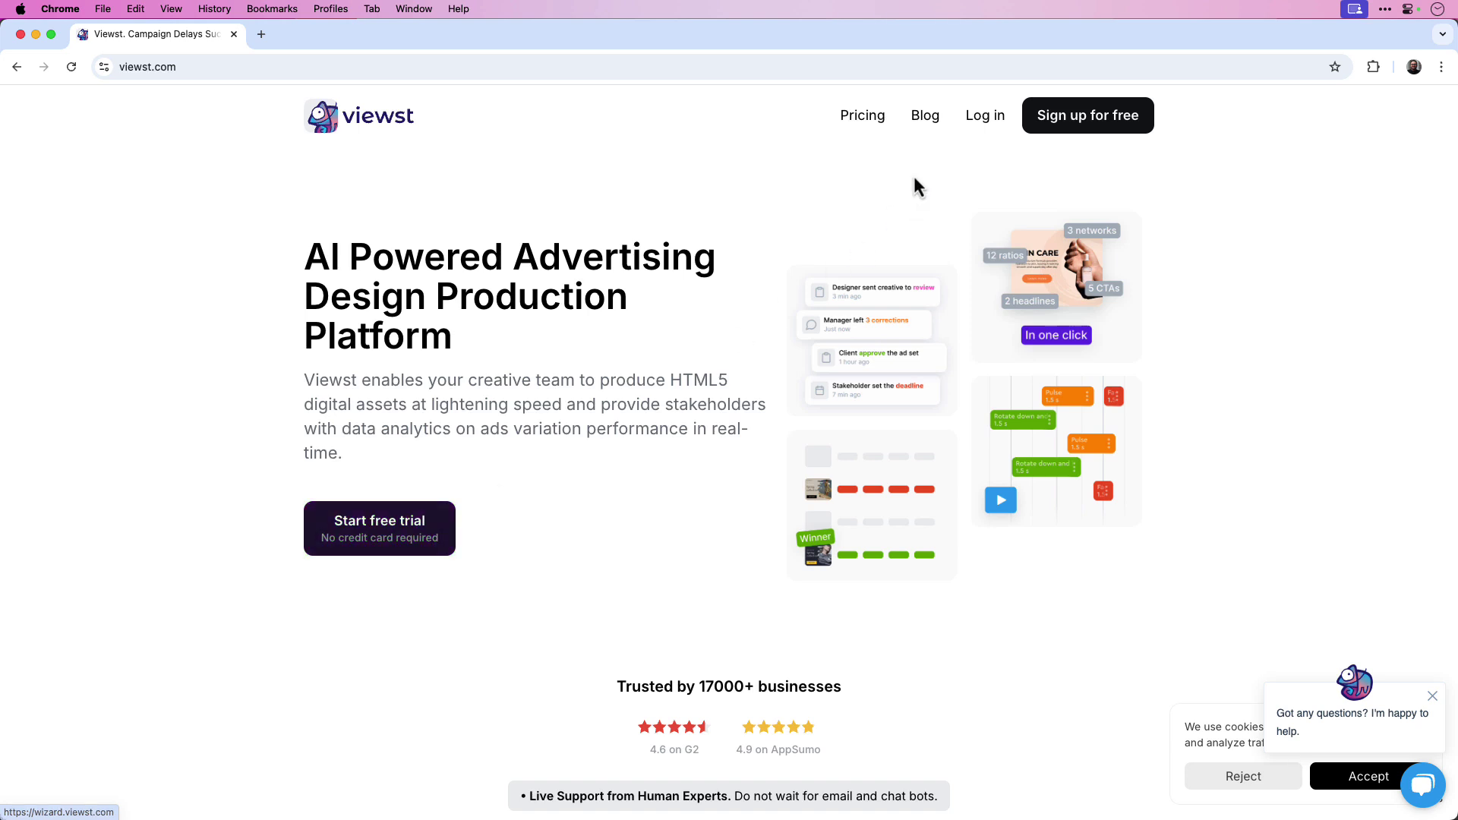
Switch to Viewst in Chrome, log in, and upload digital_ad.tif as a new design.
left_click(986, 117)
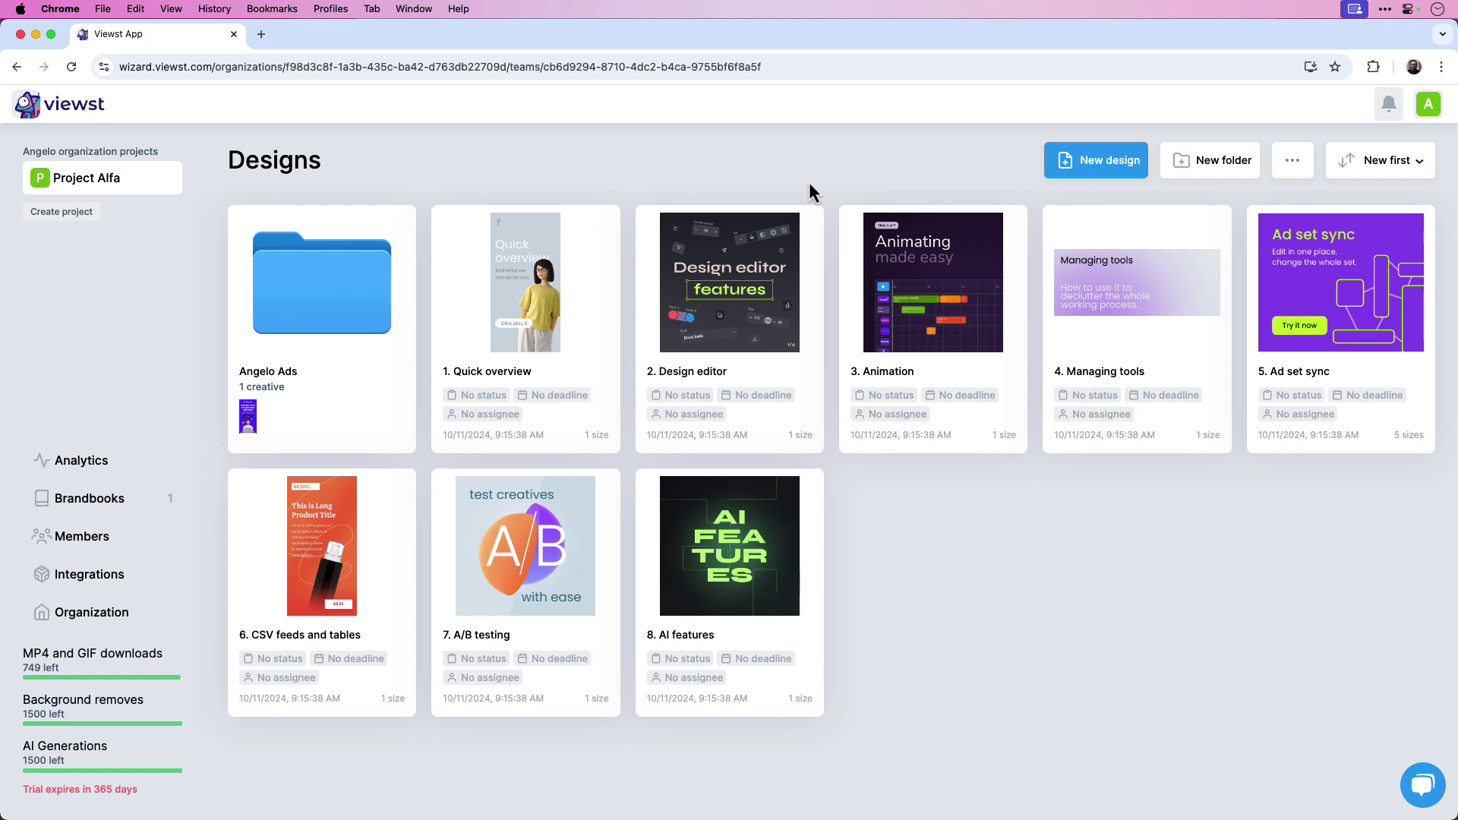
left_click(1289, 173)
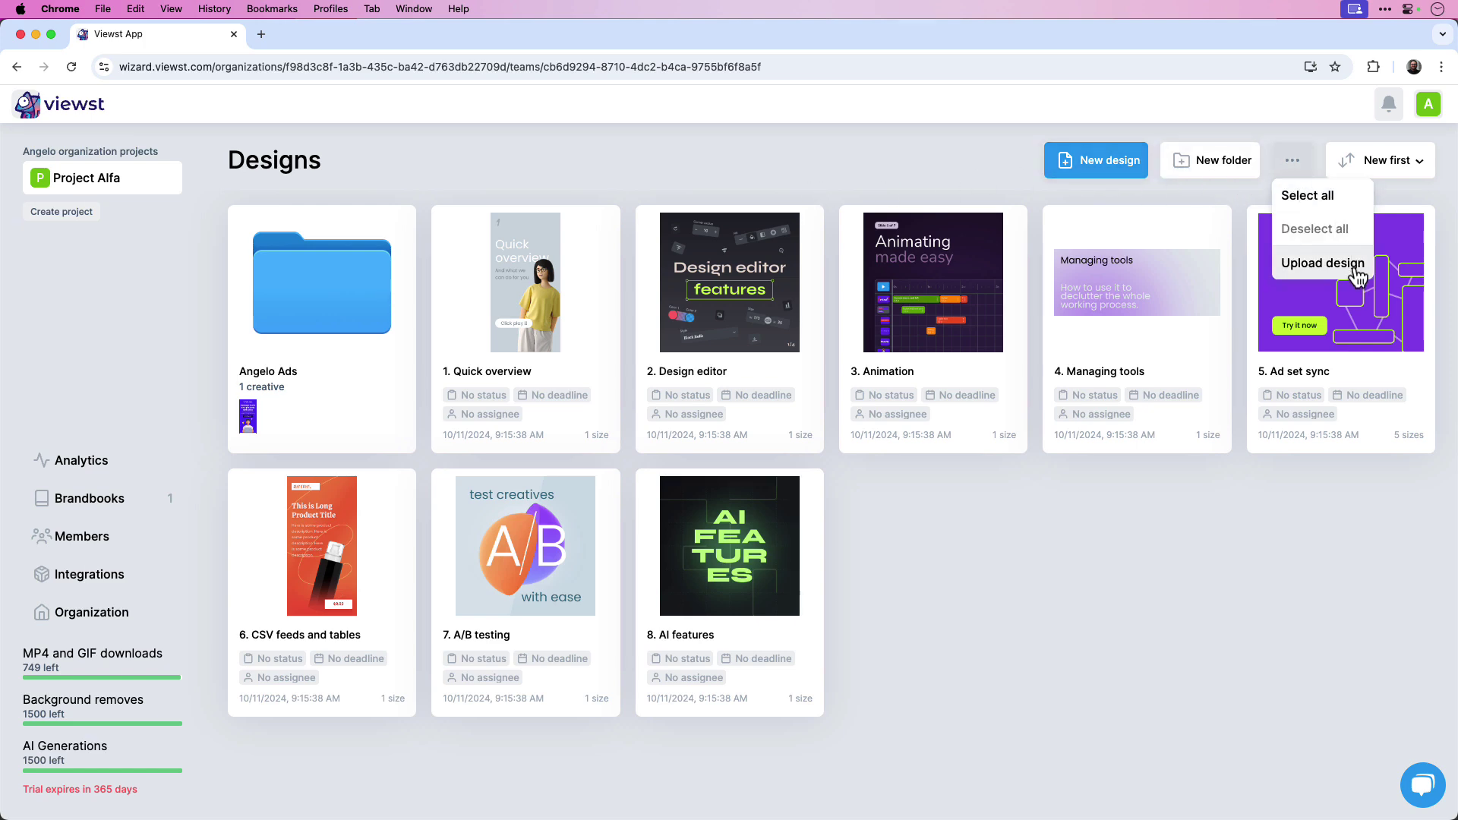
left_click(1322, 264)
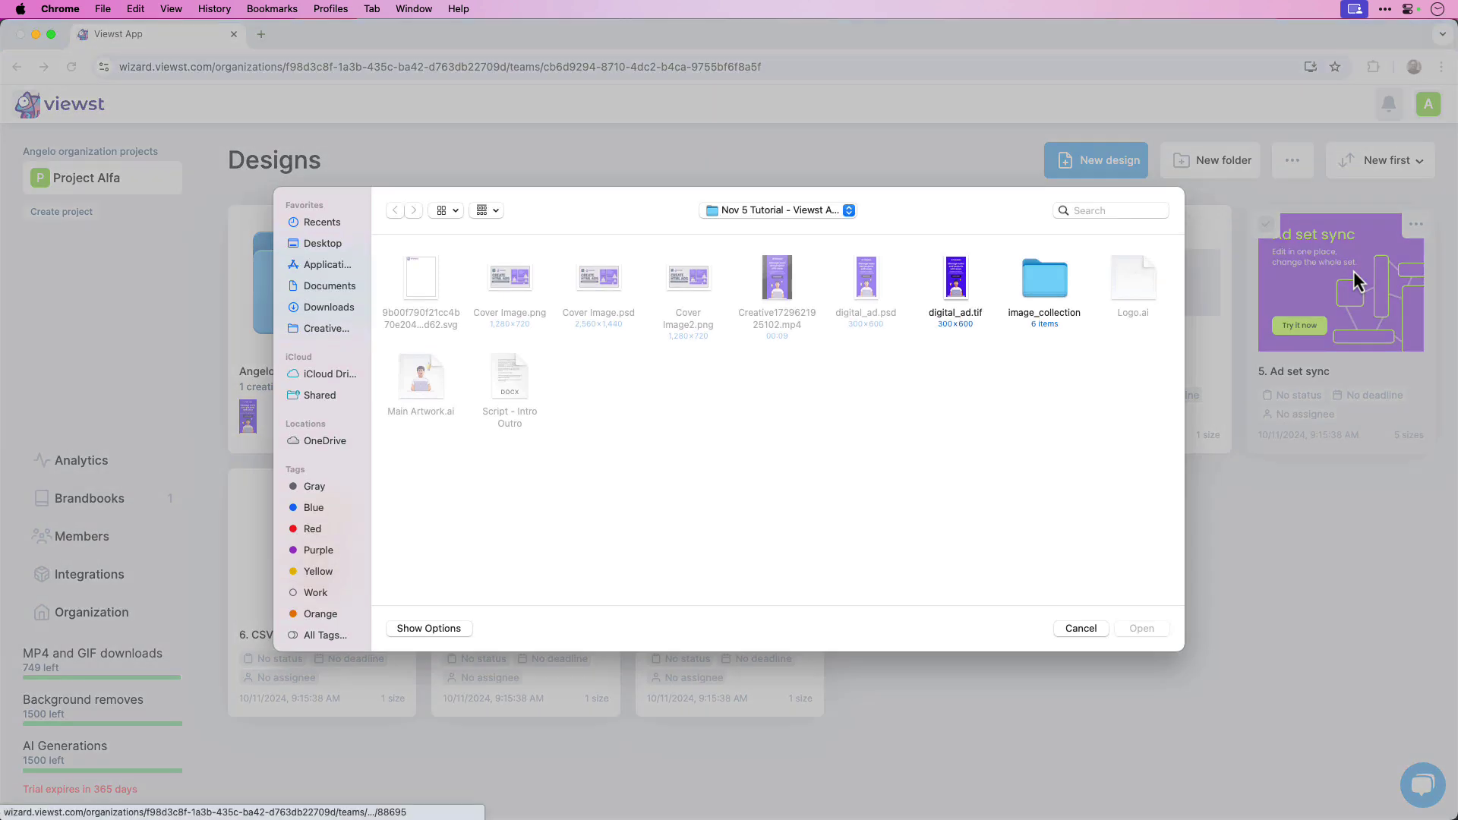
left_click(959, 308)
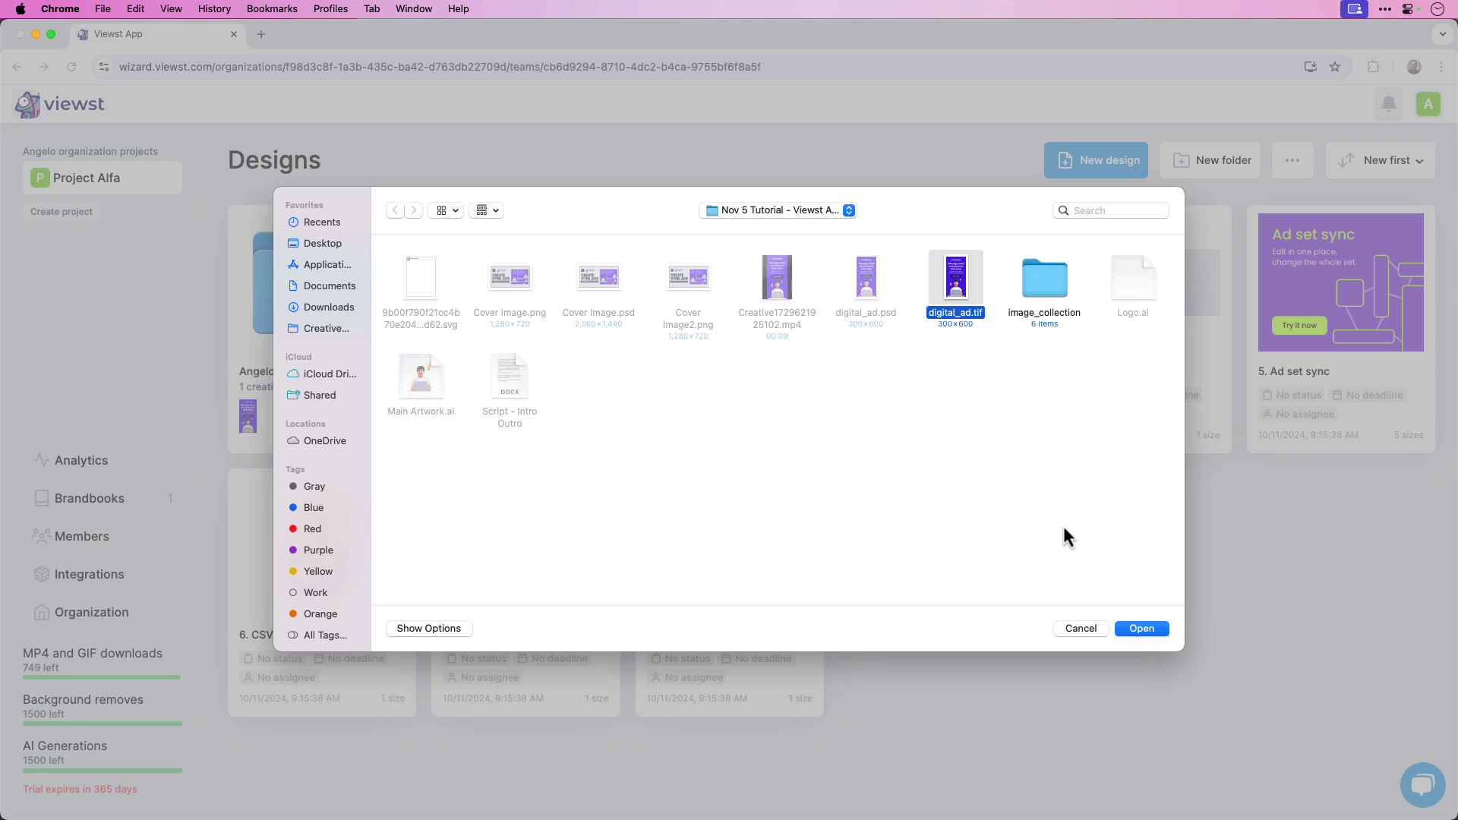
left_click(1138, 635)
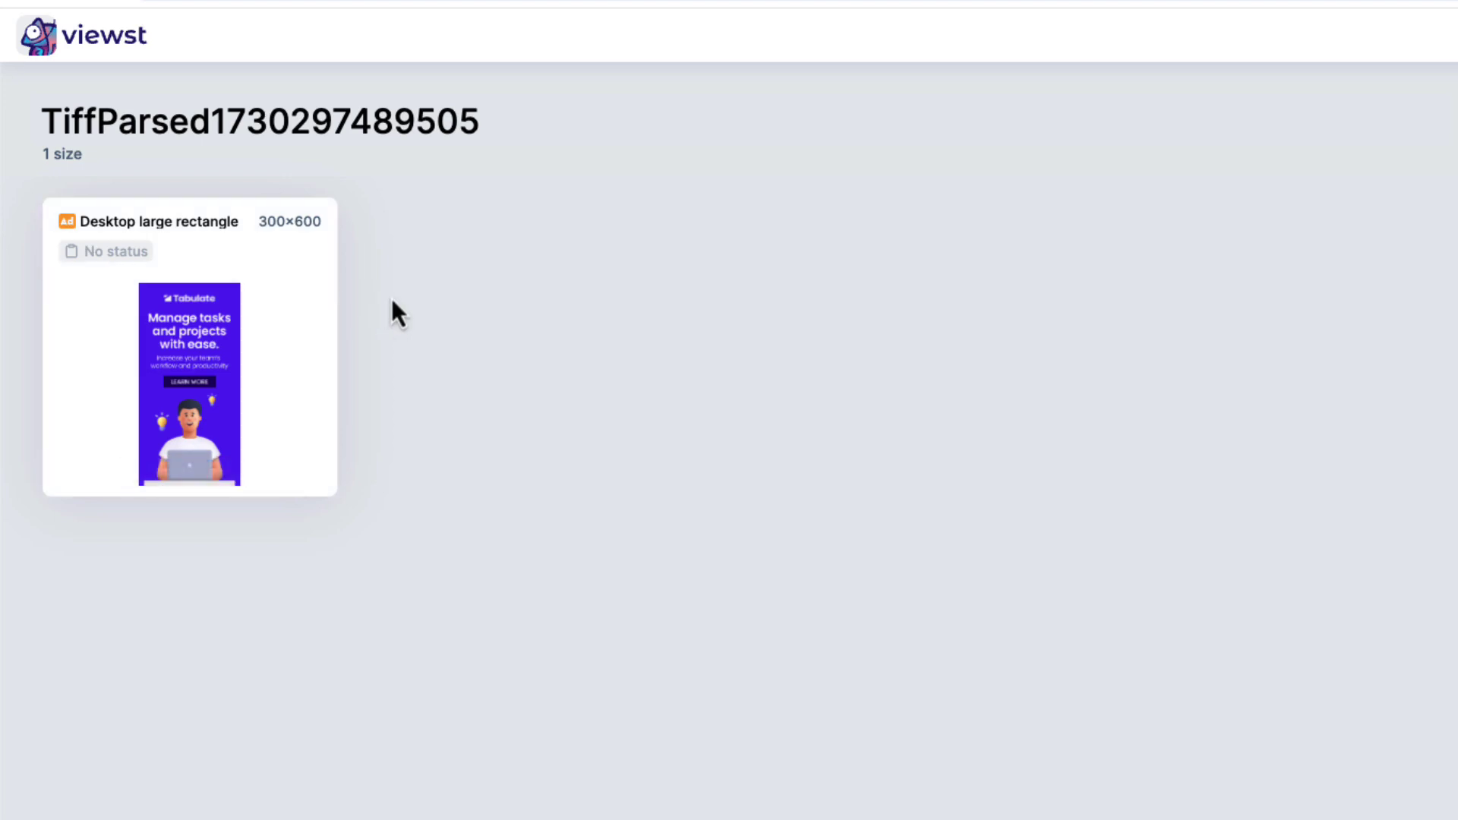
Rename the uploaded design as "Tabulate Ad - 300x600".
left_click(423, 126)
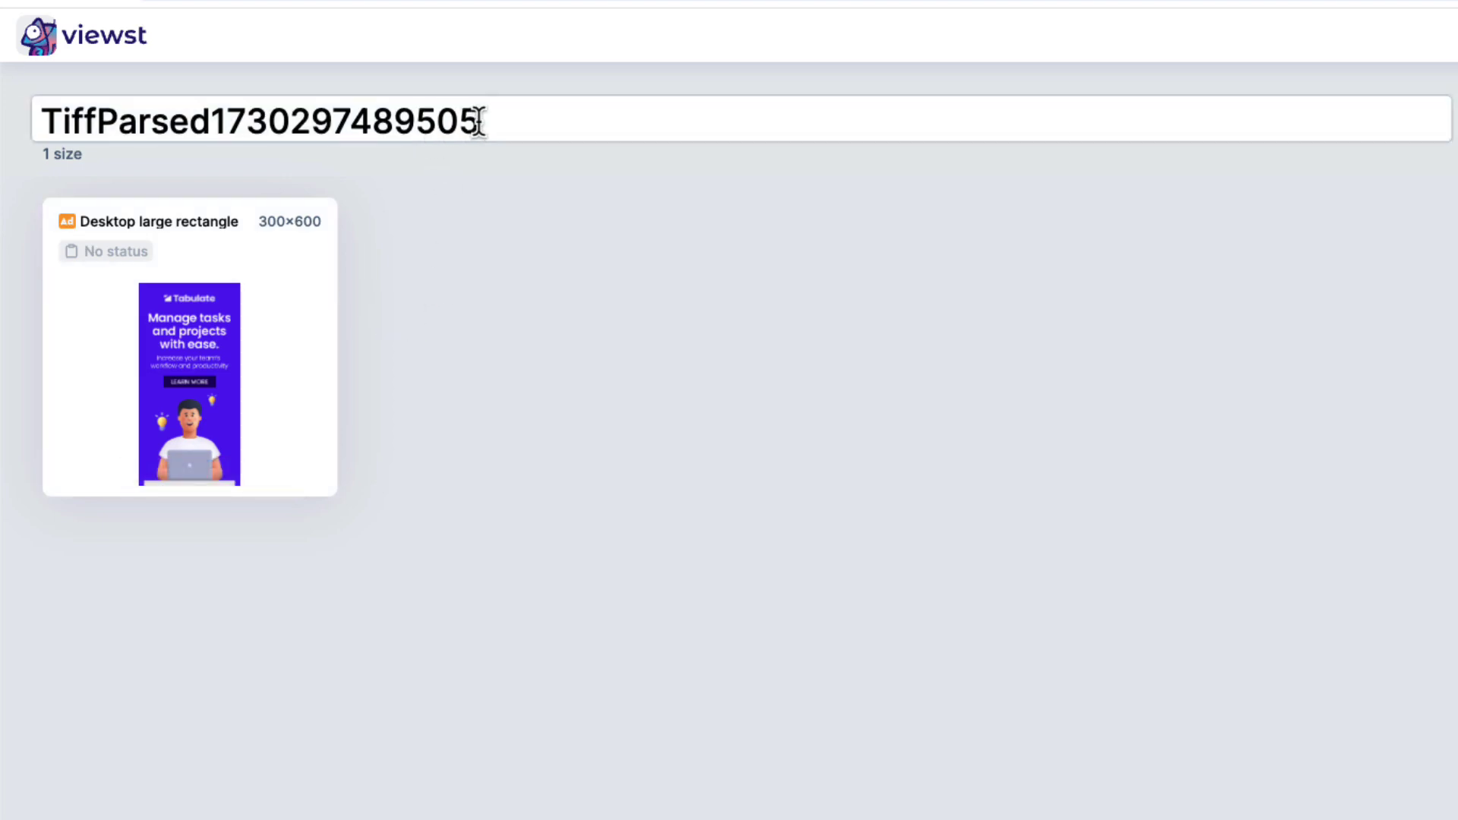
left_click_drag(509, 120, 41, 119)
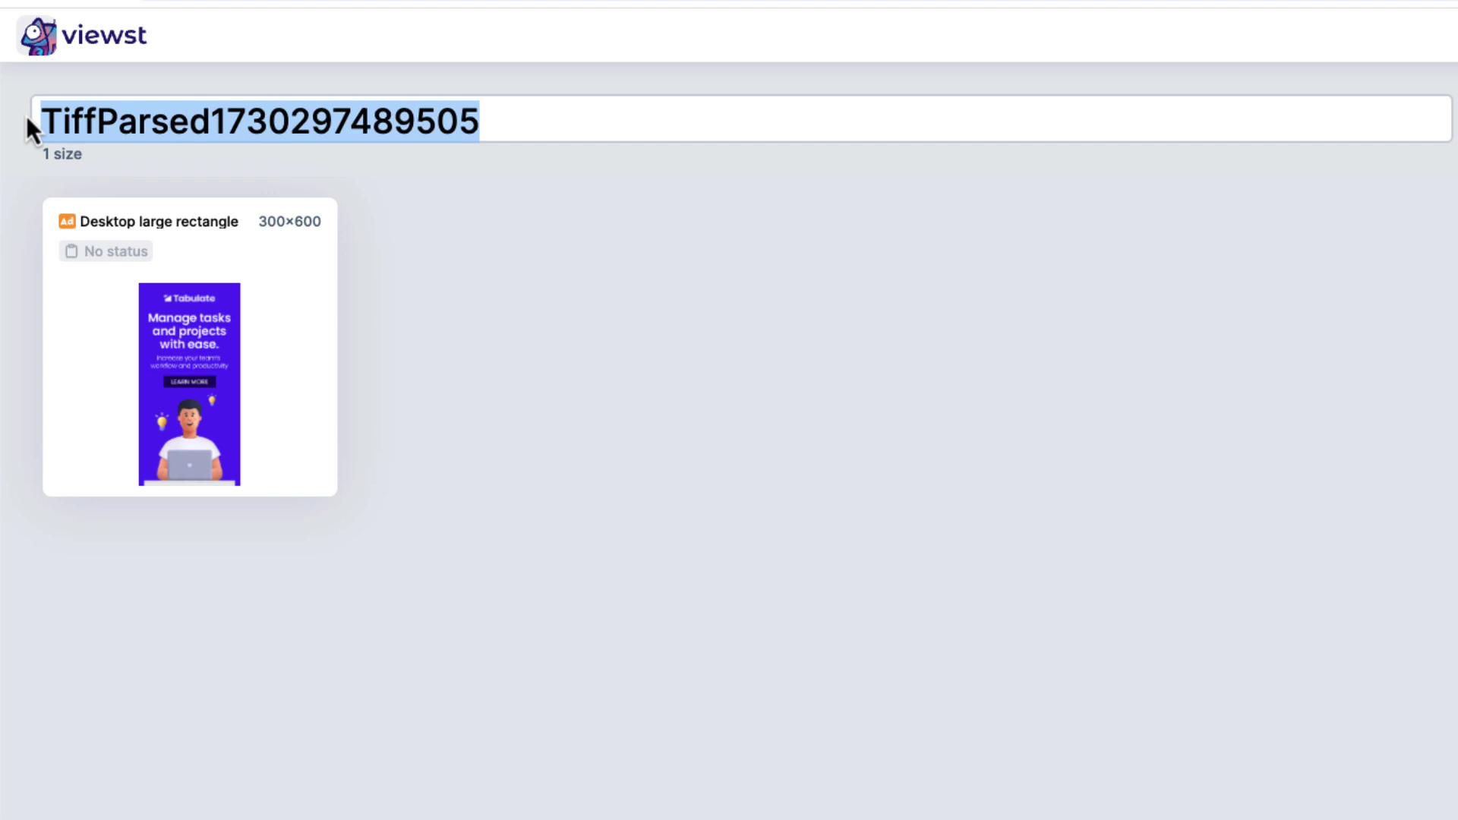
type("Tabulat")
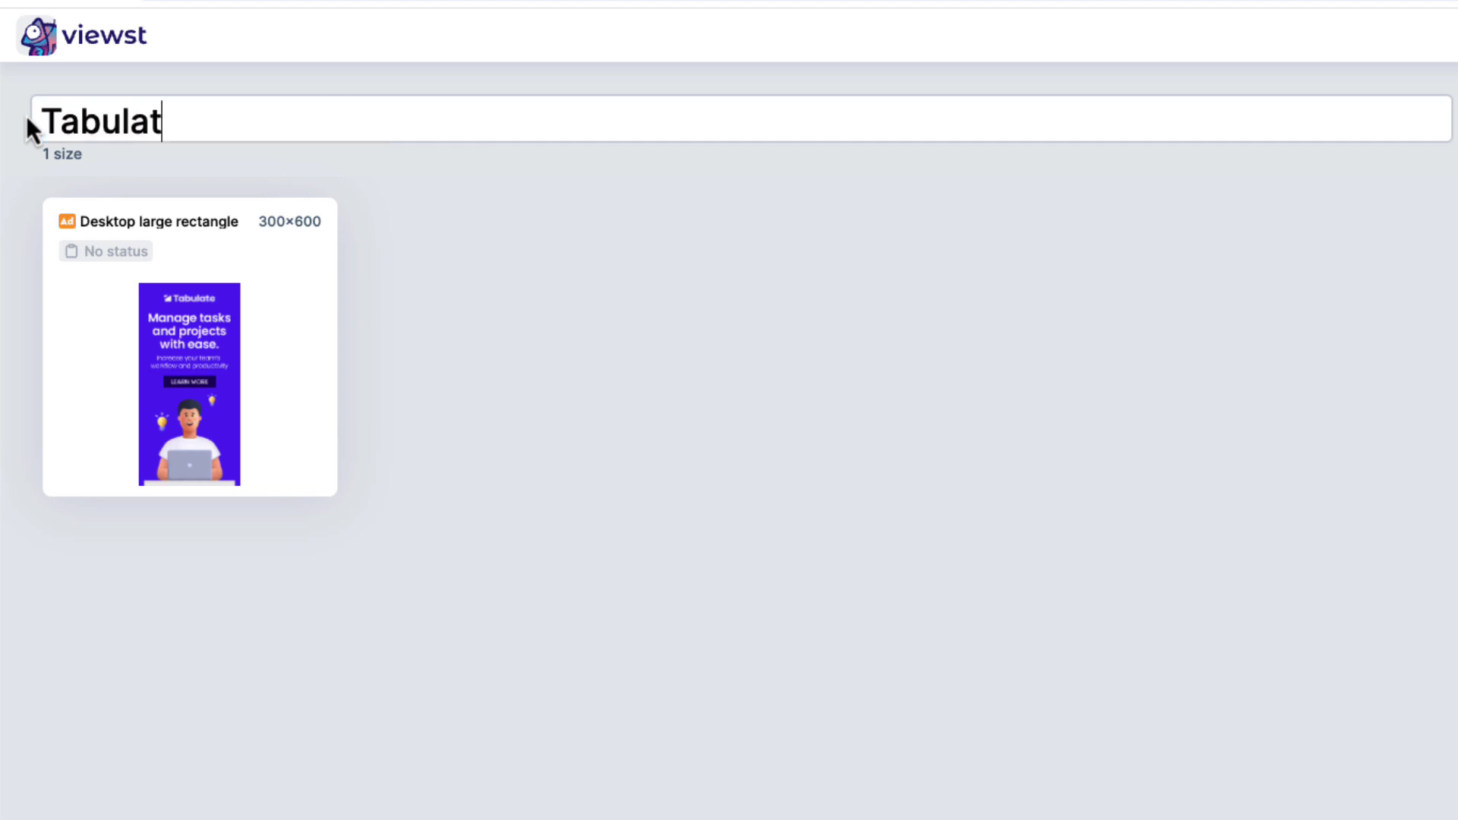
type("e Ad - ")
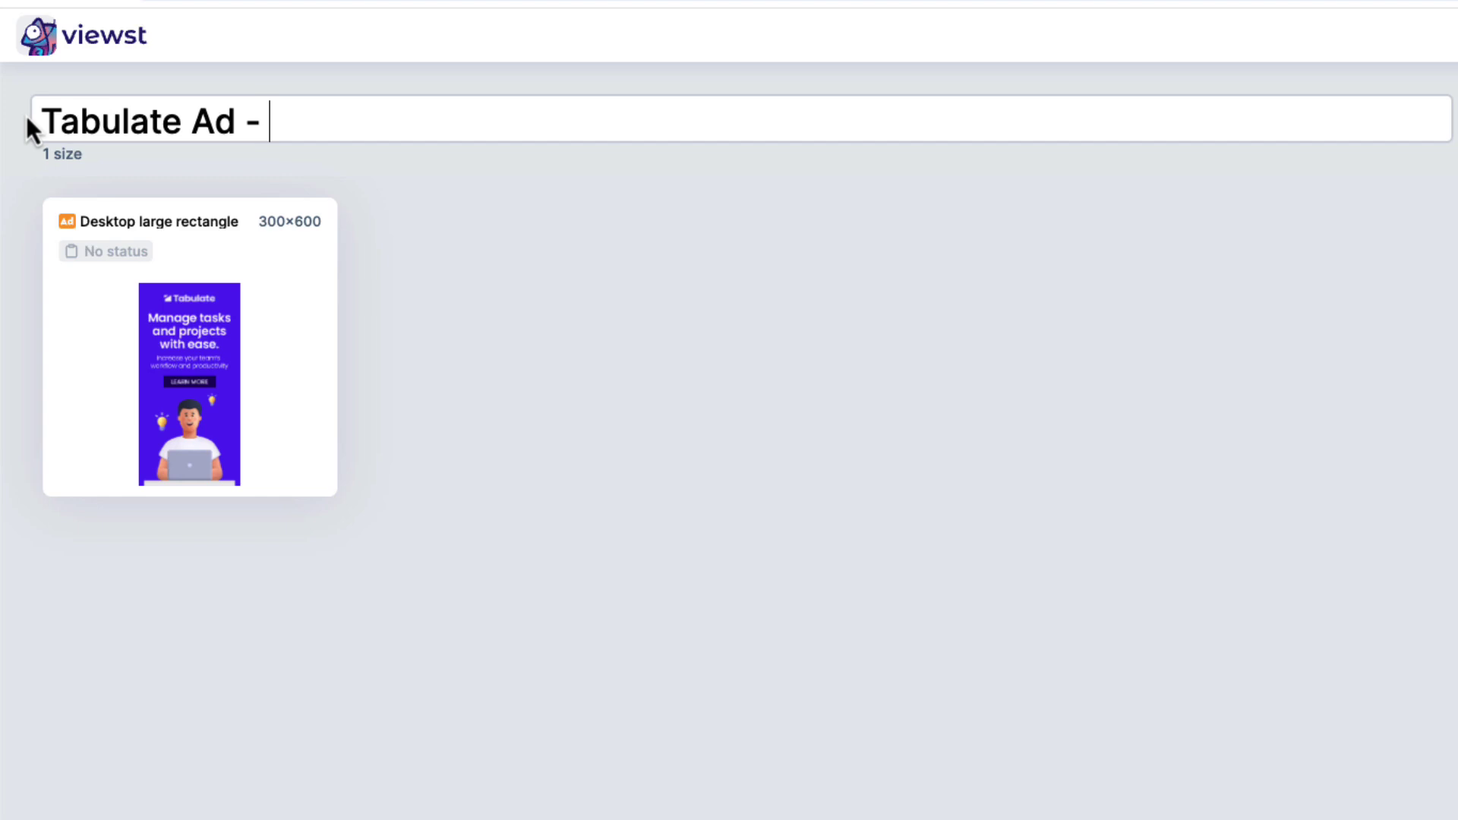
type("300x")
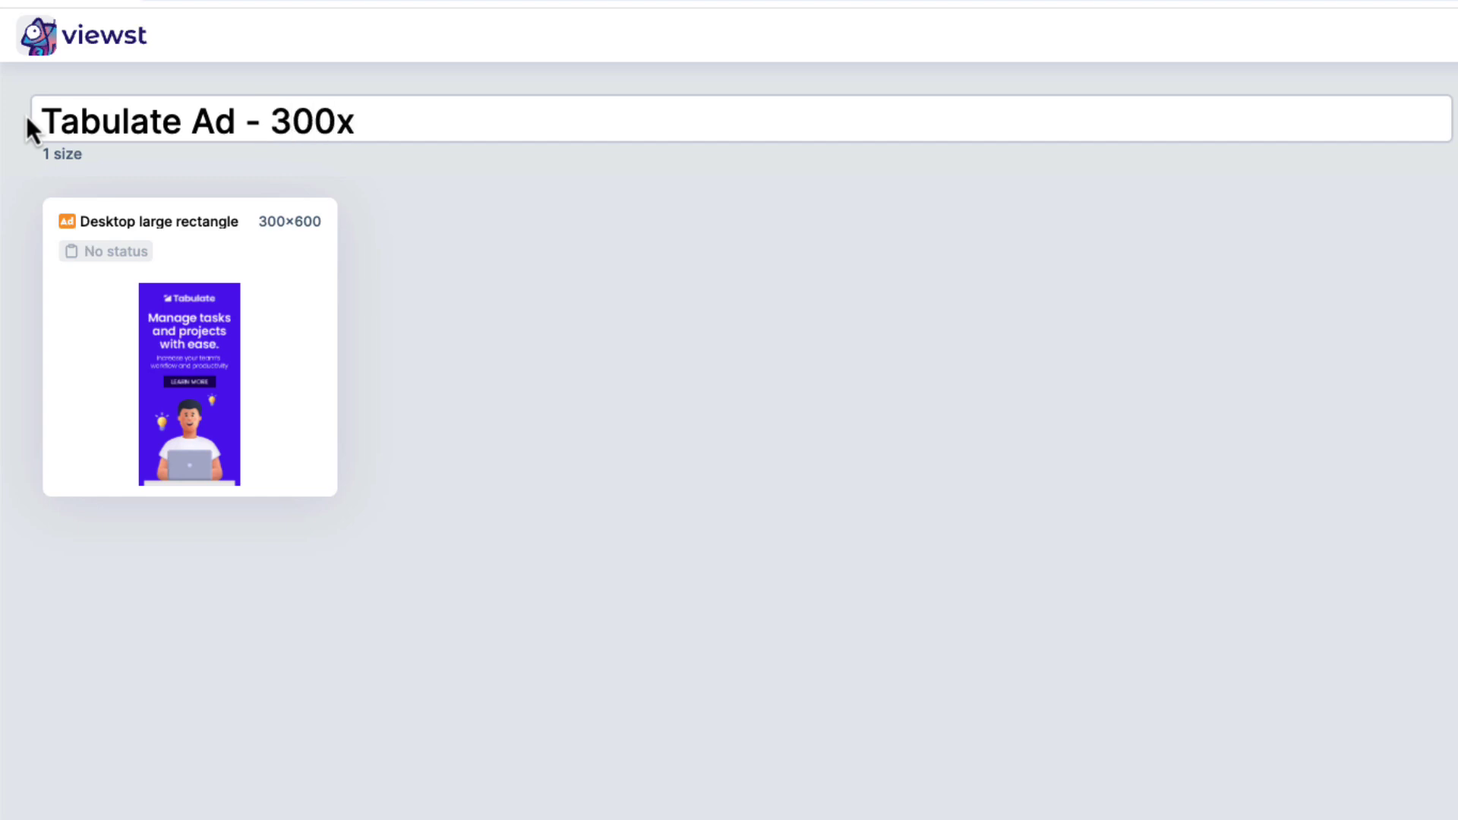
type("600")
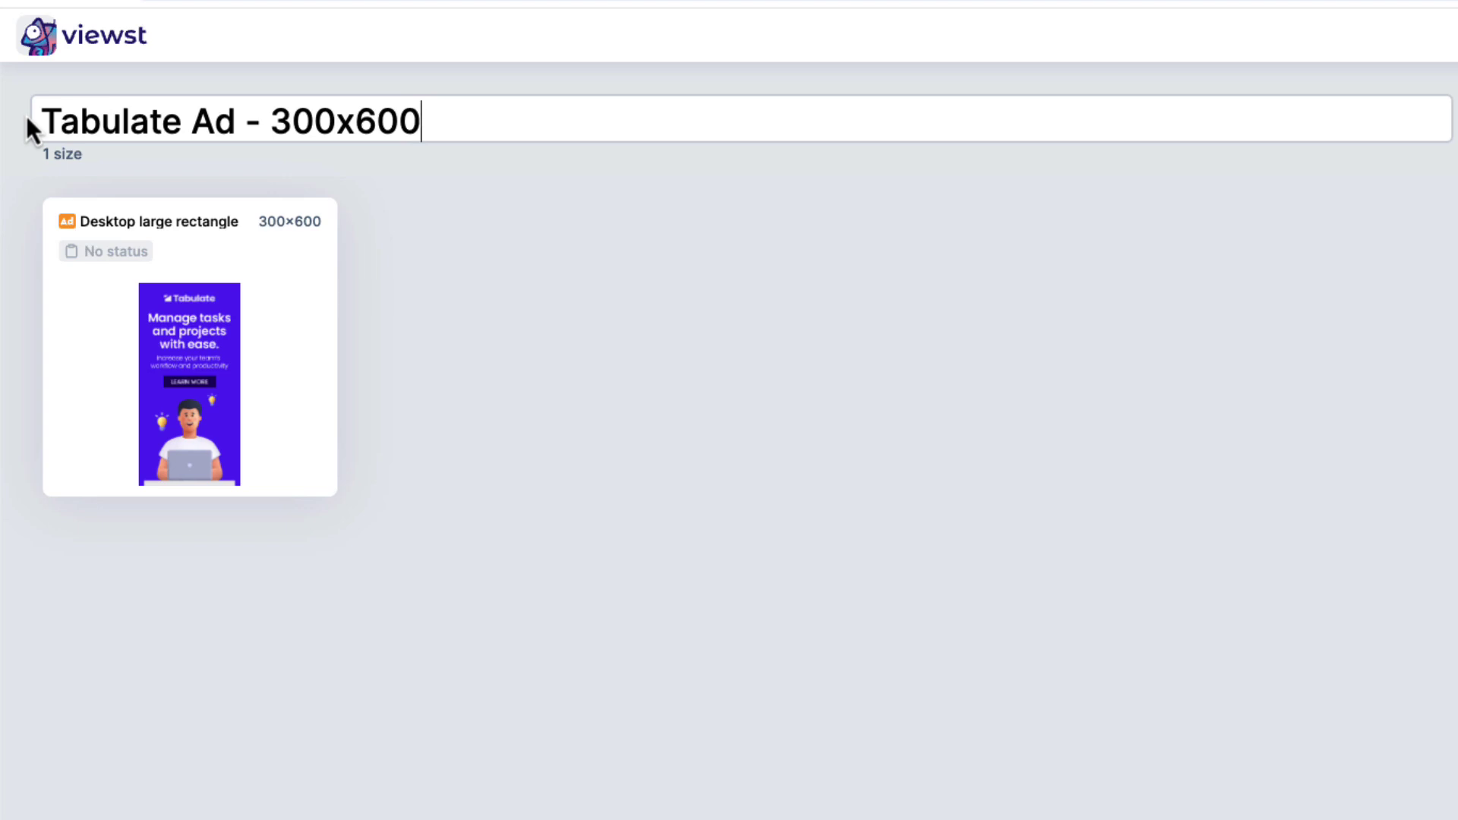
left_click(524, 229)
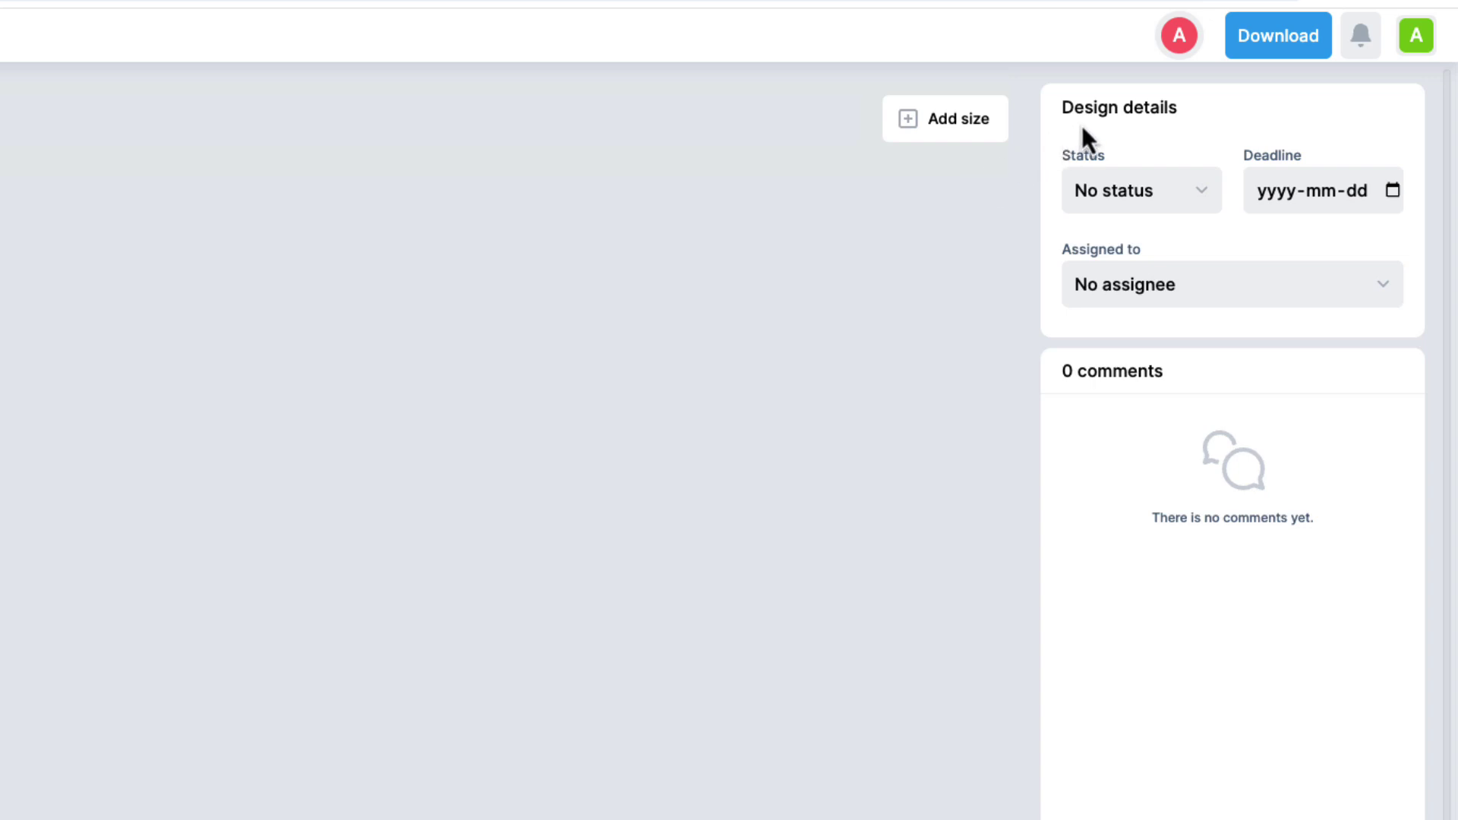
Set the design's status to In progress and its deadline to 2024-11-19.
left_click(1213, 201)
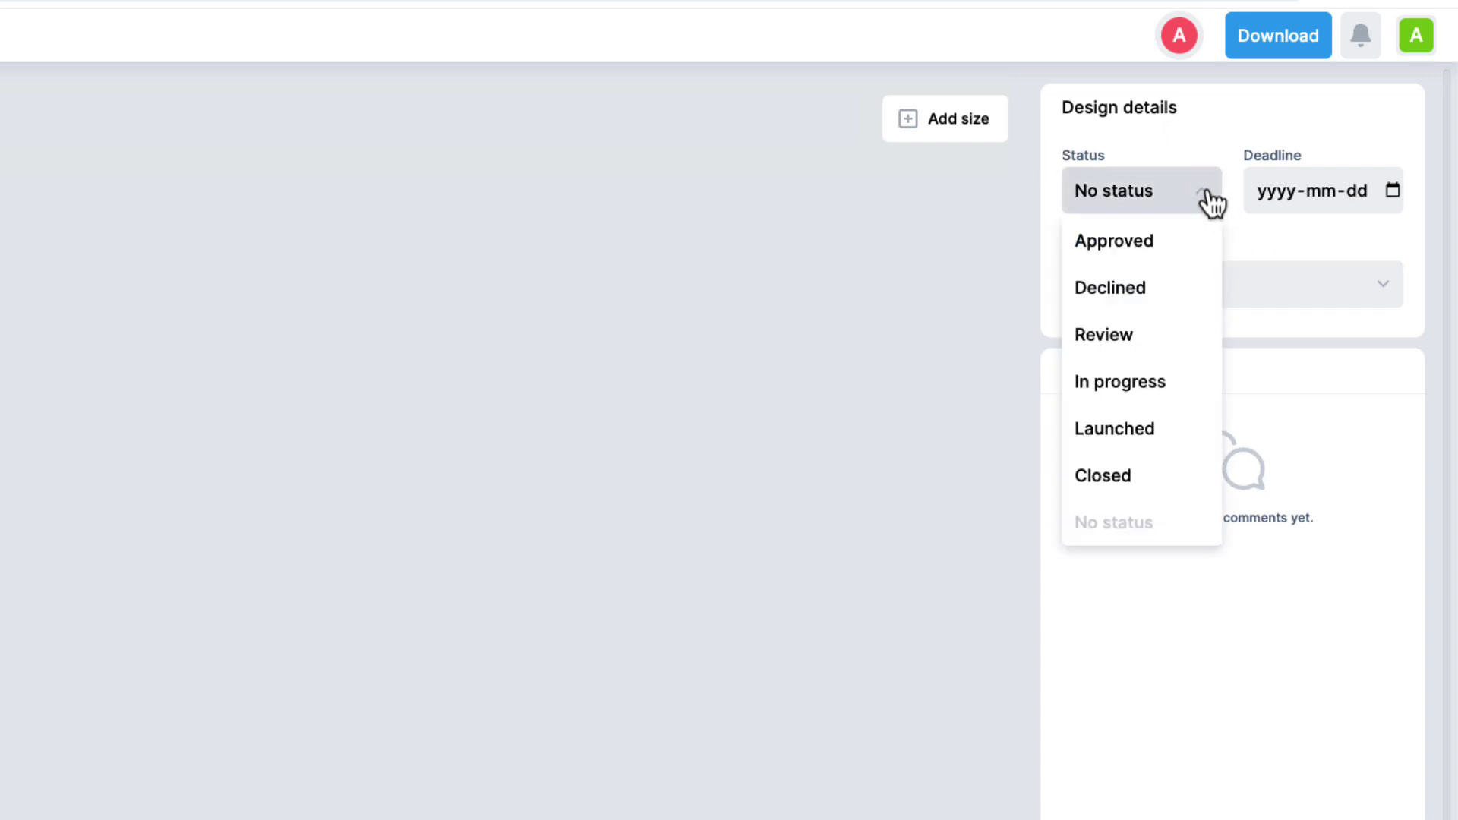
left_click(1166, 382)
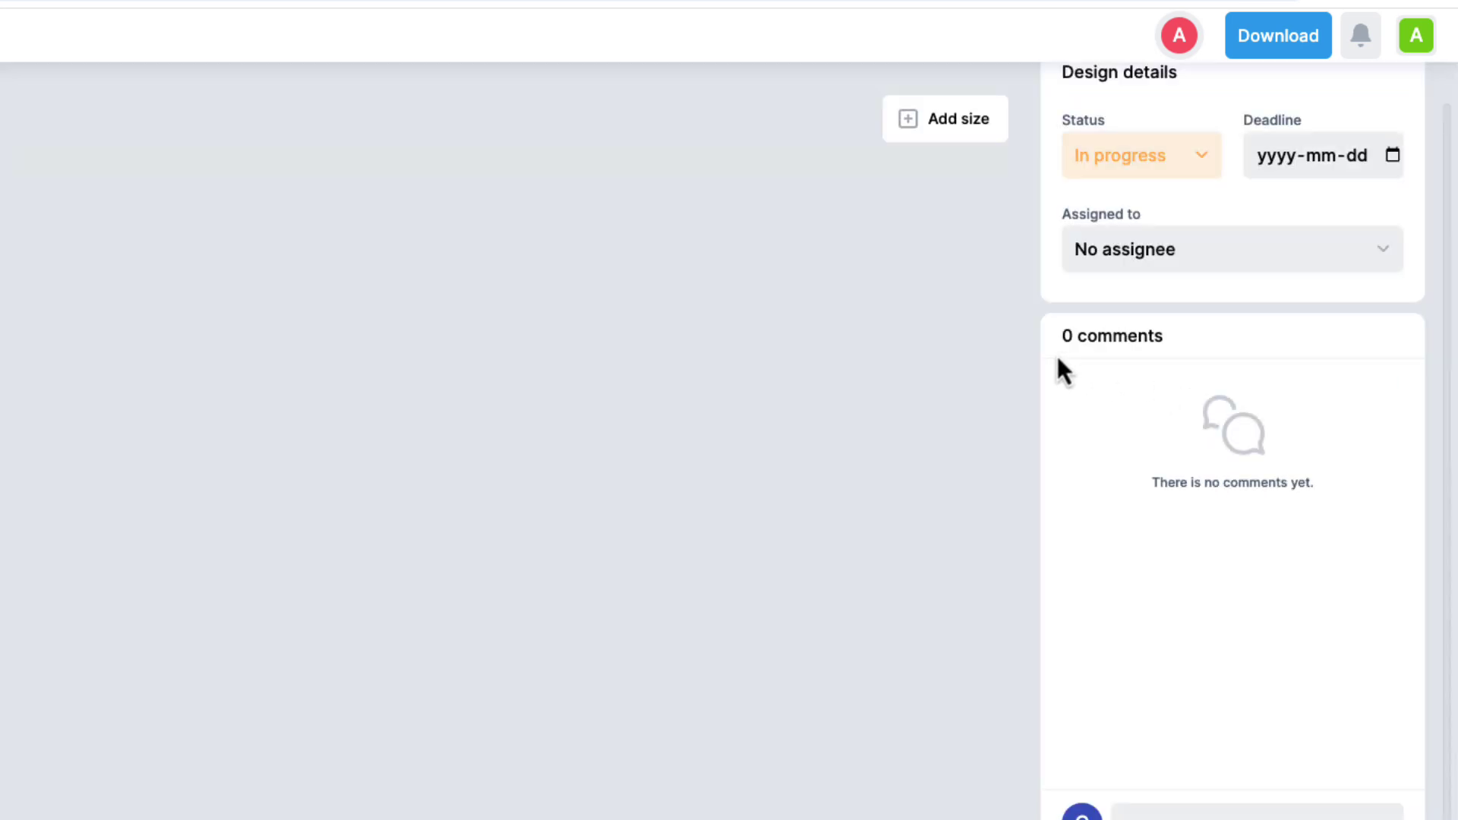
left_click(1393, 156)
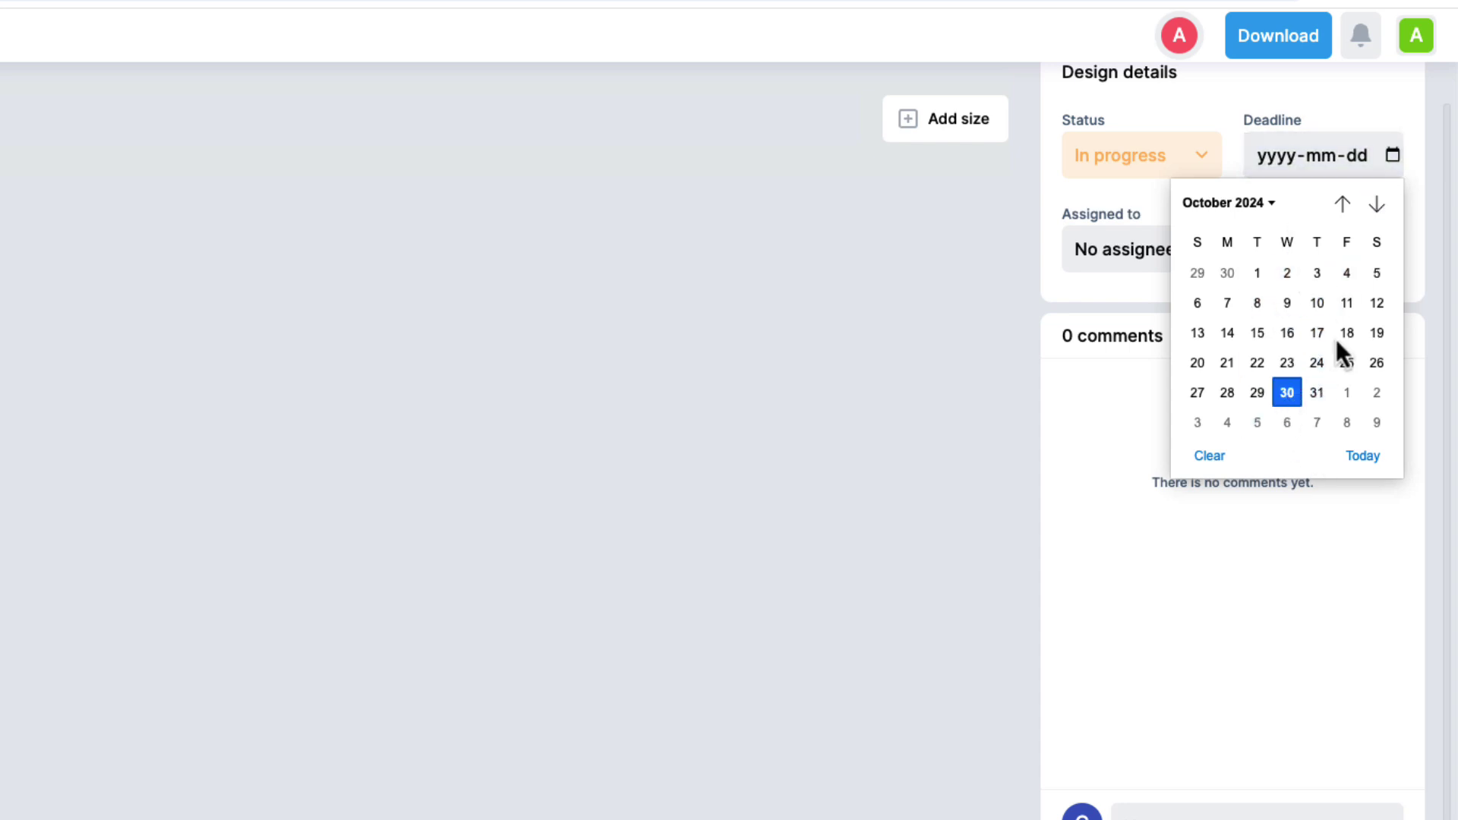
left_click(1377, 205)
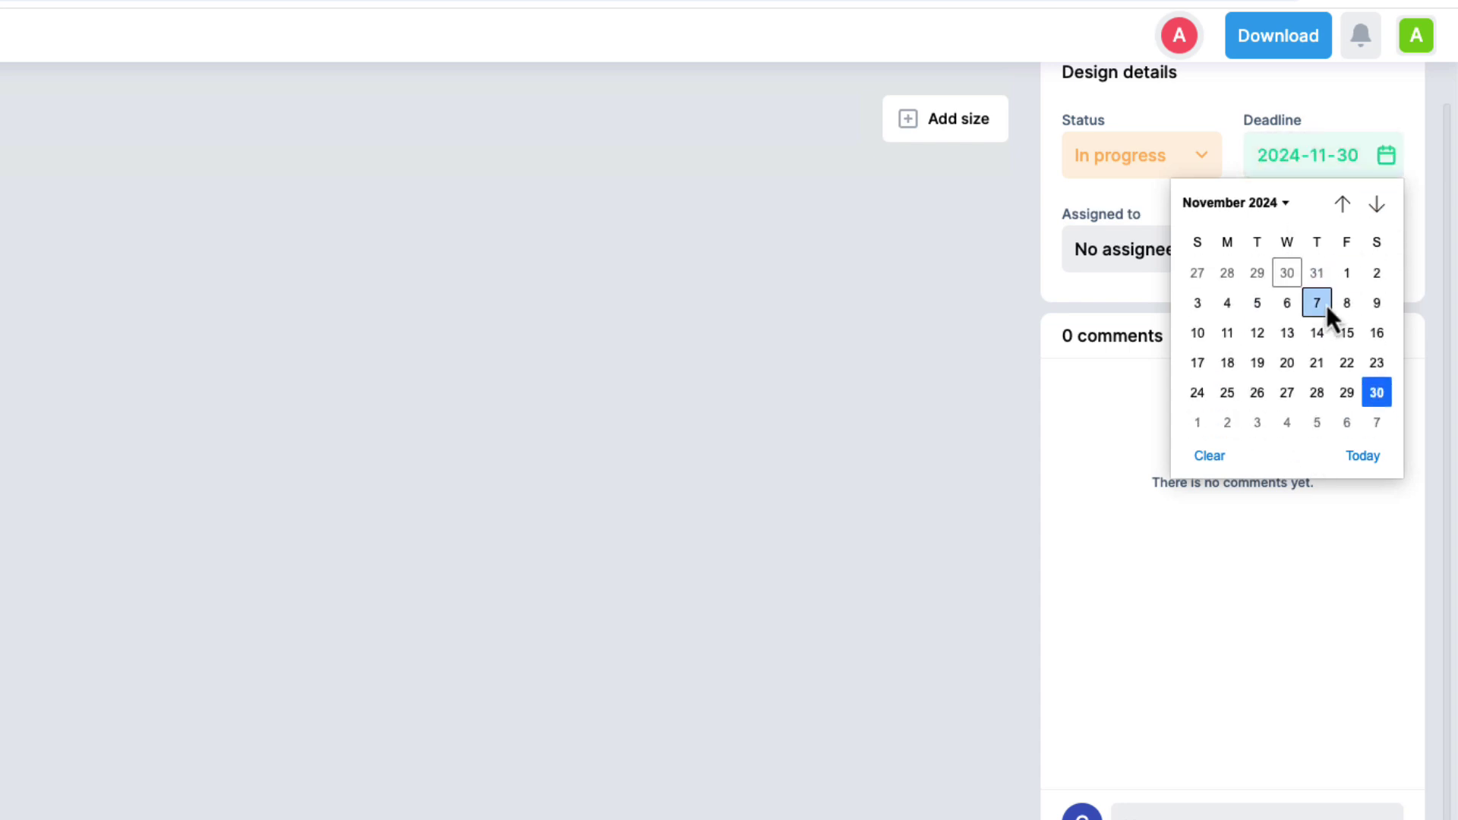
left_click(1287, 365)
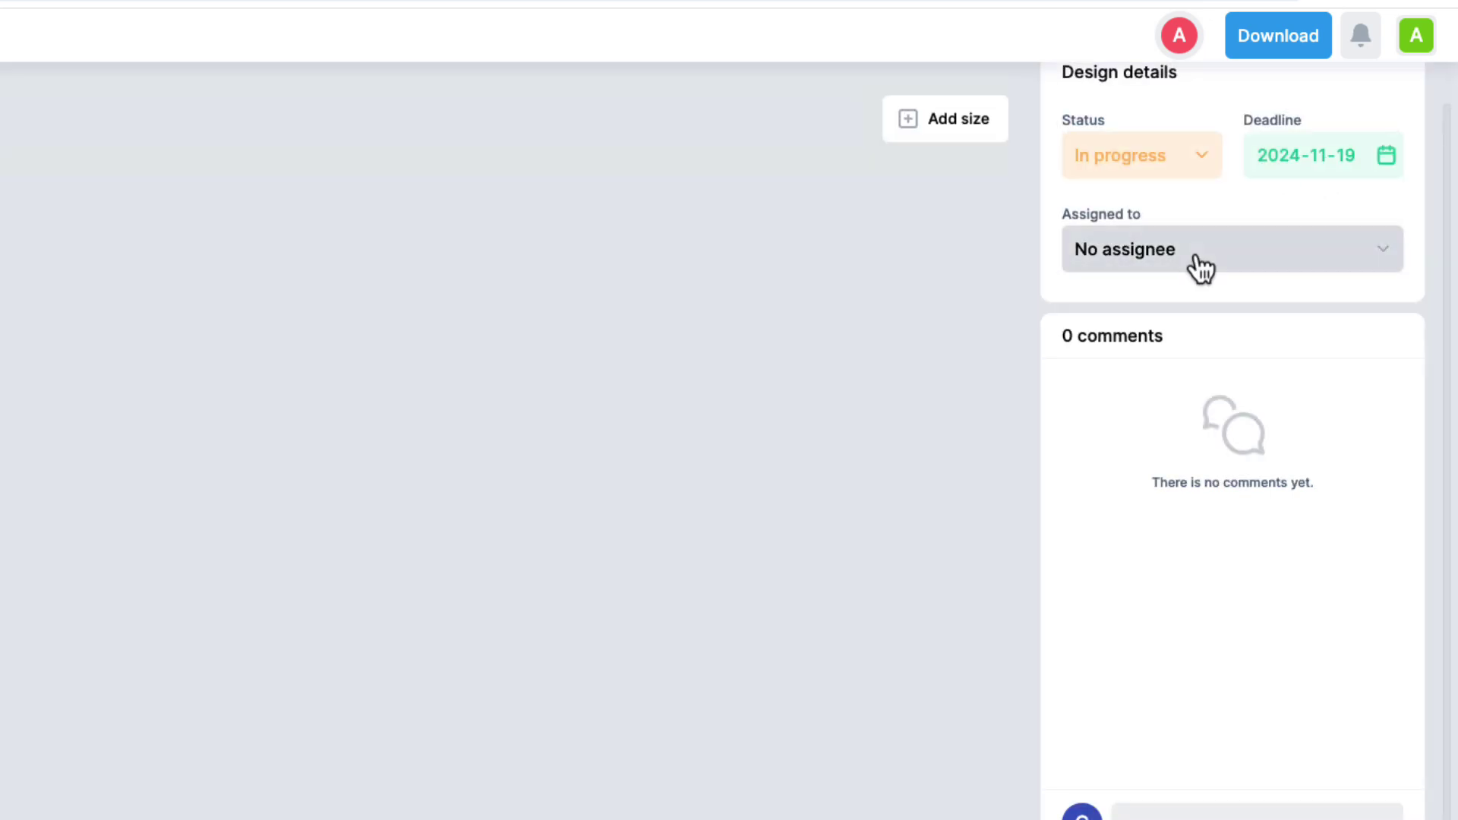
Assign the design to the listed team member.
left_click(1201, 267)
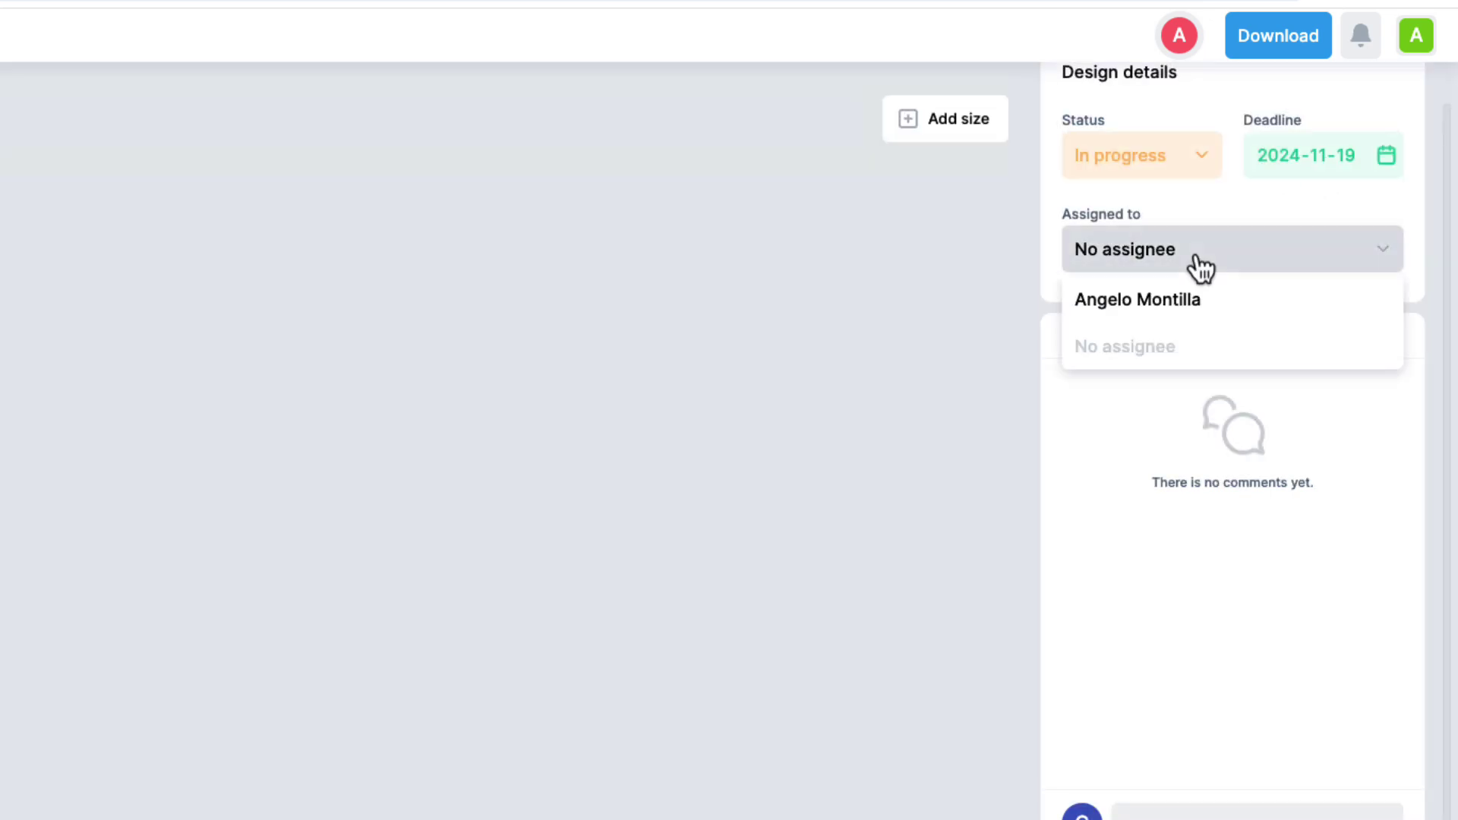
left_click(1199, 312)
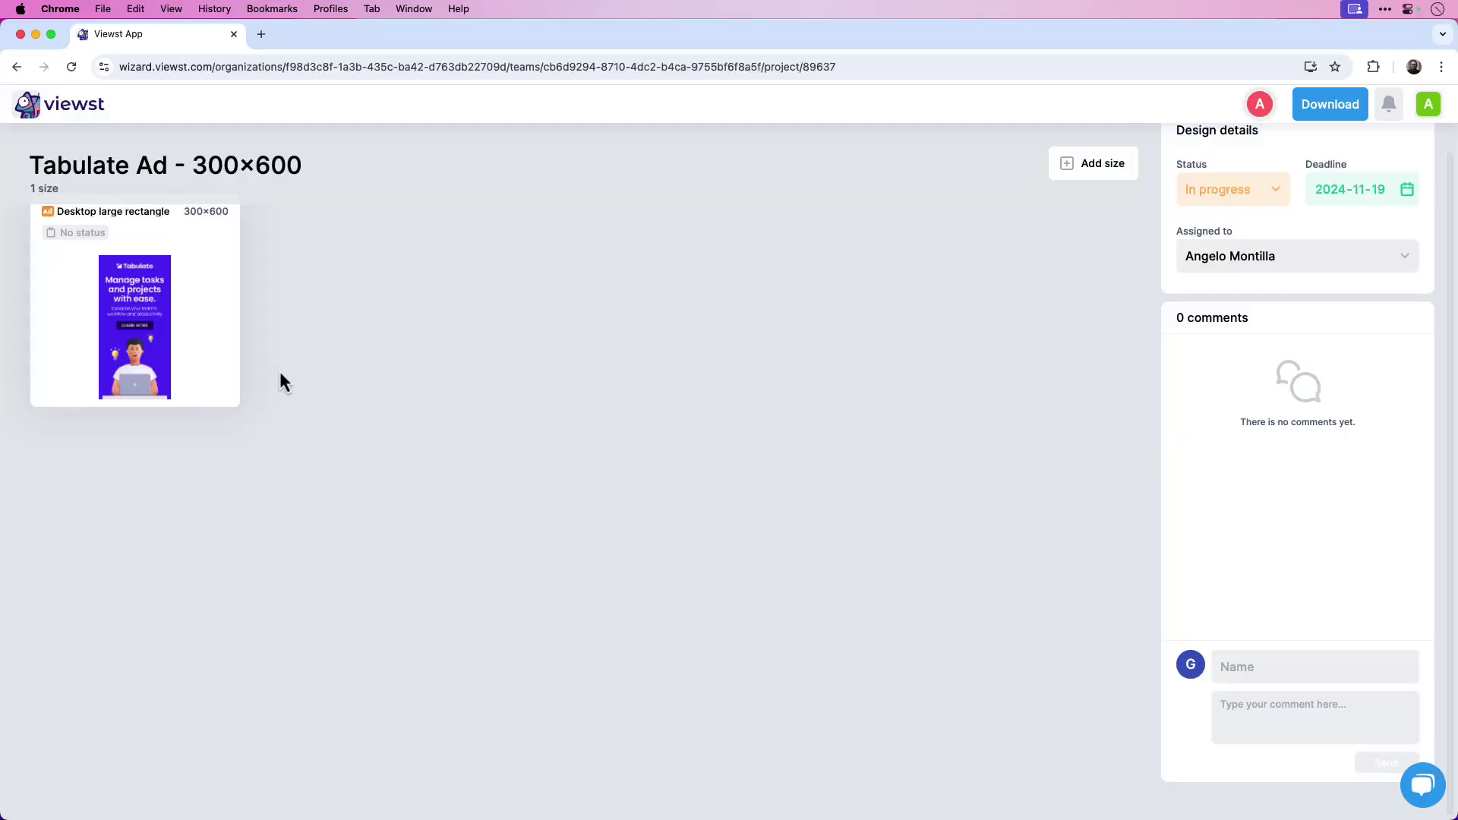
Open the 300x600 size for editing, view its Animation workspace, and return to the Design workspace.
mouse_move(167, 384)
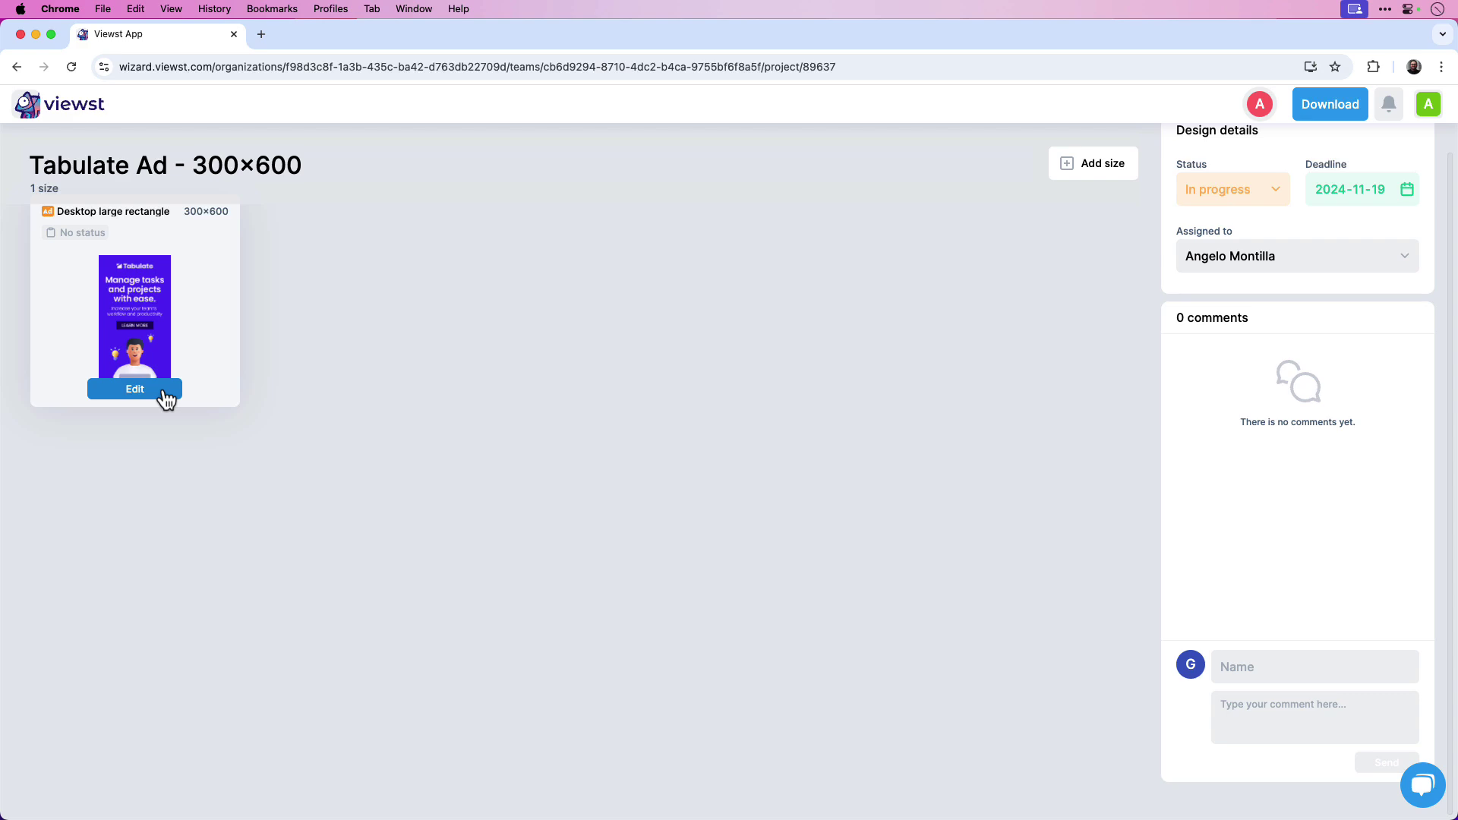
left_click(166, 392)
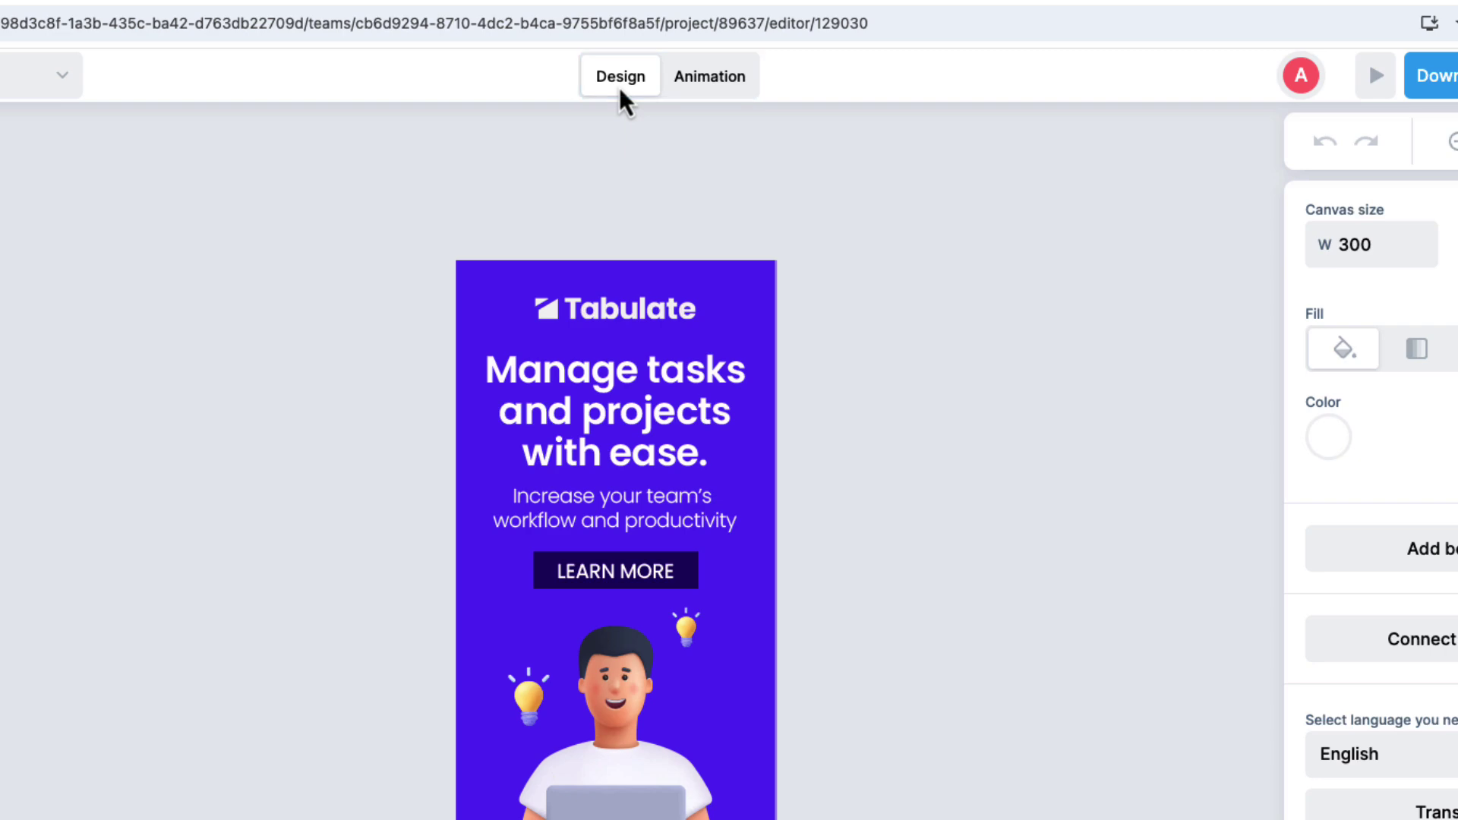
left_click(717, 91)
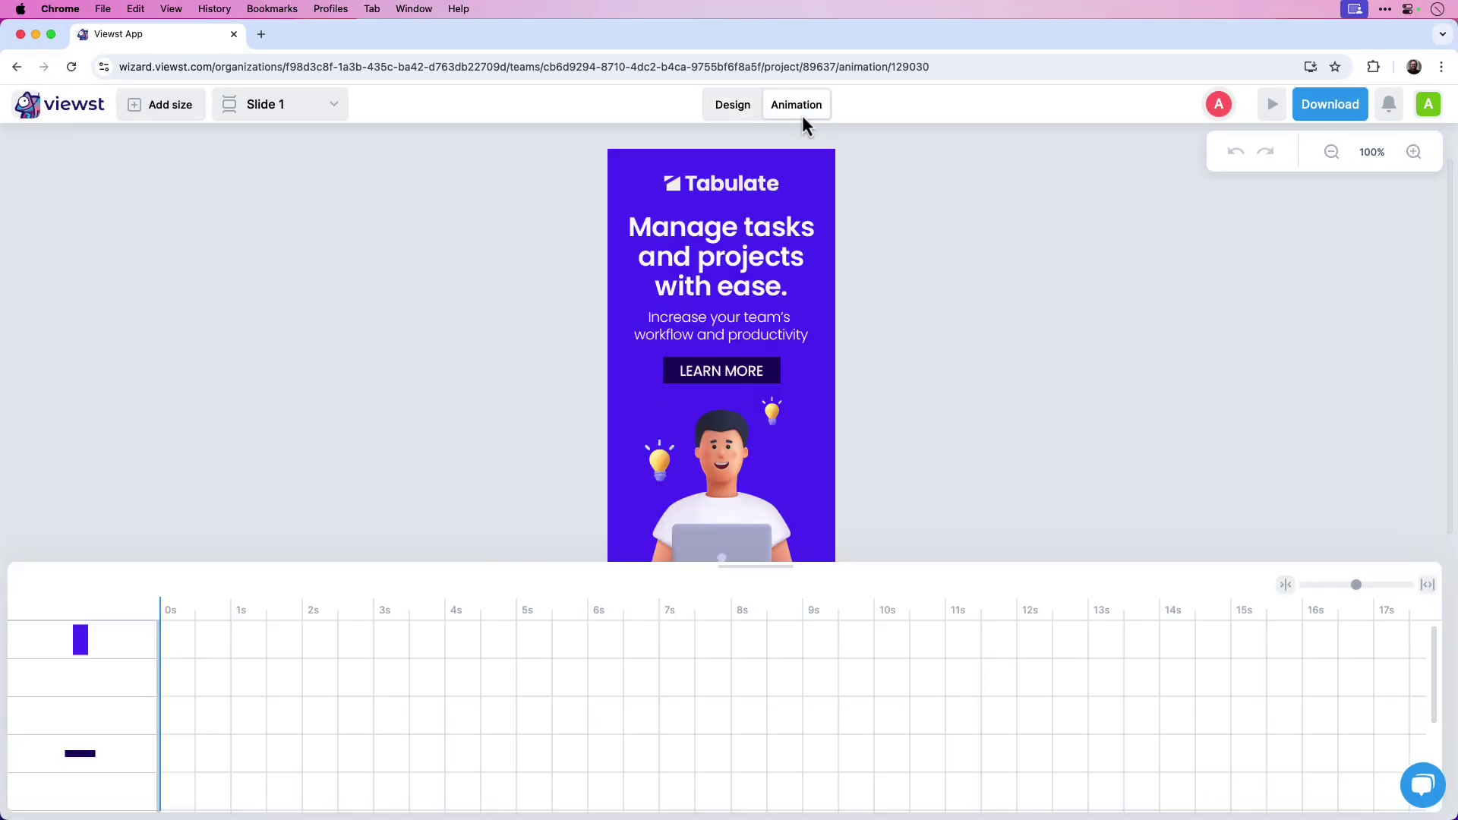
left_click(732, 110)
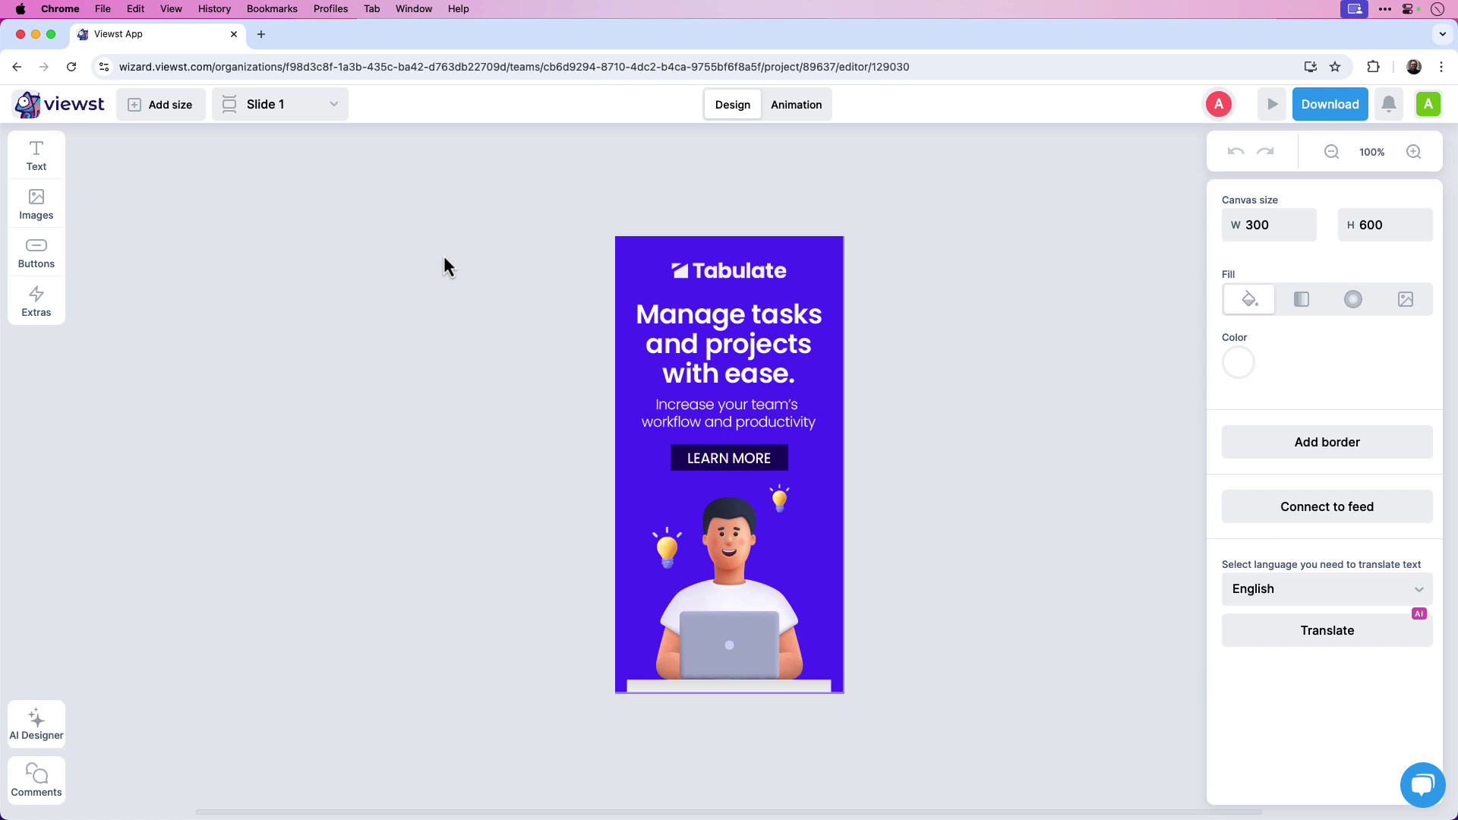
Select the ad's original headline and add a Header text element to the canvas.
left_click(681, 326)
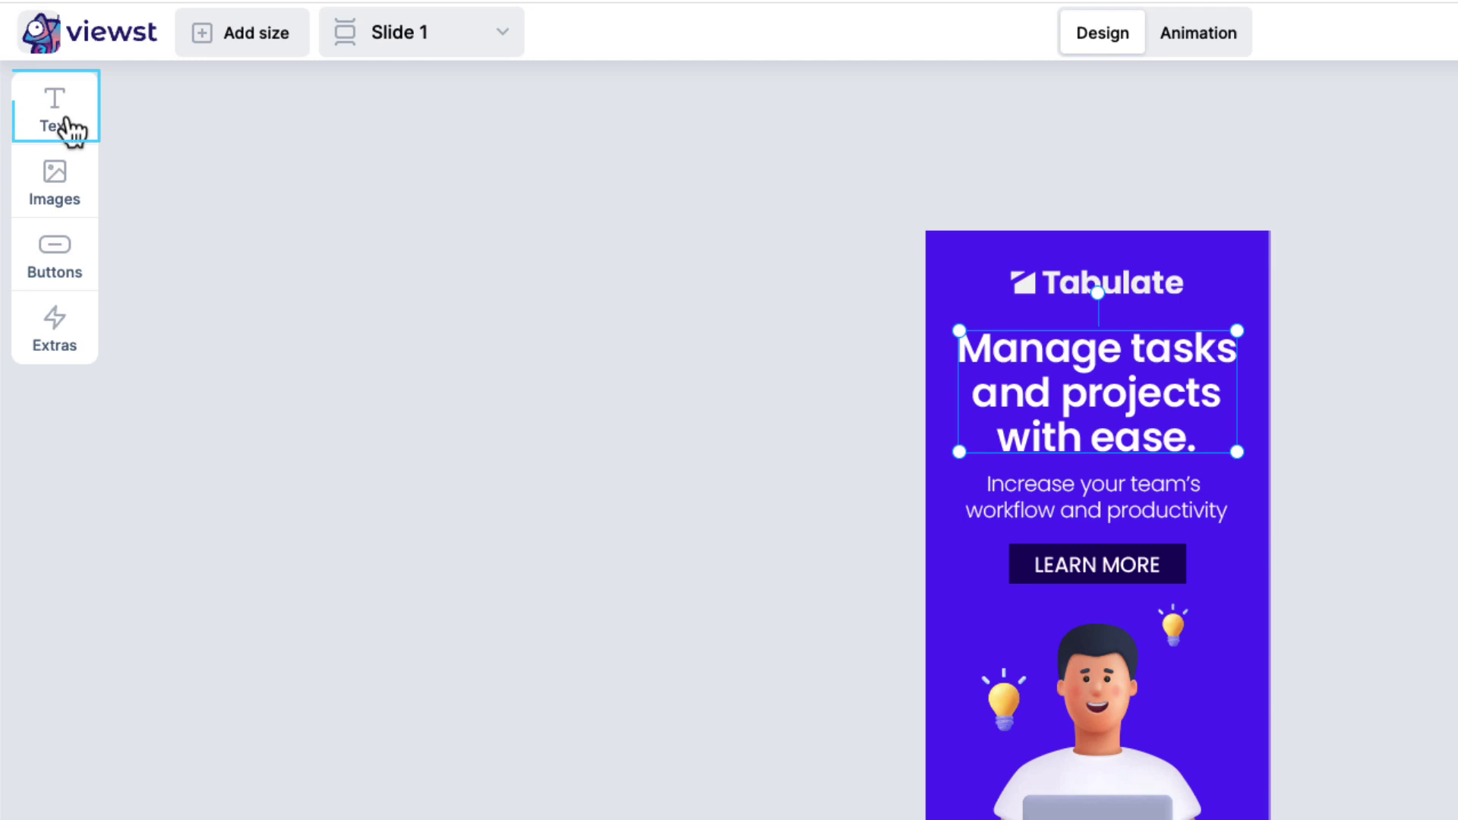
left_click(70, 128)
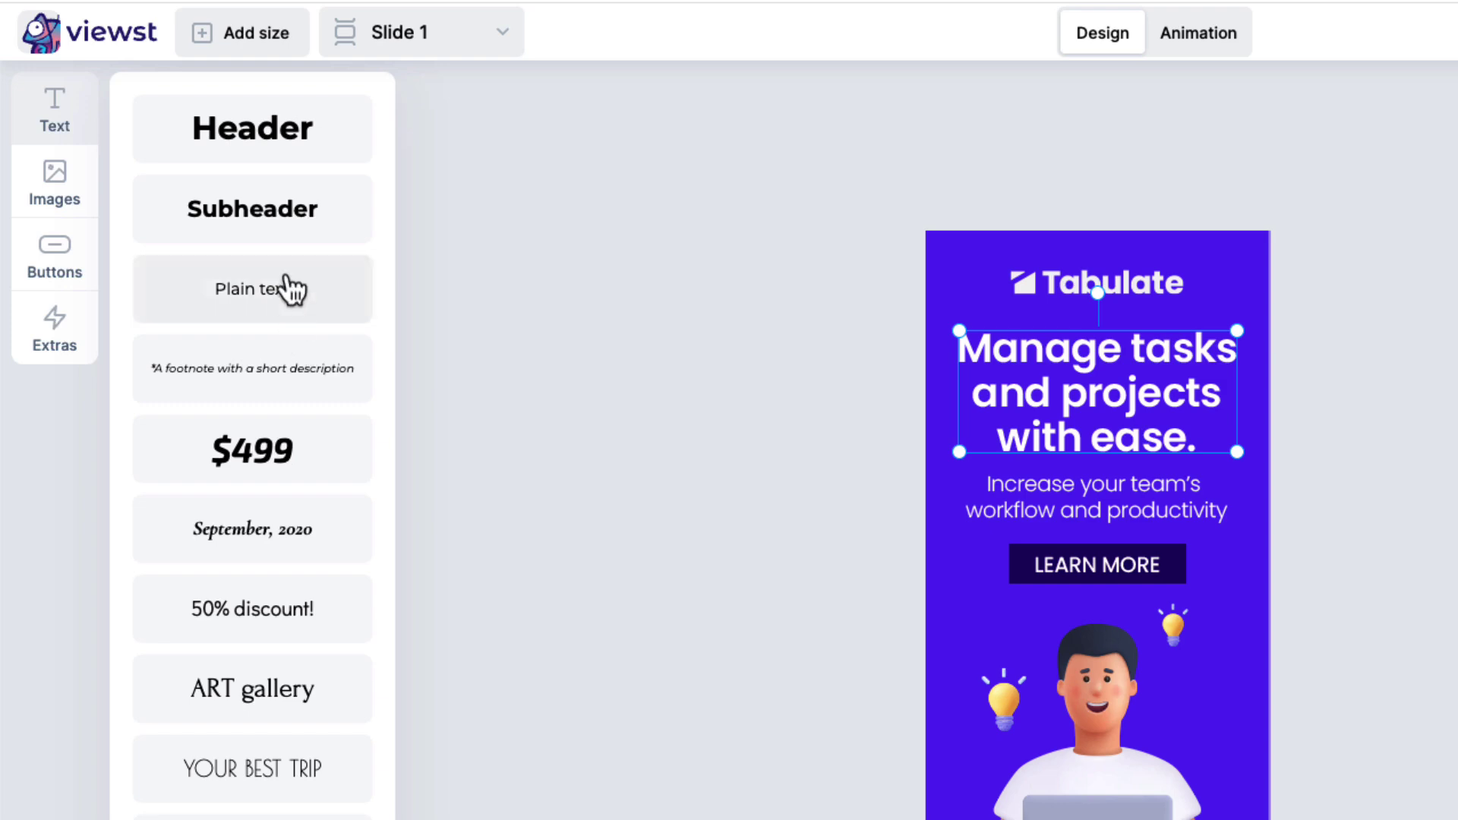
left_click(304, 155)
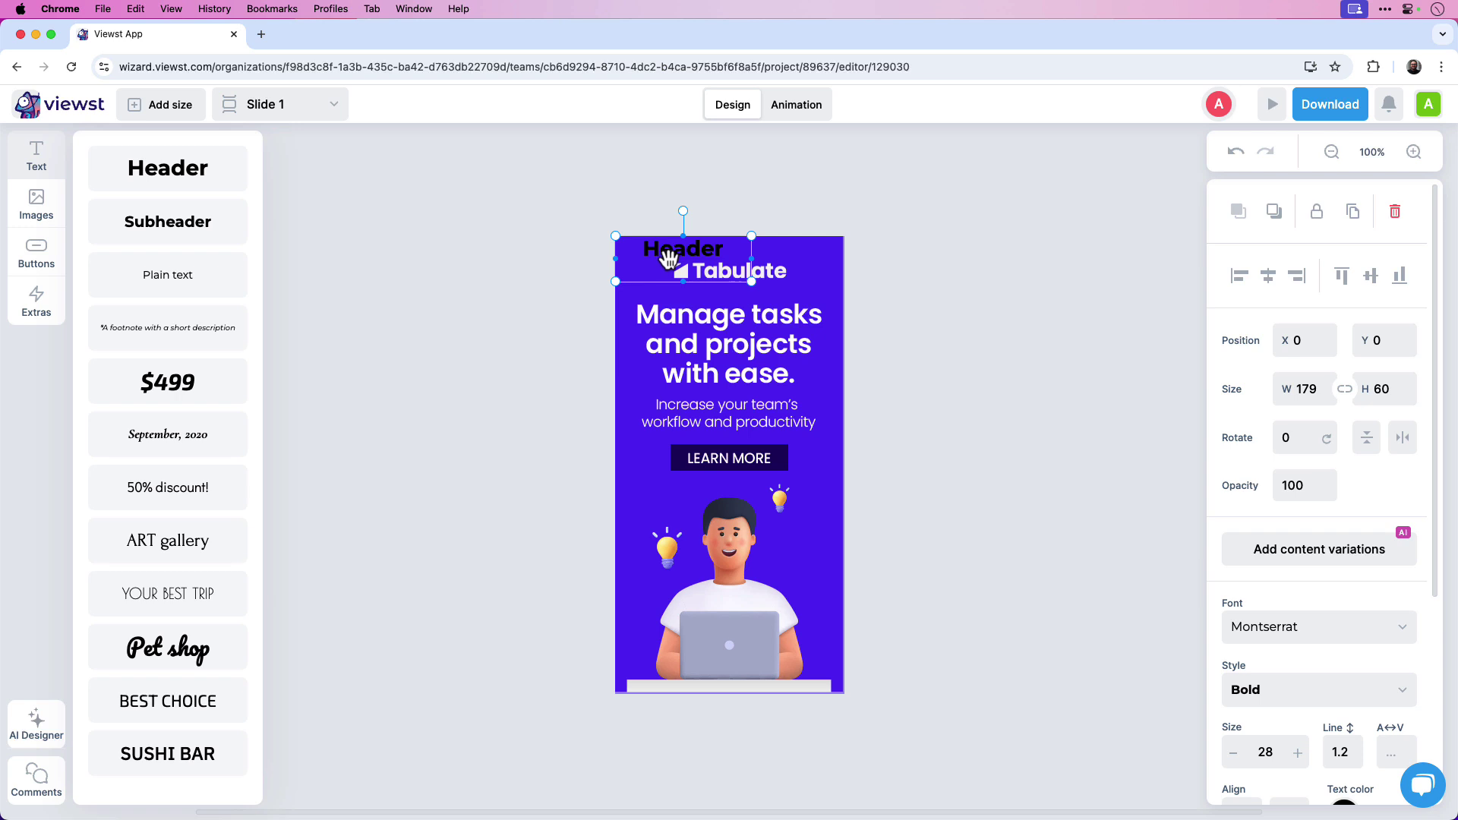
Replace the new header's placeholder text with "Manage tasks and projects with ease.".
double_click(662, 250)
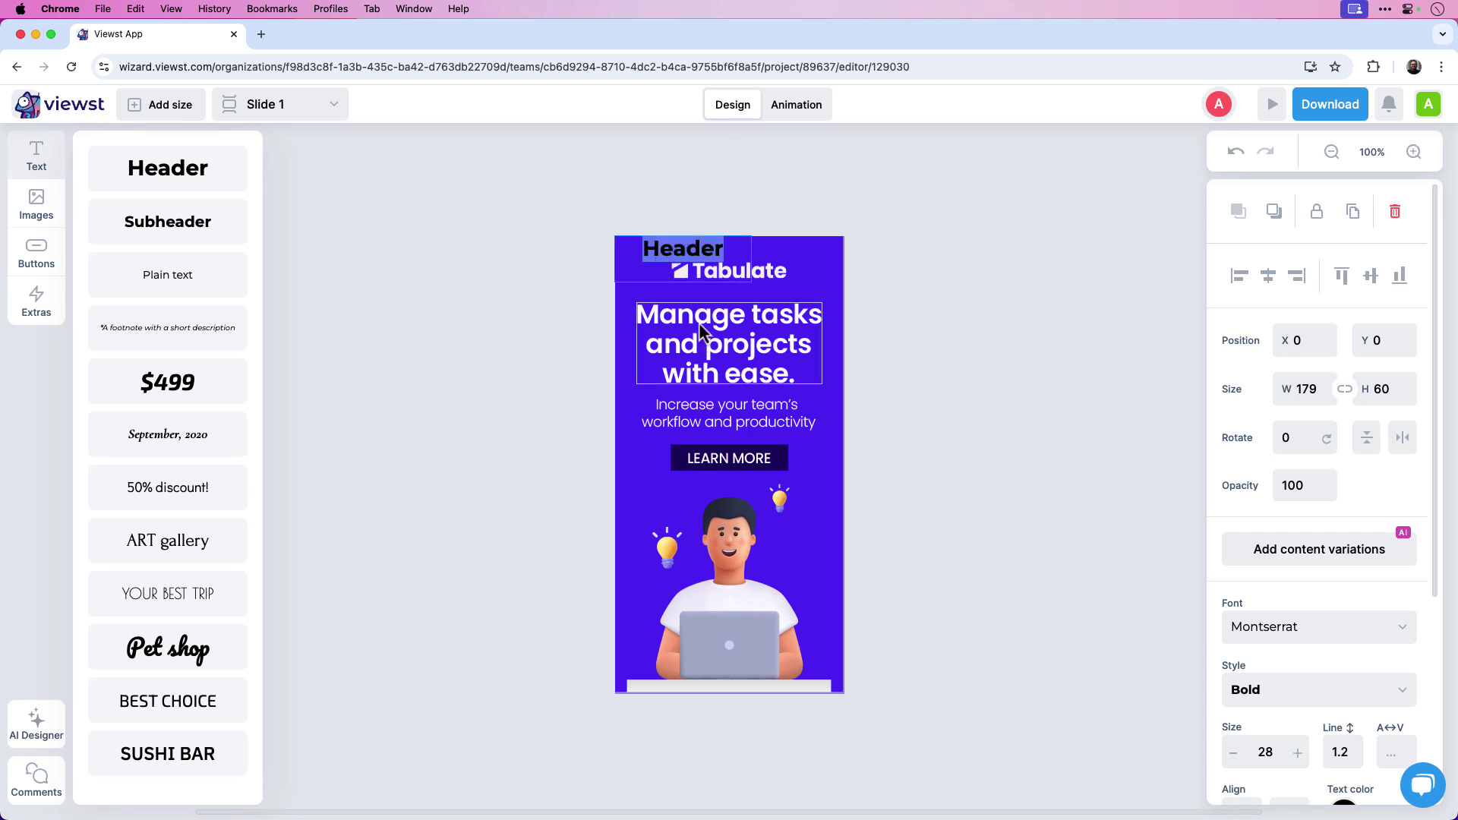
type("Manage as")
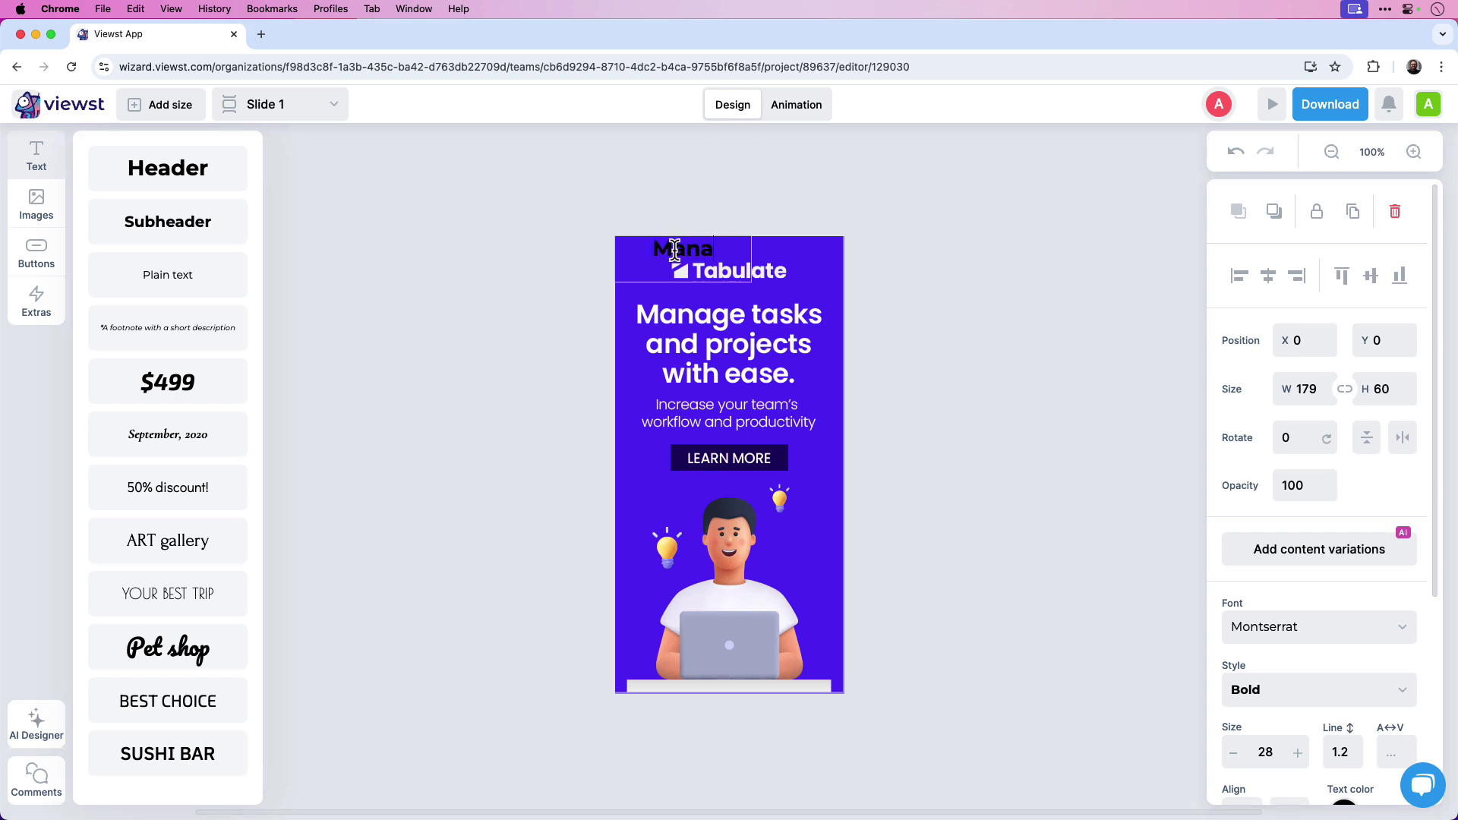
key("BackSpace")
key("BackSpace")
type("tak")
key("BackSpace")
type("sks and pro")
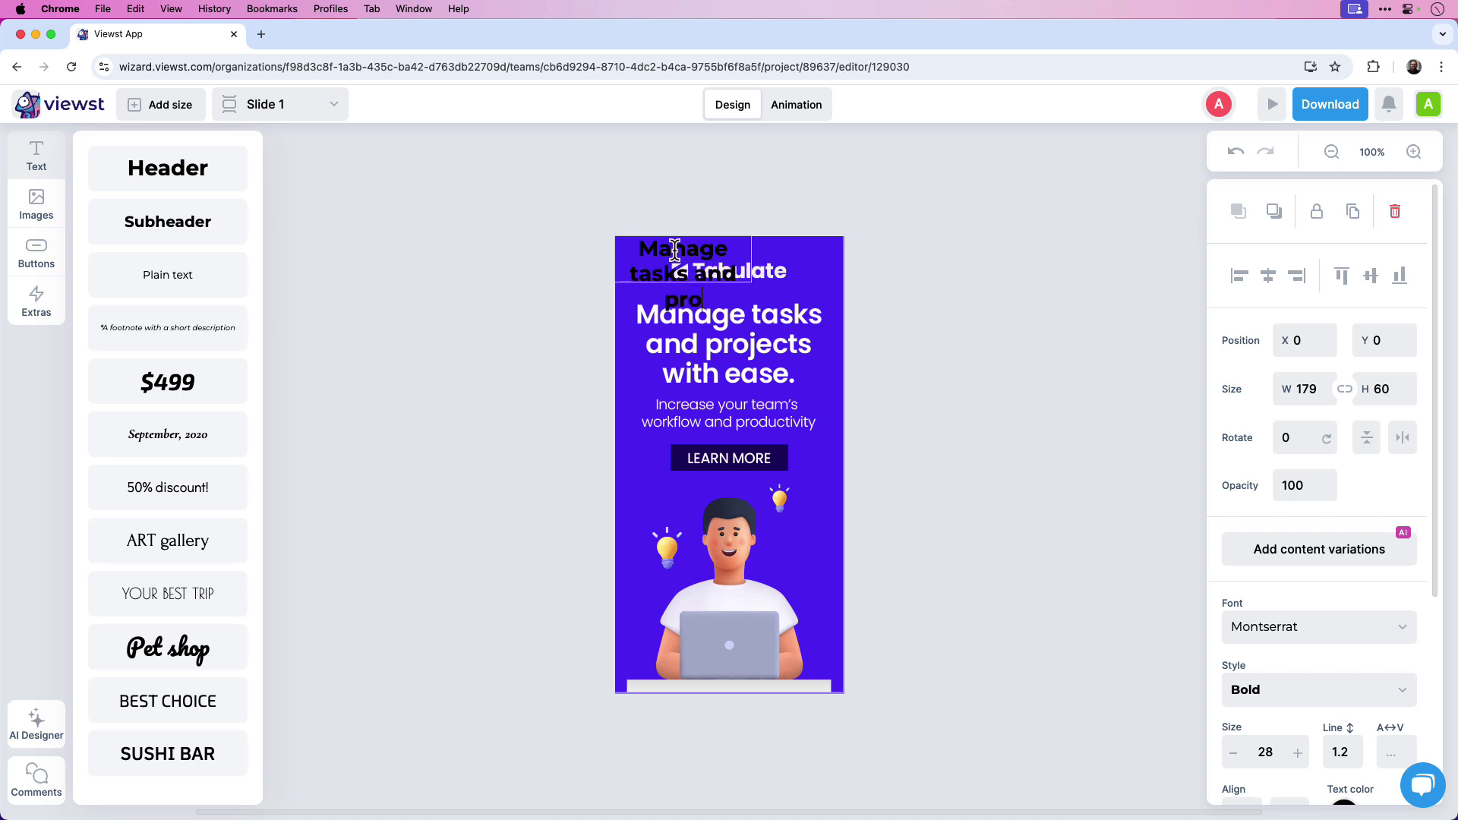
type("jects with")
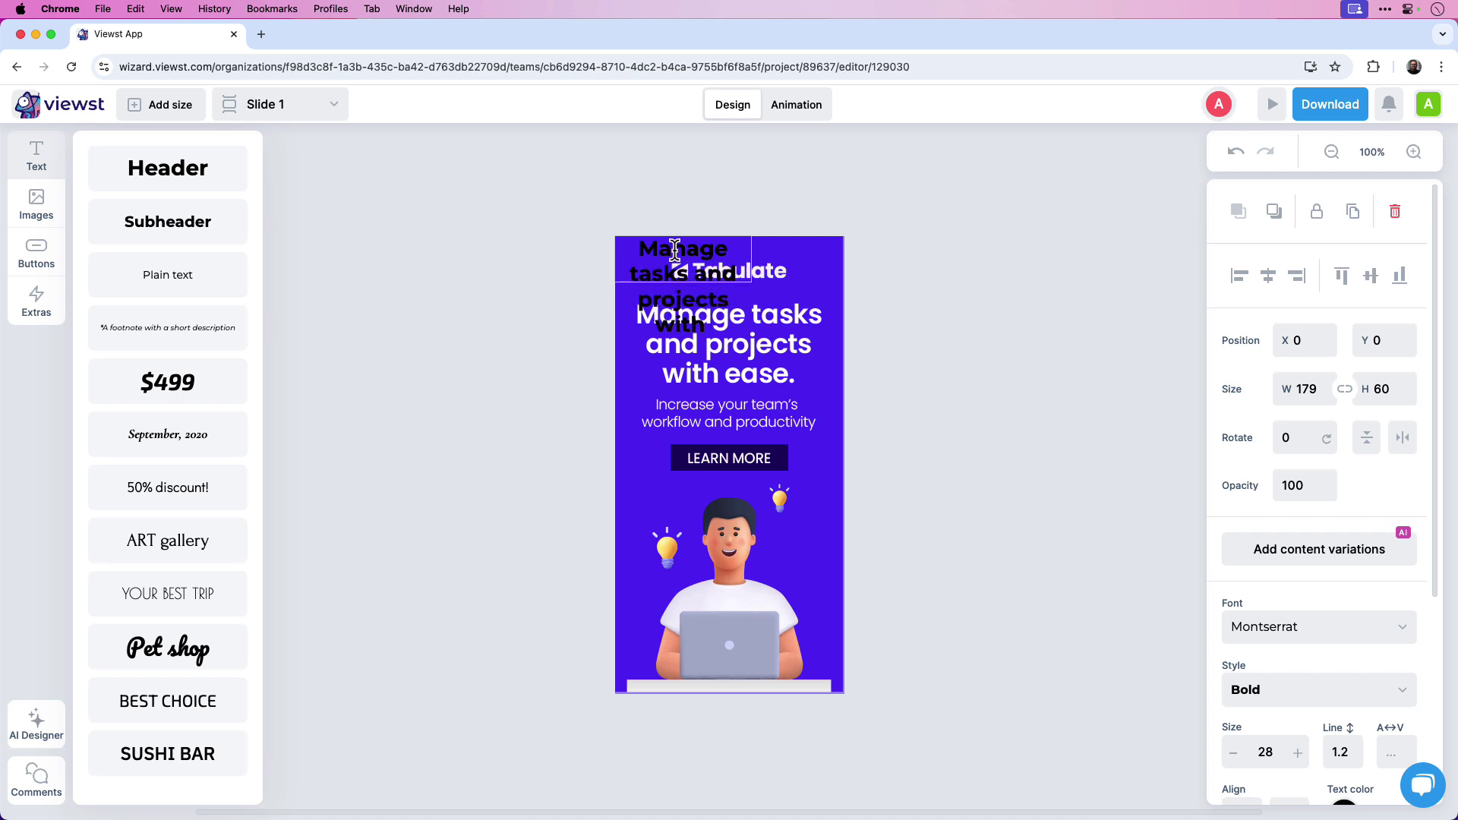
type(" ease.")
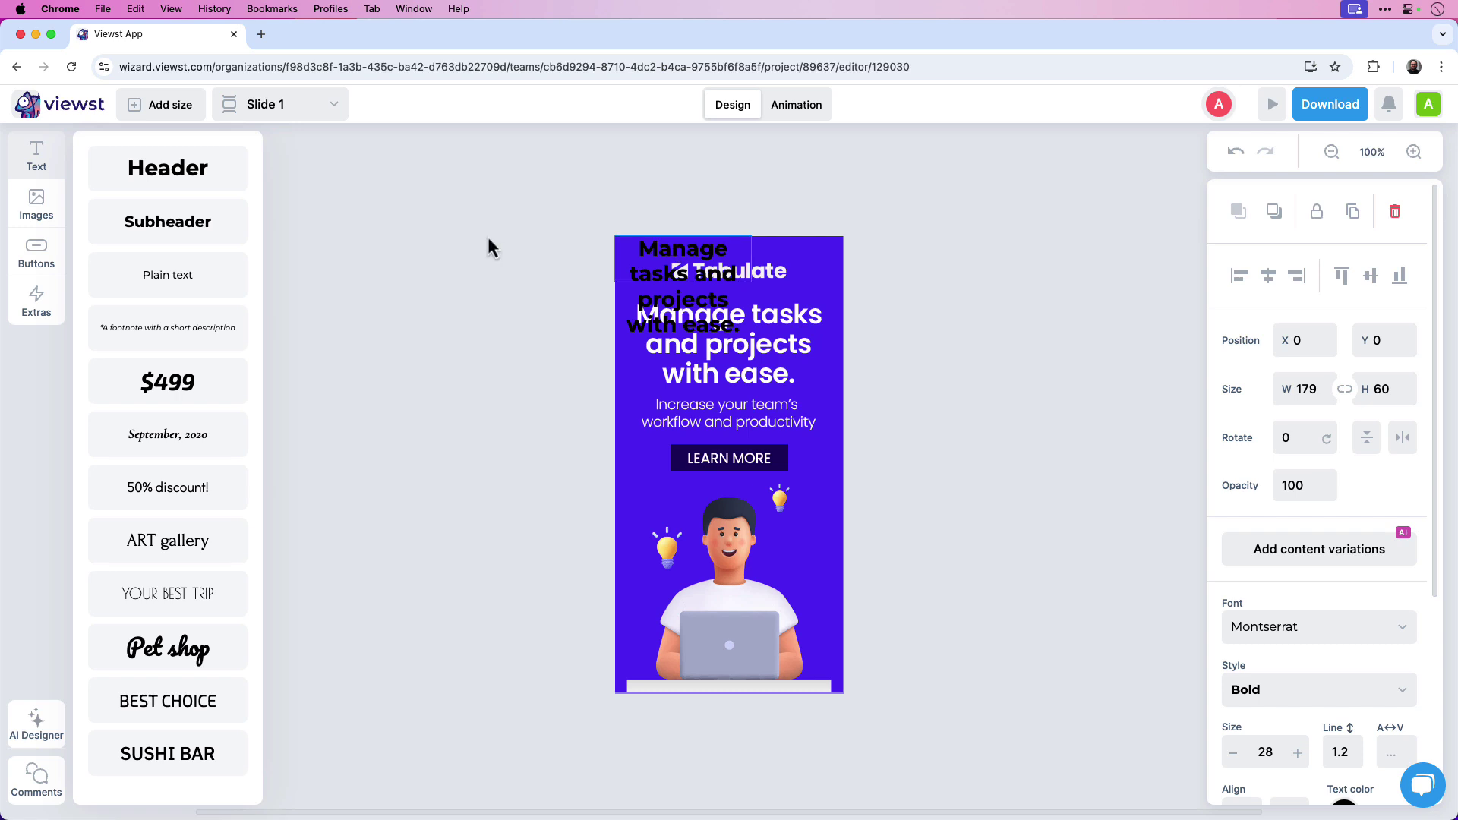
left_click(489, 247)
Enlarge the new heading's text box to about 231 wide and 100 high.
left_click(749, 263)
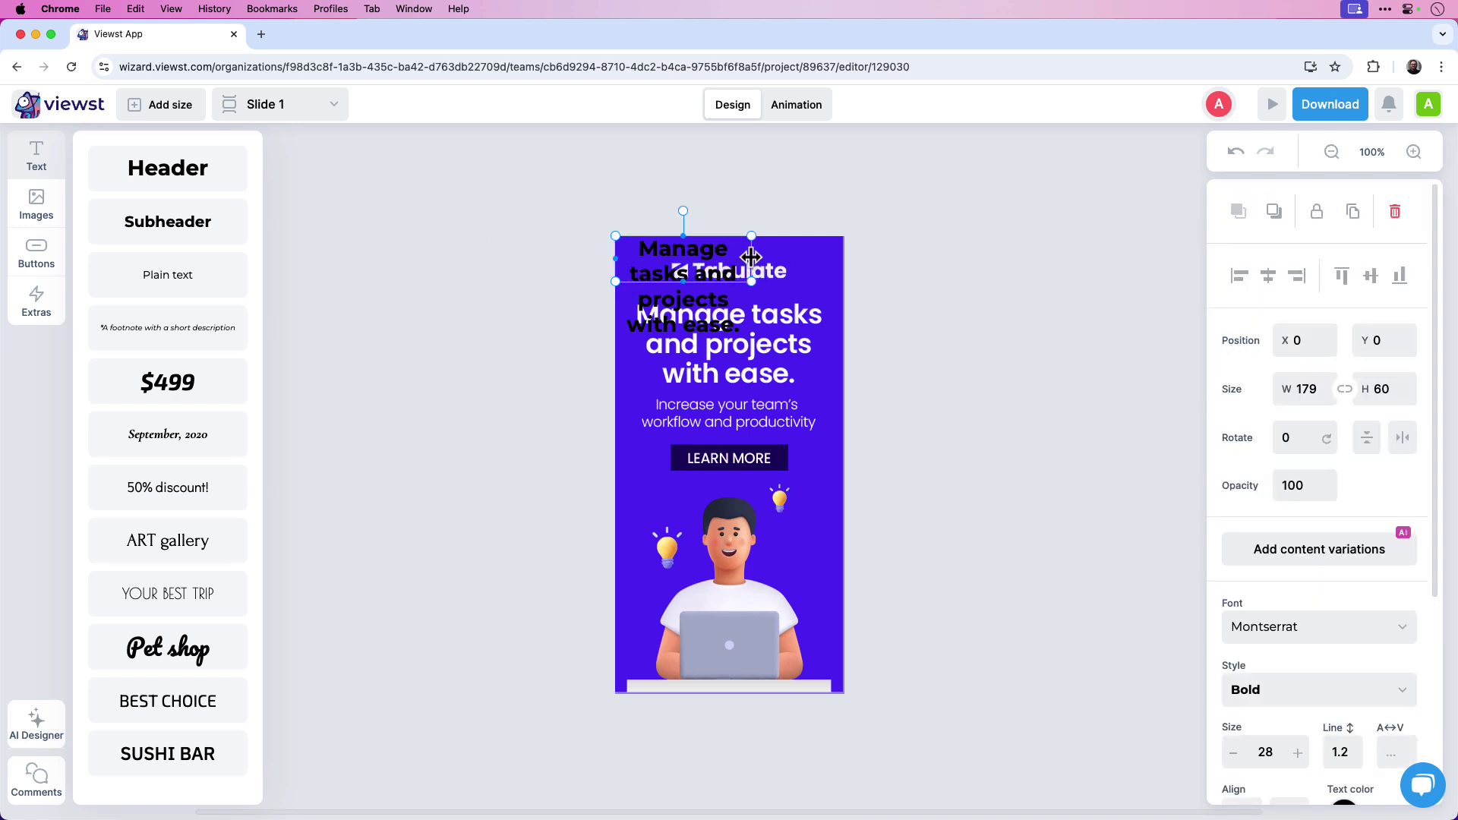
left_click_drag(751, 258, 790, 266)
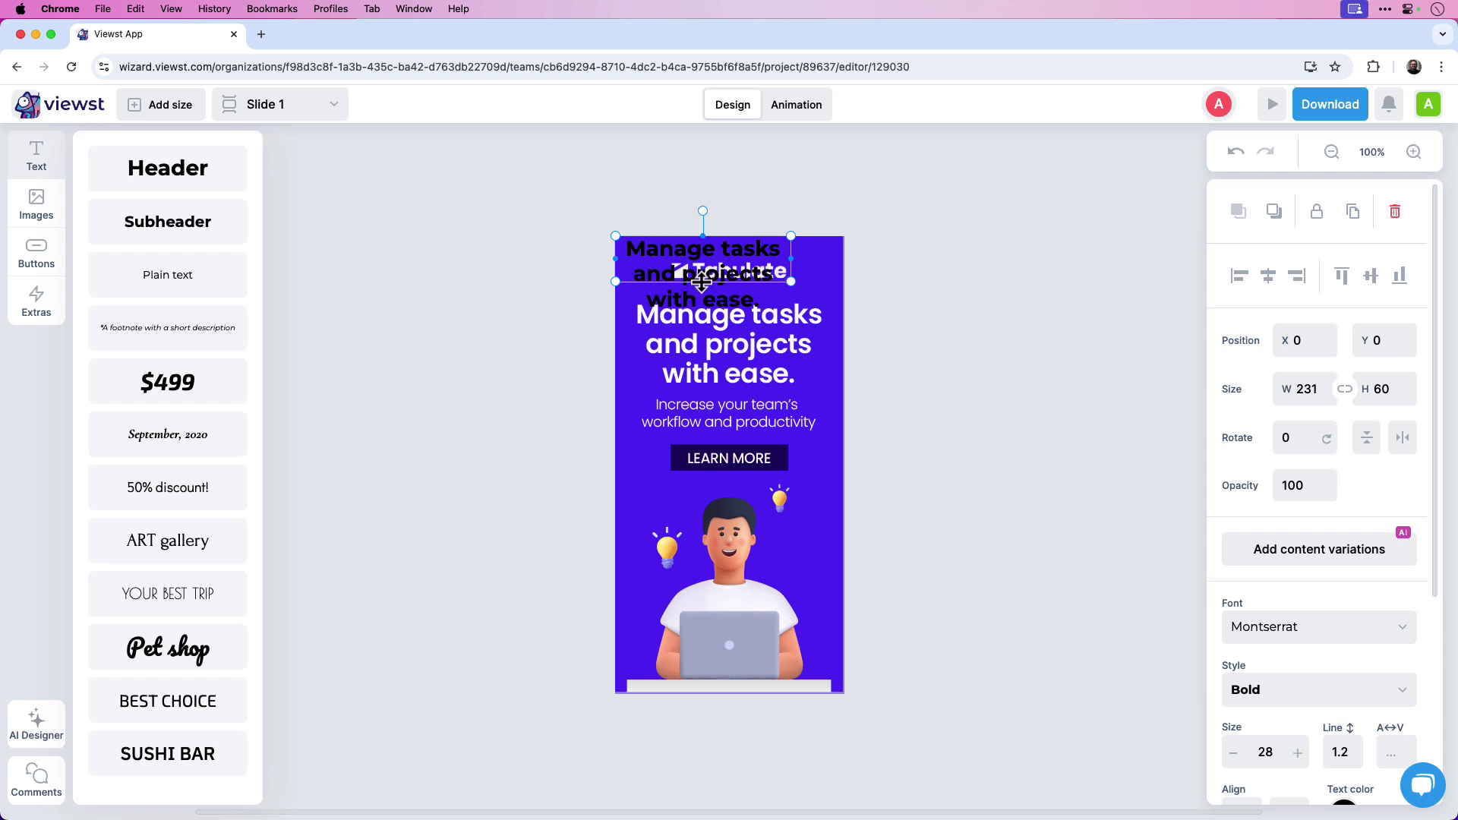
left_click_drag(703, 281, 702, 311)
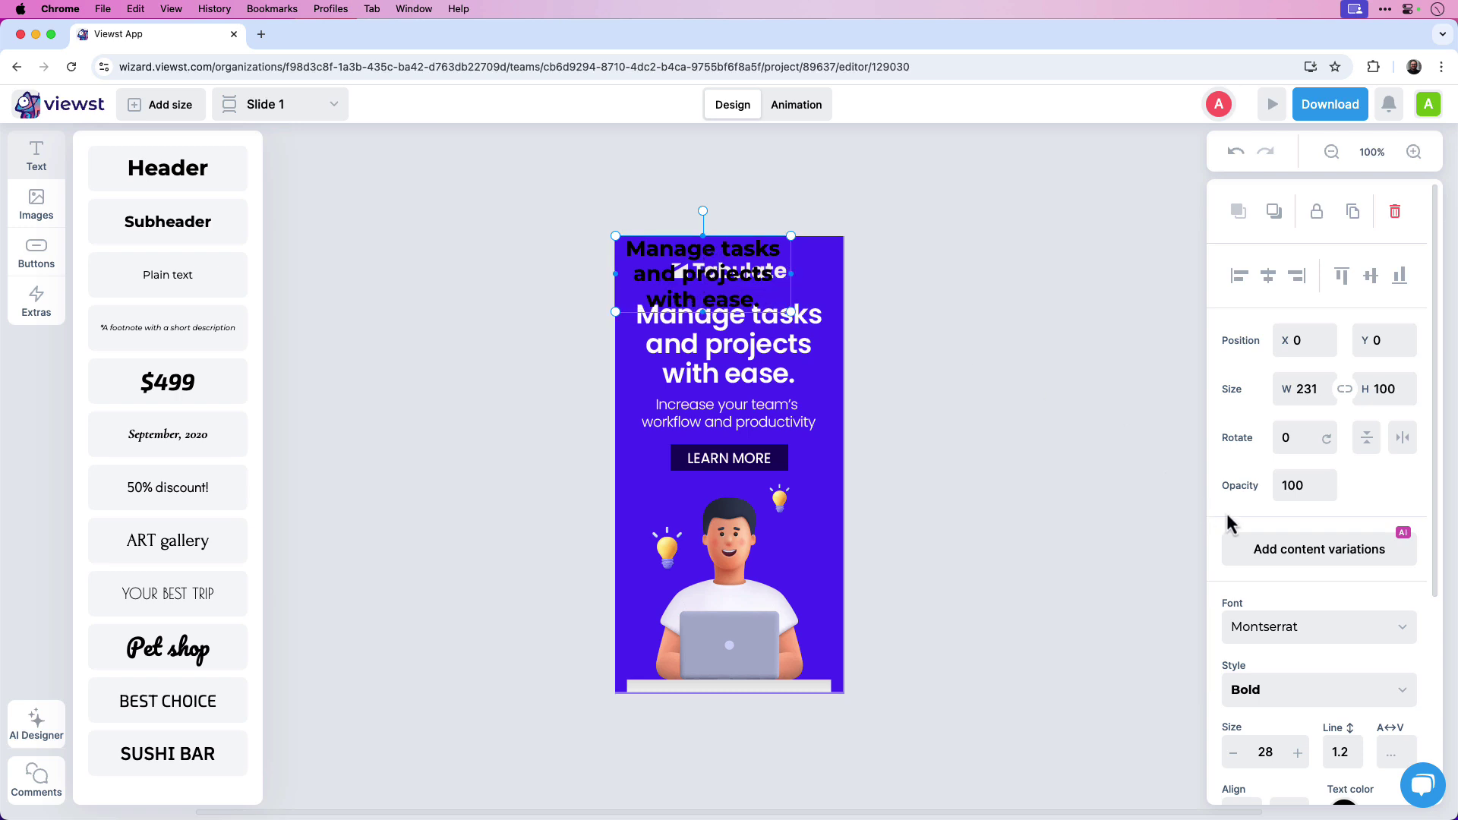
Increase the heading's font size to 35 and widen its text box to about 270.
left_click(1298, 753)
left_click(1299, 753)
left_click(1299, 753)
left_click(1298, 752)
left_click(1298, 753)
left_click(1299, 752)
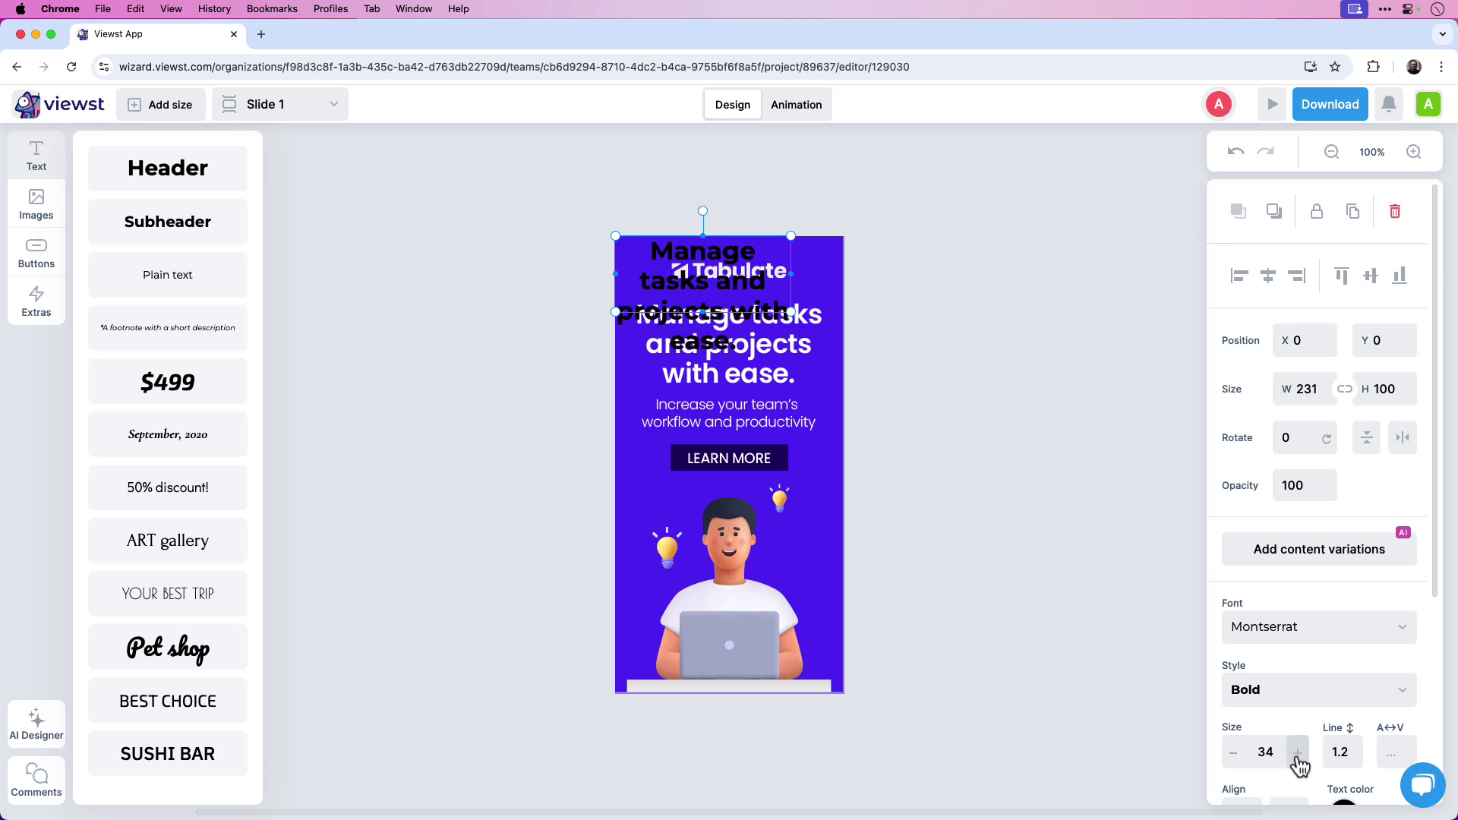
left_click(1298, 753)
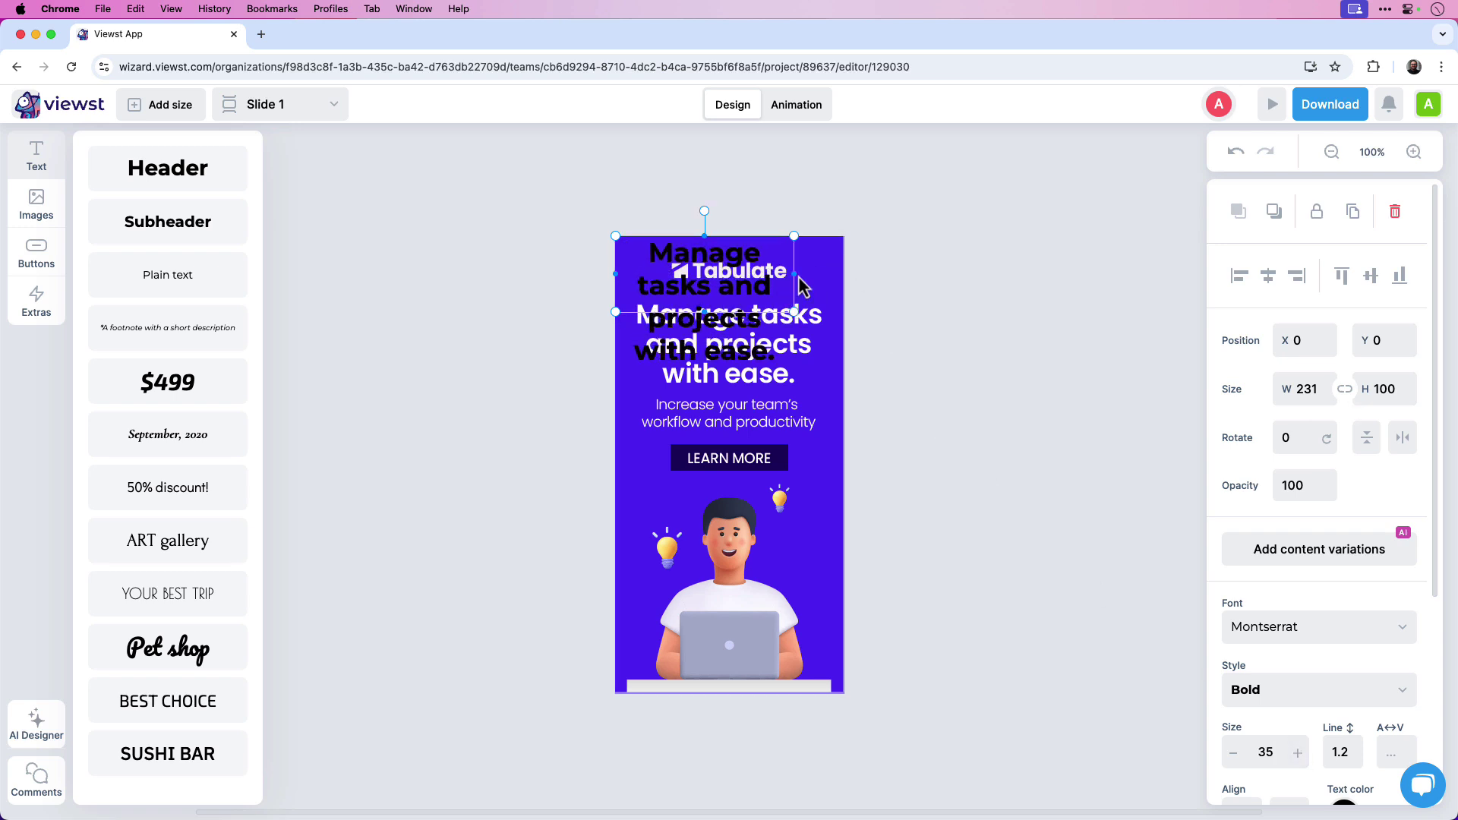
left_click_drag(796, 275, 822, 287)
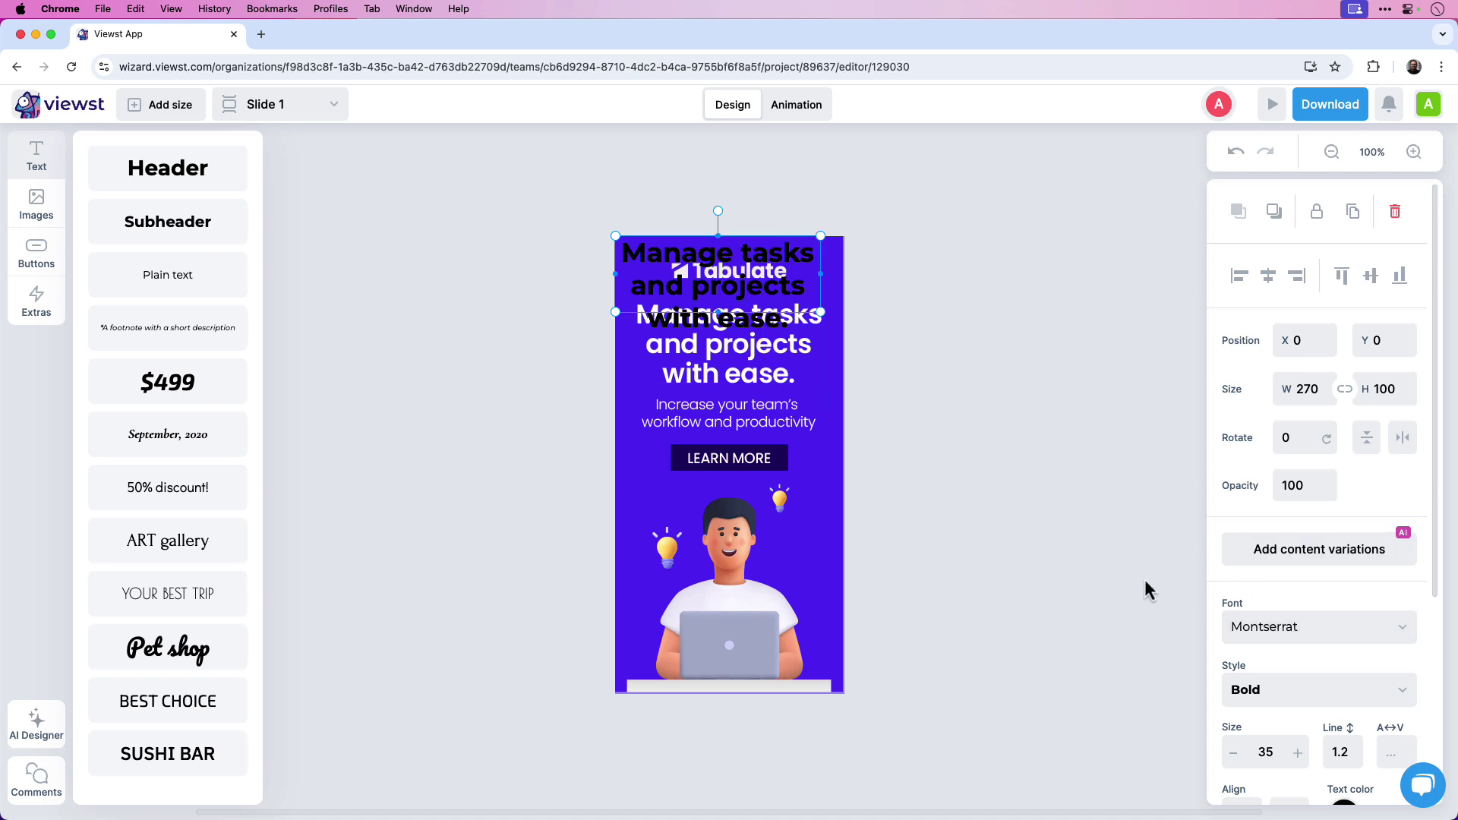
Set the heading's font to Poppins with the Semi Bold style.
left_click(1243, 617)
type("poppi")
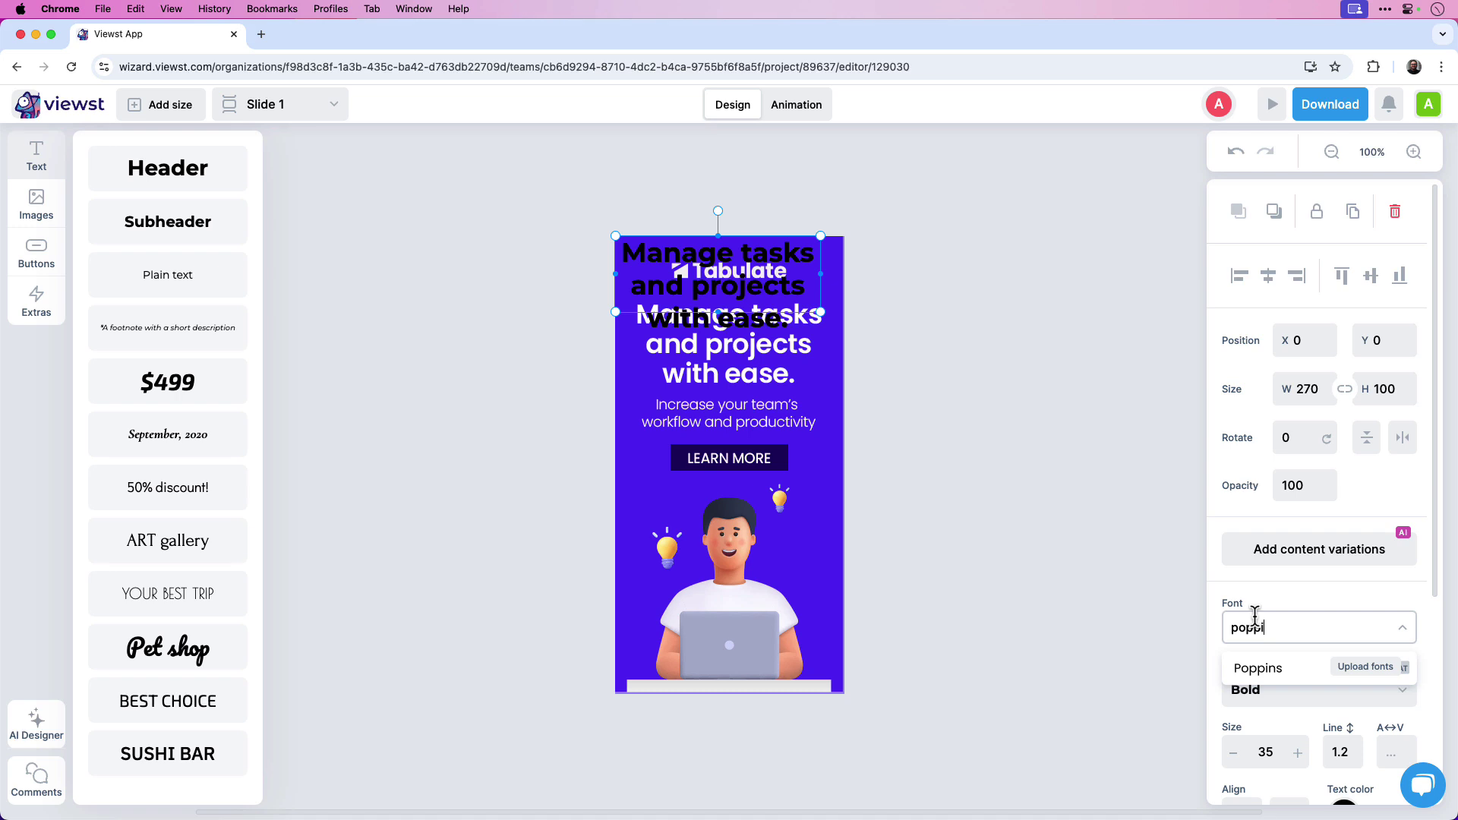
left_click(1258, 668)
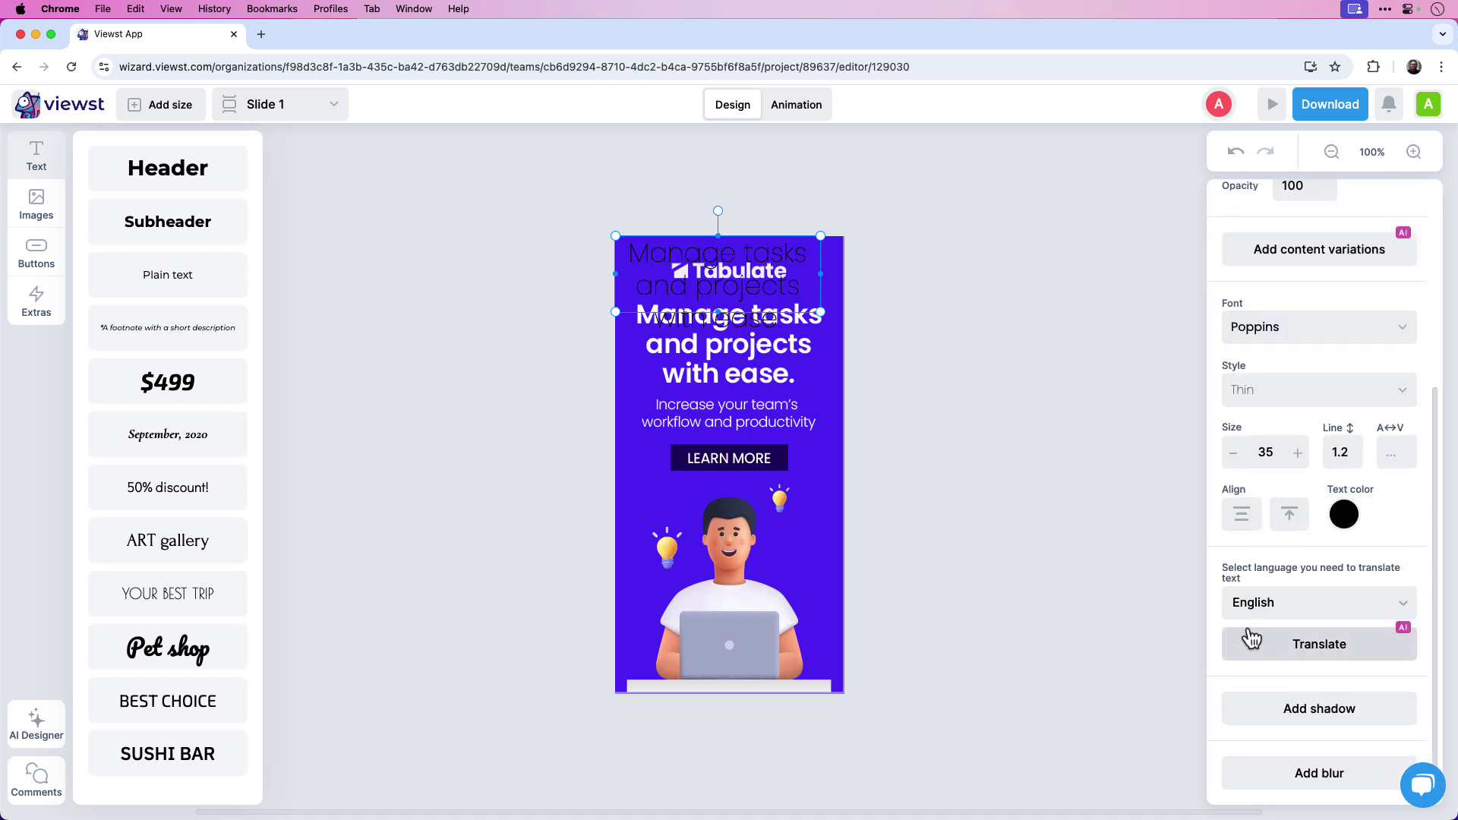
left_click(1342, 392)
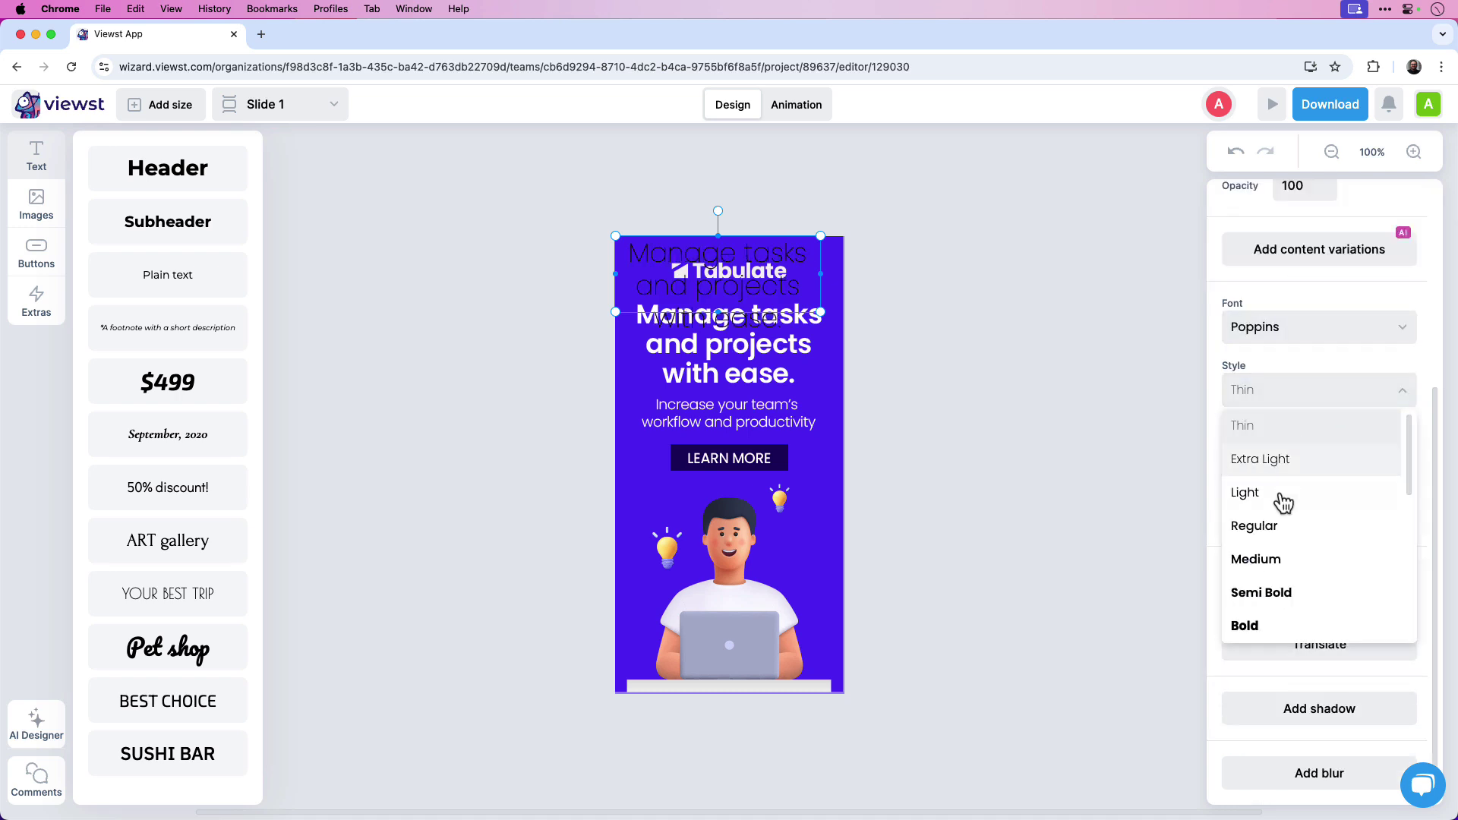
left_click(1261, 559)
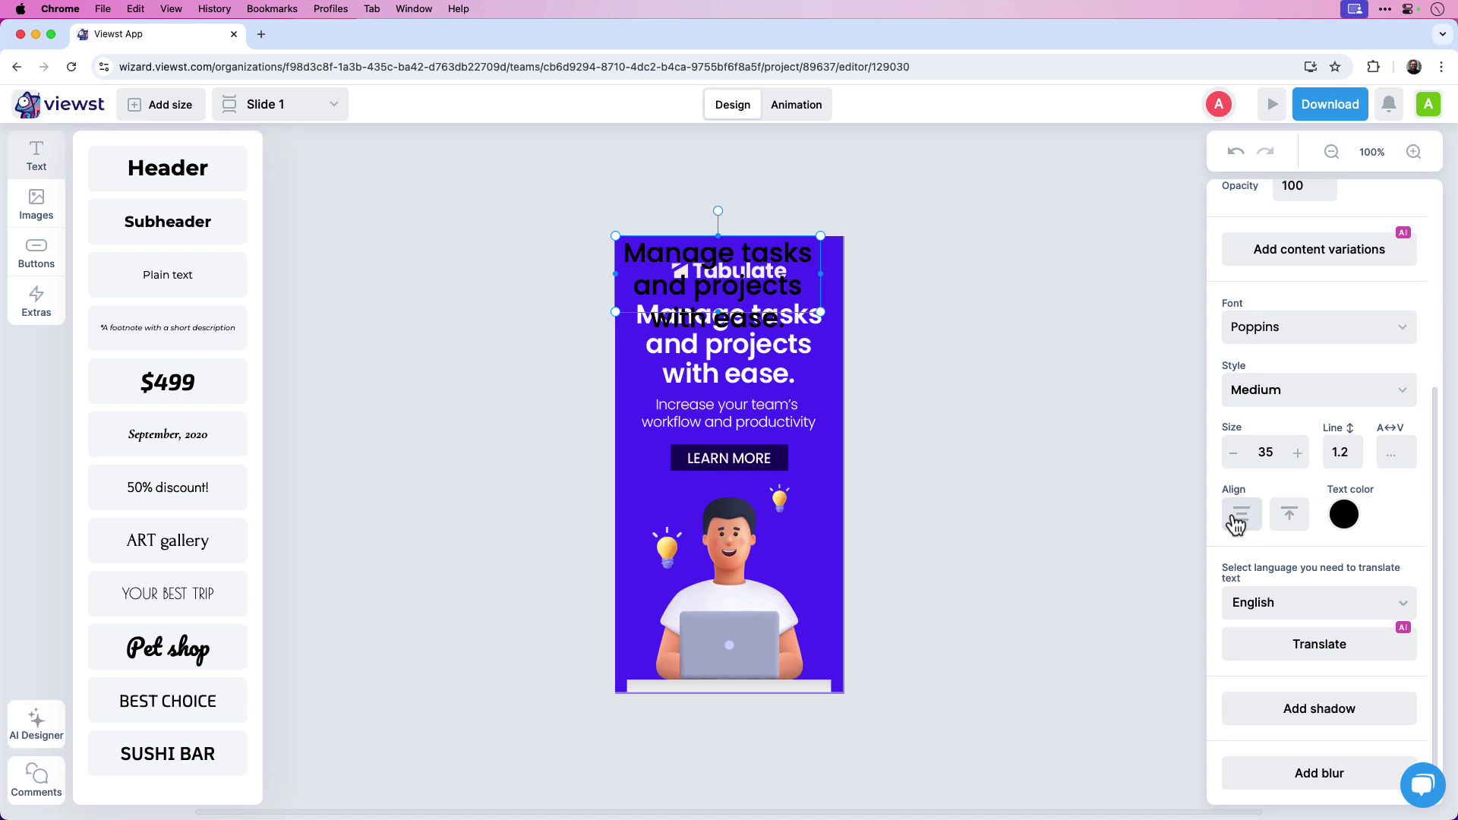
left_click(1289, 397)
left_click(1262, 593)
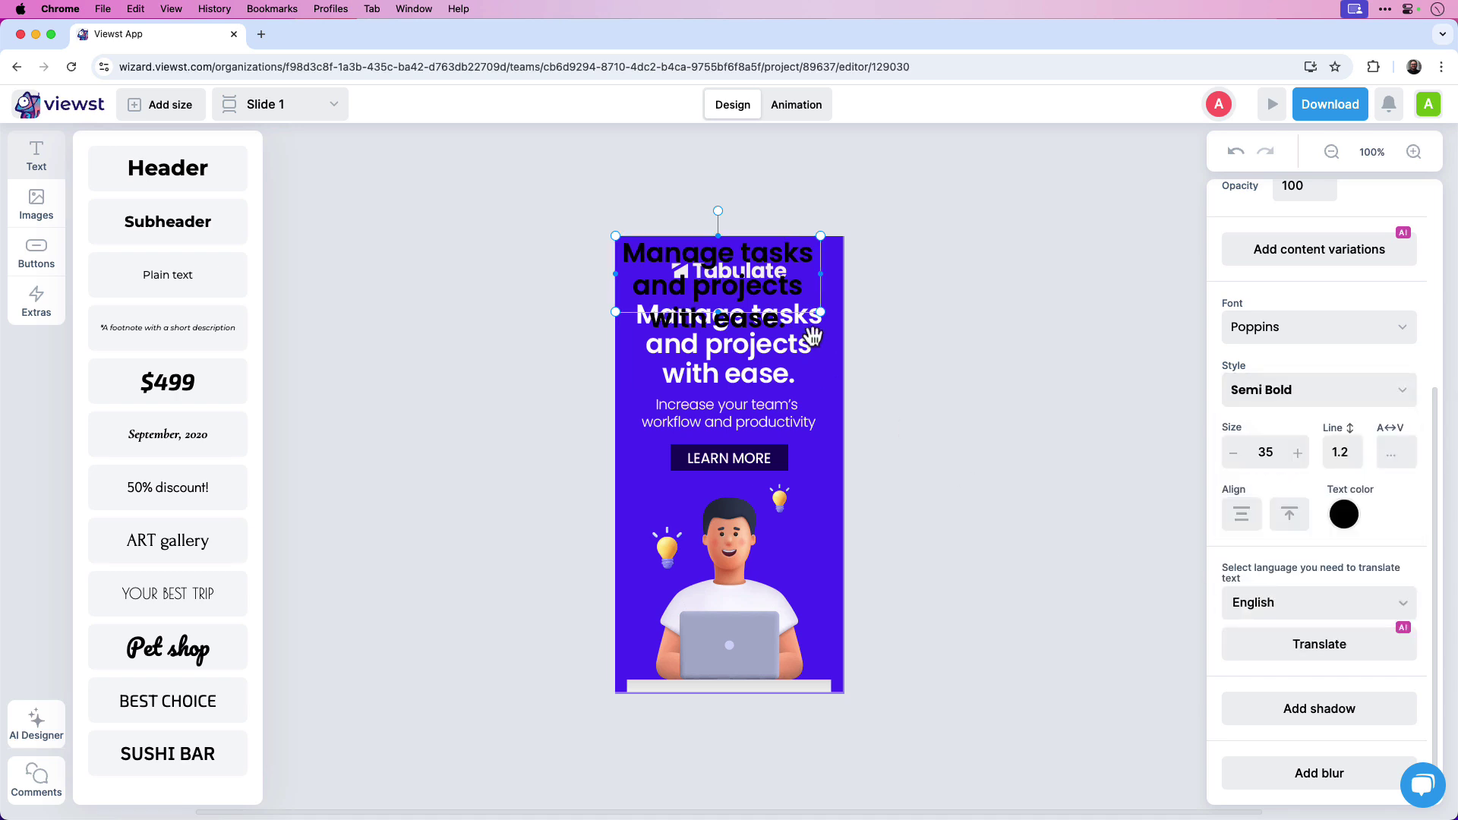
Change the heading's text color to white (ffffff).
left_click(1346, 517)
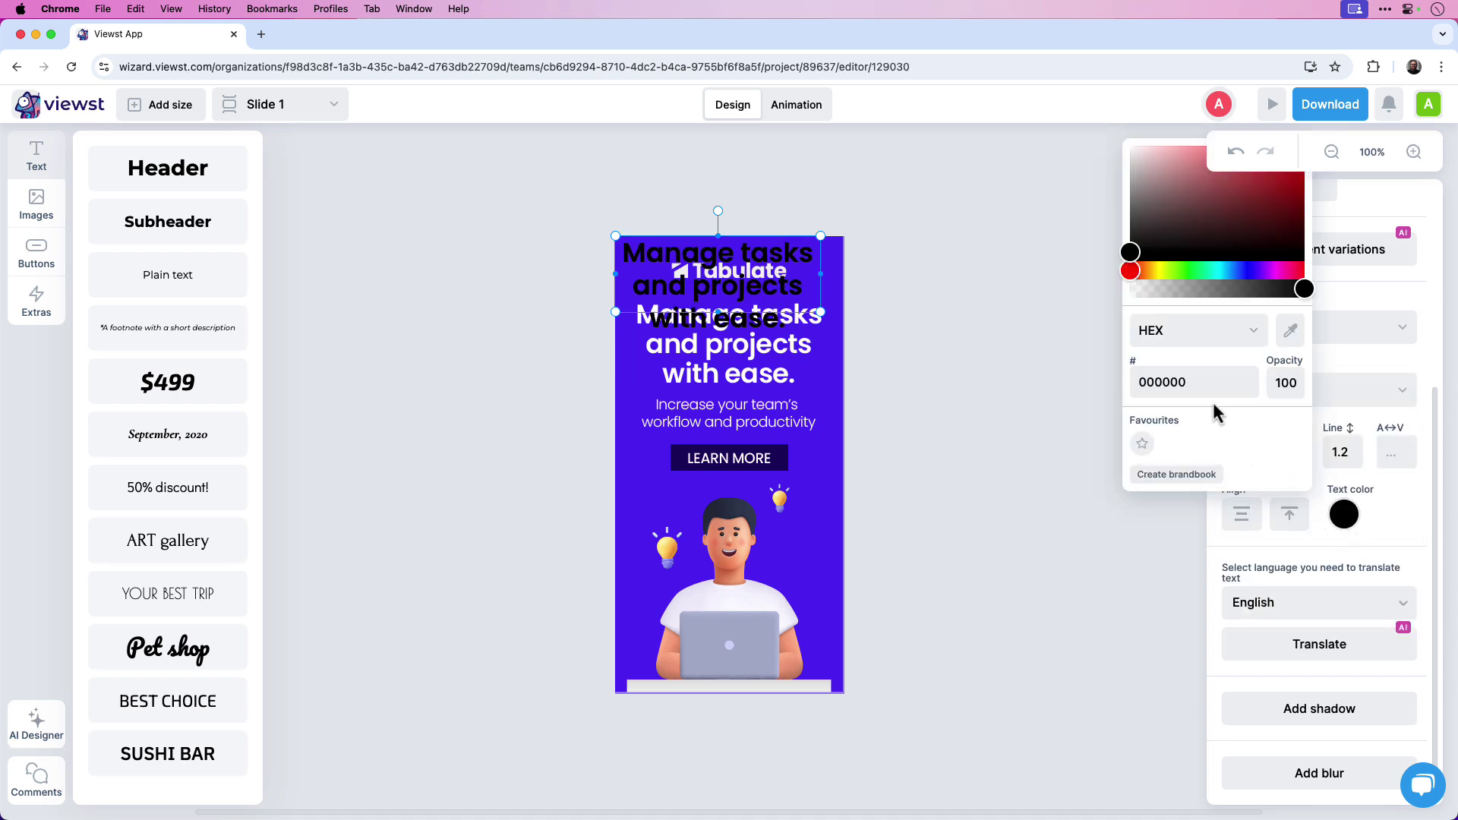
left_click_drag(1130, 253, 1105, 135)
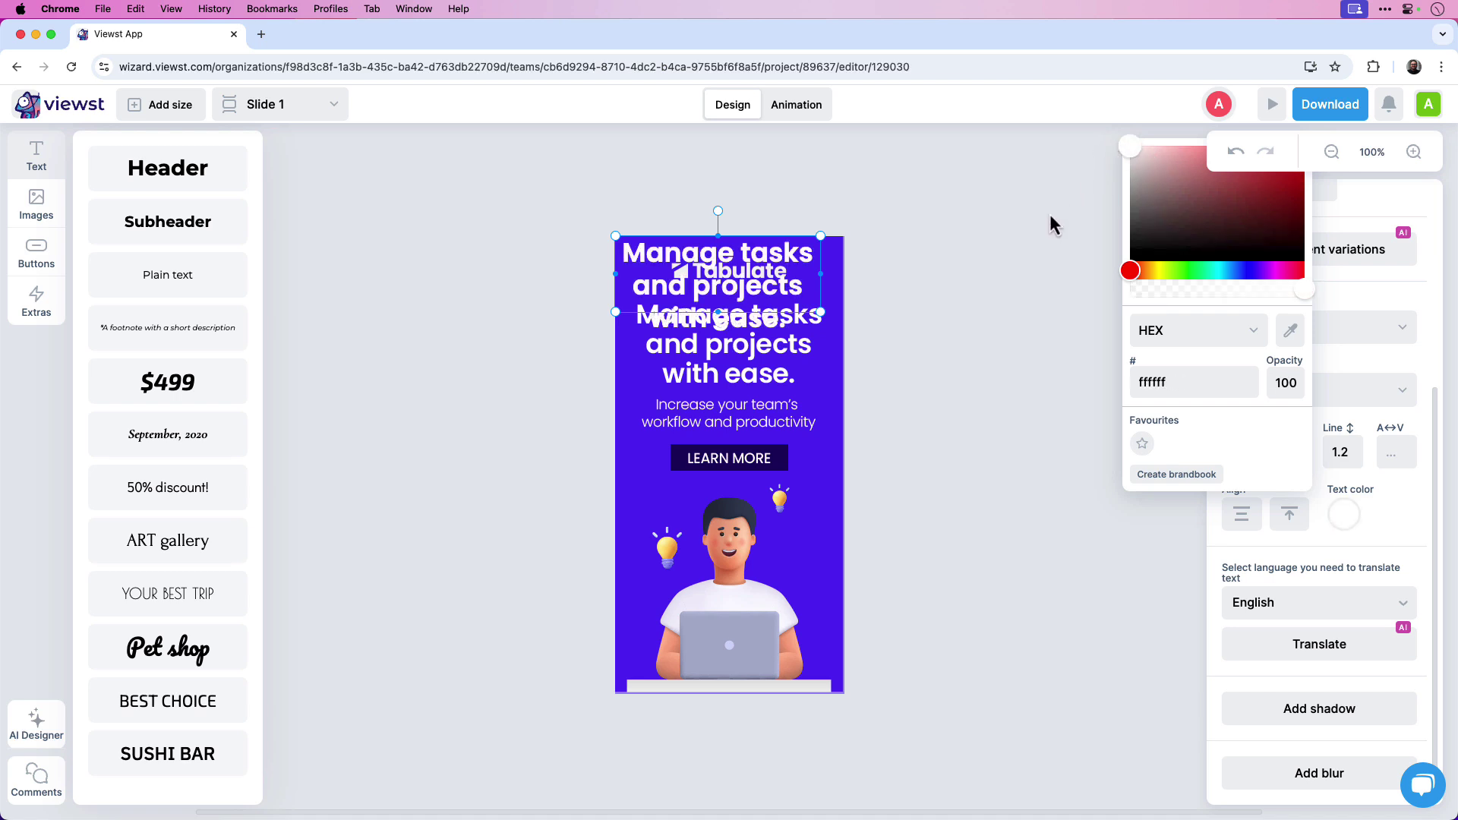
left_click(996, 249)
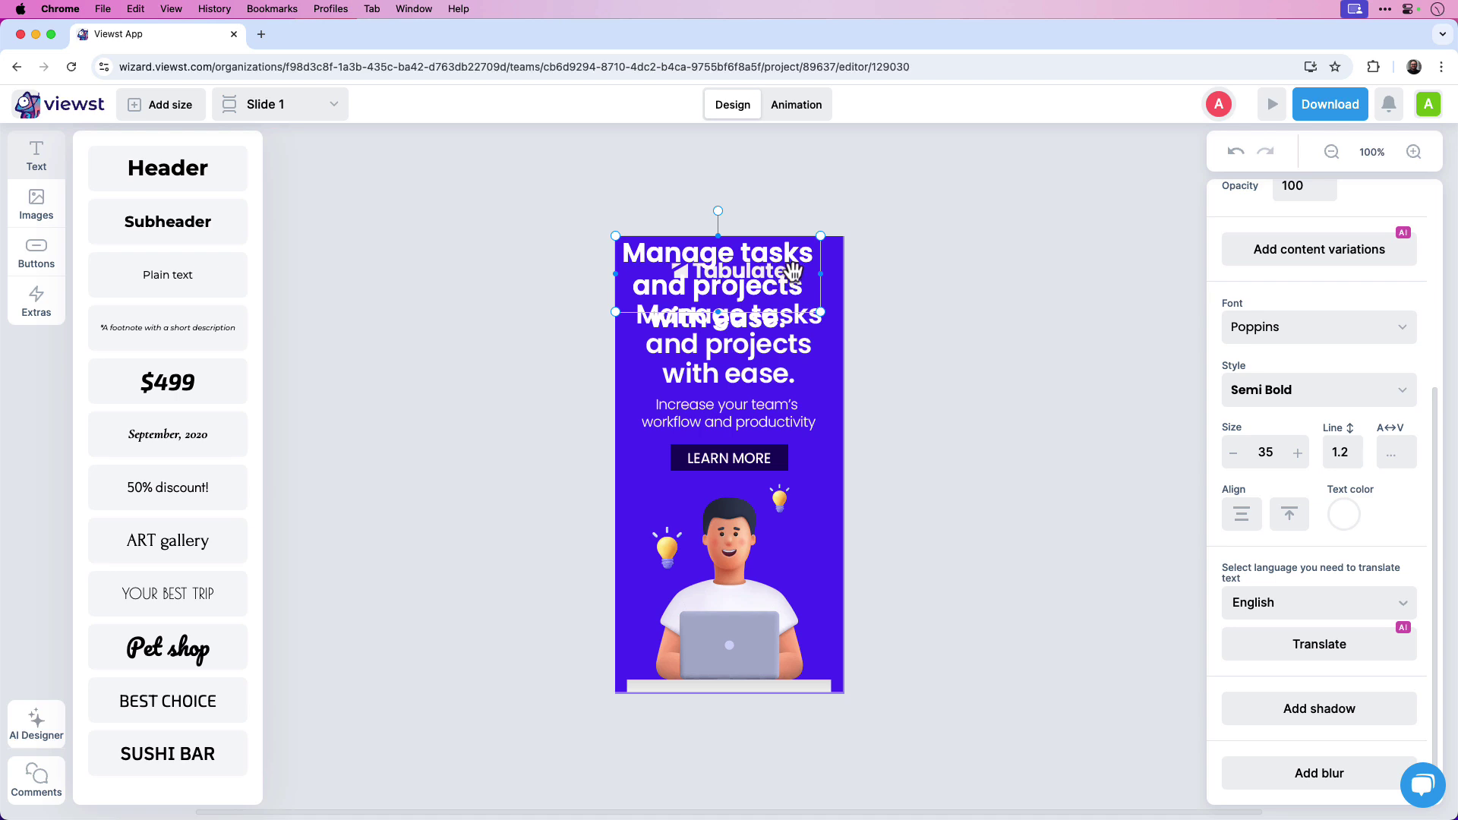
Replace the original headline image with the new heading at X 15, Y 80, and extend its text box to about 126 high.
left_click_drag(796, 264, 804, 323)
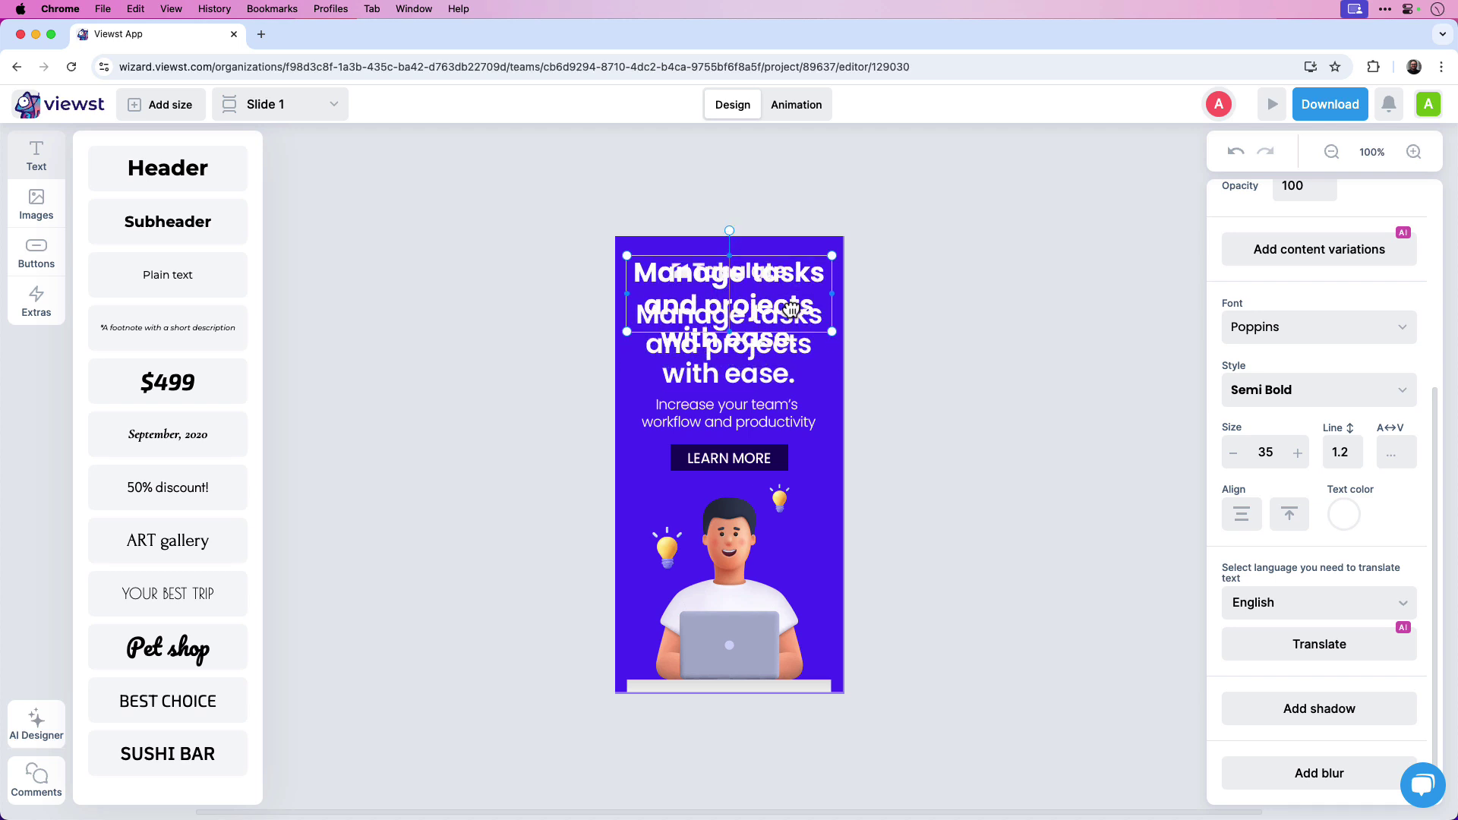
left_click(762, 382)
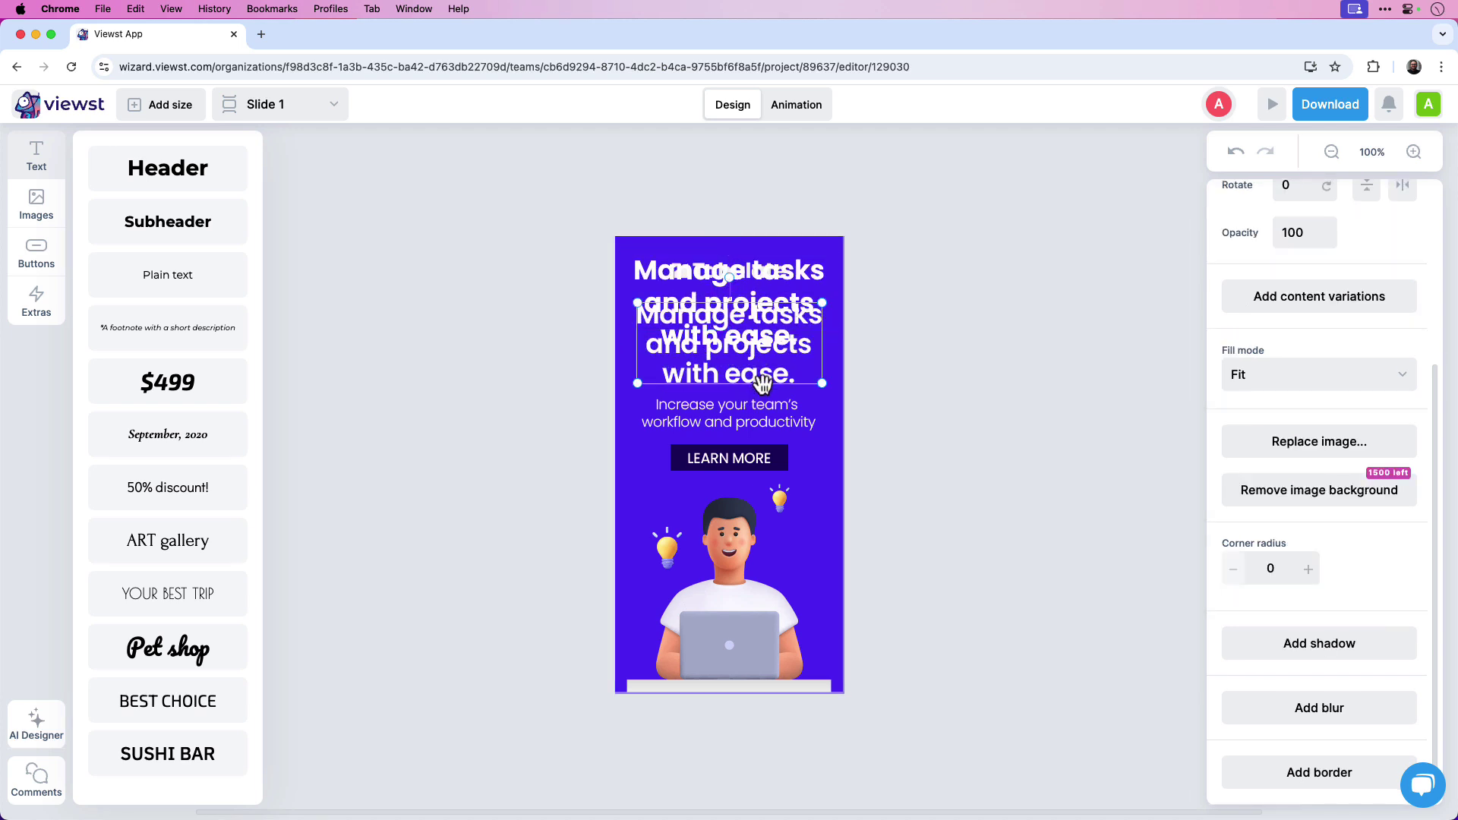
left_click(760, 381)
left_click(768, 339)
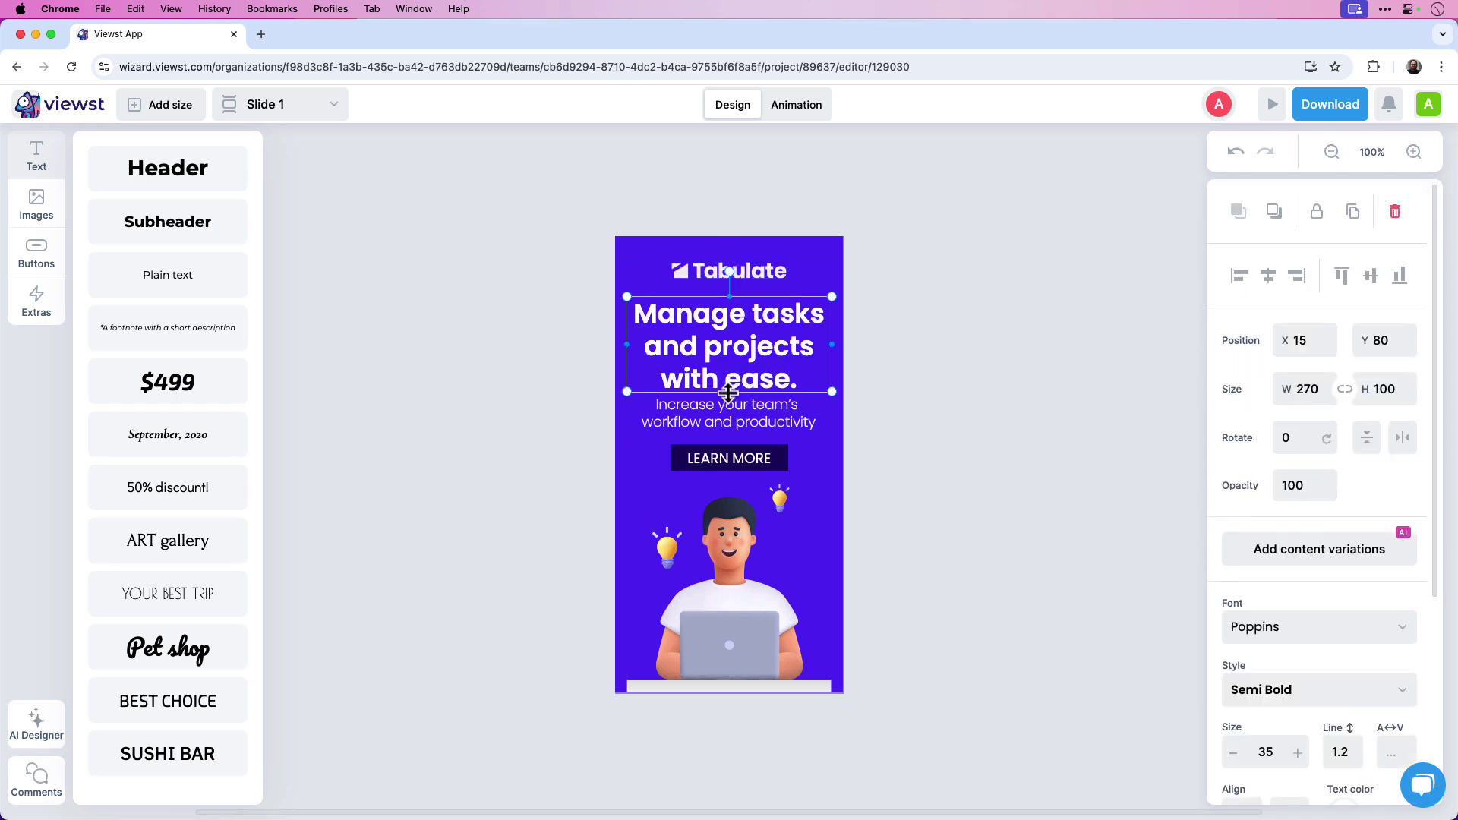
Set the line height of the heading's whole text to 1.
double_click(784, 378)
left_click_drag(775, 374, 618, 325)
key("Escape")
double_click(798, 380)
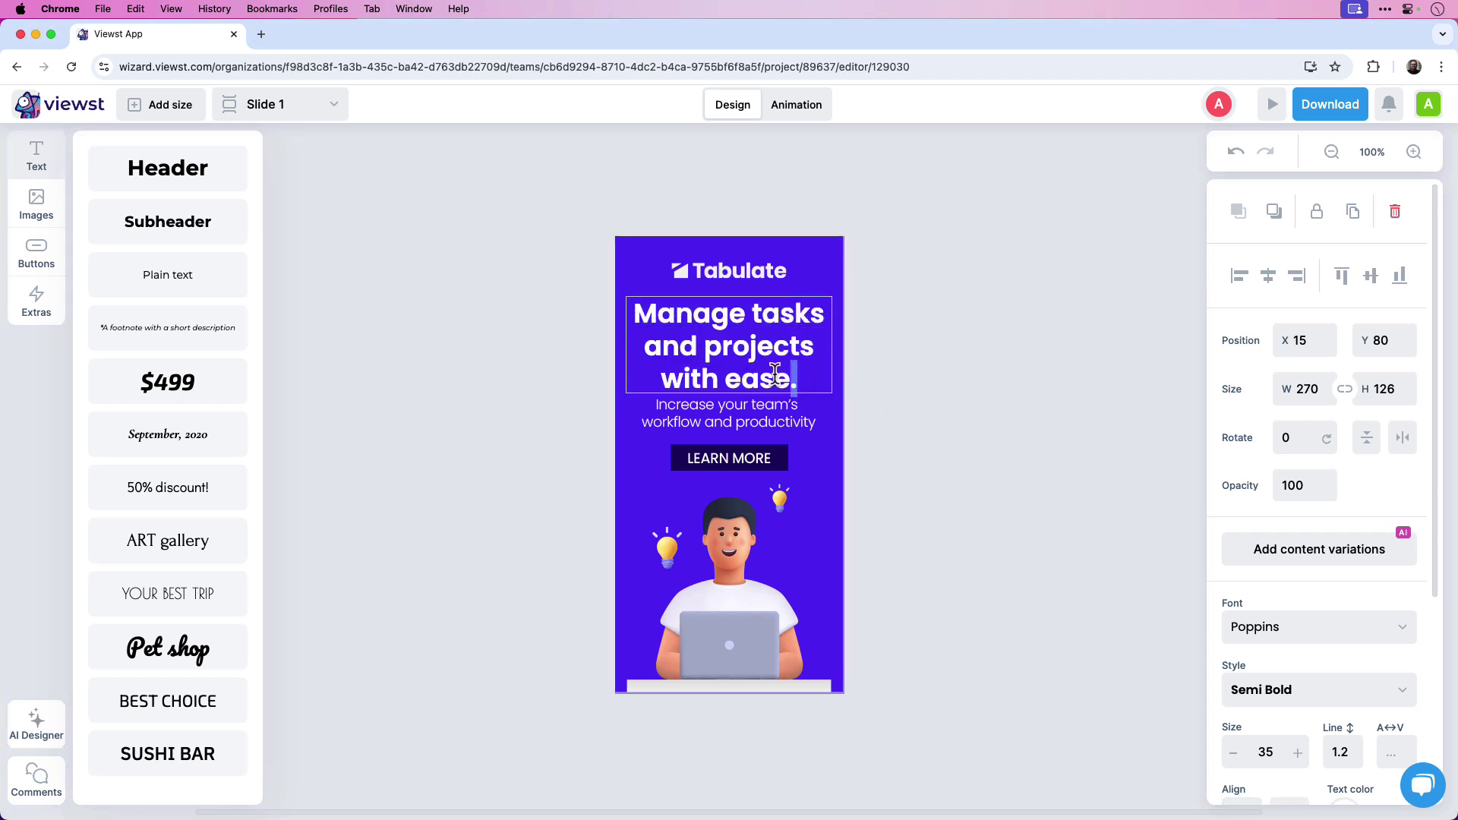
left_click_drag(798, 380, 628, 323)
key("Escape")
double_click(643, 319)
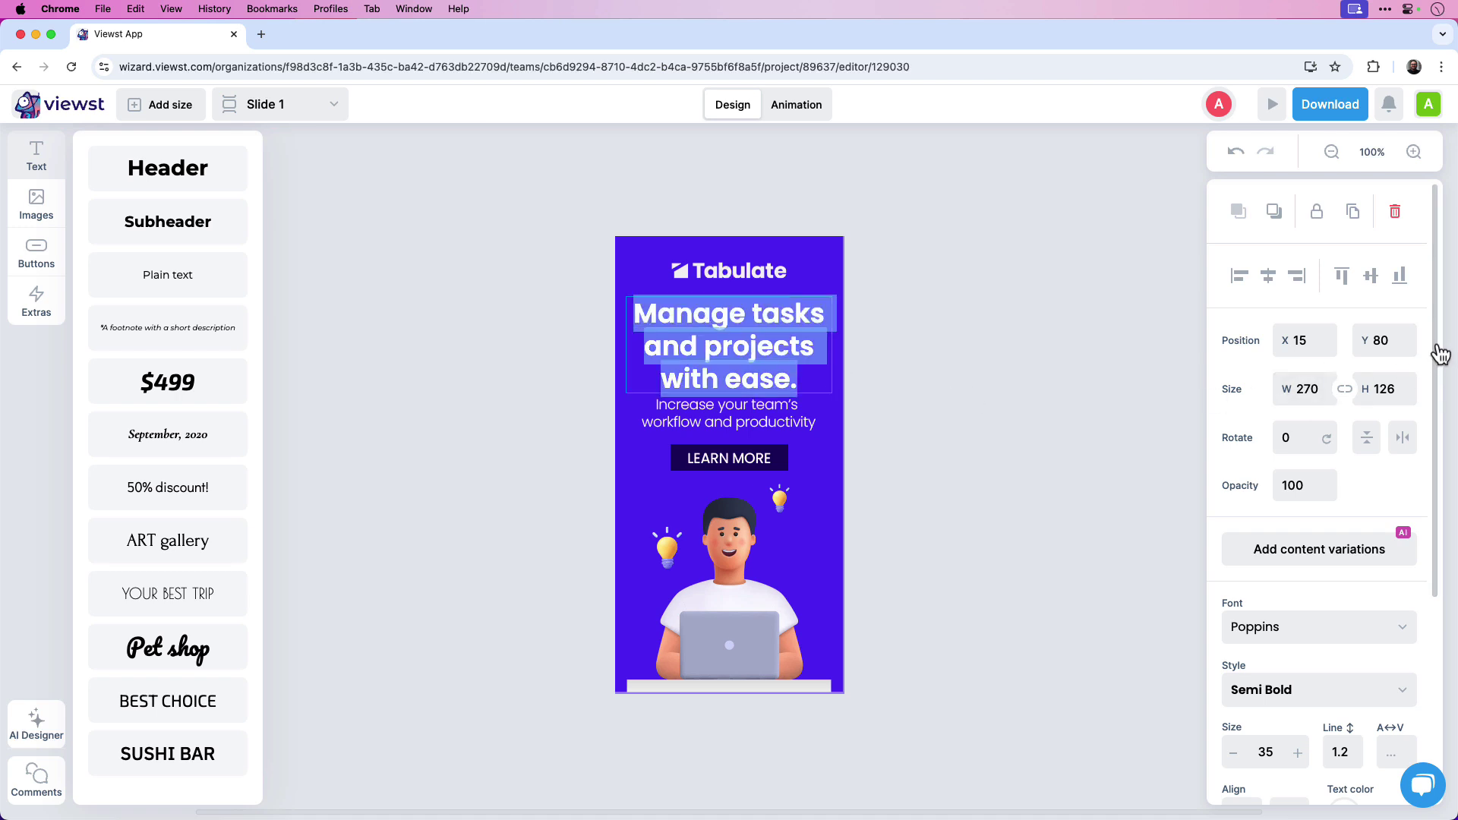
left_click_drag(1441, 354, 1424, 535)
left_click(1348, 475)
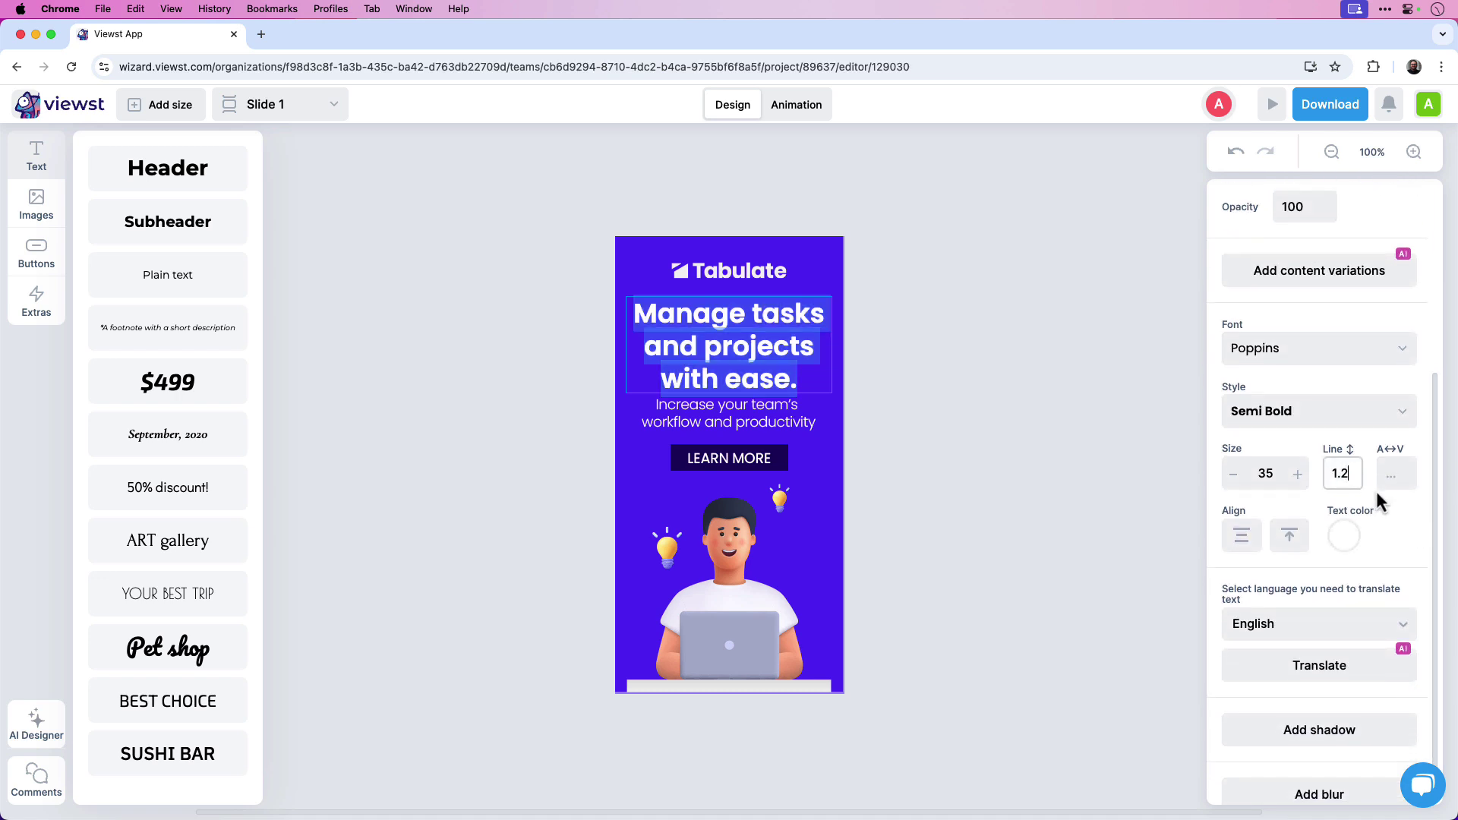
key("BackSpace")
key("BackSpace")
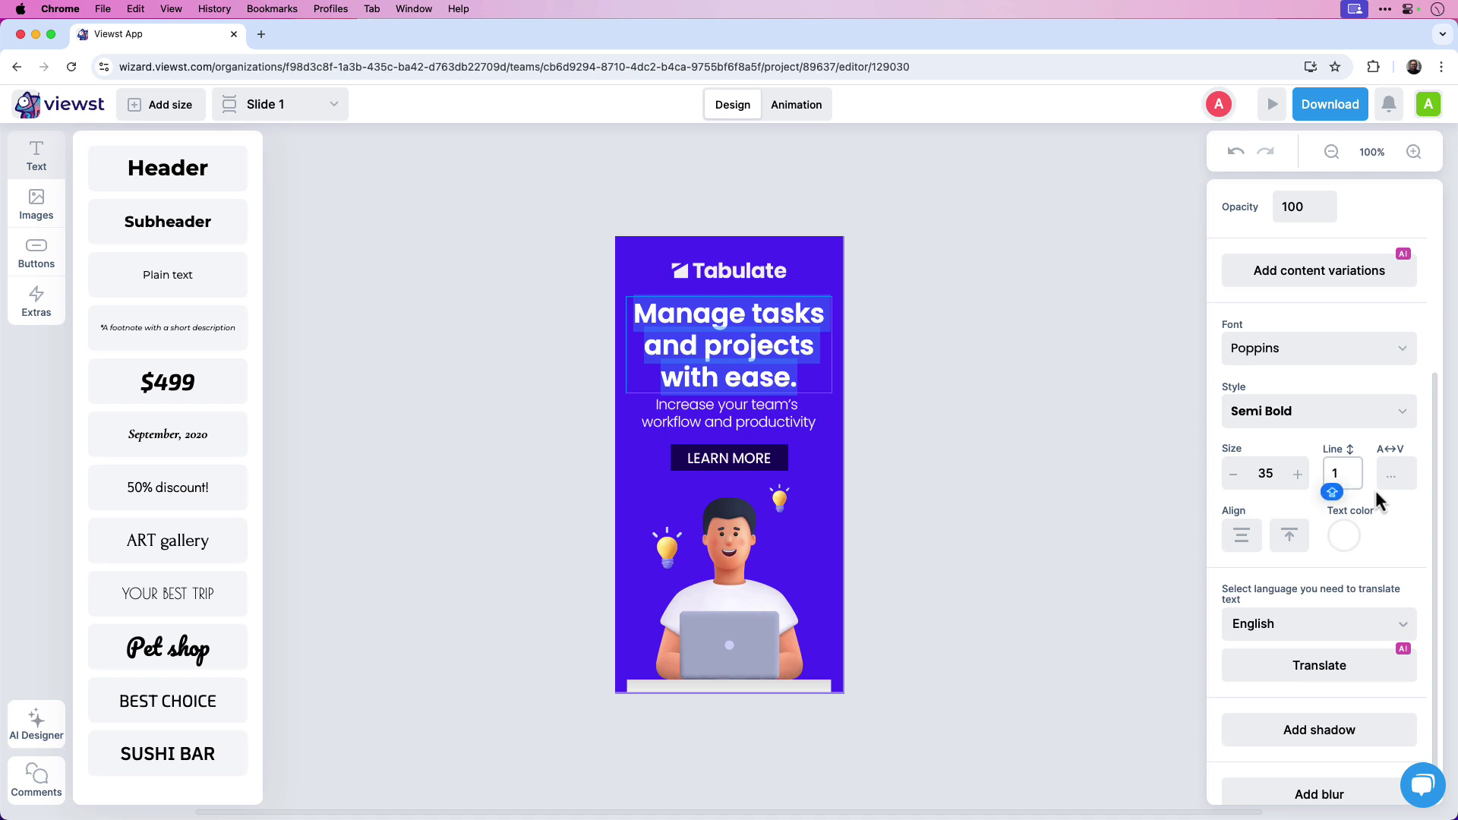
left_click(1159, 463)
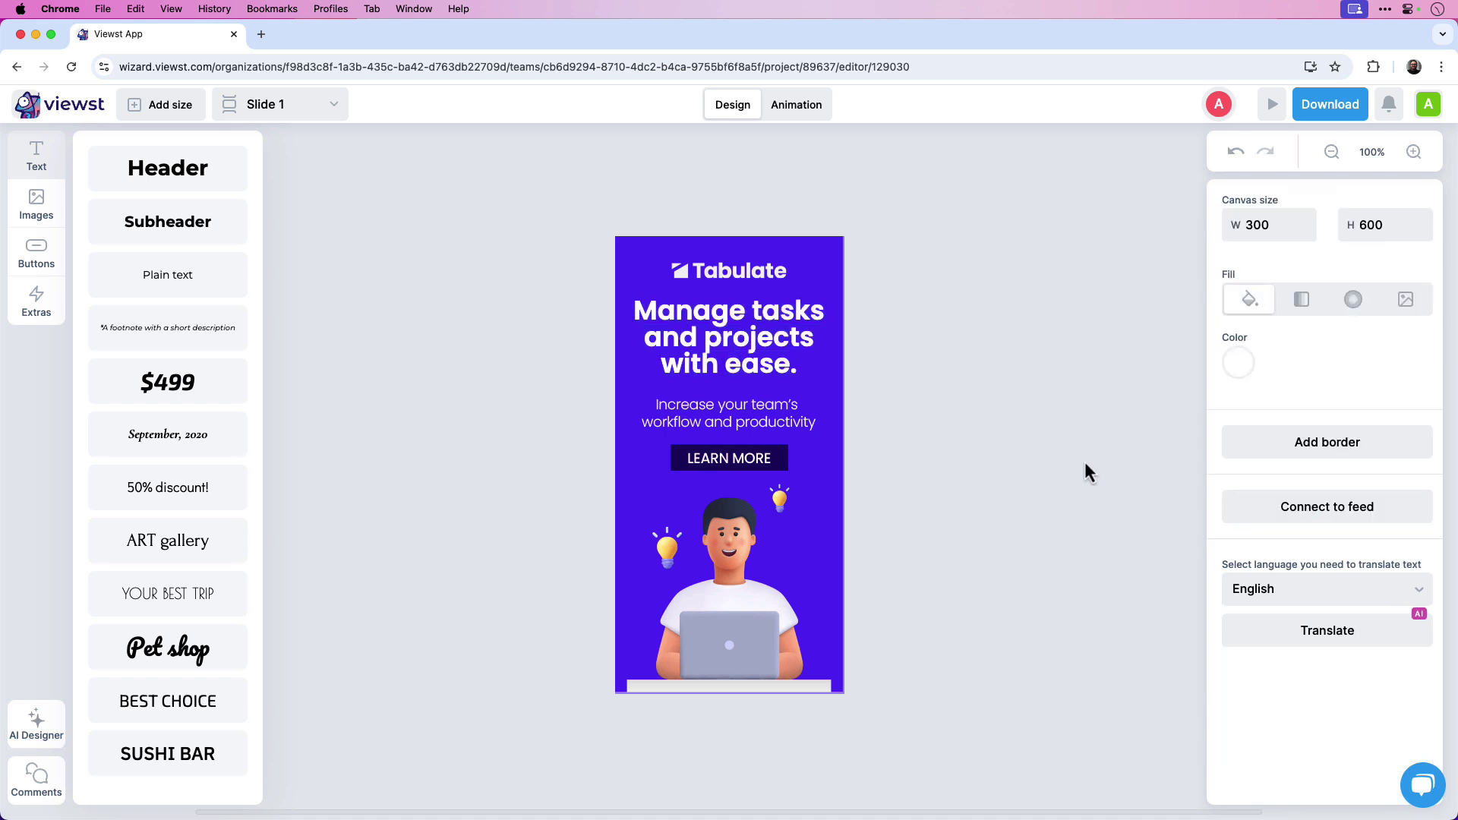
Set the line height of the whole heading text to 1.1.
left_click(769, 338)
left_click_drag(796, 367, 628, 325)
key("Escape")
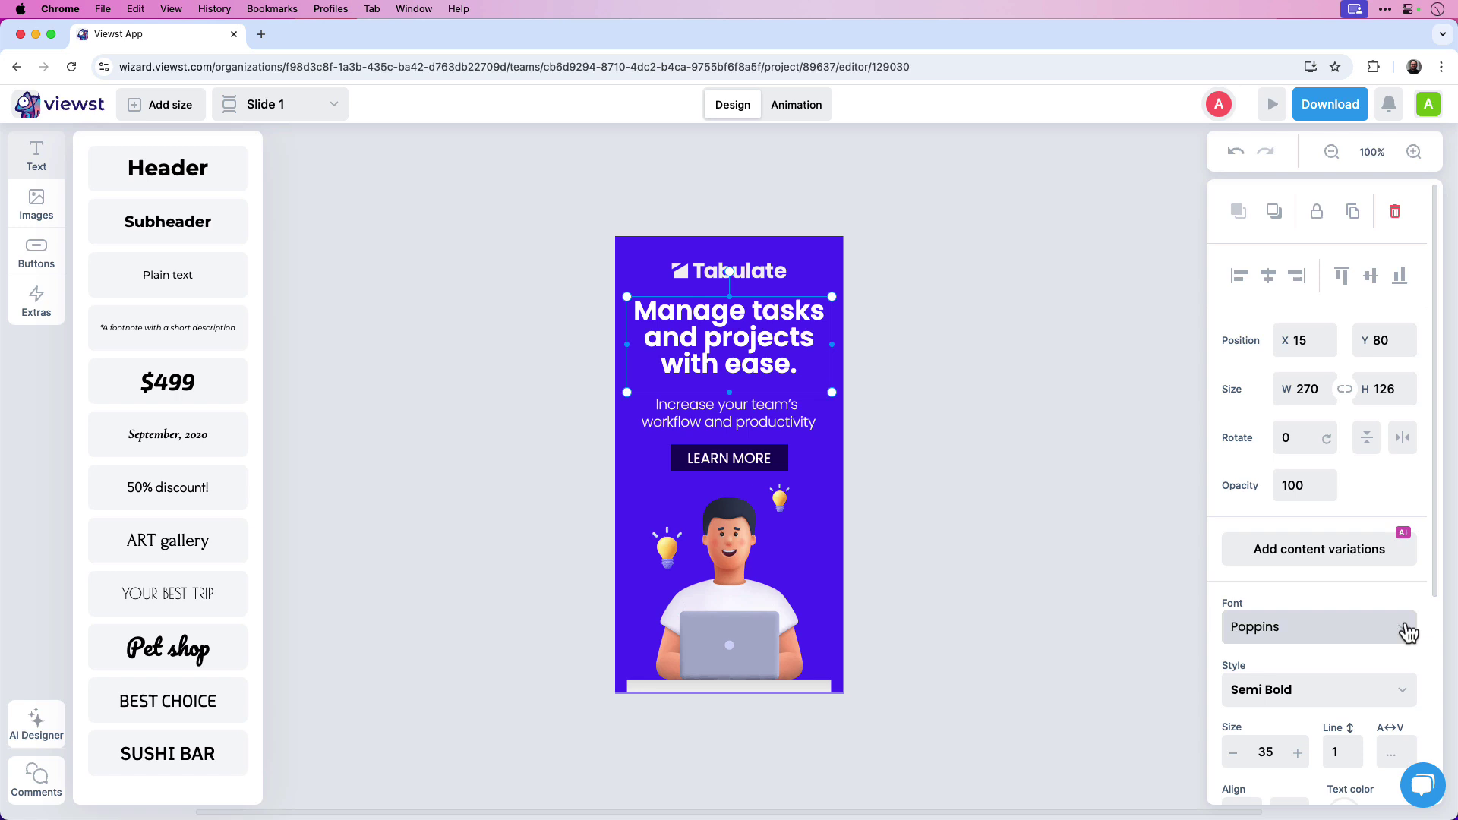
left_click(1345, 750)
type(".1")
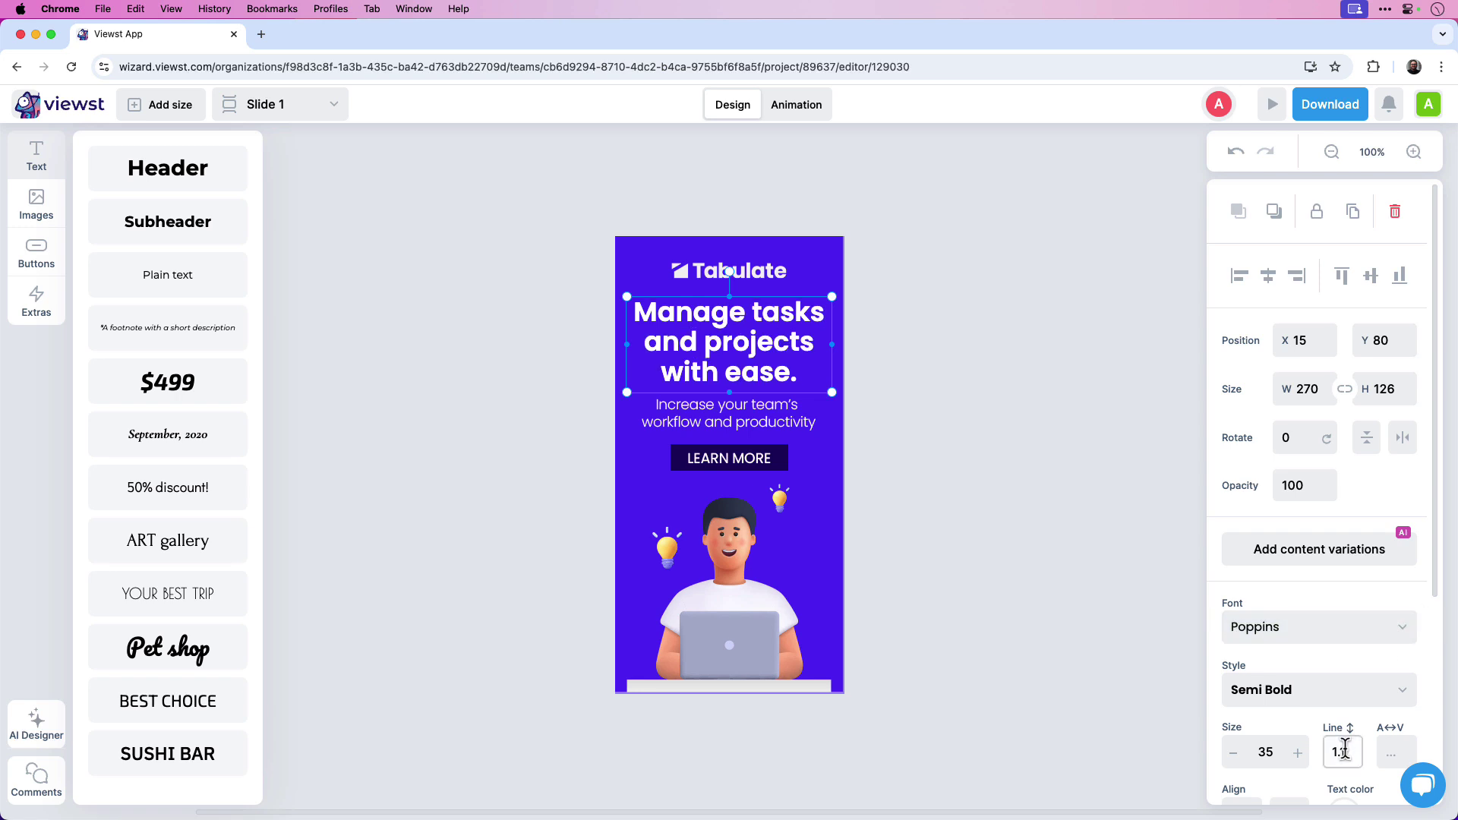
left_click(914, 367)
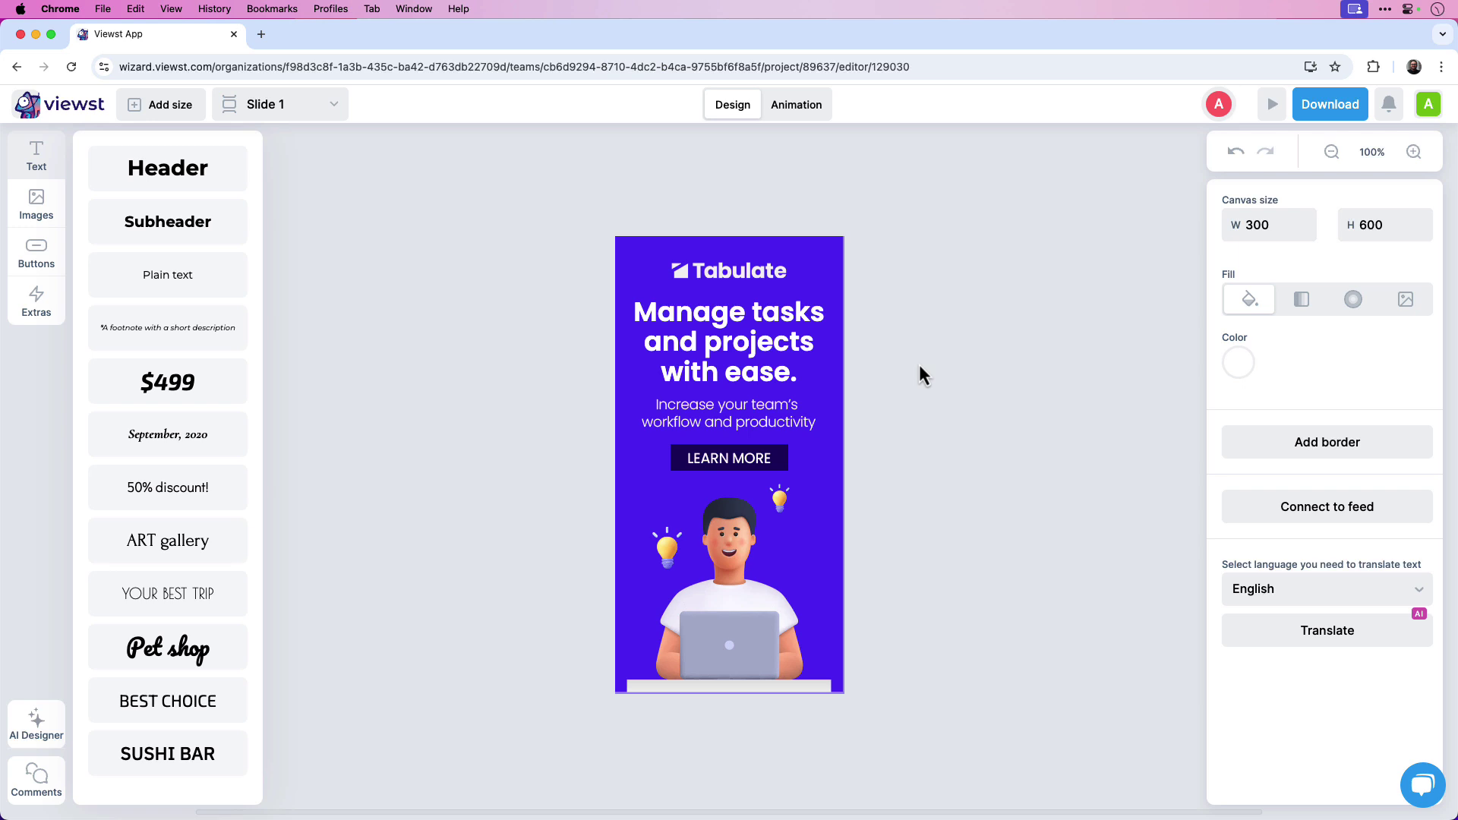
Add a subheader text element to the ad and set its font to Poppins.
left_click(159, 238)
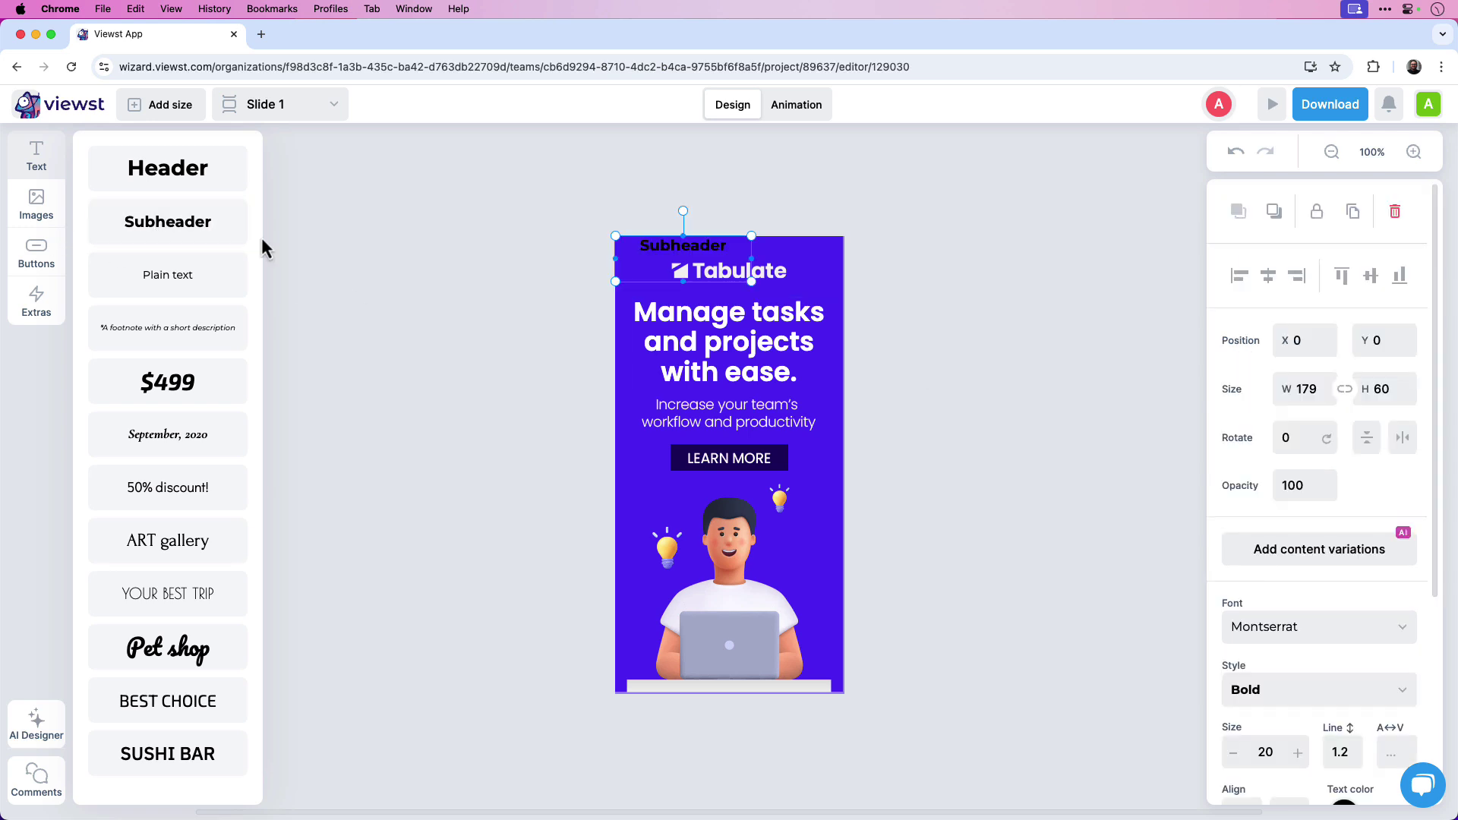
double_click(651, 249)
double_click(652, 249)
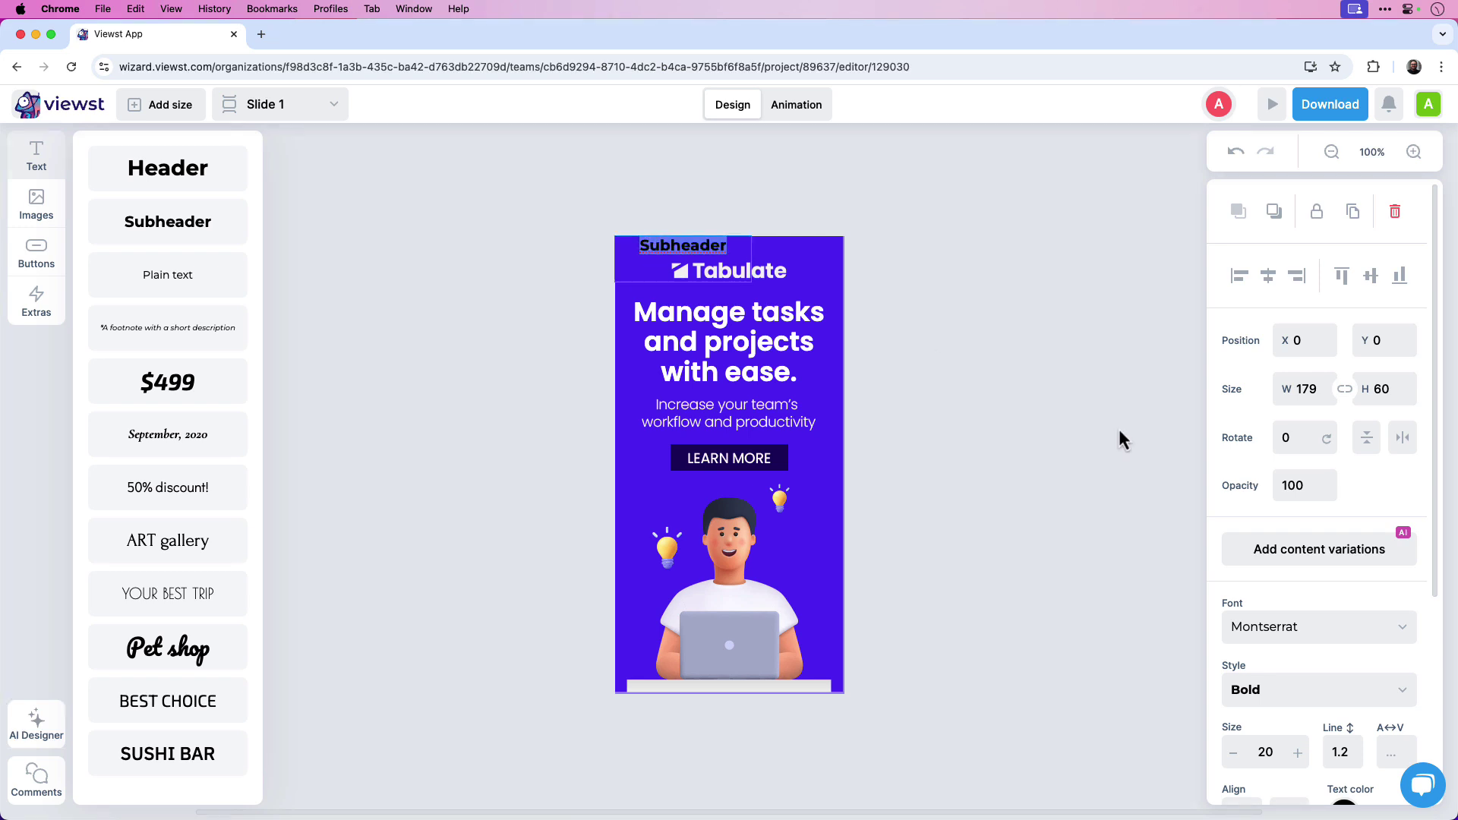
left_click(1308, 629)
type("popp")
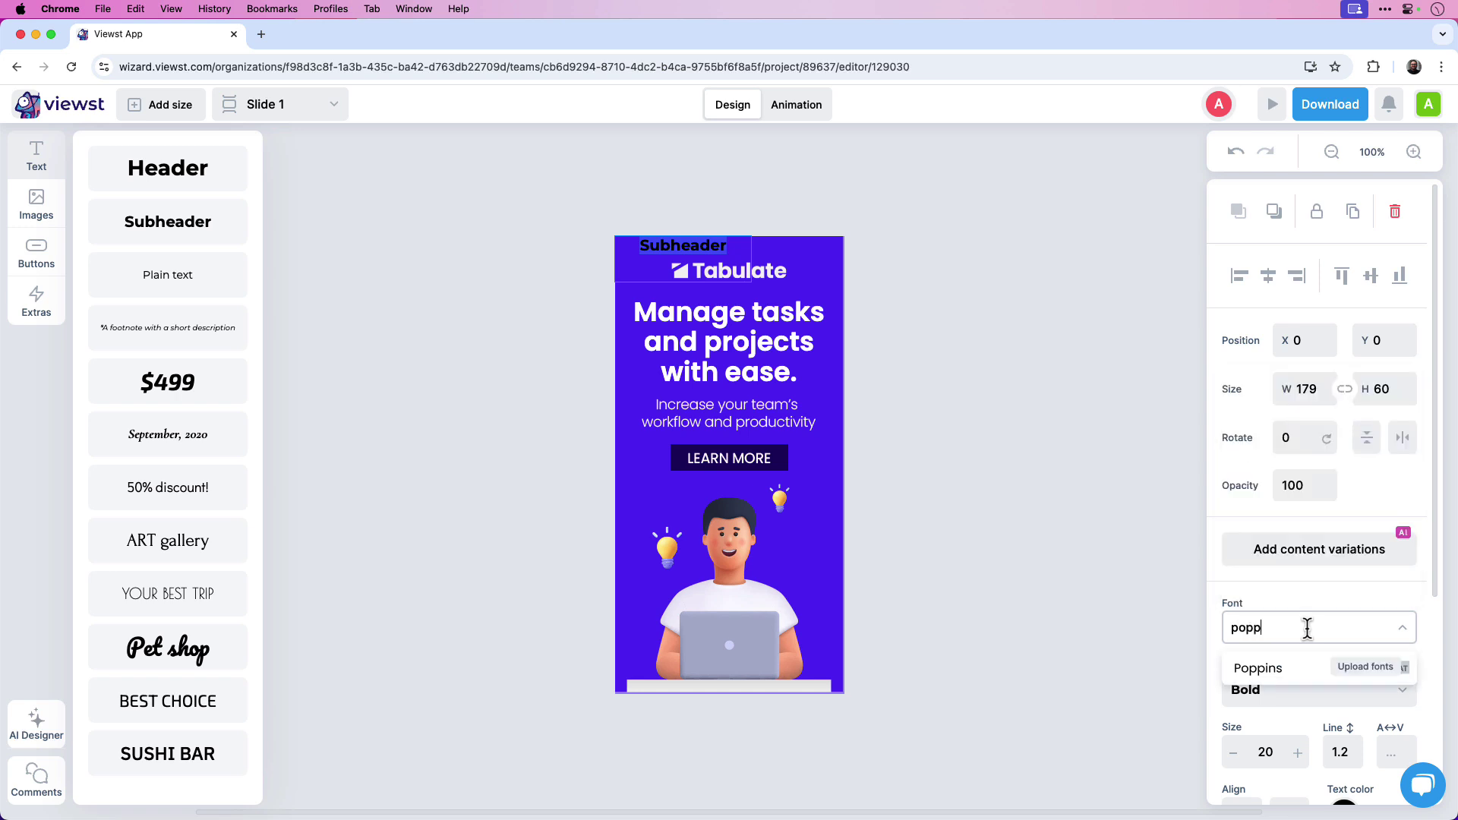
left_click(1289, 670)
scroll(1253, 623, "down", 4)
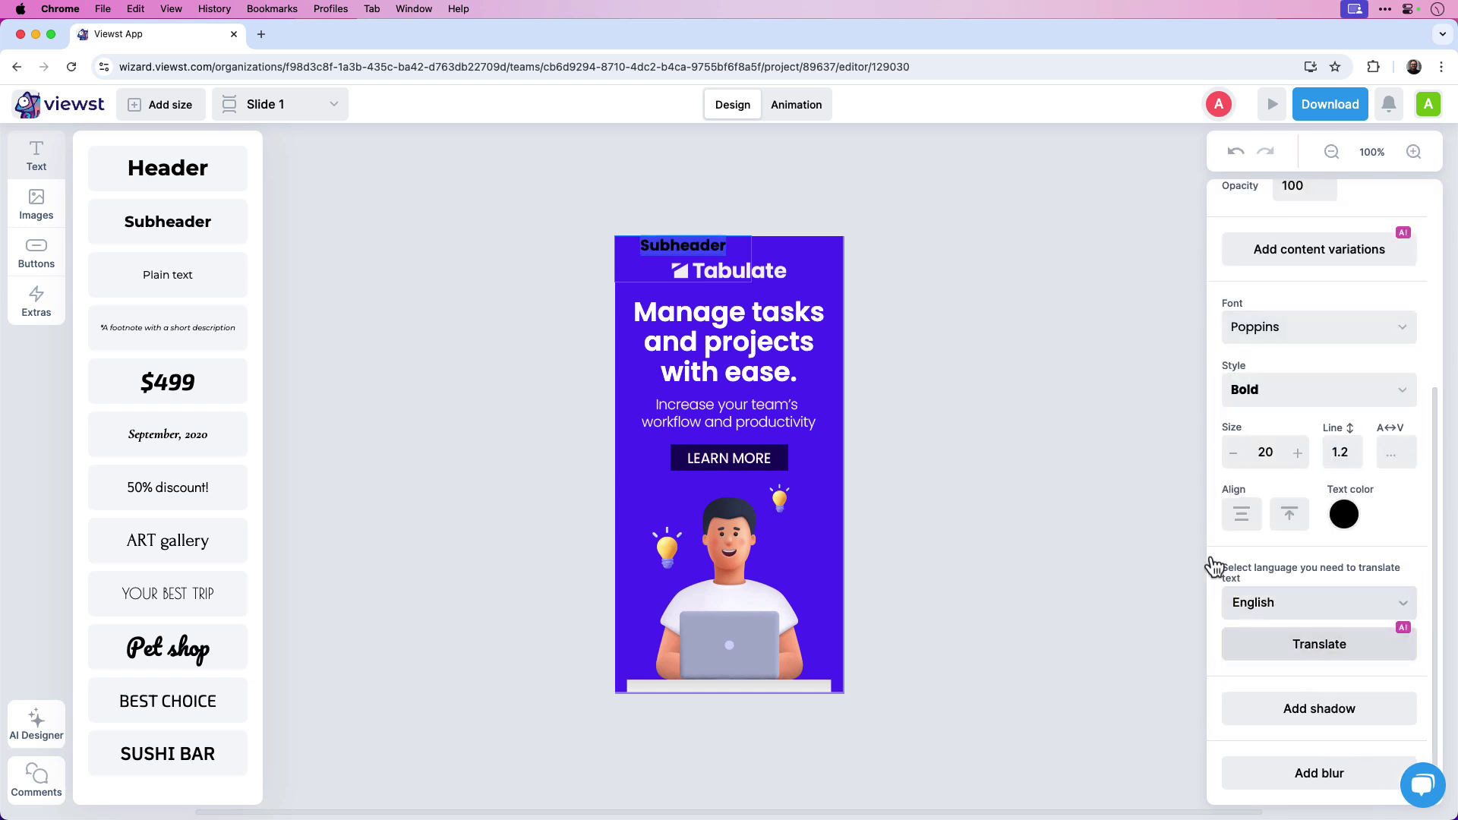
Set the new subheader's font style to Light.
left_click(1294, 403)
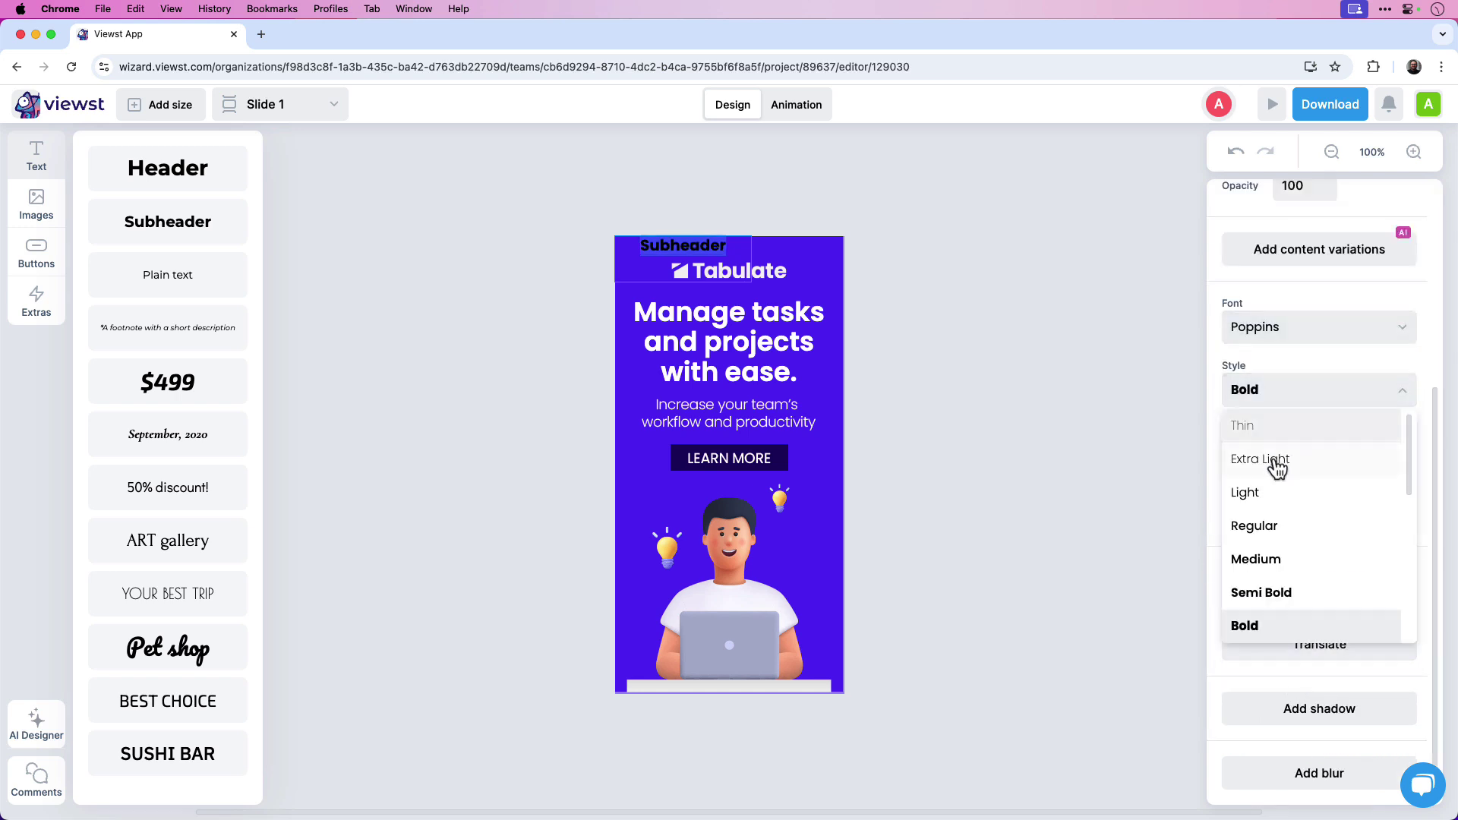
left_click(1275, 563)
left_click(1262, 391)
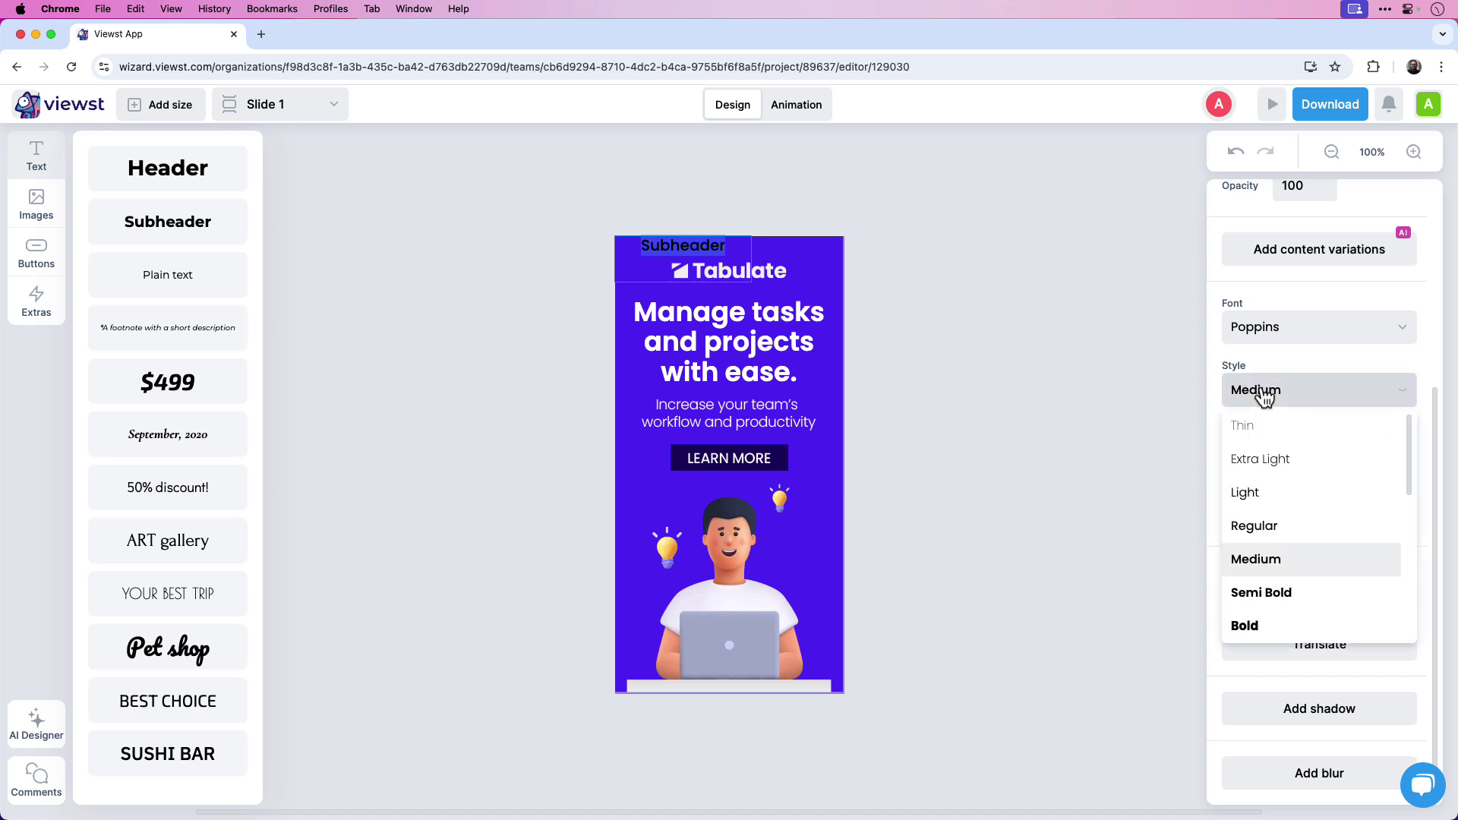
left_click(1260, 495)
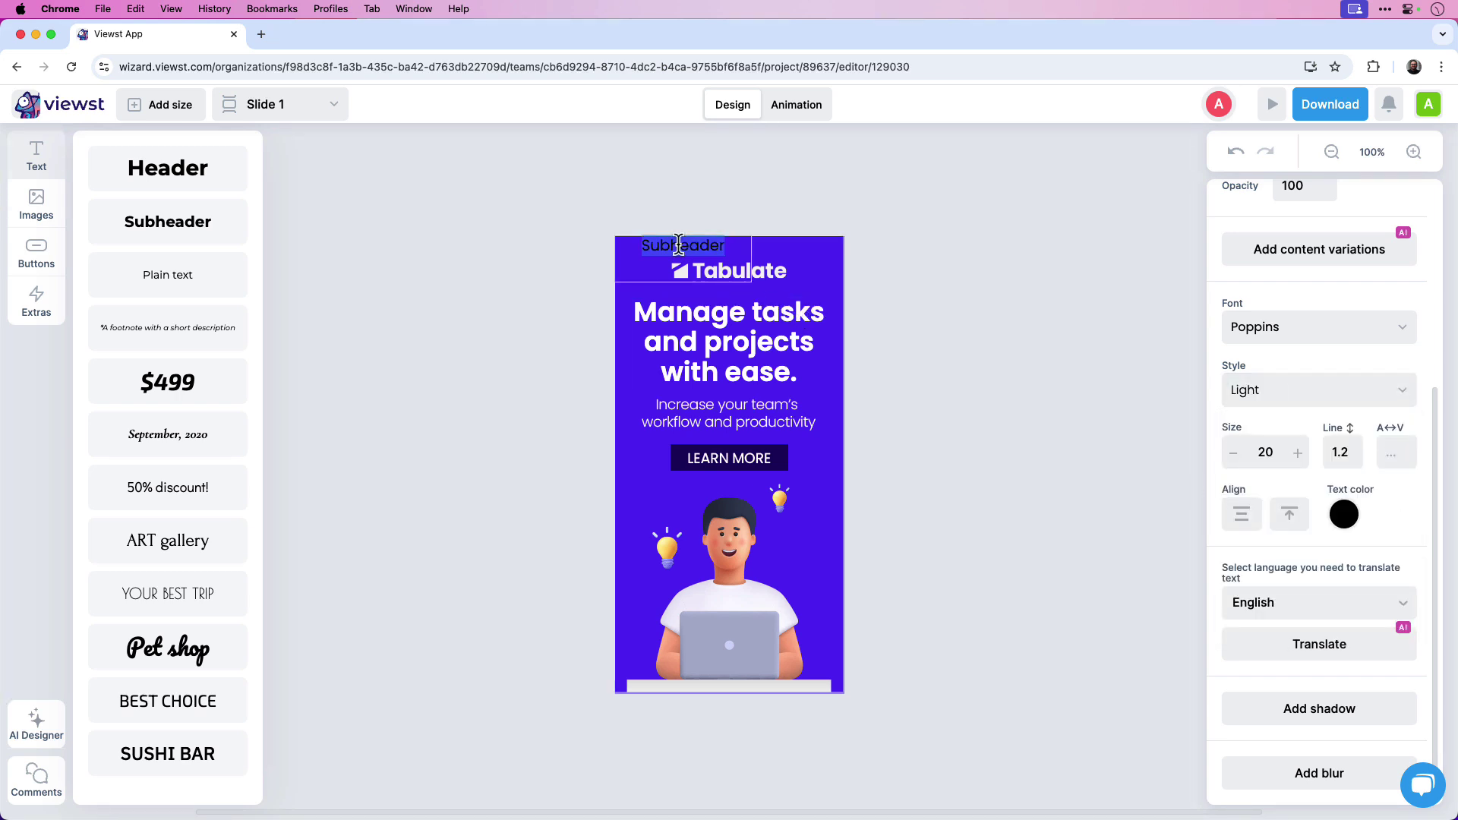
key("Escape")
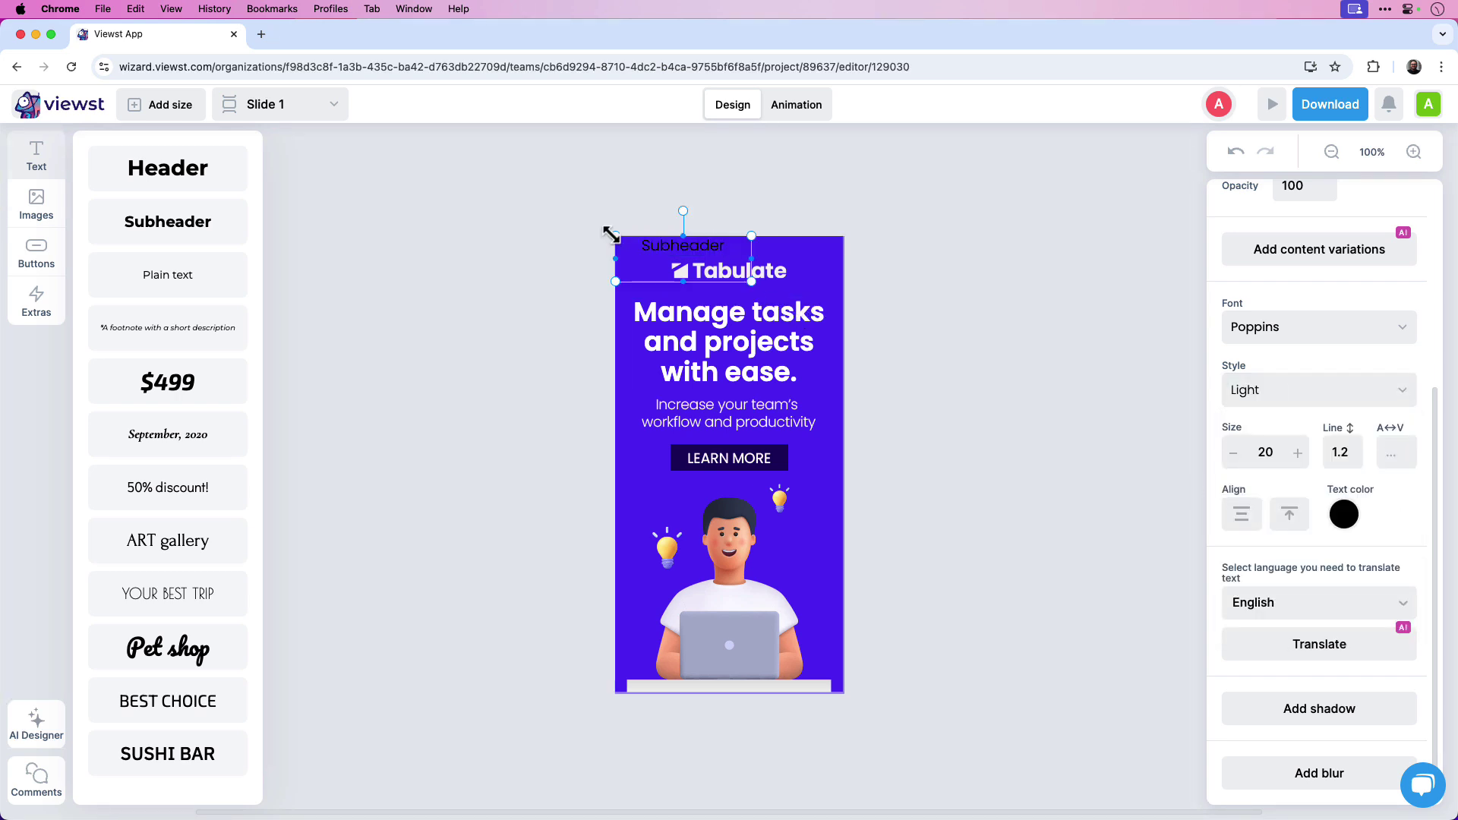
Replace the subheader's placeholder text with "Increase your team's workflow and productivity".
left_click(36, 204)
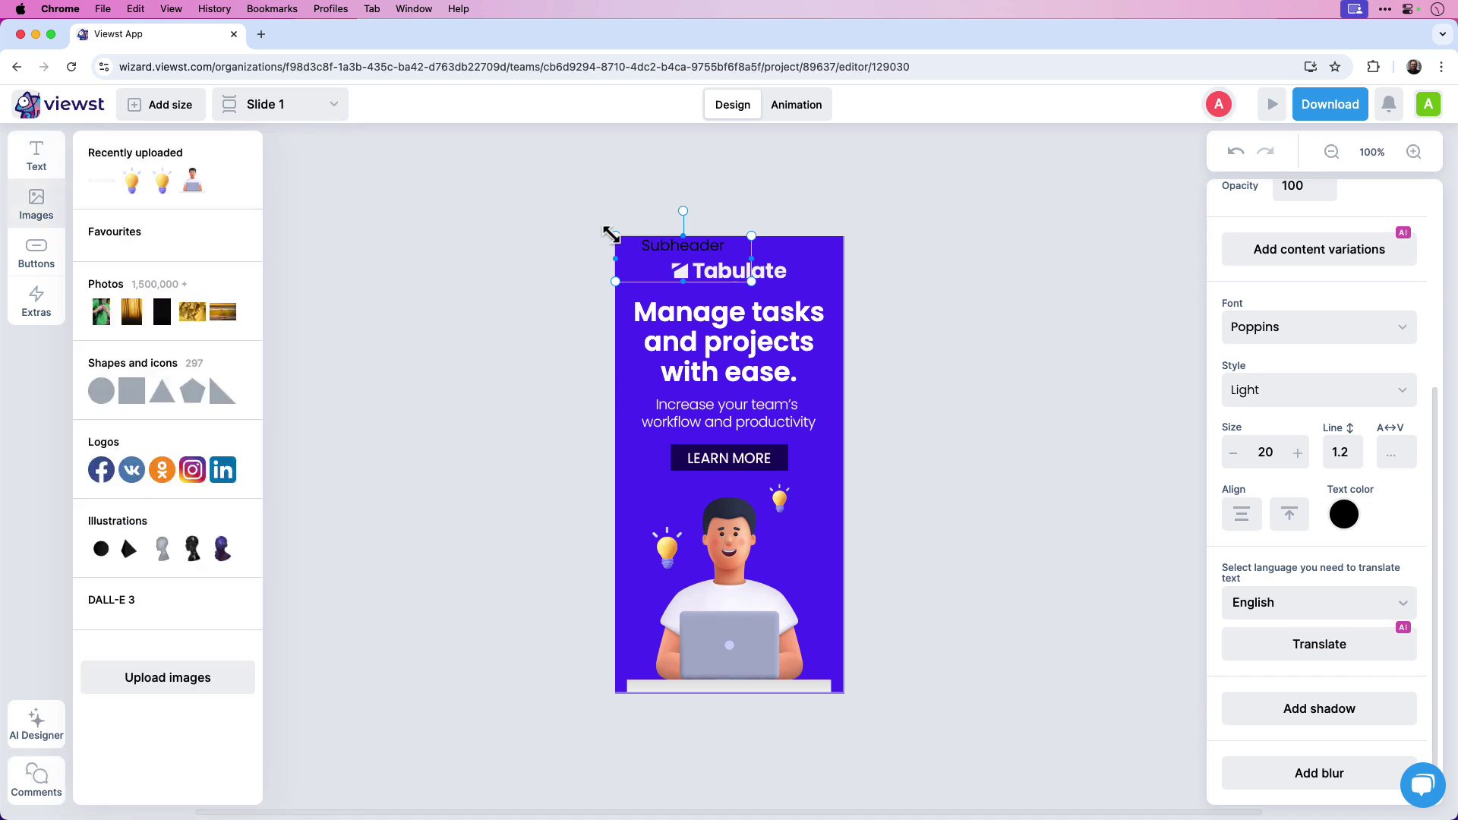
double_click(680, 246)
key("BackSpace")
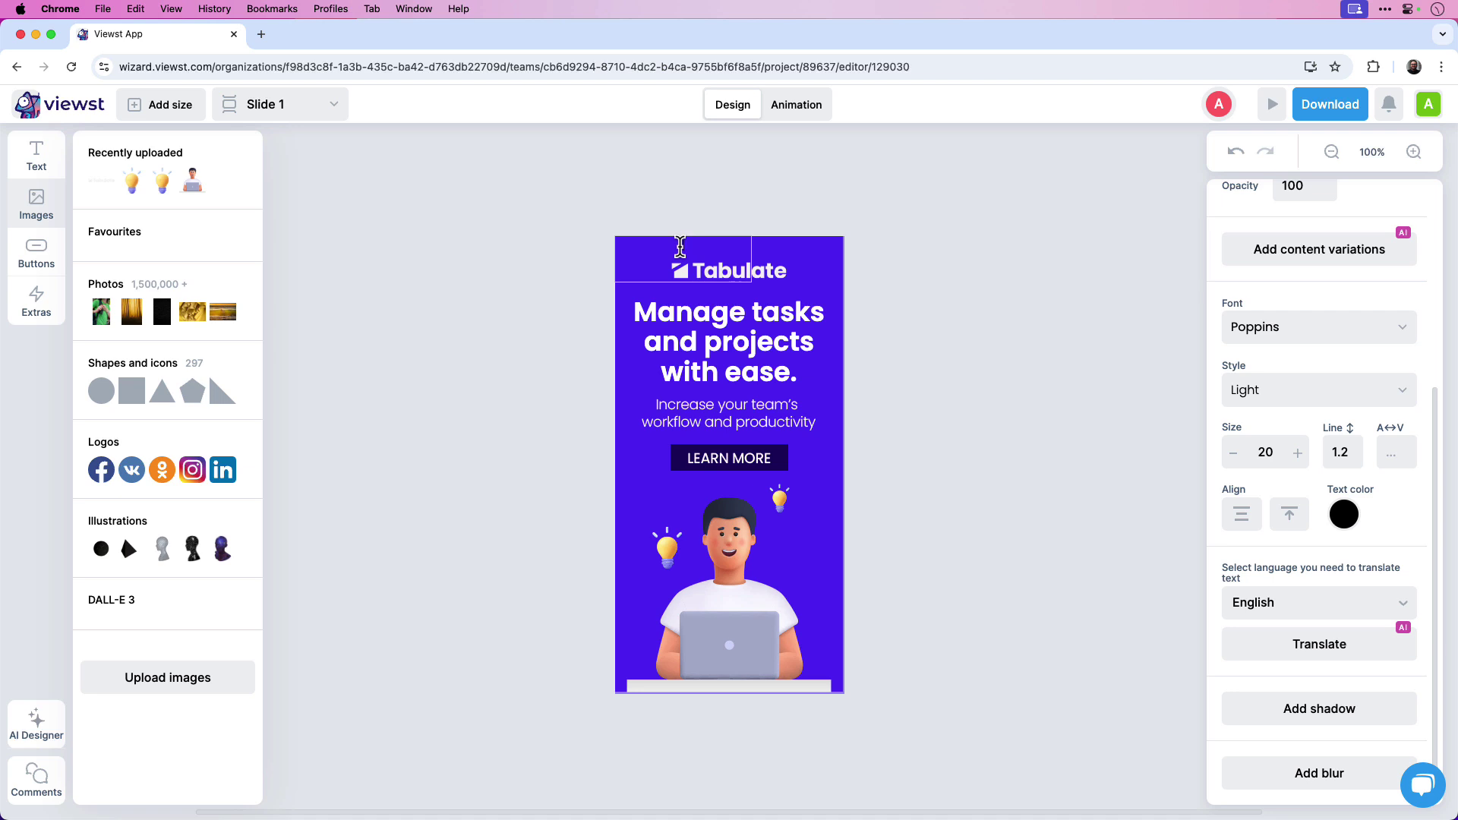
type("Increase your team's workflow and productivity")
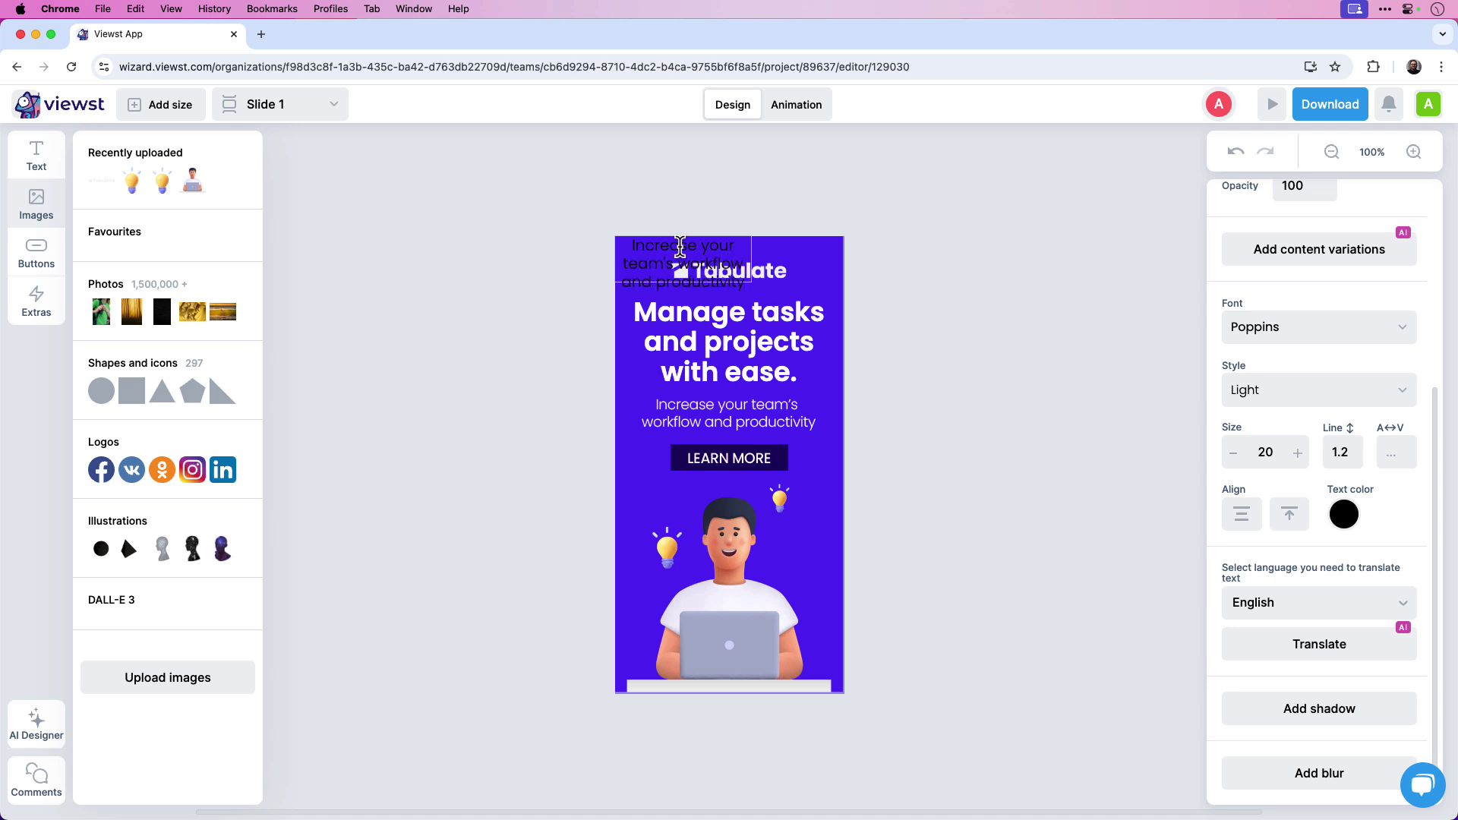
Widen the subheader's text box to about 264 and place it over the original tagline at X 18, Y 196.
left_click(609, 245)
left_click(699, 255)
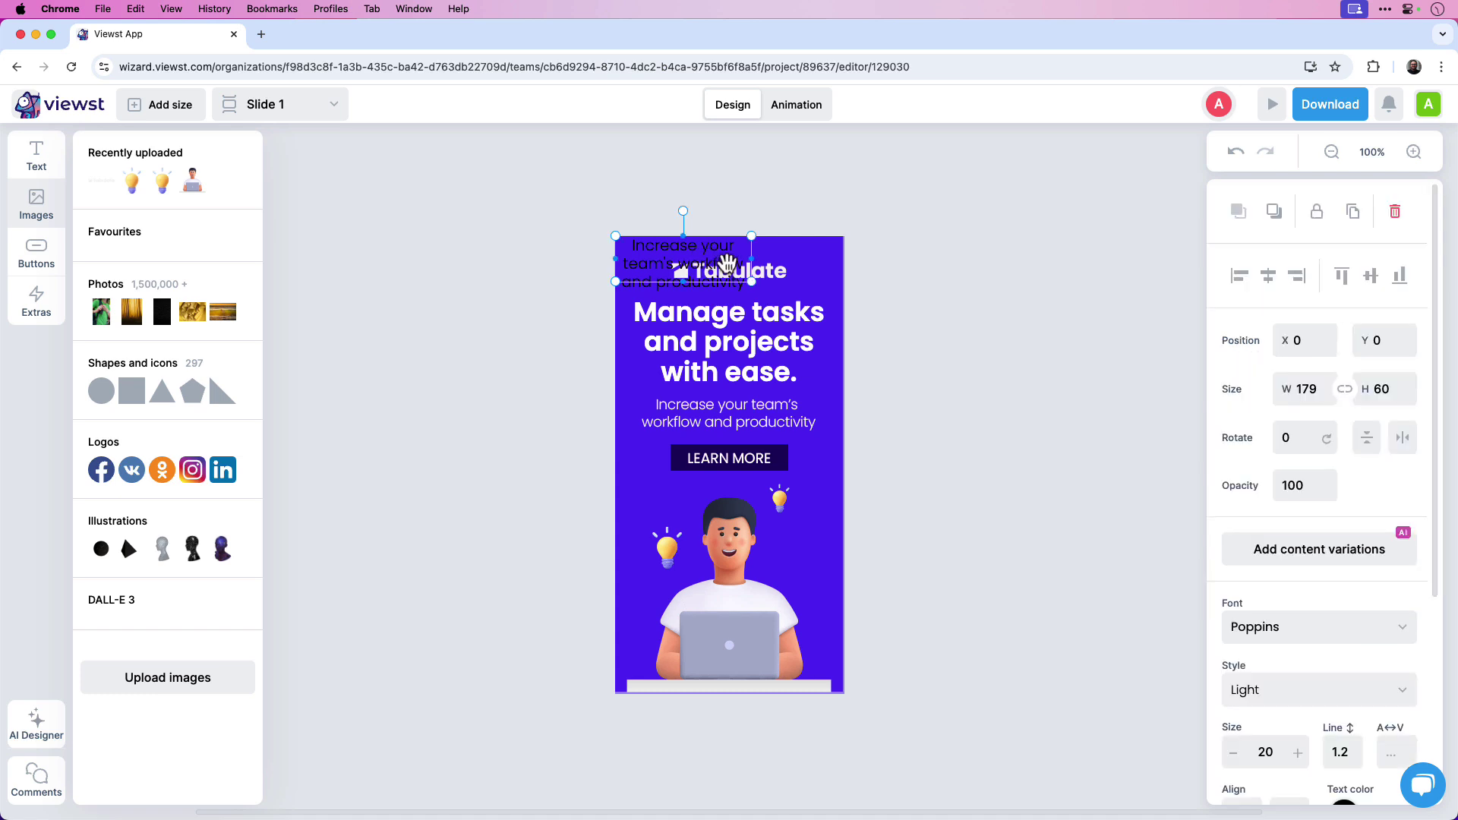
left_click_drag(751, 259, 795, 416)
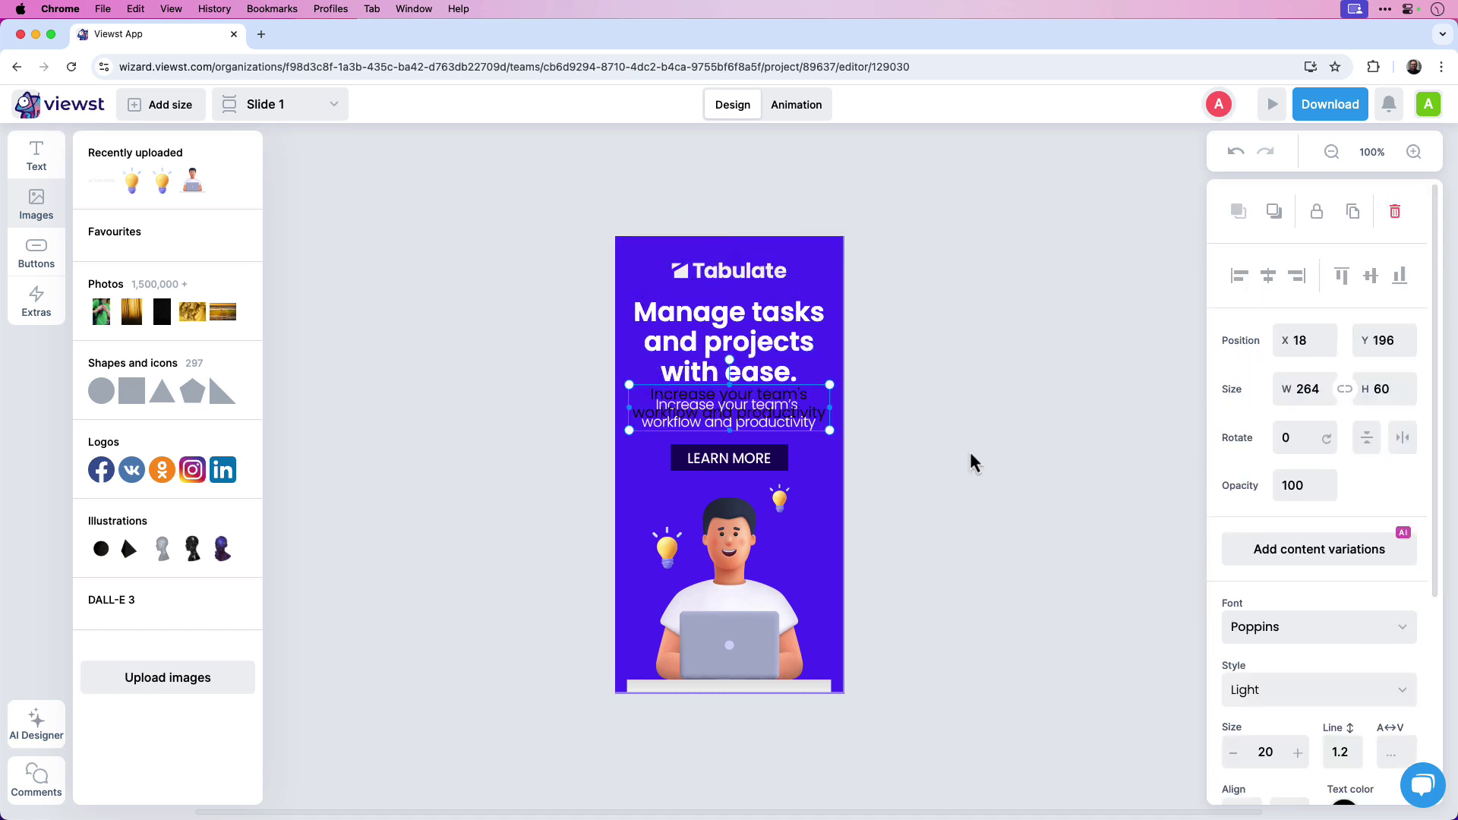
Try the subheader at font size 22 and return it to 20.
left_click(1299, 752)
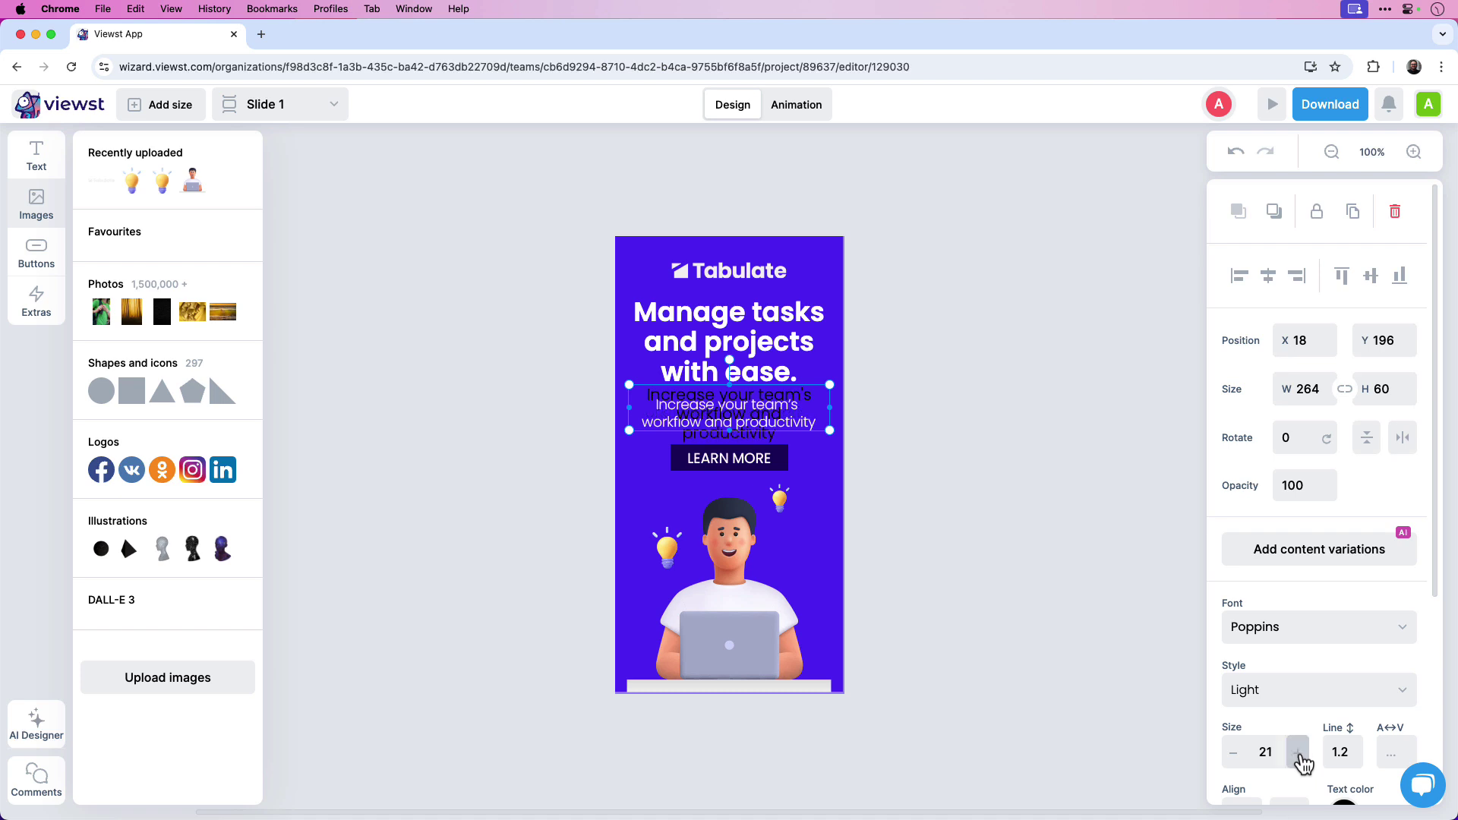
left_click(1298, 752)
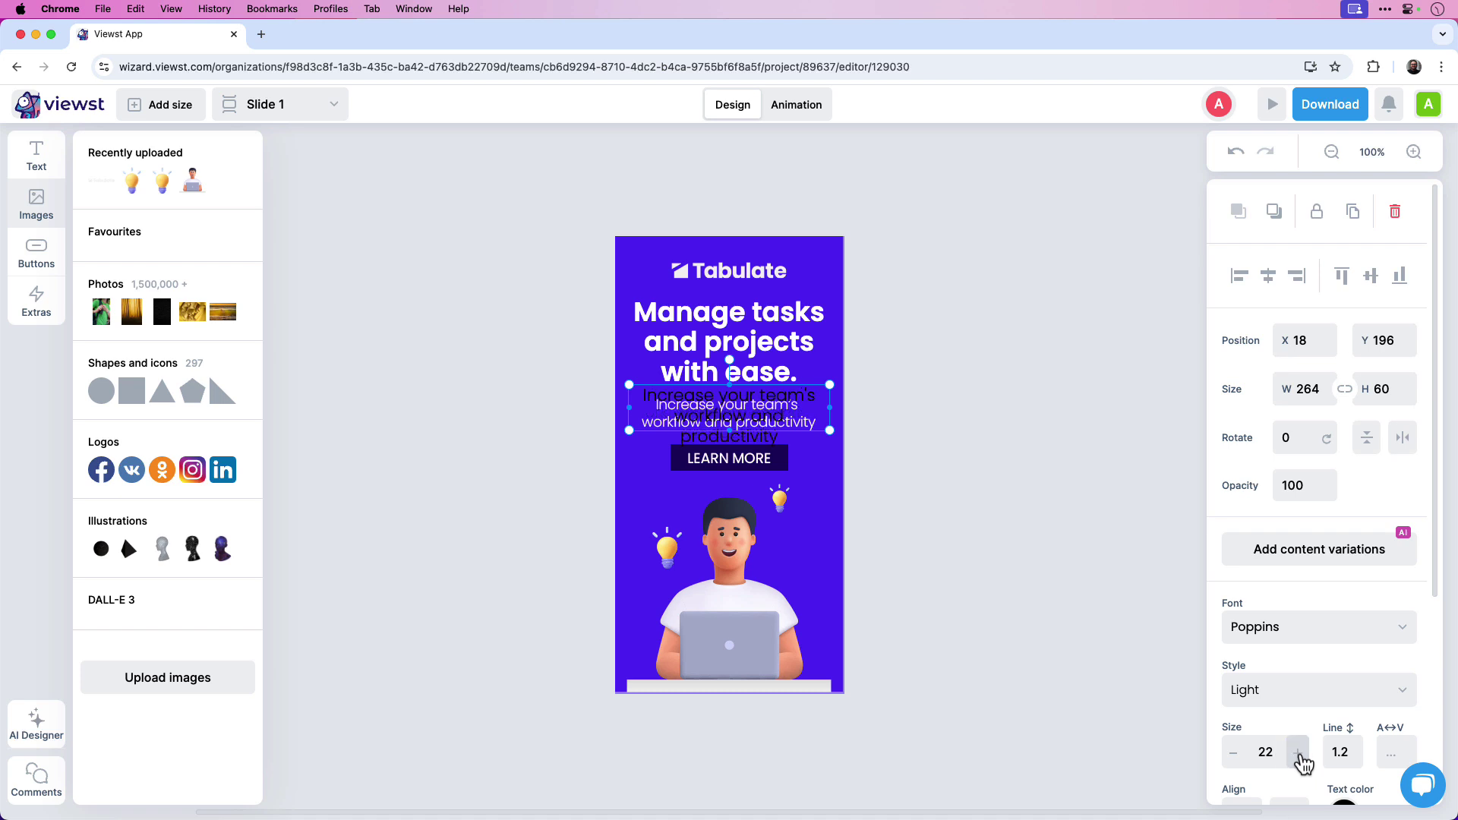
left_click(1233, 754)
left_click(1233, 754)
left_click(1233, 754)
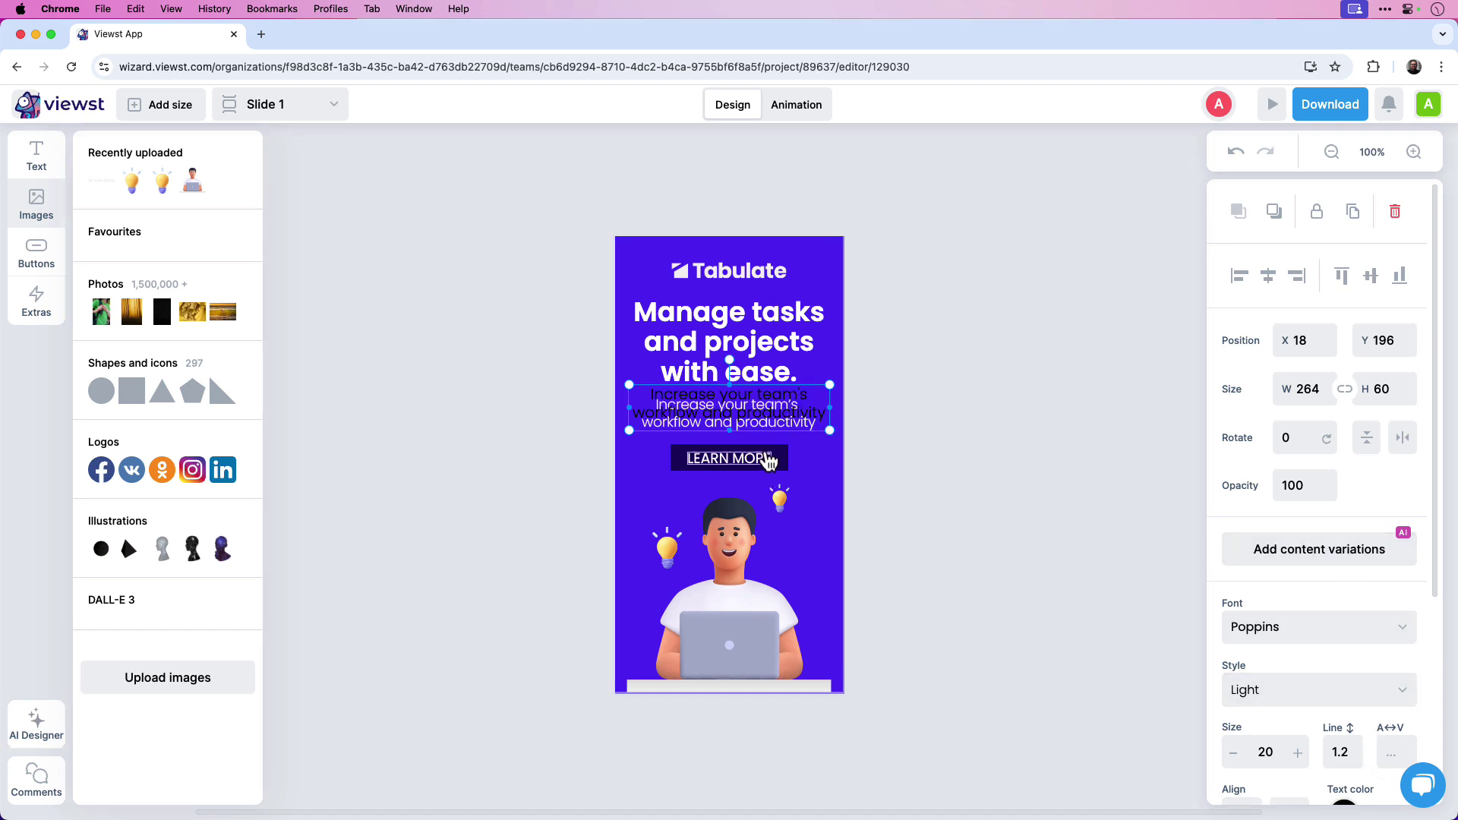
Delete the original tagline image and place the new subheader at X 18, Y 206.
left_click_drag(785, 420, 749, 417)
left_click(774, 424)
key("Delete")
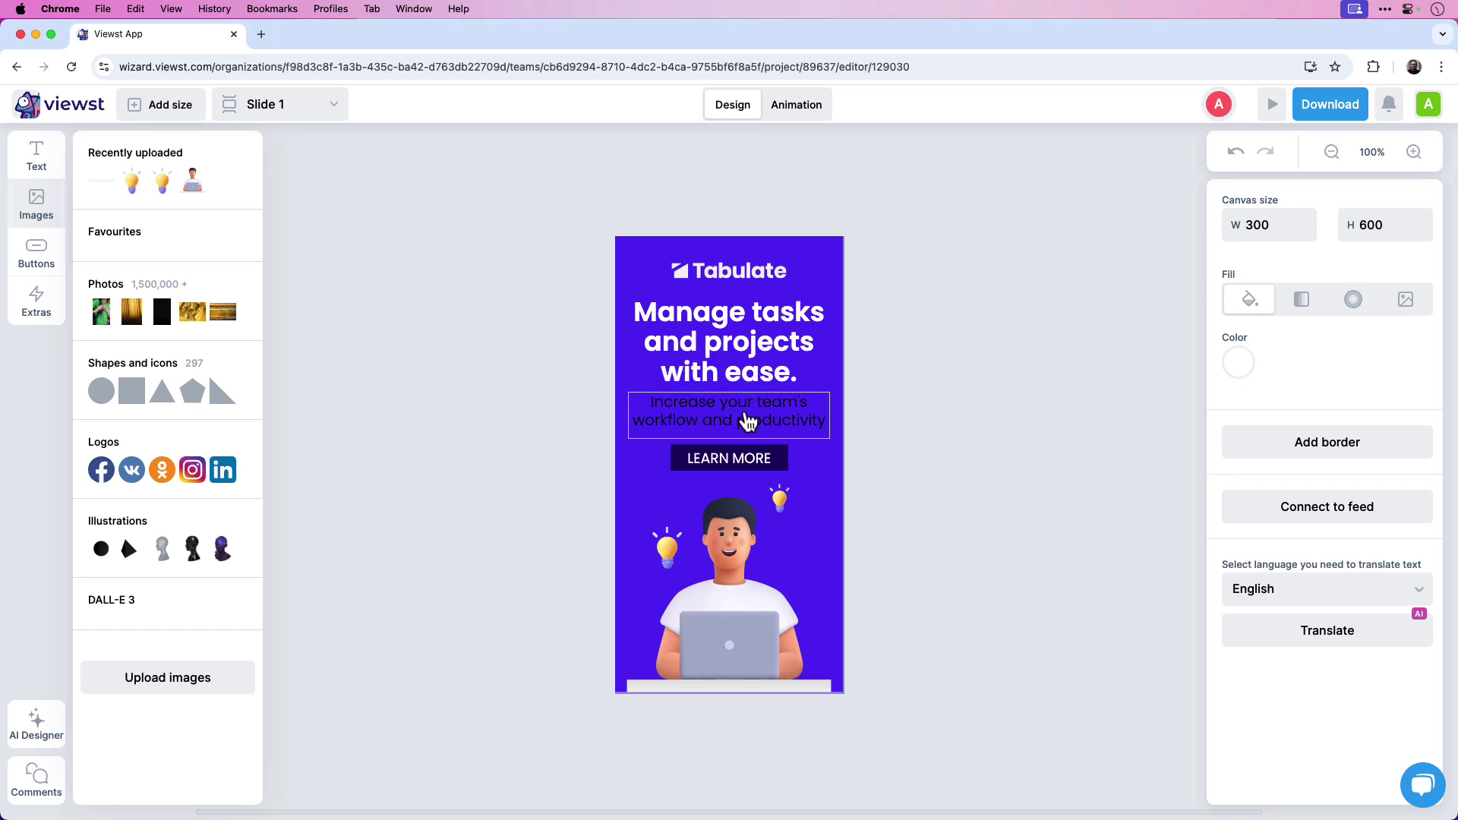
Change the text color of the whole subheader to white.
left_click(749, 420)
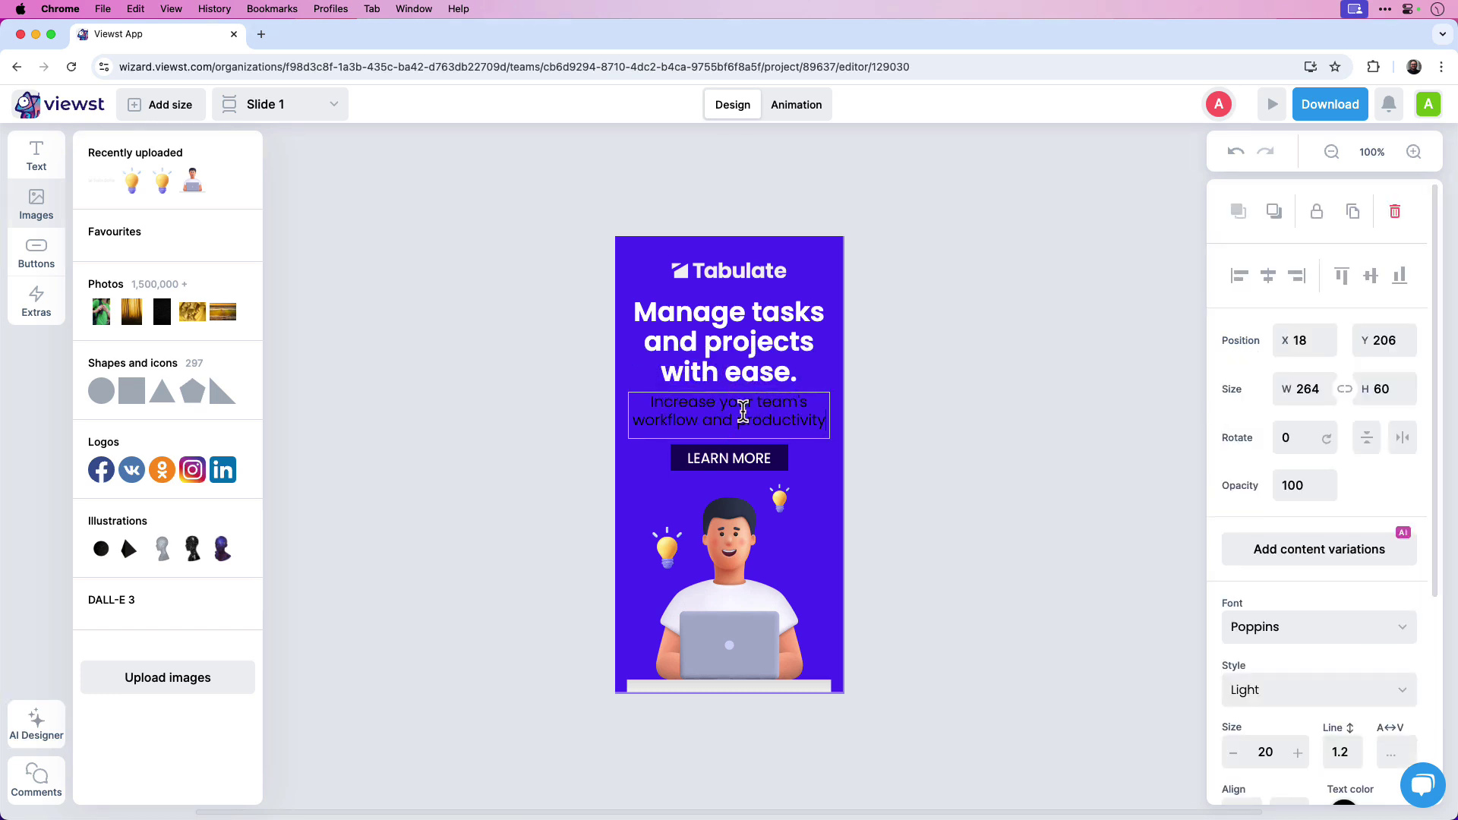
double_click(799, 430)
scroll(1337, 639, "down", 1)
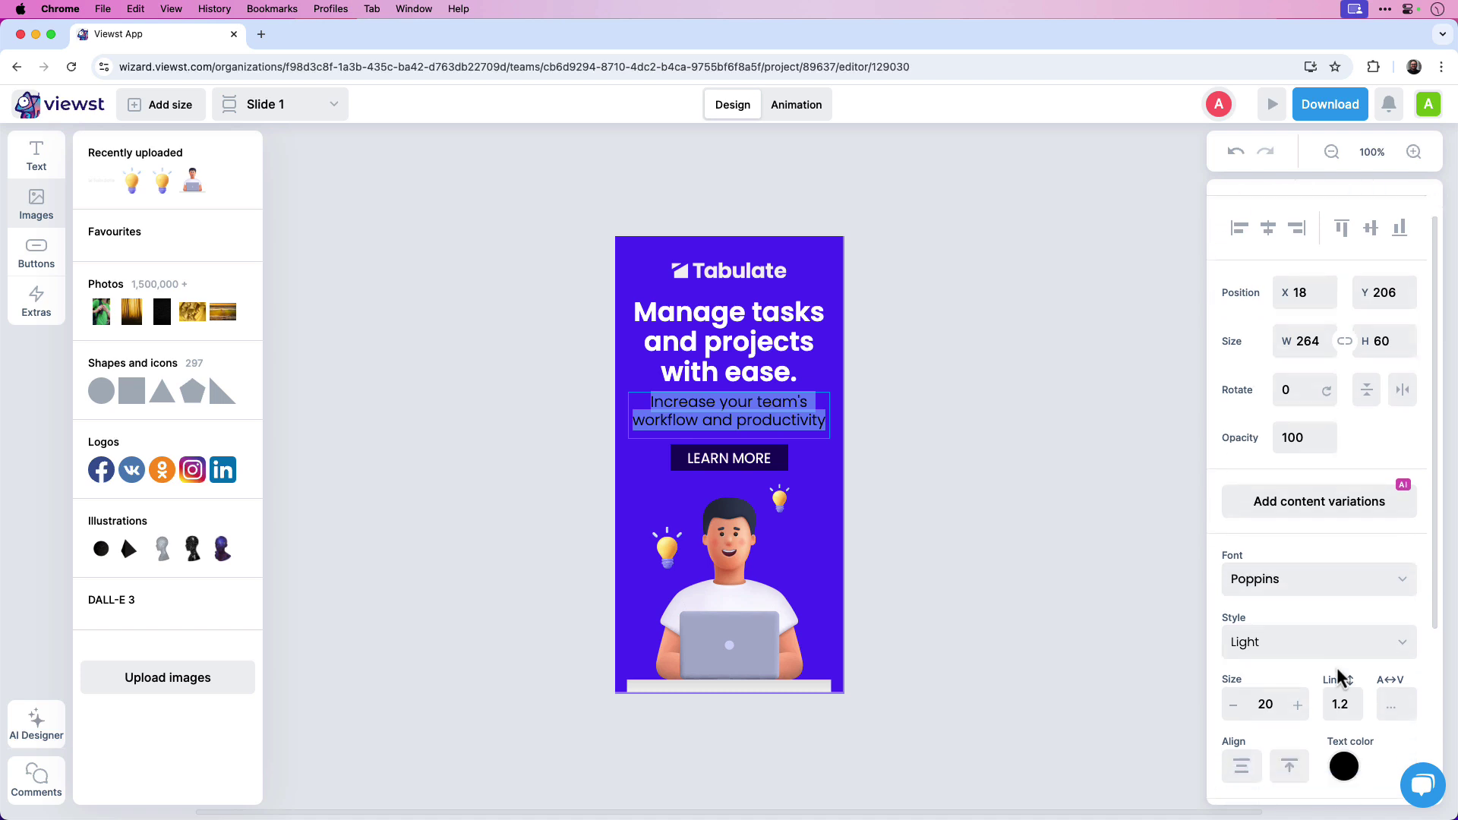
scroll(1338, 676, "down", 3)
left_click(1345, 636)
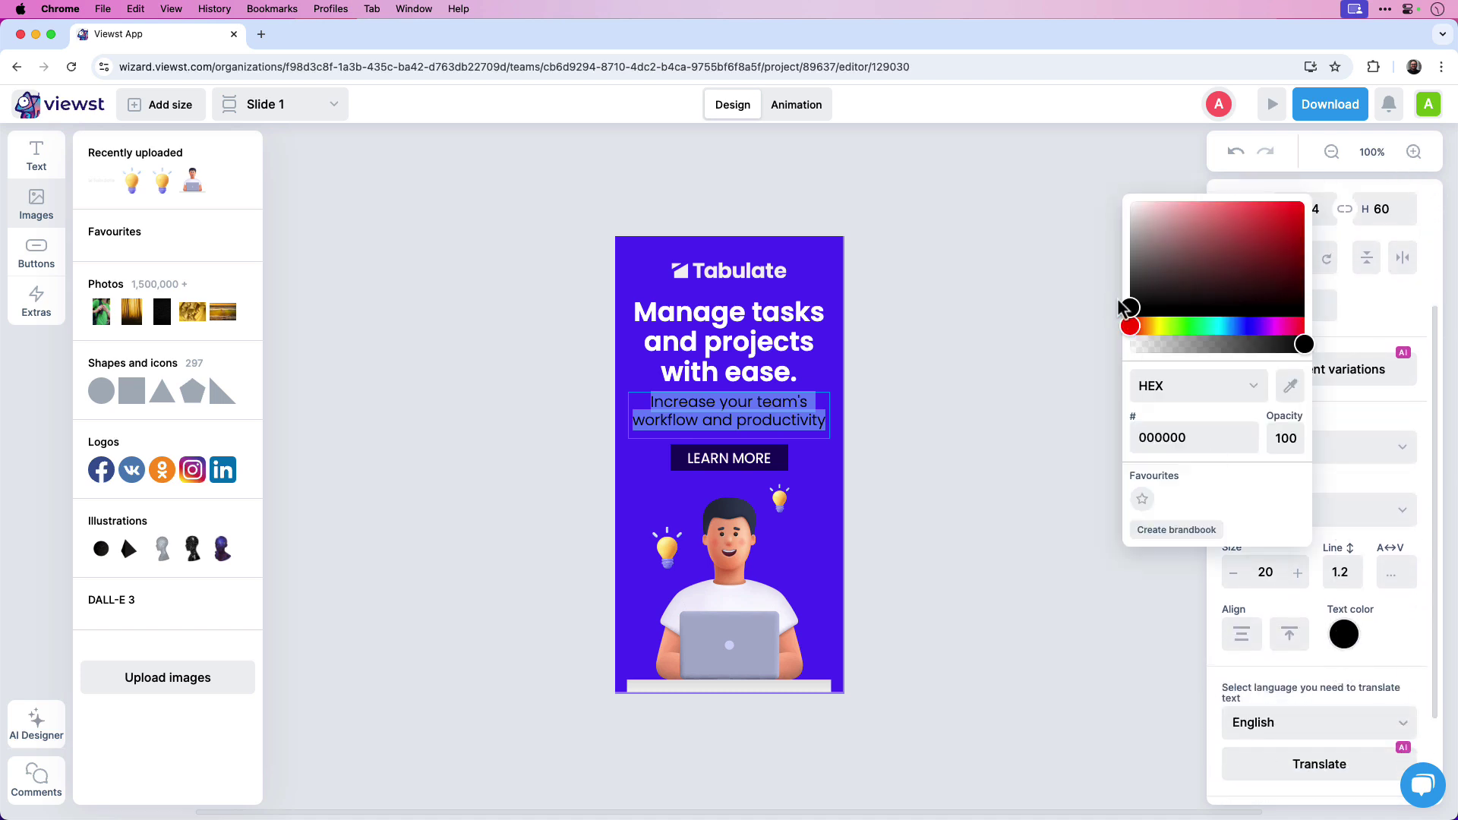
left_click_drag(1122, 308, 1109, 193)
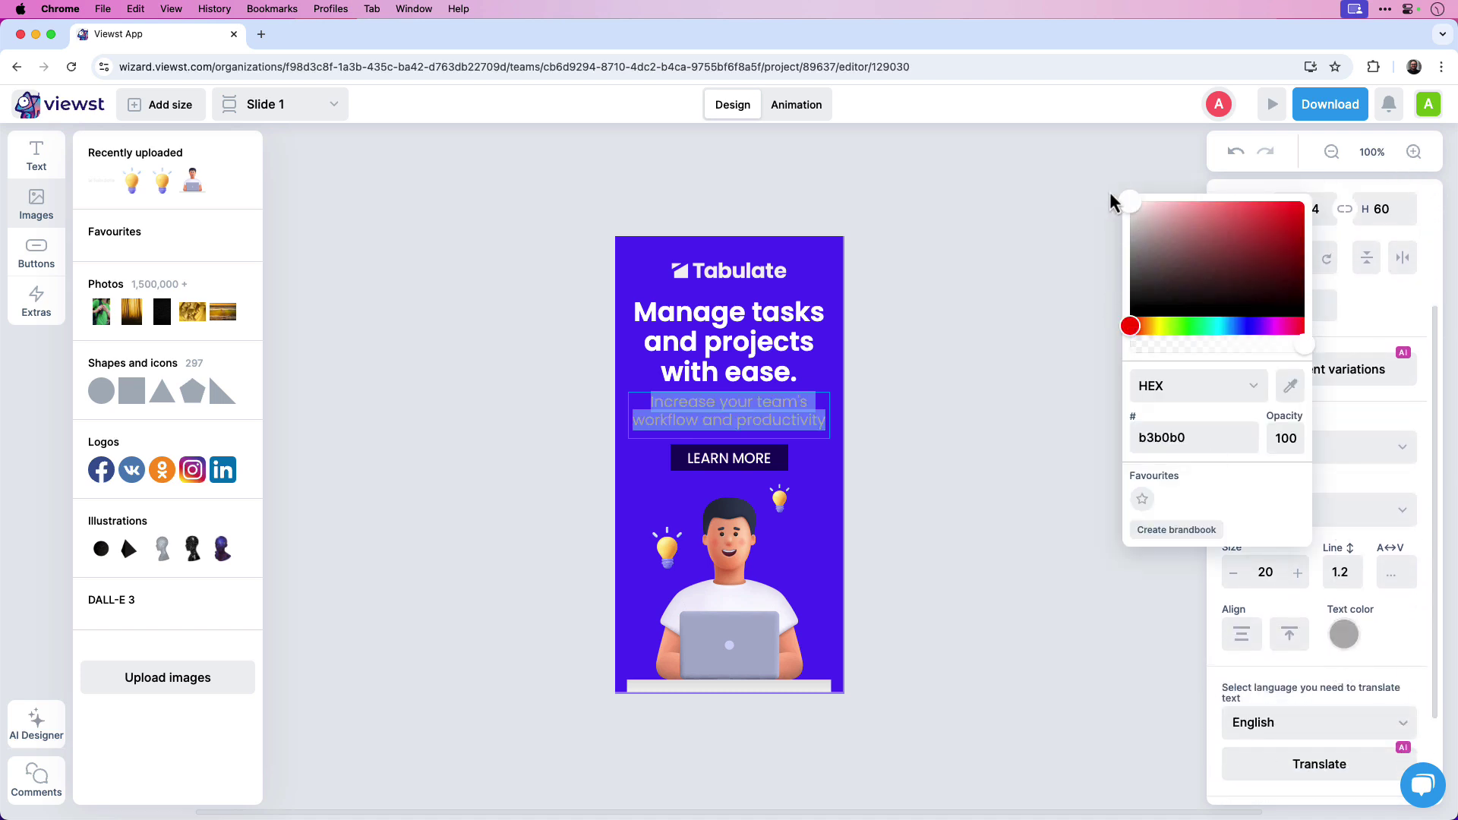
left_click(885, 359)
left_click(852, 383)
Reduce the subheader's text box height to about 50 and move it slightly lower beneath the heading.
left_click(768, 425)
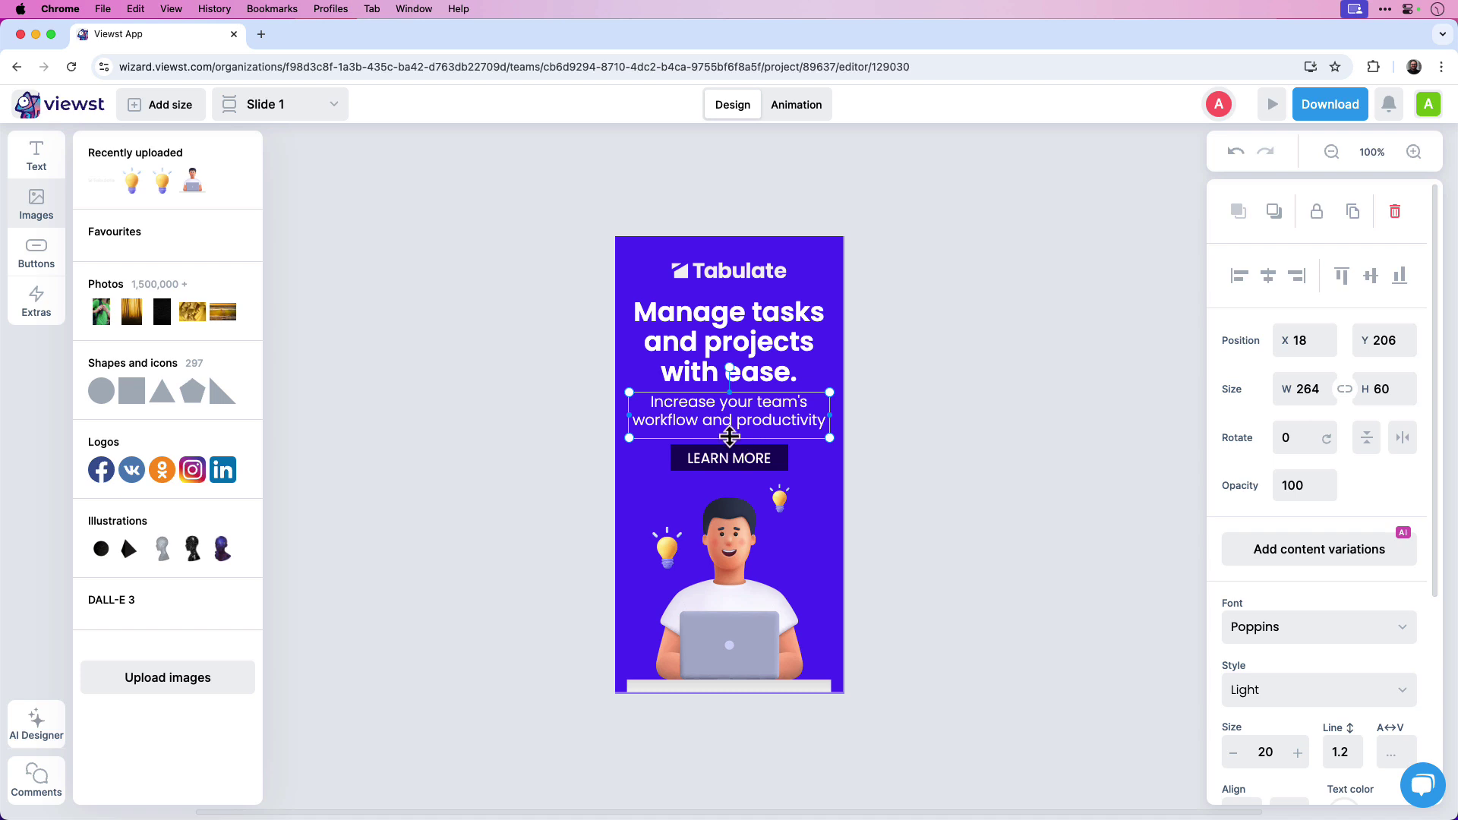
left_click_drag(730, 438, 759, 417)
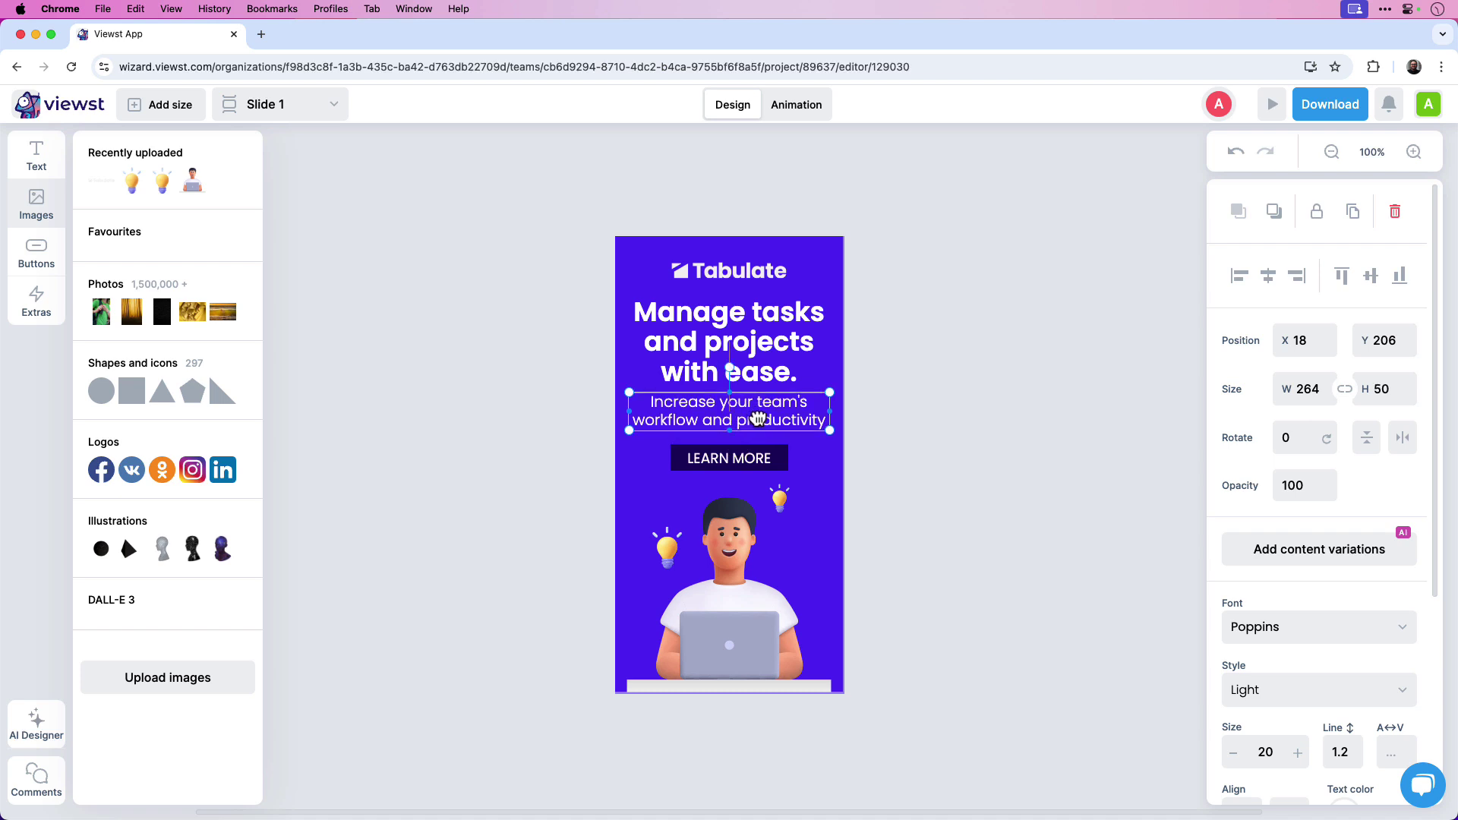
left_click(873, 426)
left_click(783, 368)
left_click(873, 374)
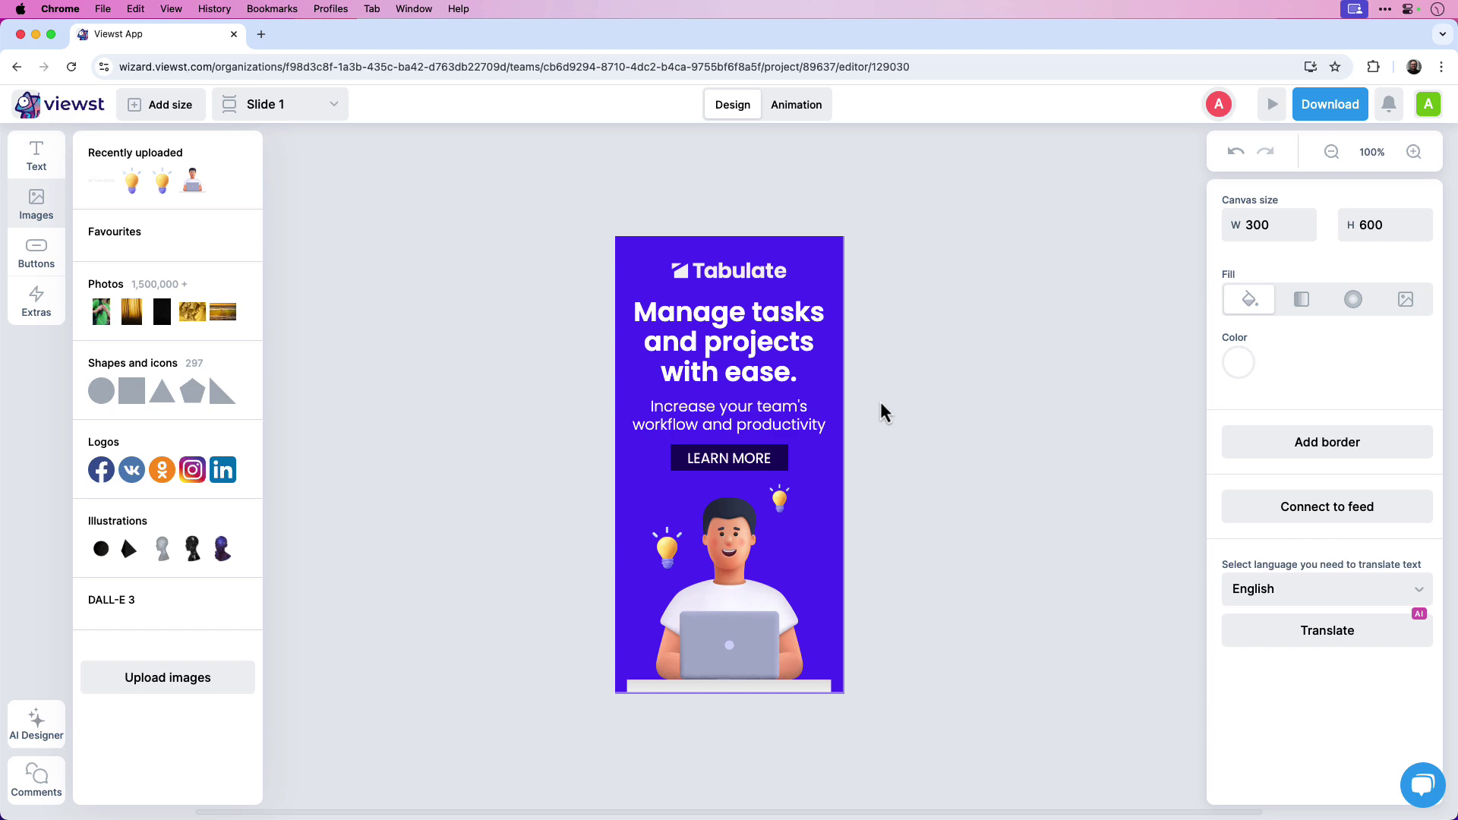
Add a plain white button over the original call-to-action at X 18, Y 272, and label it "LEARN MORE".
key("t")
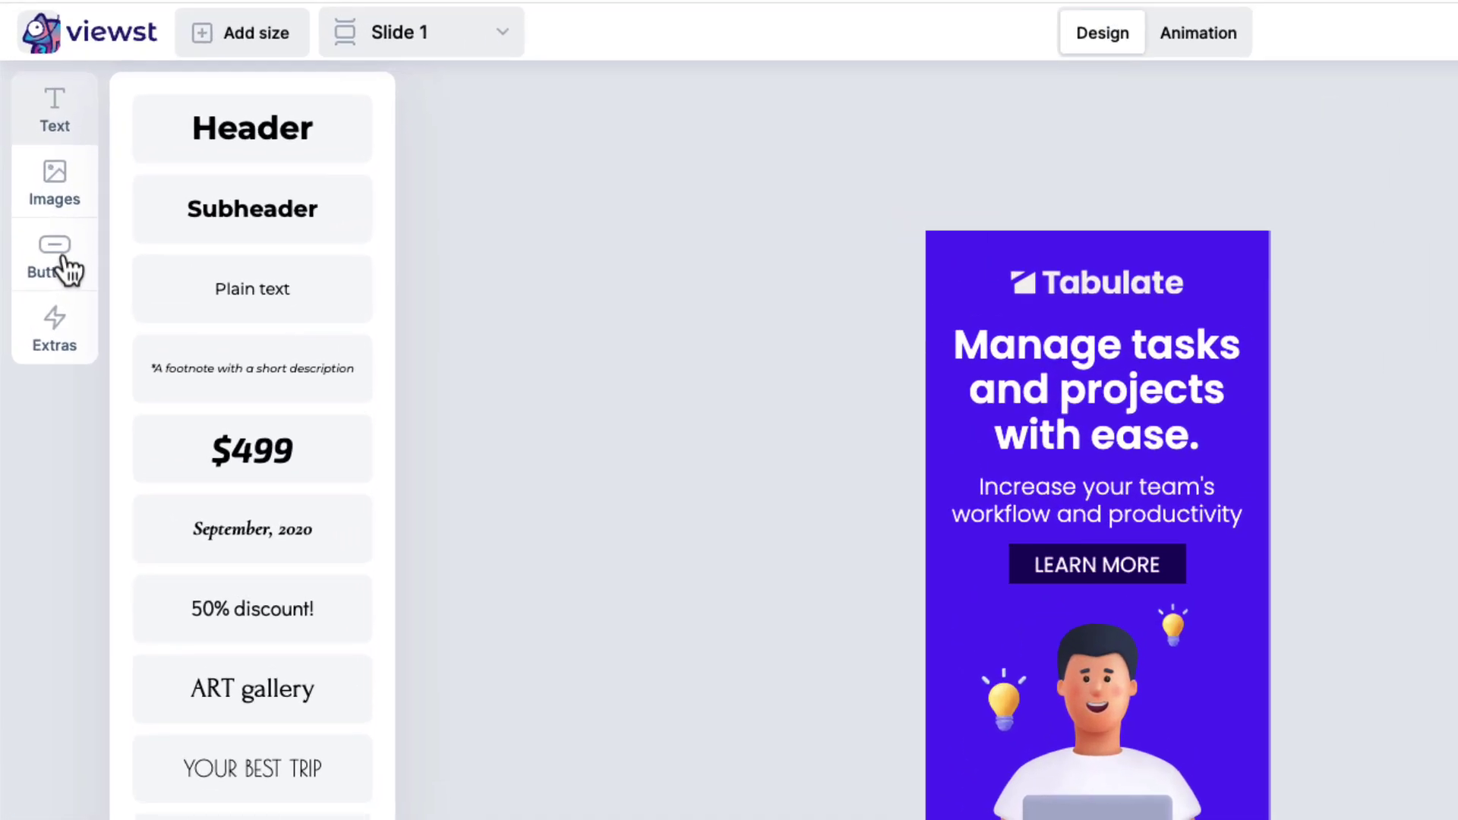
left_click(50, 257)
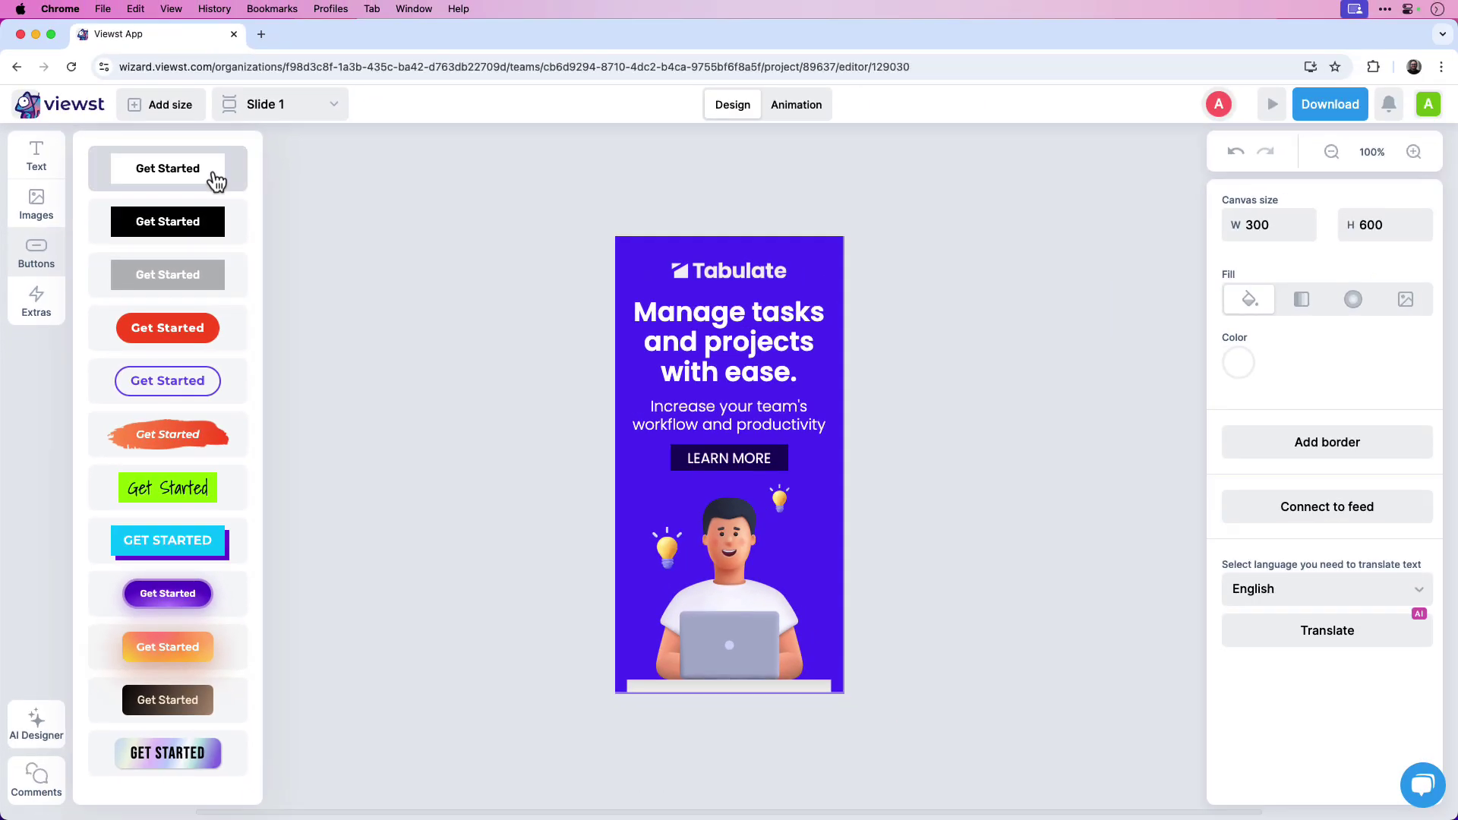
left_click(325, 147)
left_click_drag(642, 255, 644, 459)
double_click(707, 464)
type("LEARN MORE")
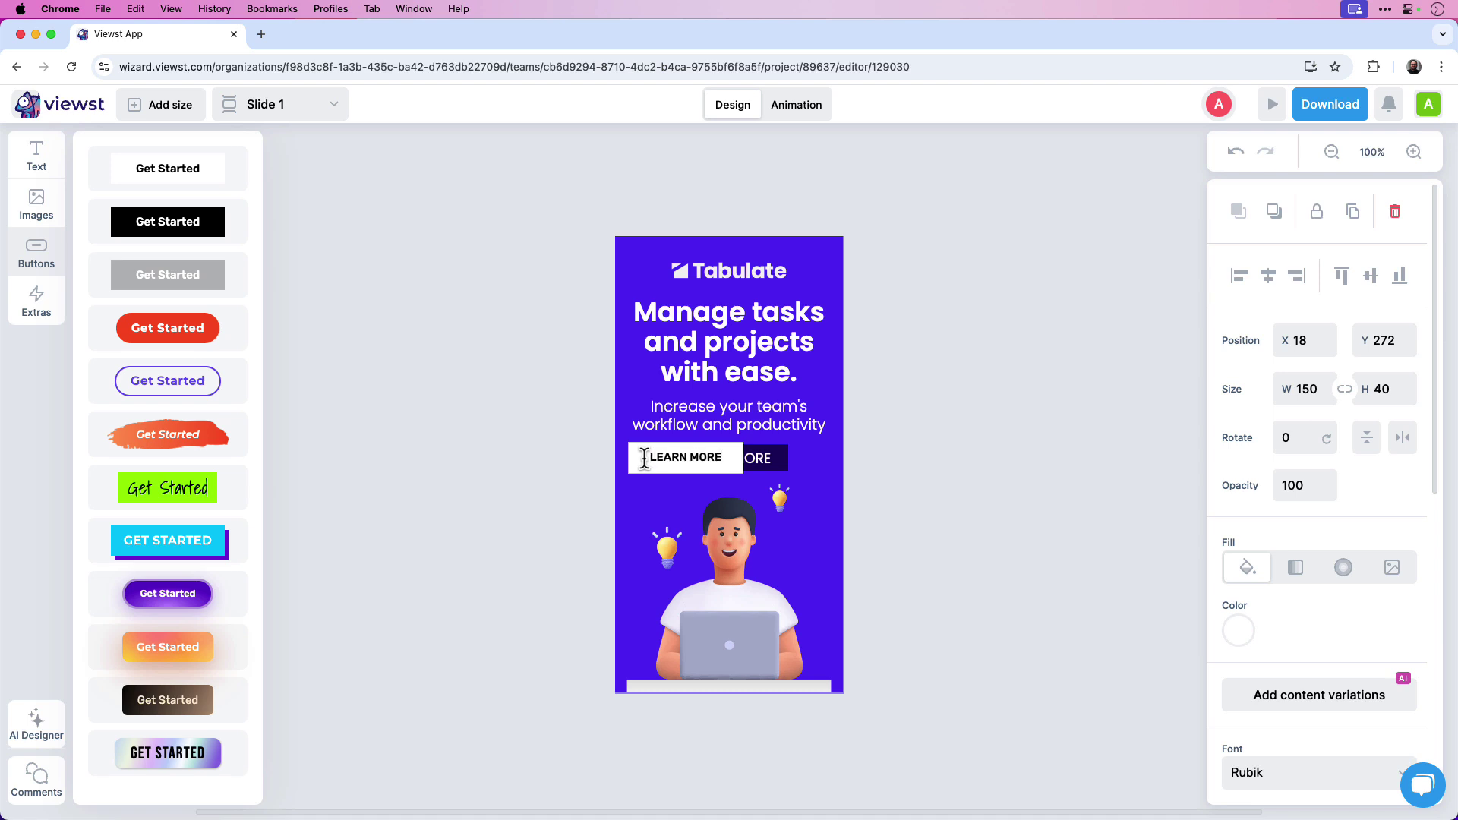
Set the font size of the new button's whole label to 20.
key("super+a")
scroll(1336, 497, "down", 3)
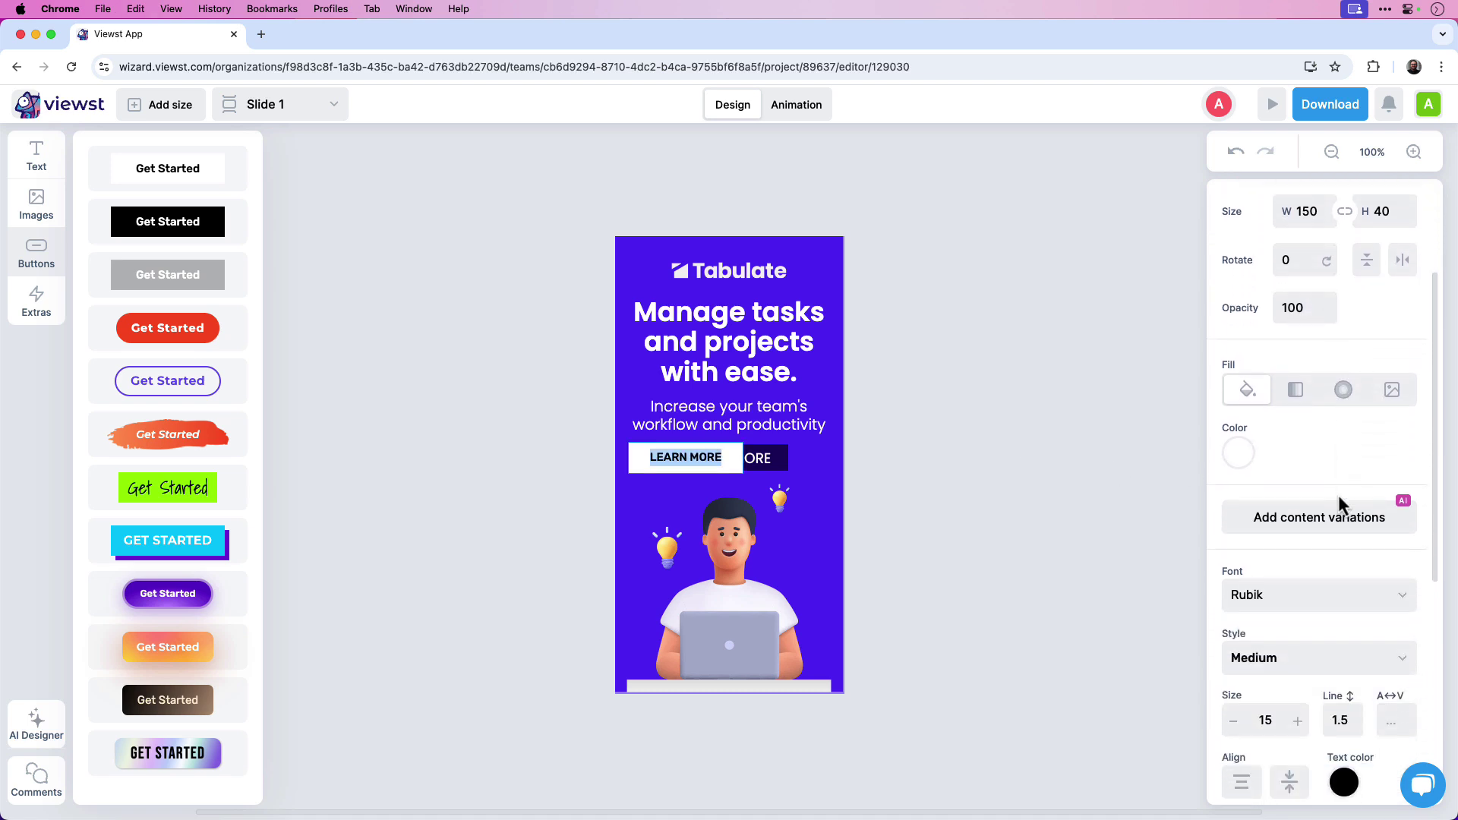
scroll(1339, 505, "down", 3)
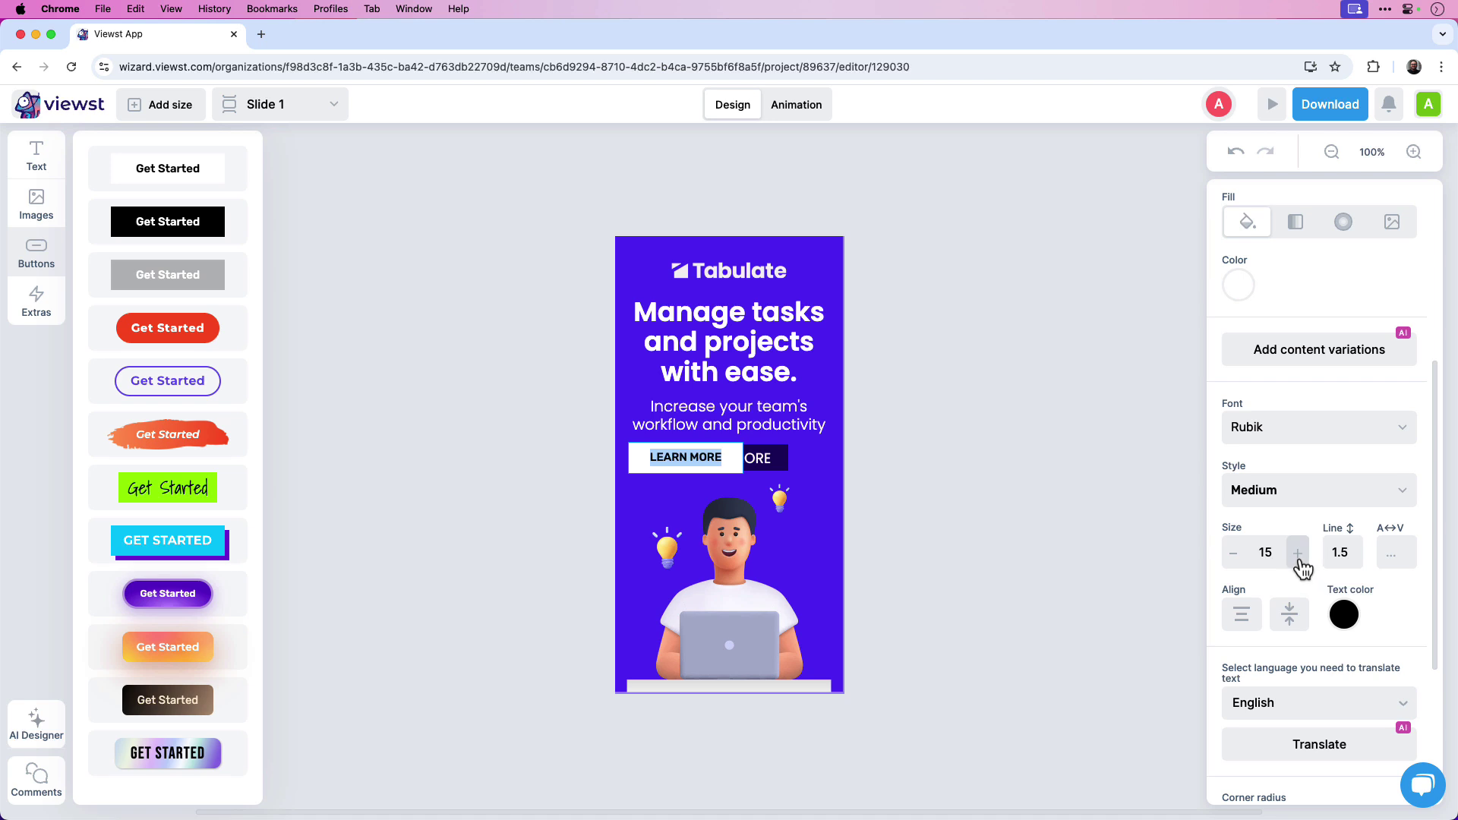
left_click(1298, 553)
left_click(1298, 553)
left_click(1298, 553)
left_click(1299, 553)
left_click(1299, 556)
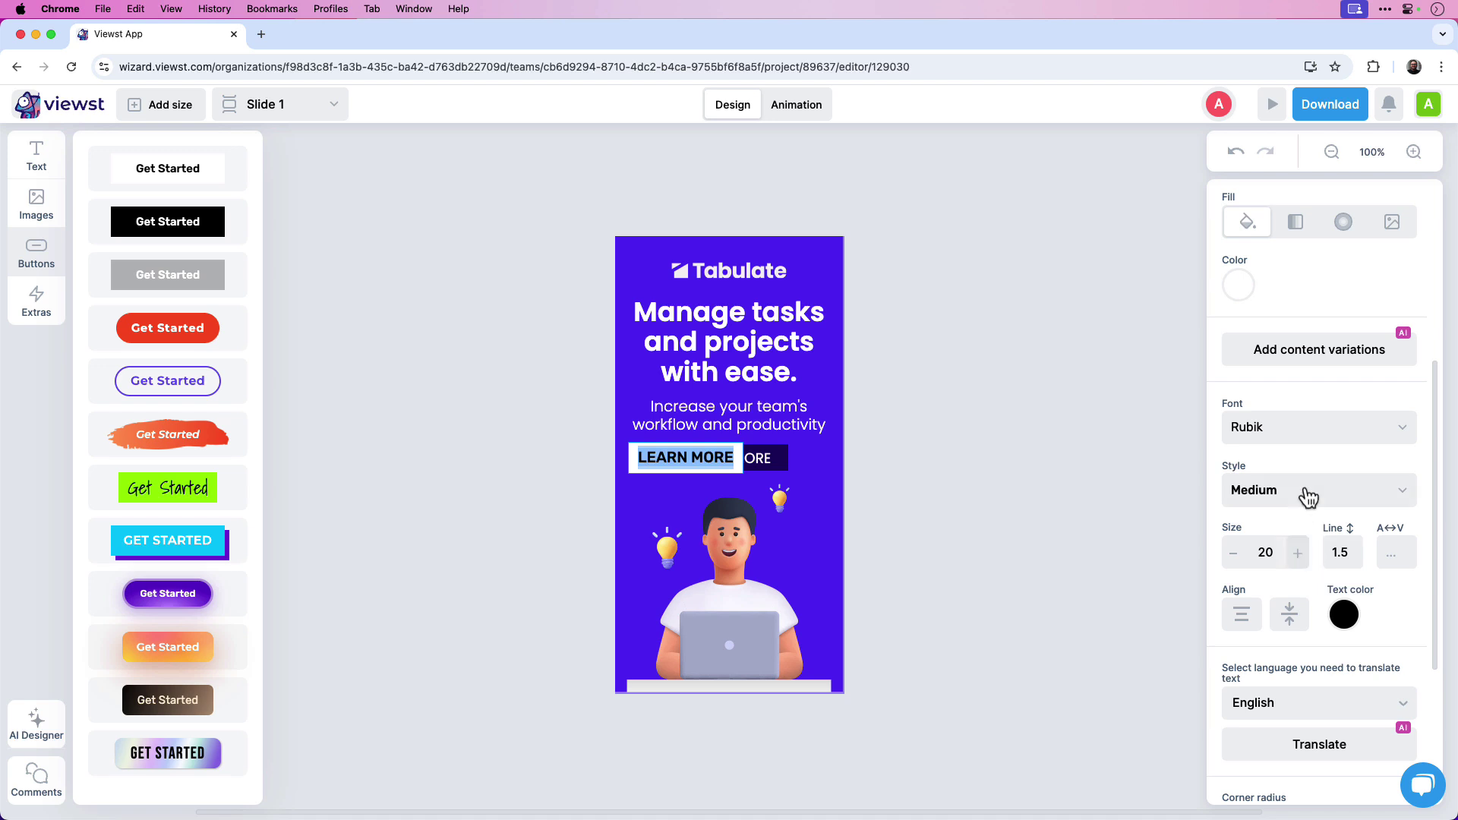
Change the button label's font to Poppins.
left_click(1286, 429)
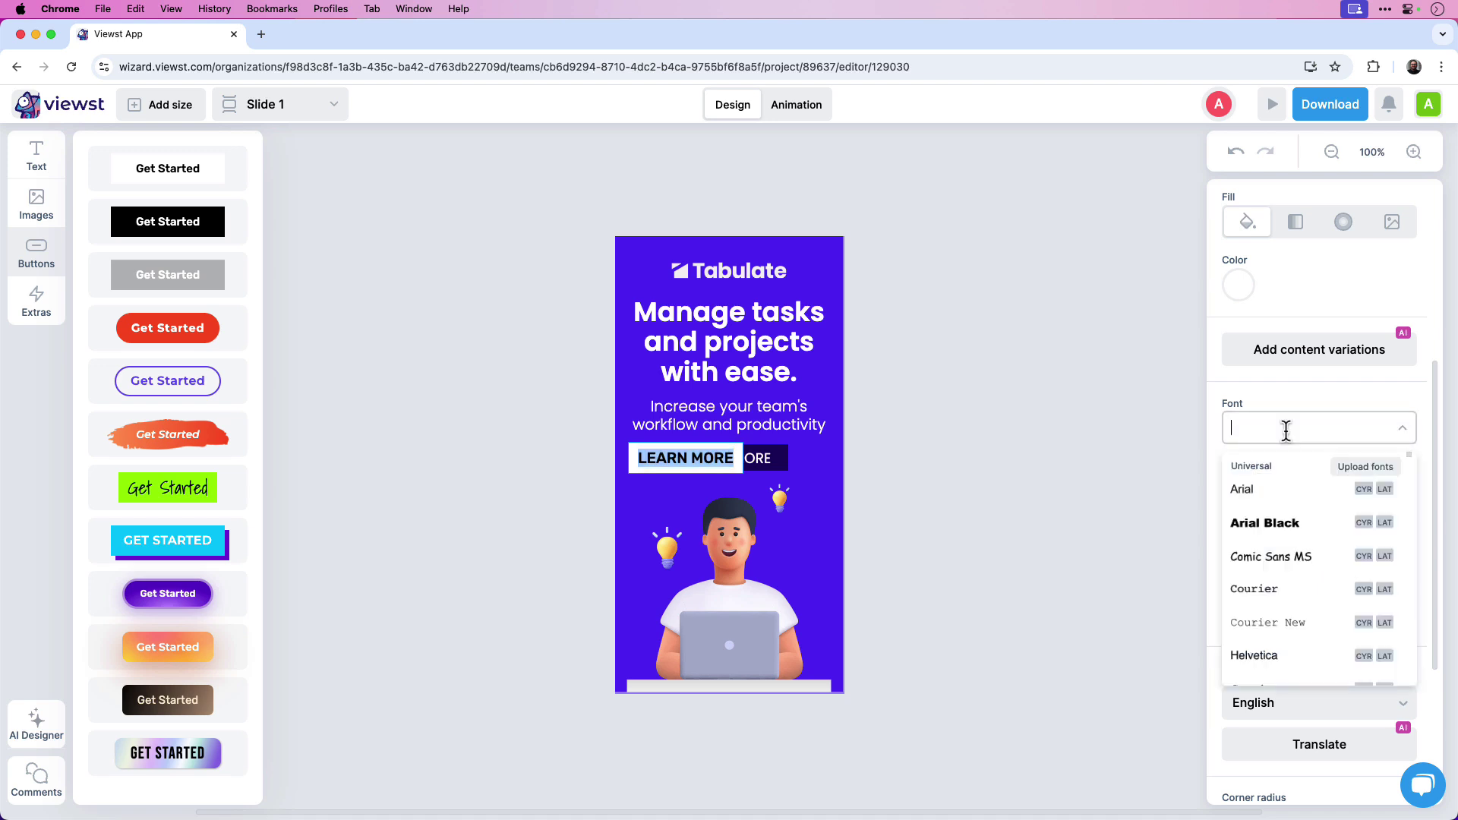
type("popp")
left_click(1267, 468)
scroll(1272, 475, "down", 3)
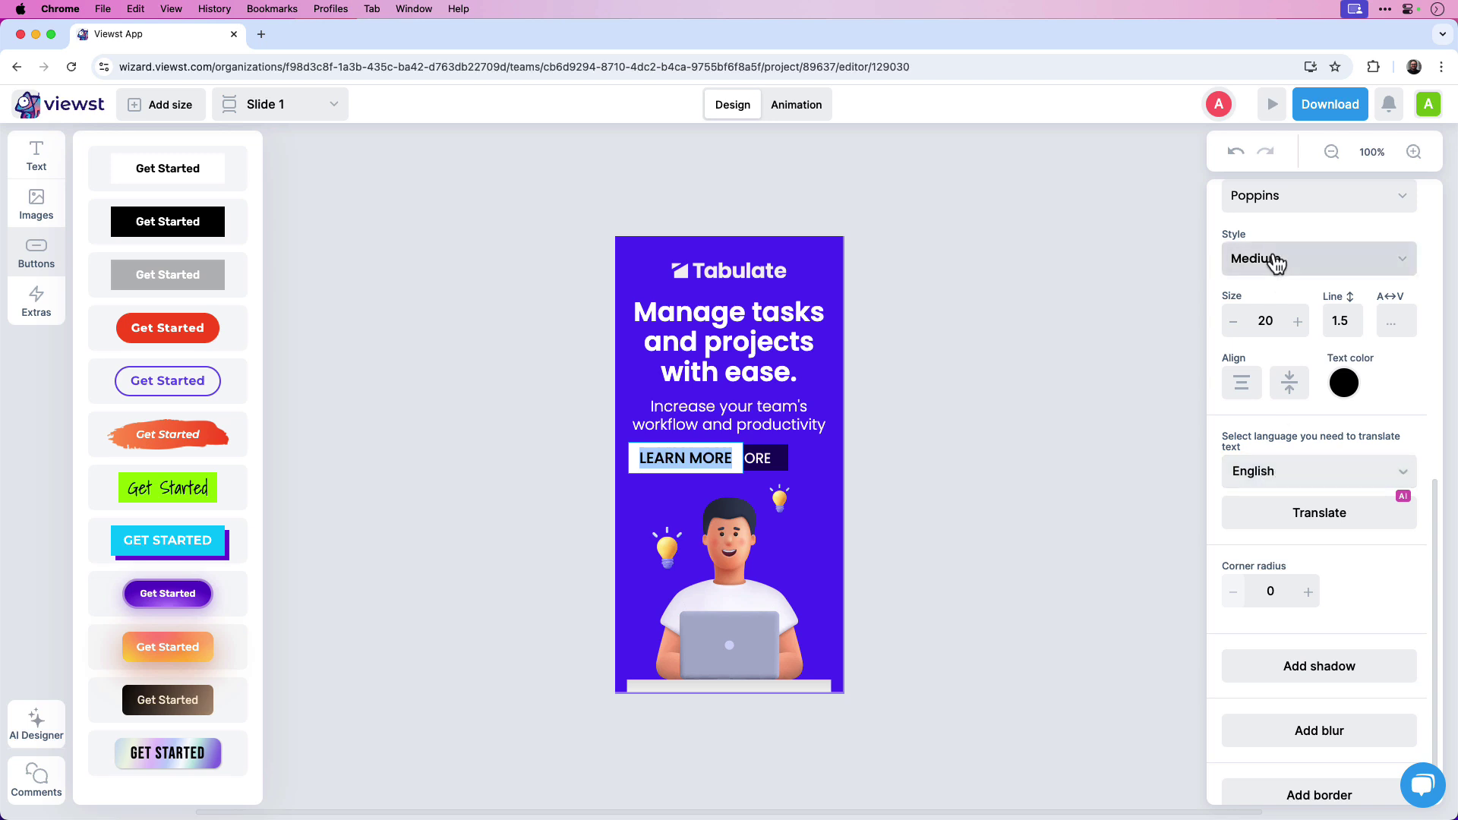
Change the new button's LEARN MORE label color to white.
left_click(1344, 384)
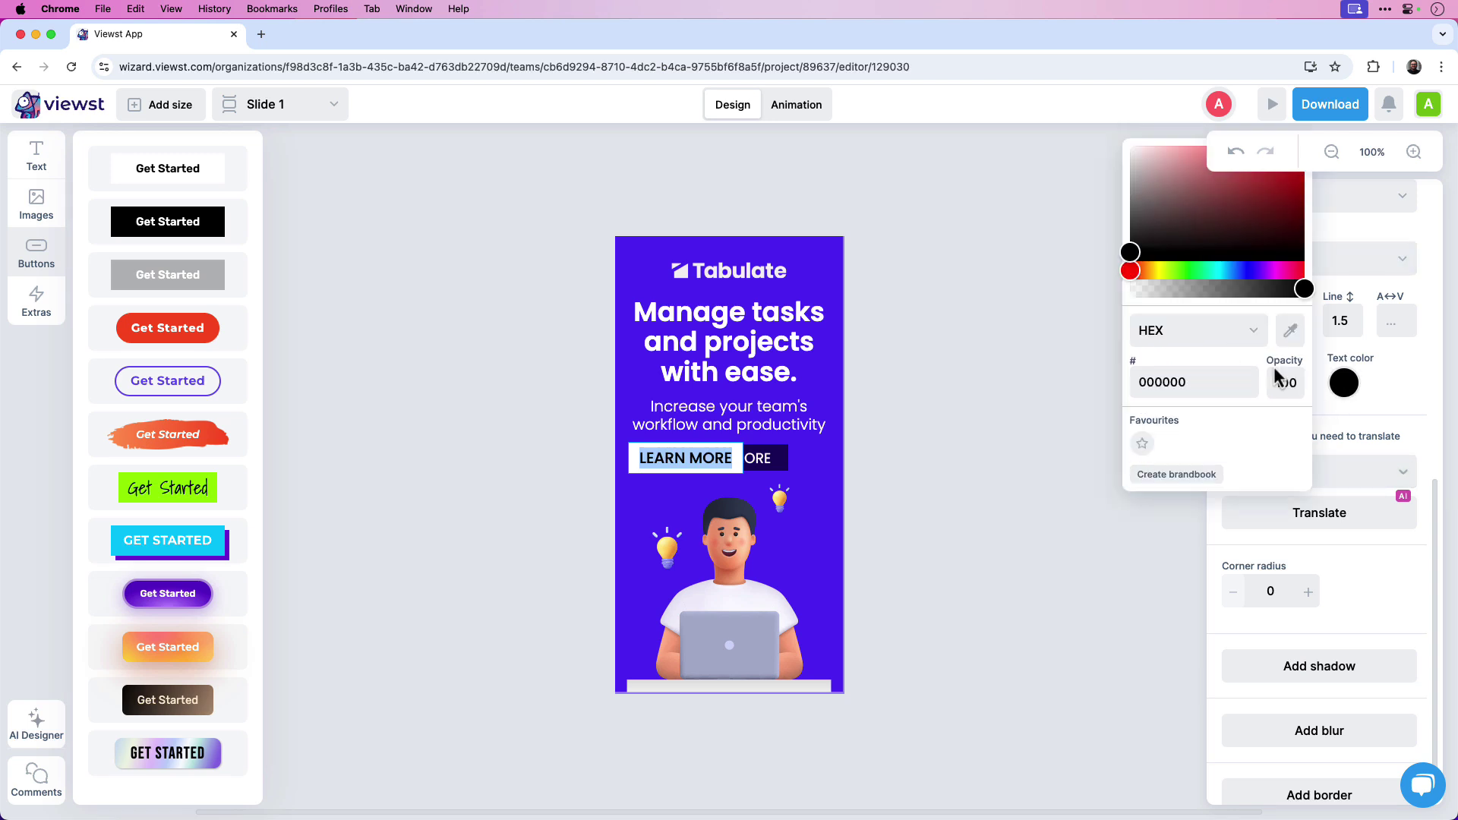
left_click_drag(1132, 253, 1058, 192)
left_click(927, 355)
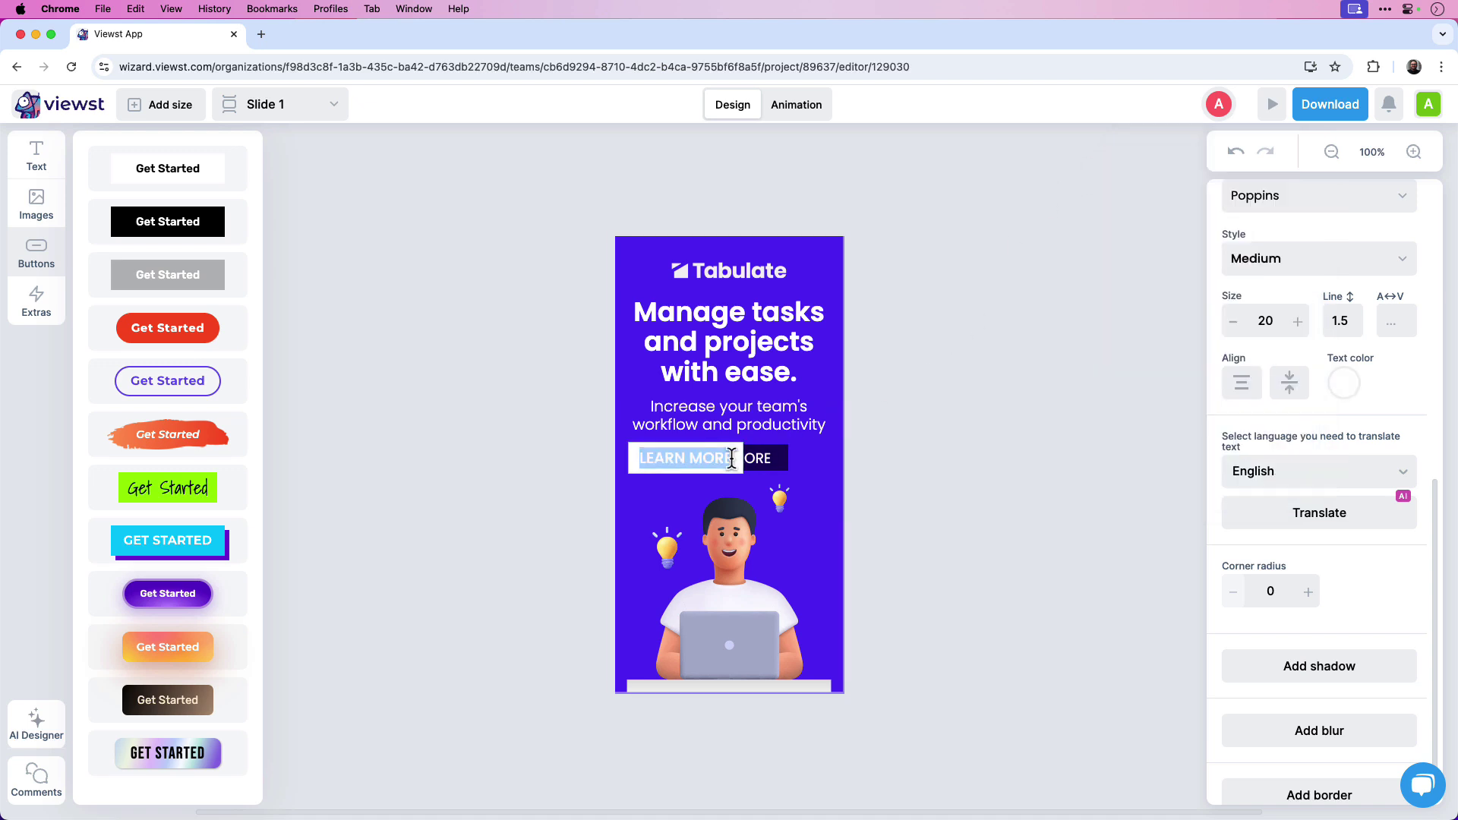
left_click(893, 477)
Set the LEARN MORE button's fill color to hex 1a035f.
left_click(729, 463)
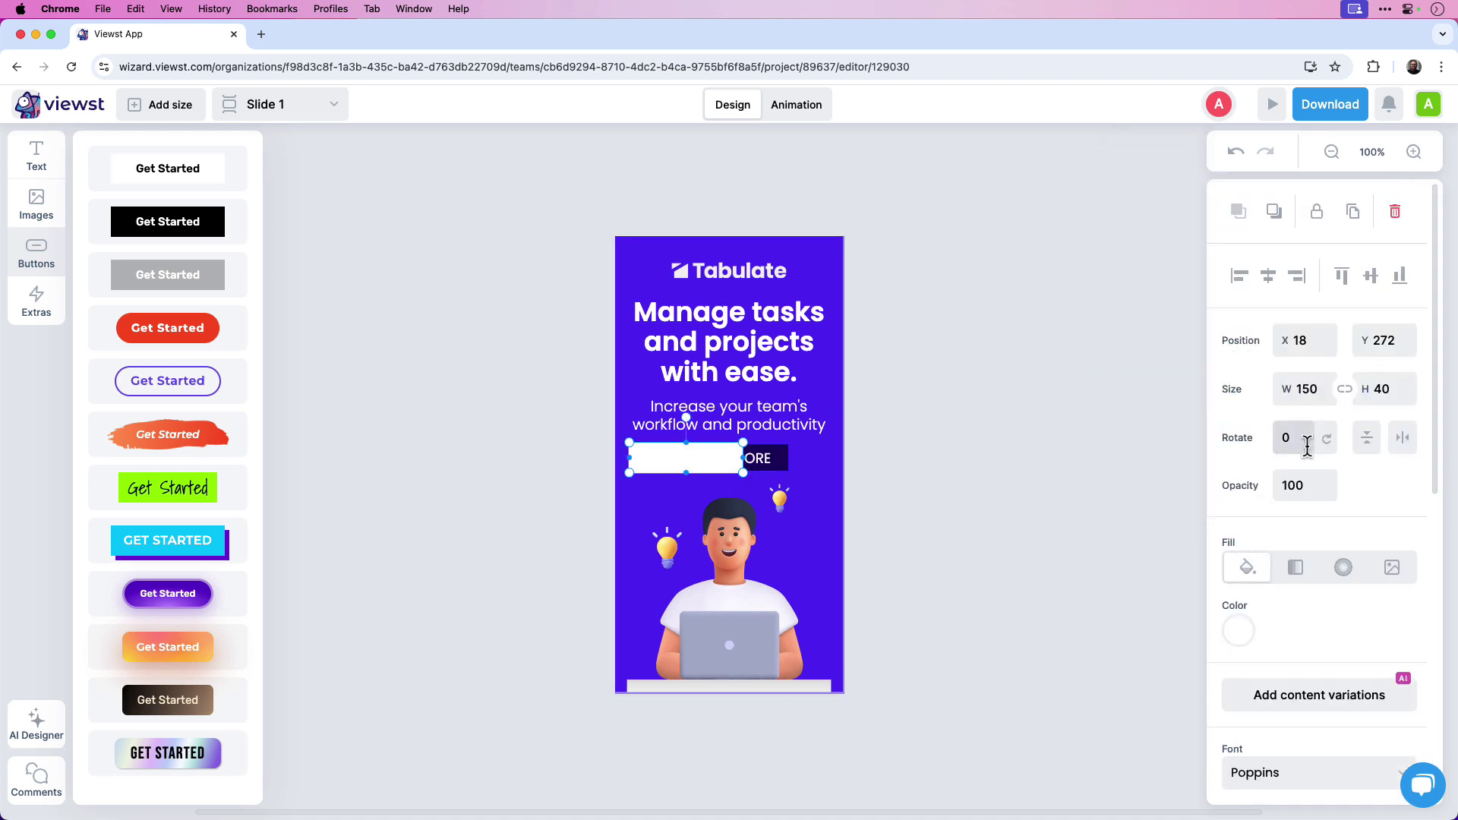
scroll(1303, 452, "down", 3)
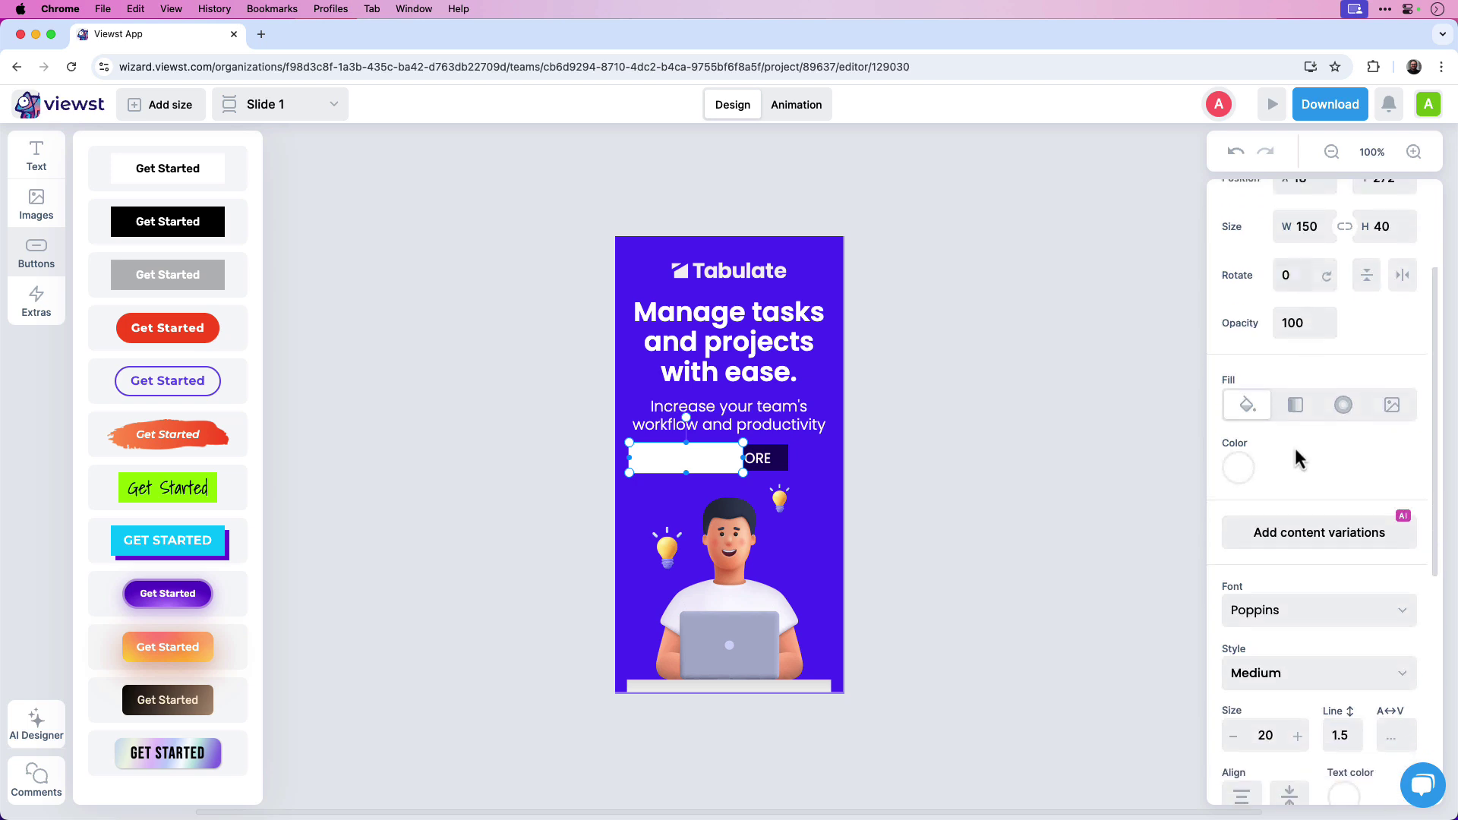
left_click(1247, 471)
left_click(1080, 384)
left_click_drag(1095, 384, 1001, 377)
type("1a035f")
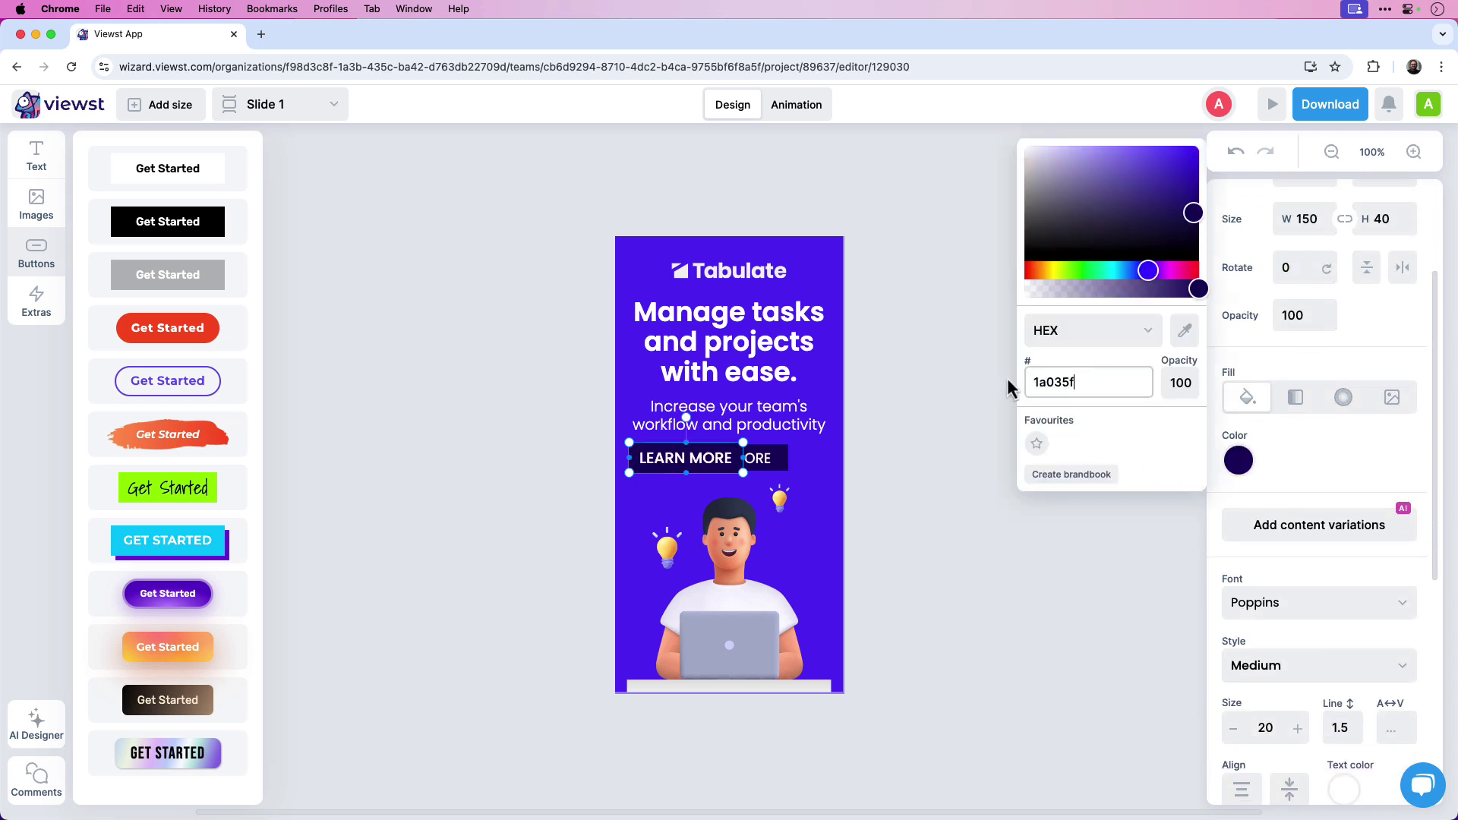
left_click(896, 479)
Delete the original call-to-action's background and text images behind the new button.
left_click(779, 471)
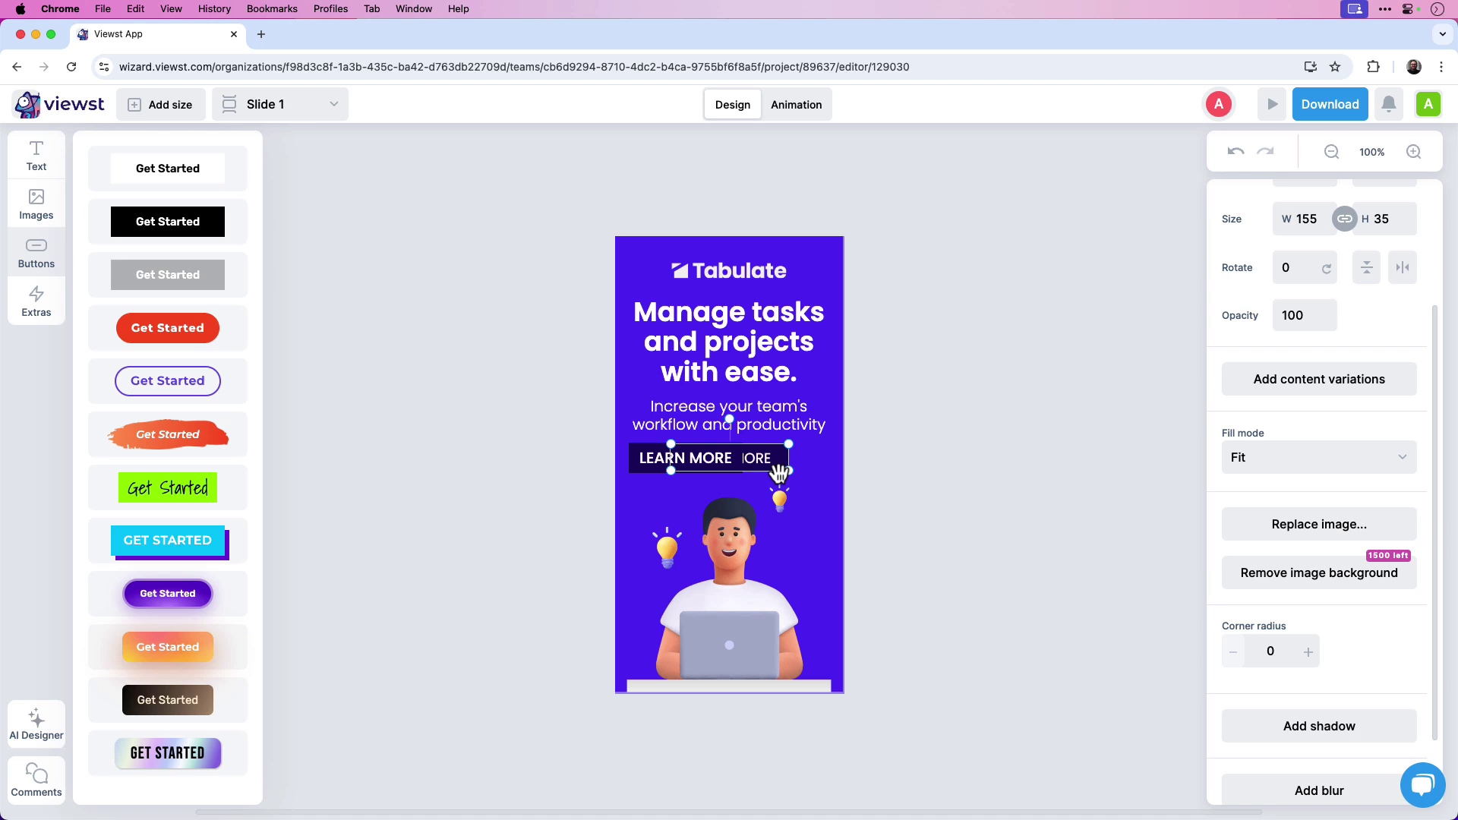
left_click(760, 459)
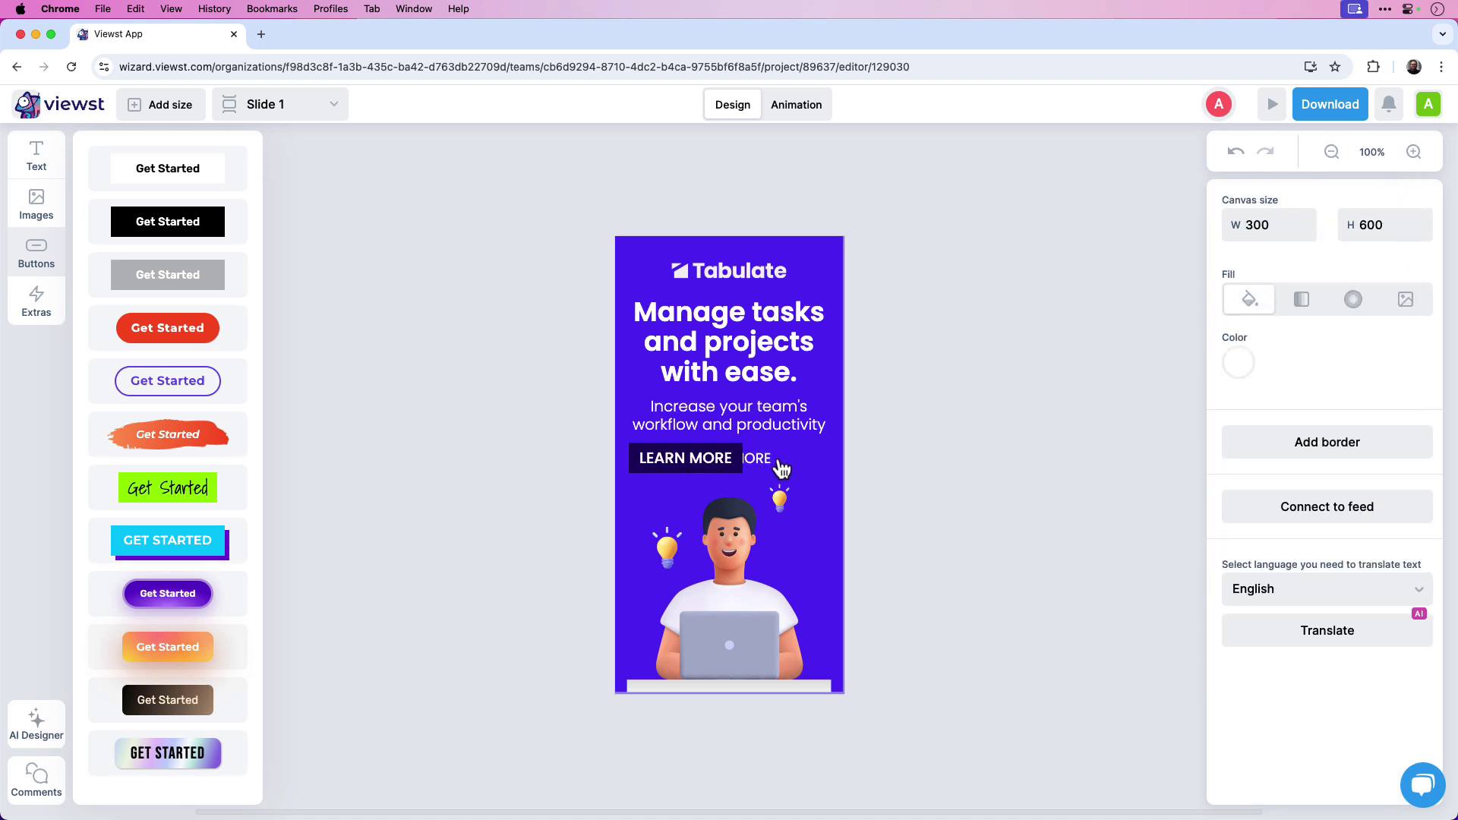
left_click(771, 468)
left_click(771, 467)
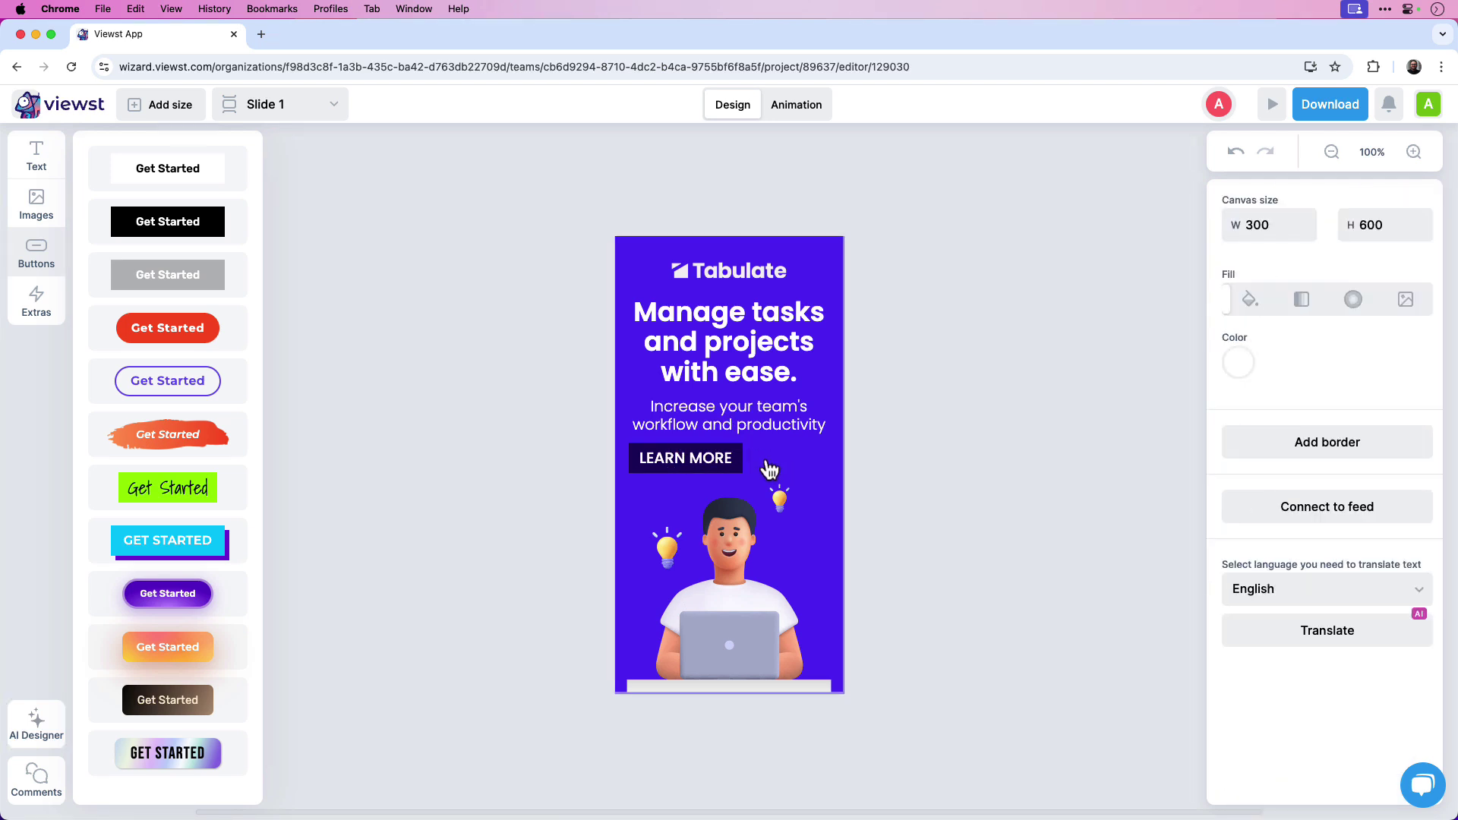
Move the new LEARN MORE button to the ad's horizontal center, slightly lower beneath the subheader.
left_click(713, 467)
left_click_drag(713, 468, 775, 475)
left_click(881, 488)
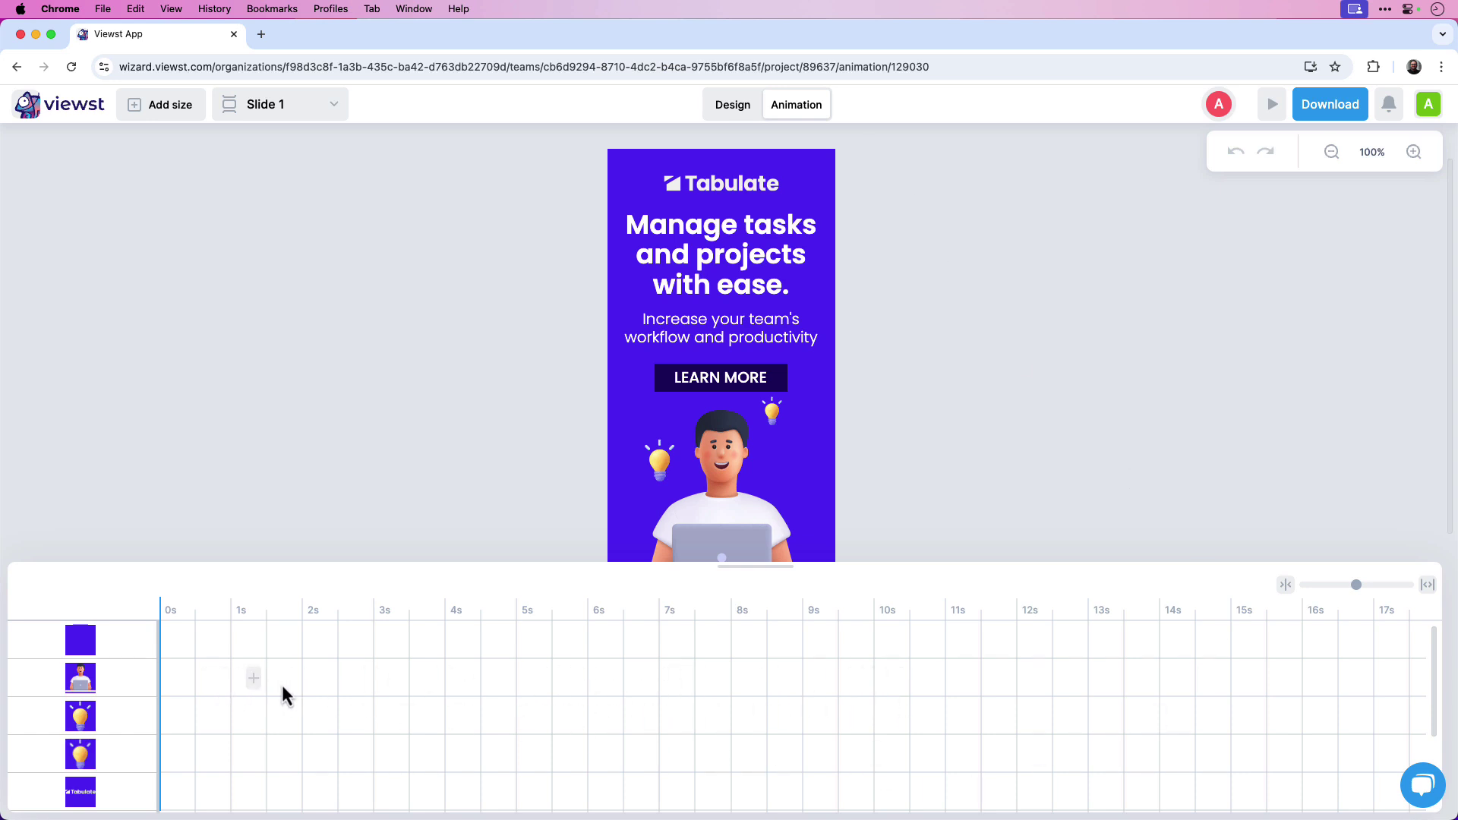
Add a Light Speed left appearance animation to the headline layer near the start of the animation timeline.
scroll(99, 664, "down", 2)
scroll(99, 664, "up", 3)
scroll(84, 758, "down", 1)
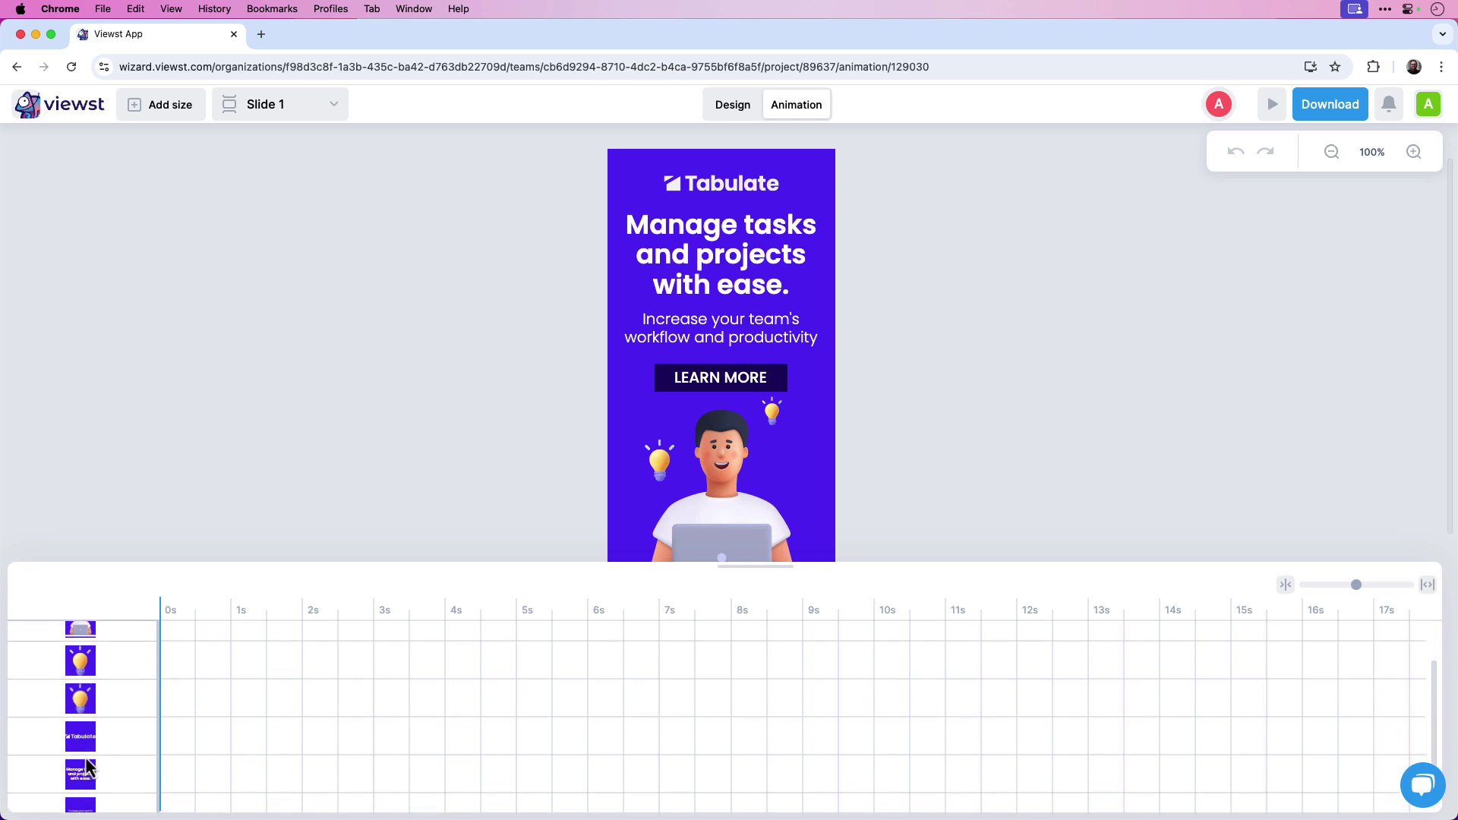
scroll(90, 748, "down", 1)
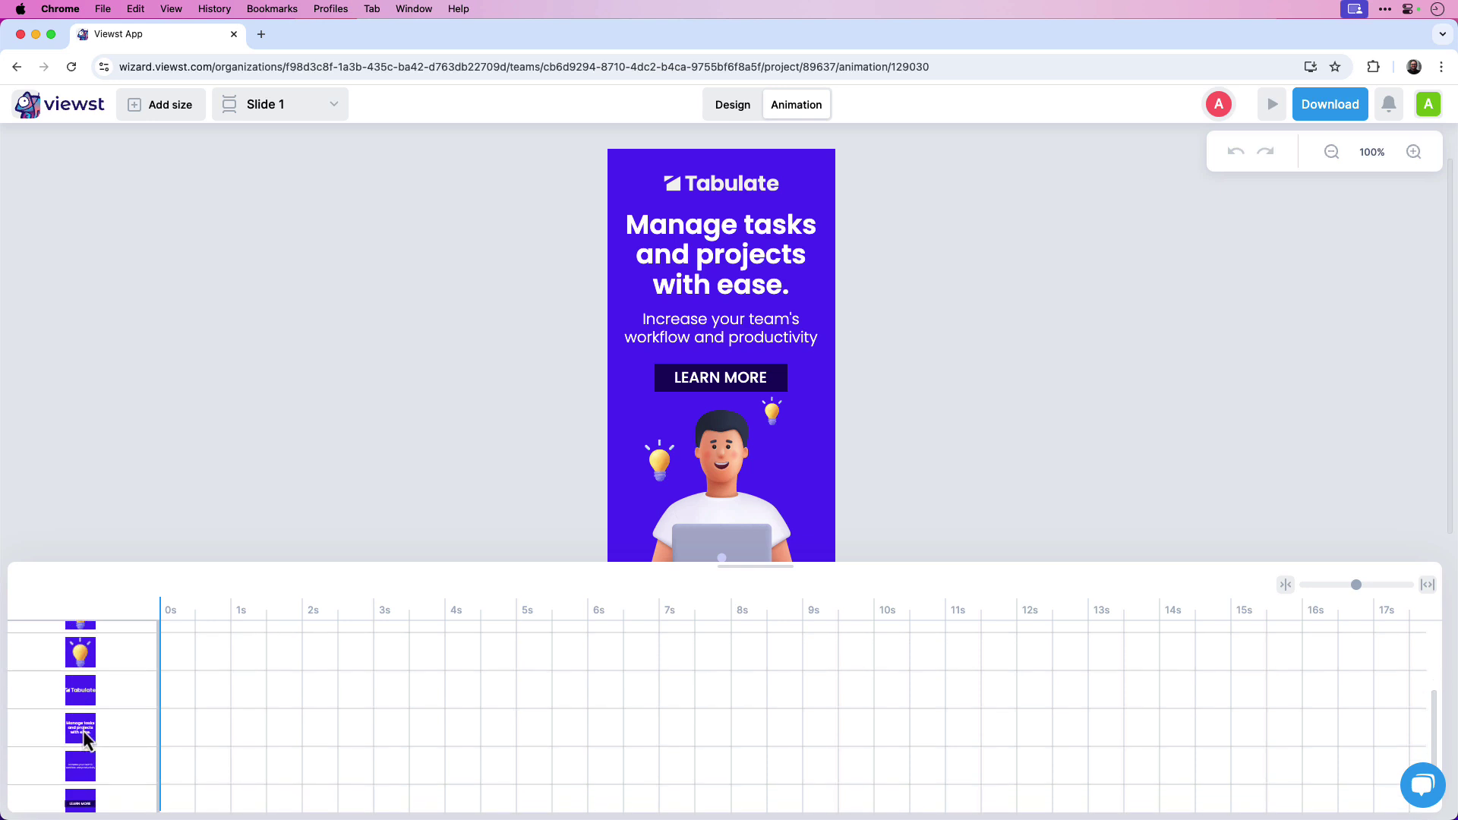
scroll(83, 731, "down", 1)
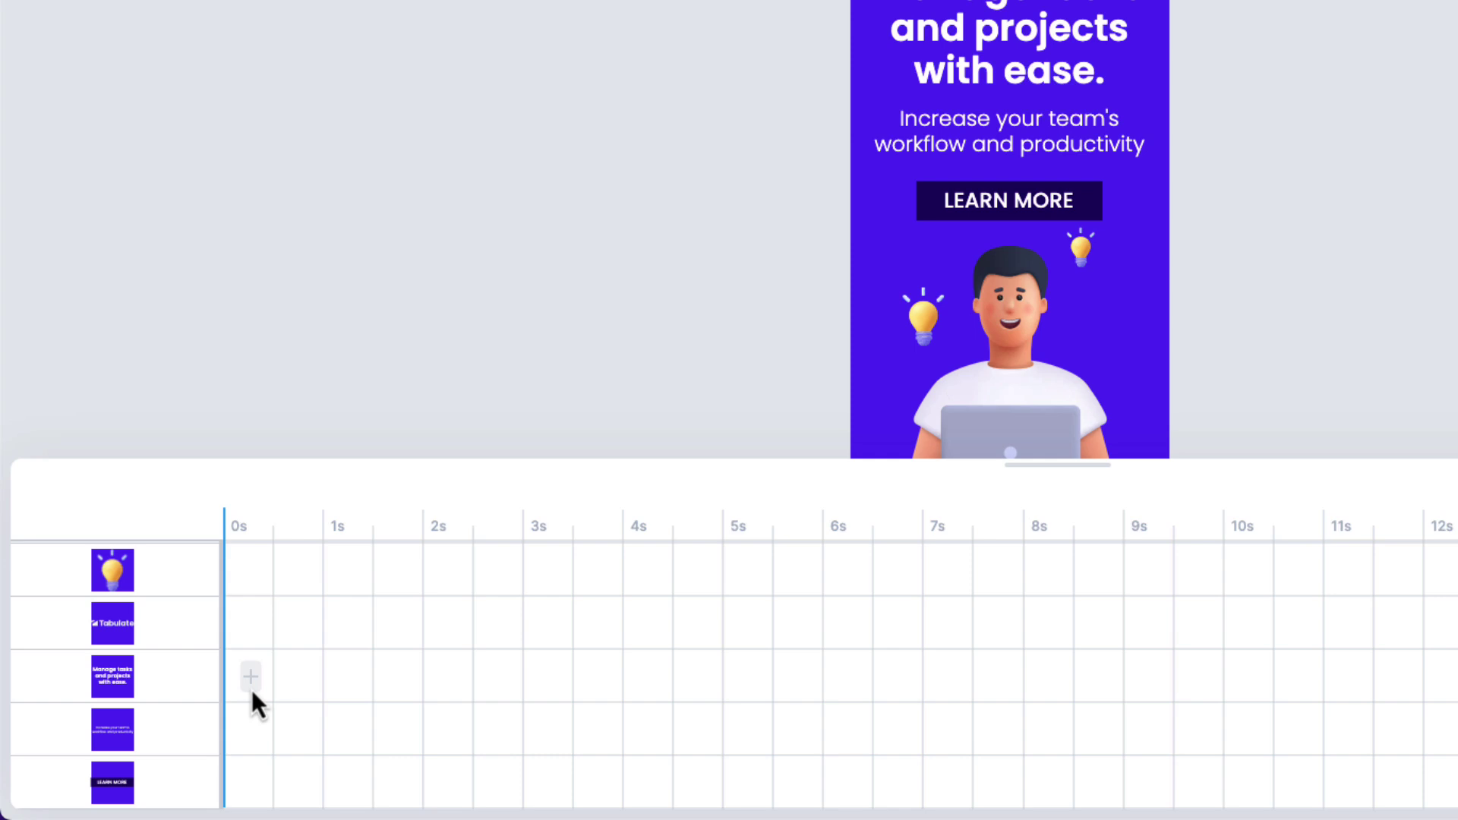
left_click(253, 691)
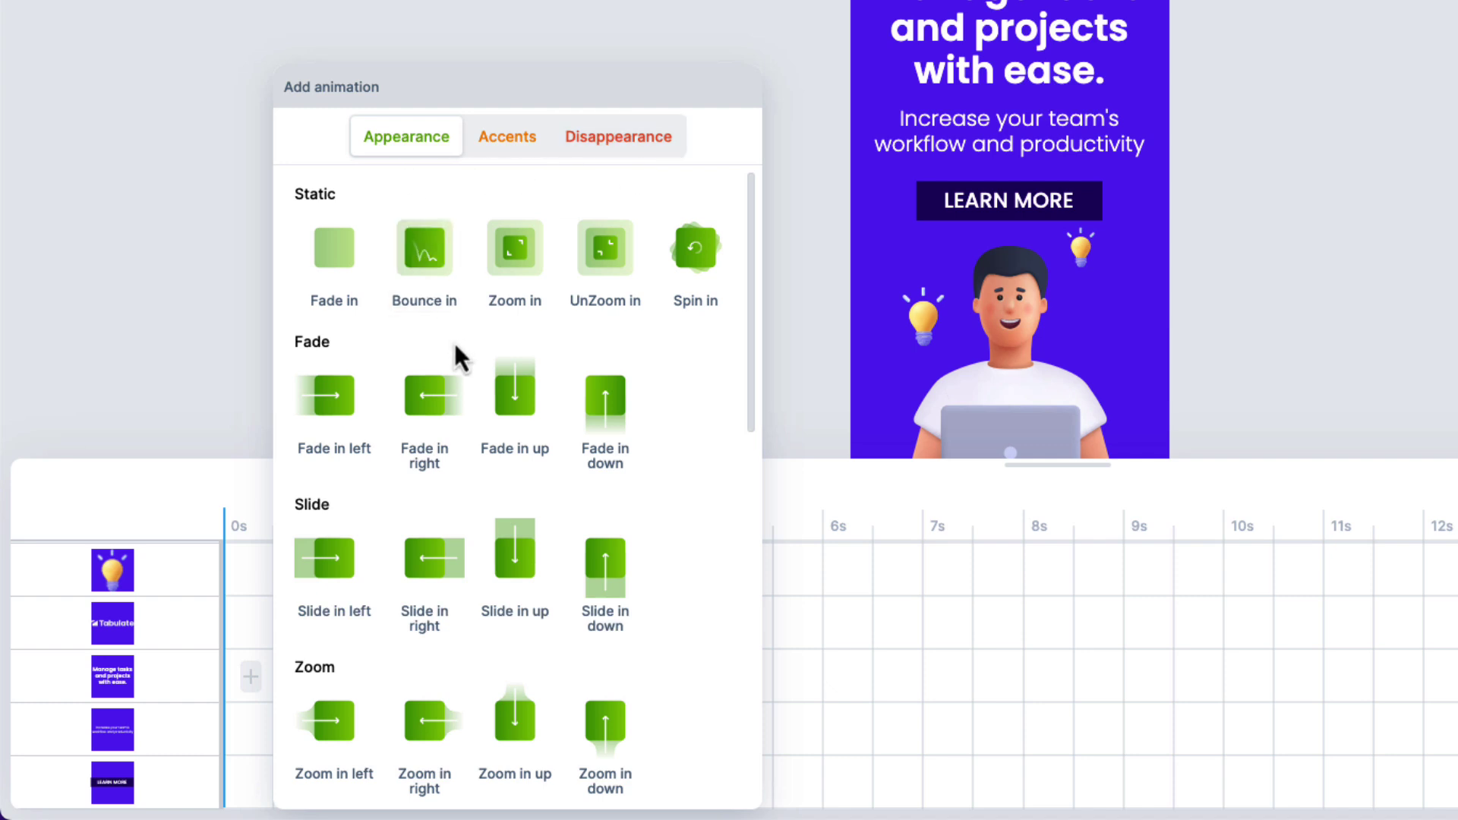
scroll(447, 422, "down", 3)
scroll(449, 416, "down", 10)
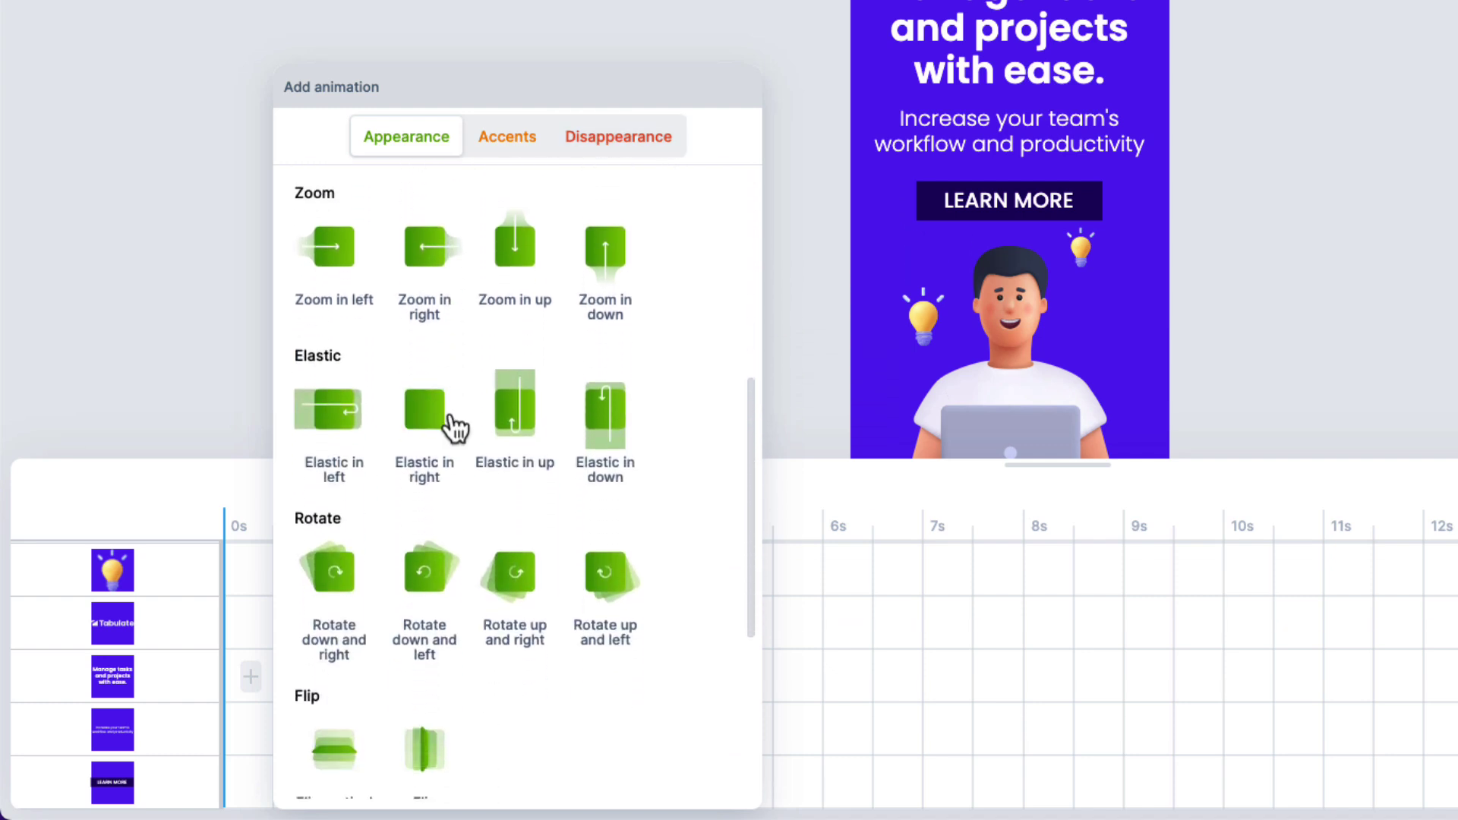
scroll(450, 419, "down", 1)
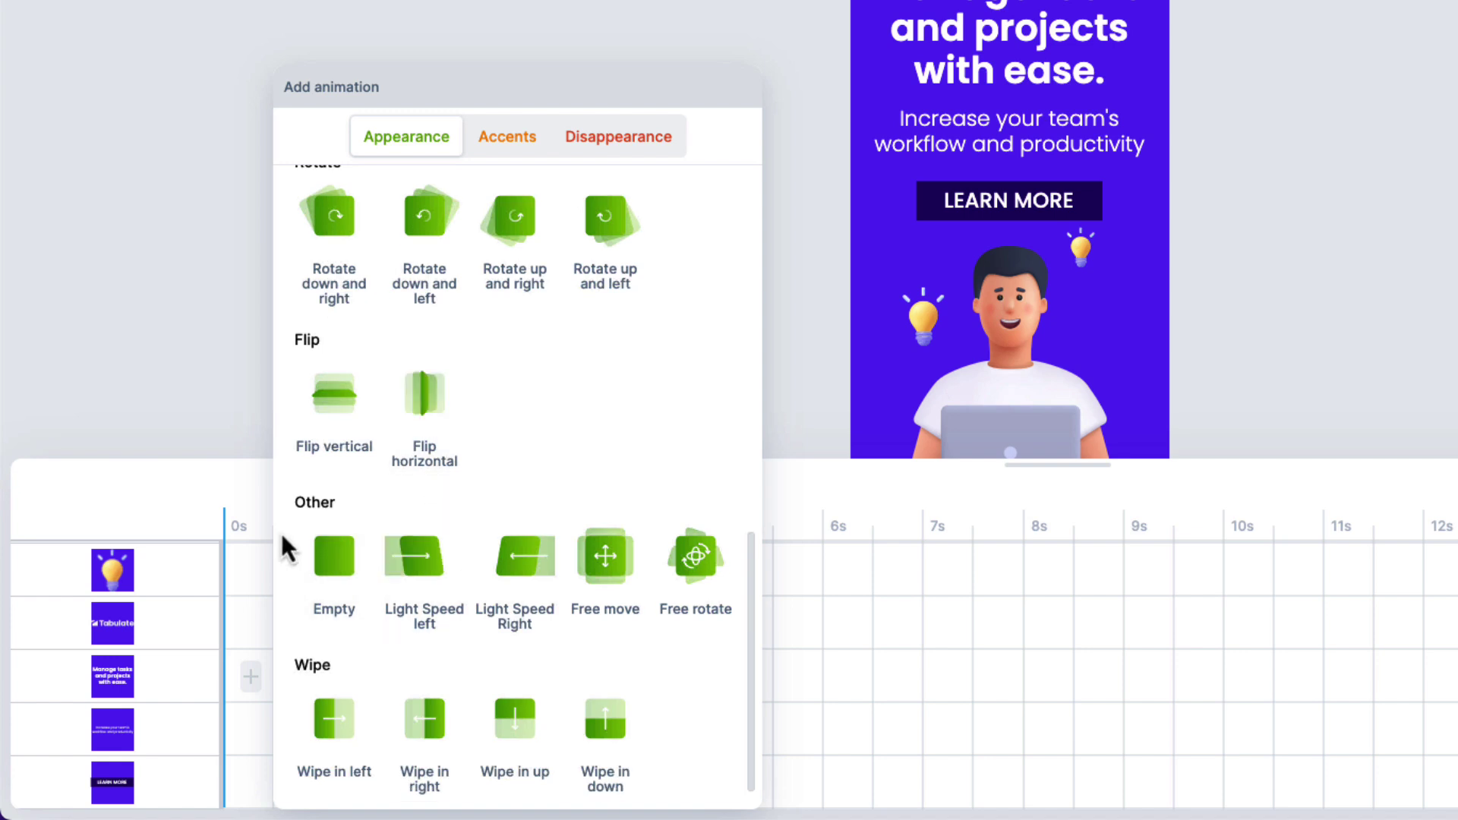
left_click(437, 581)
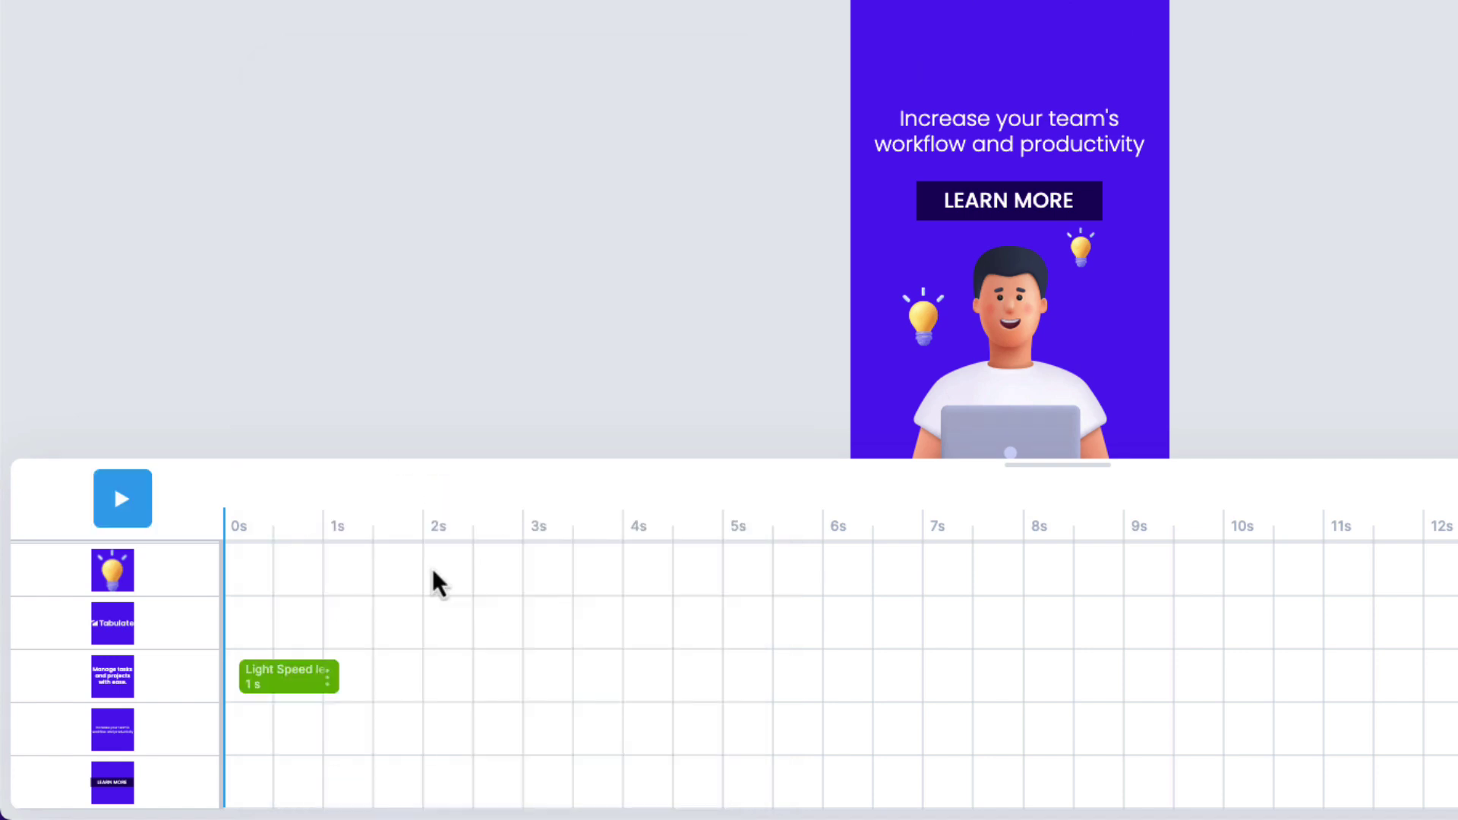
Set the headline's Light Speed left animation to start at 0 ms and scrub the timeline to preview it.
left_click(297, 692)
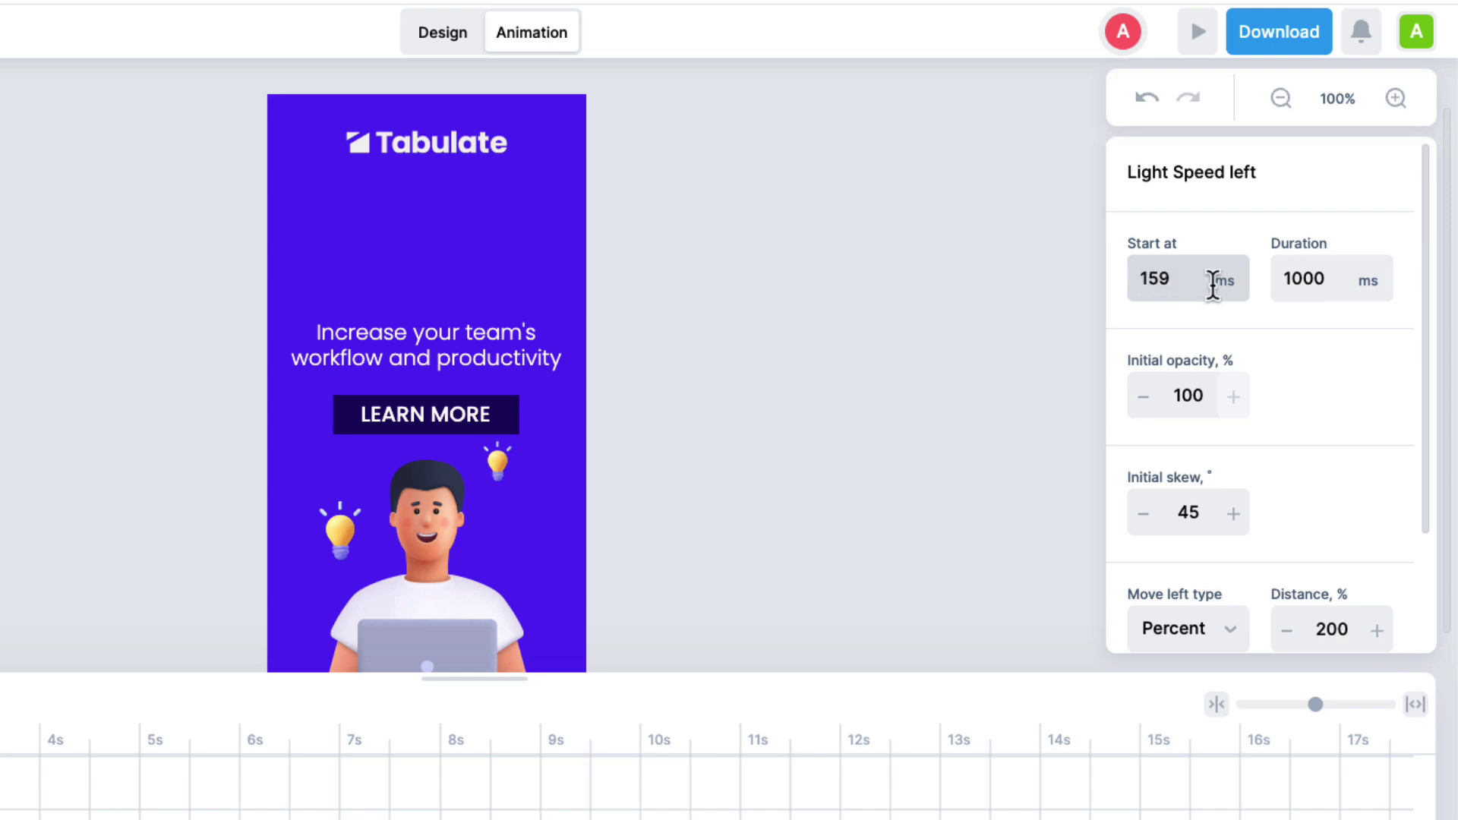
left_click_drag(1187, 280, 1128, 279)
type("0")
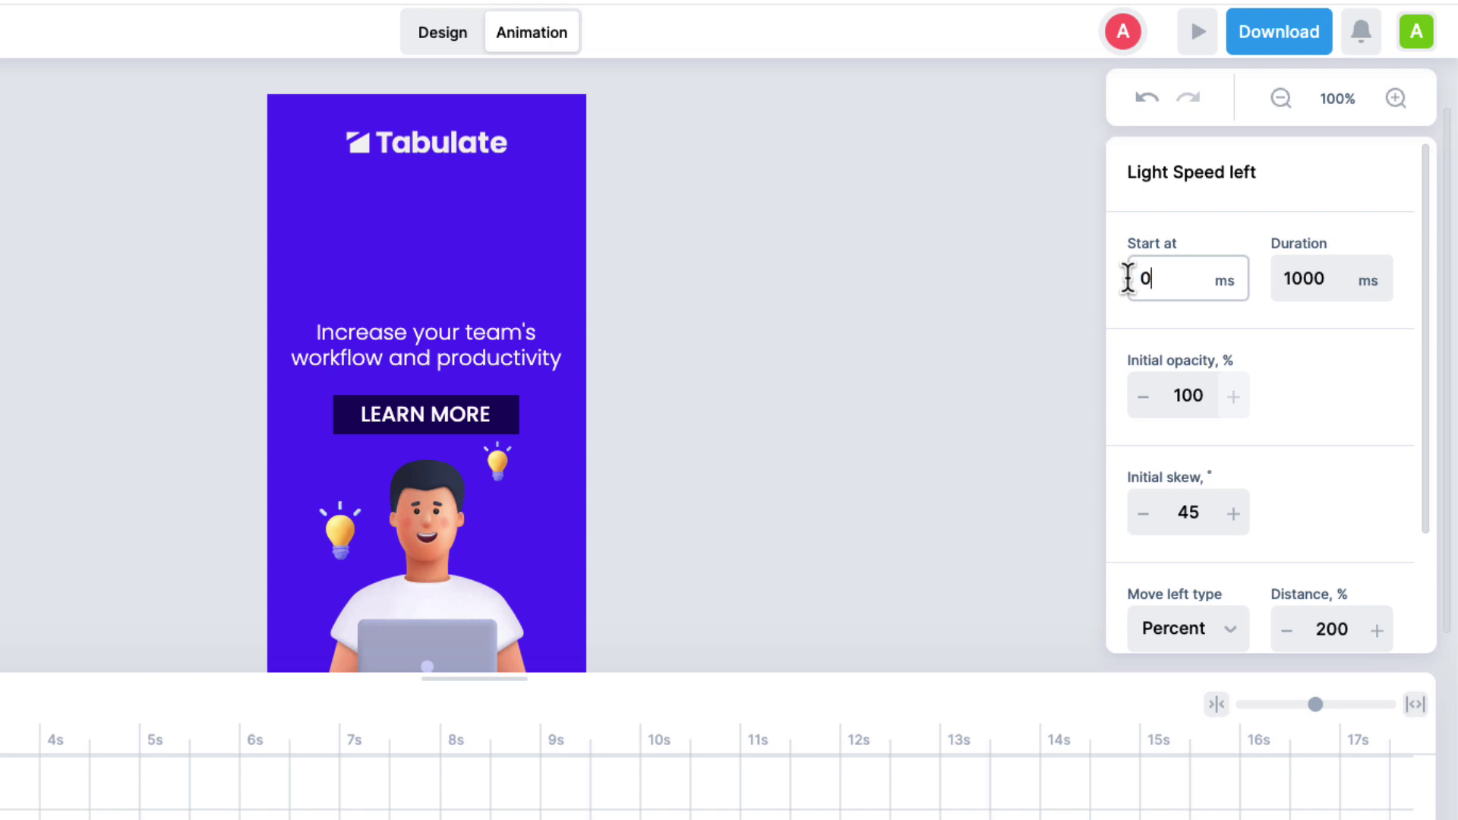
key("Return")
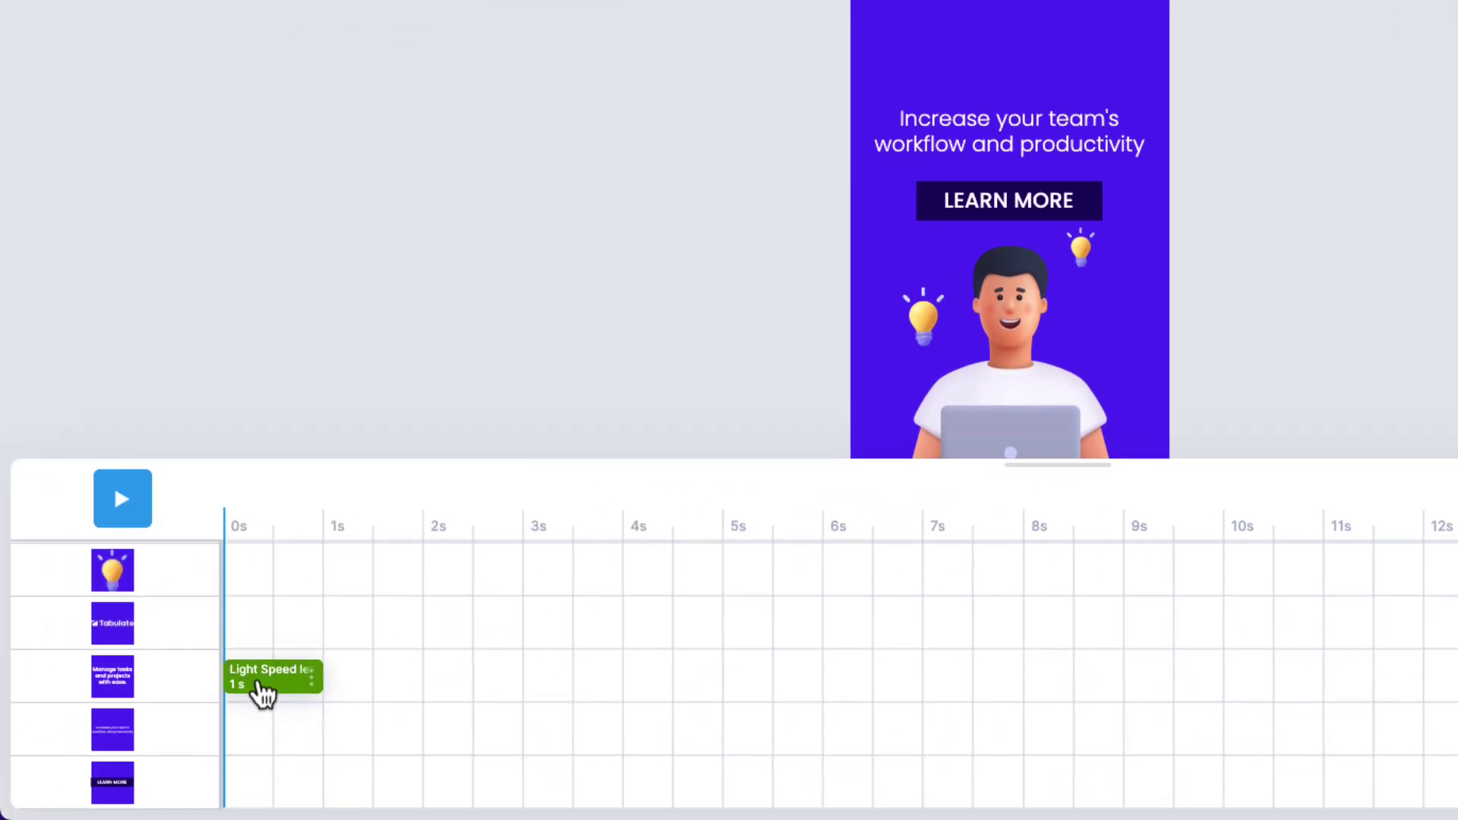
mouse_move(262, 691)
left_mouse_down()
mouse_move(423, 690)
mouse_move(262, 691)
left_mouse_up()
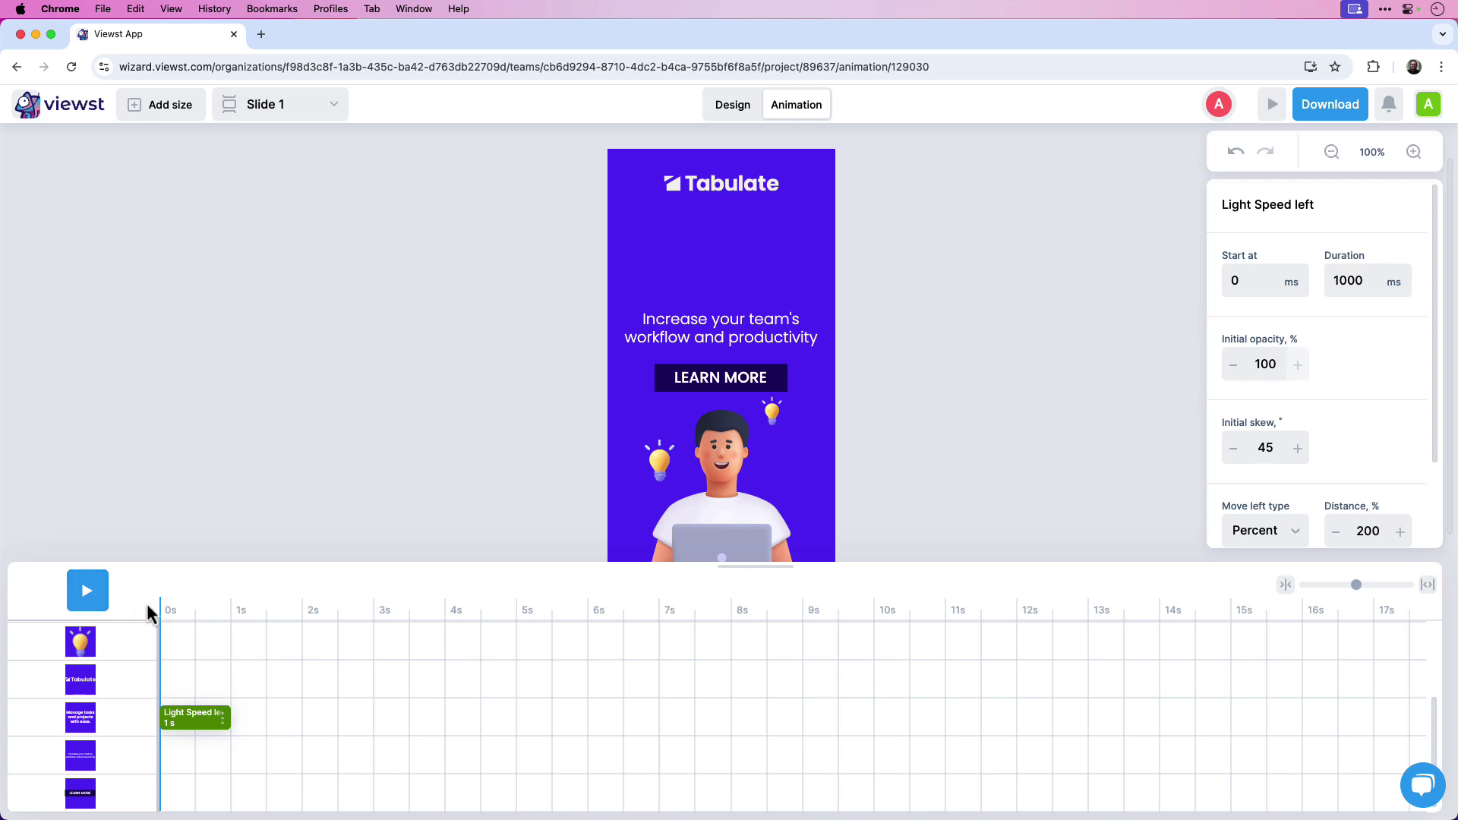
mouse_move(163, 607)
left_mouse_down()
mouse_move(249, 613)
mouse_move(161, 614)
left_mouse_up()
Add a Flip vertical appearance animation to the subheader starting at 0 ms and preview it on the timeline.
left_click(179, 755)
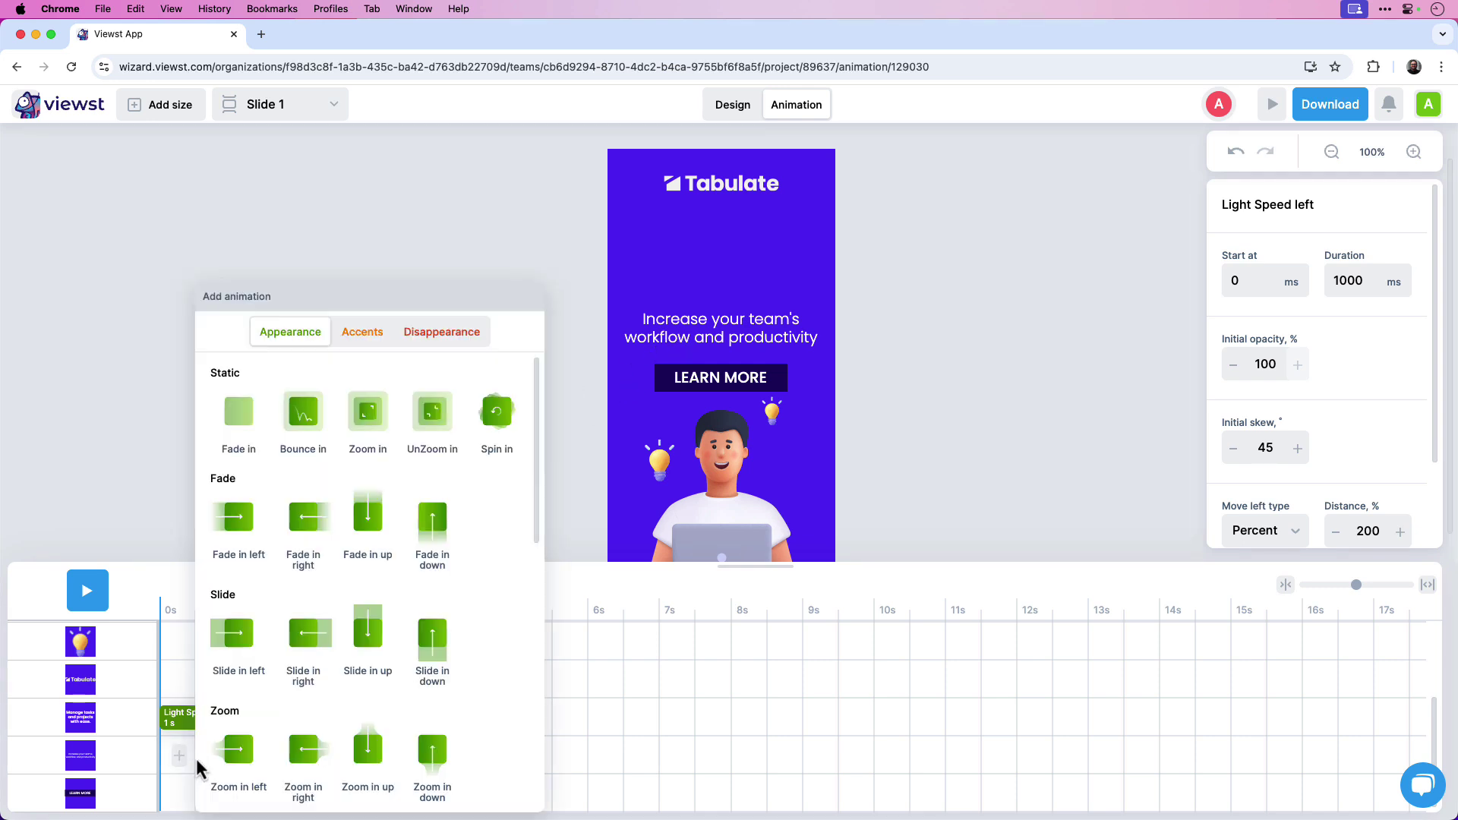
left_click_drag(541, 512, 534, 709)
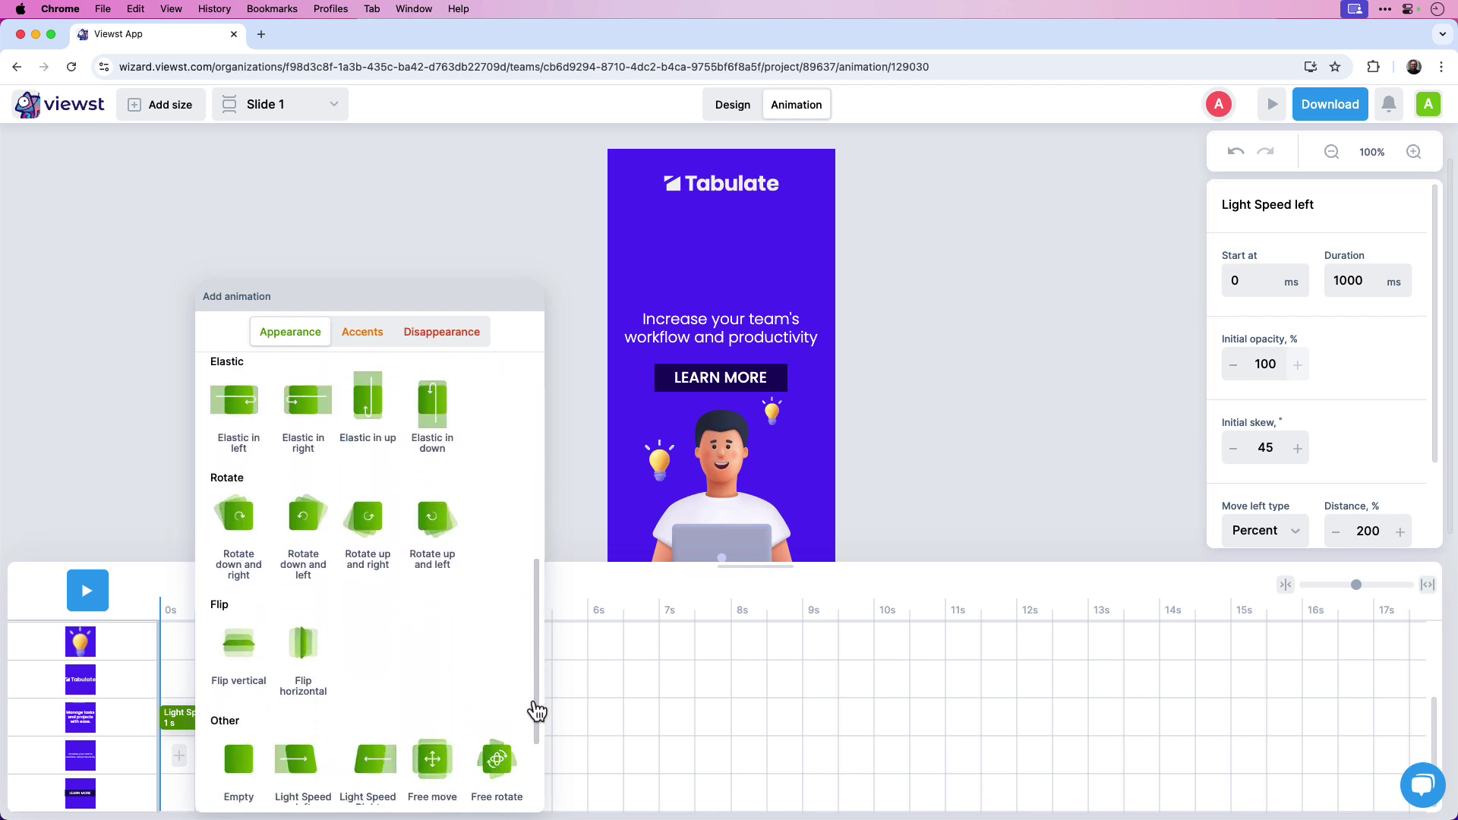
left_click(239, 649)
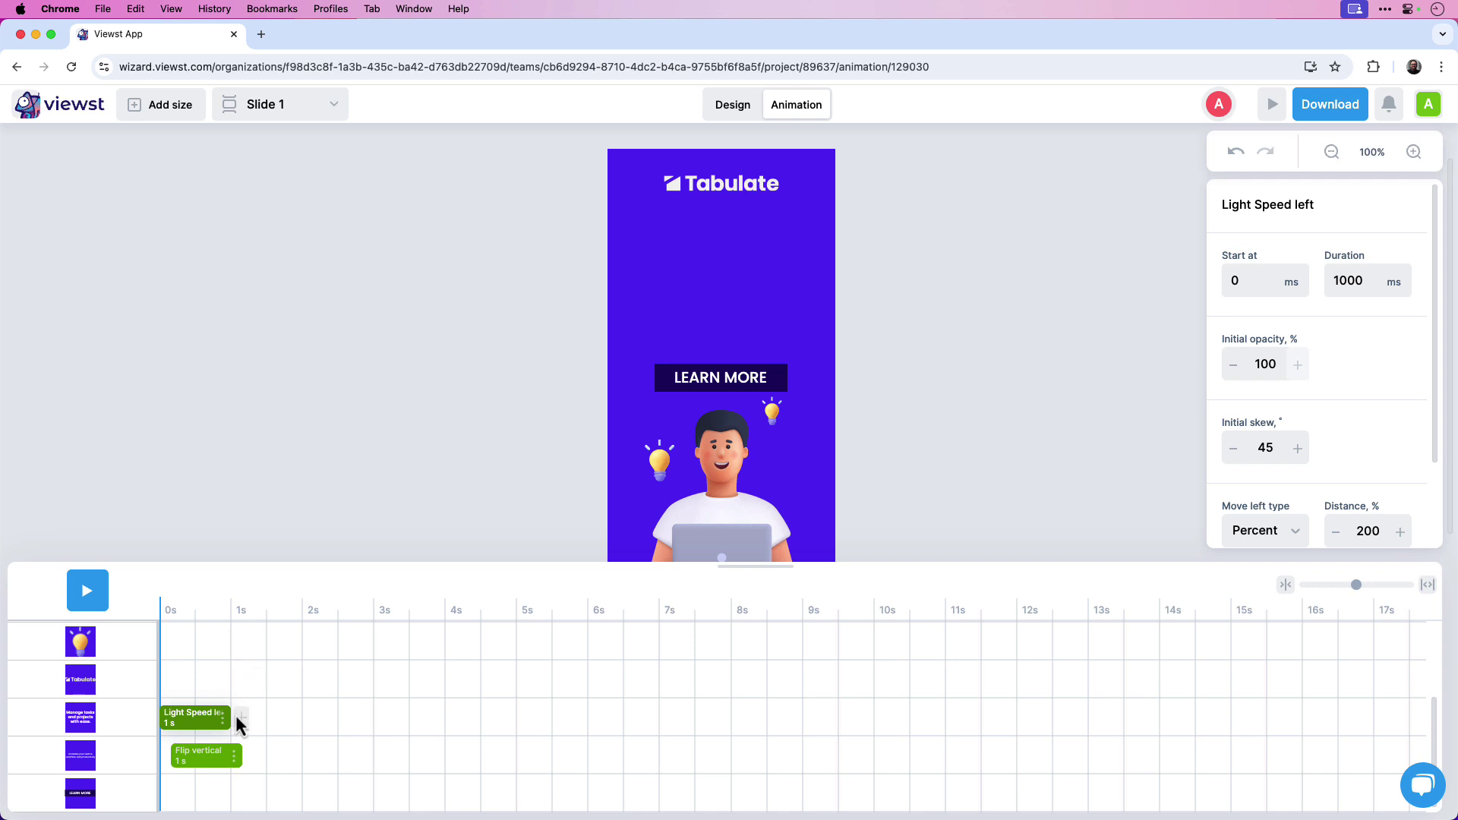
left_click(217, 765)
left_click_drag(212, 765, 199, 765)
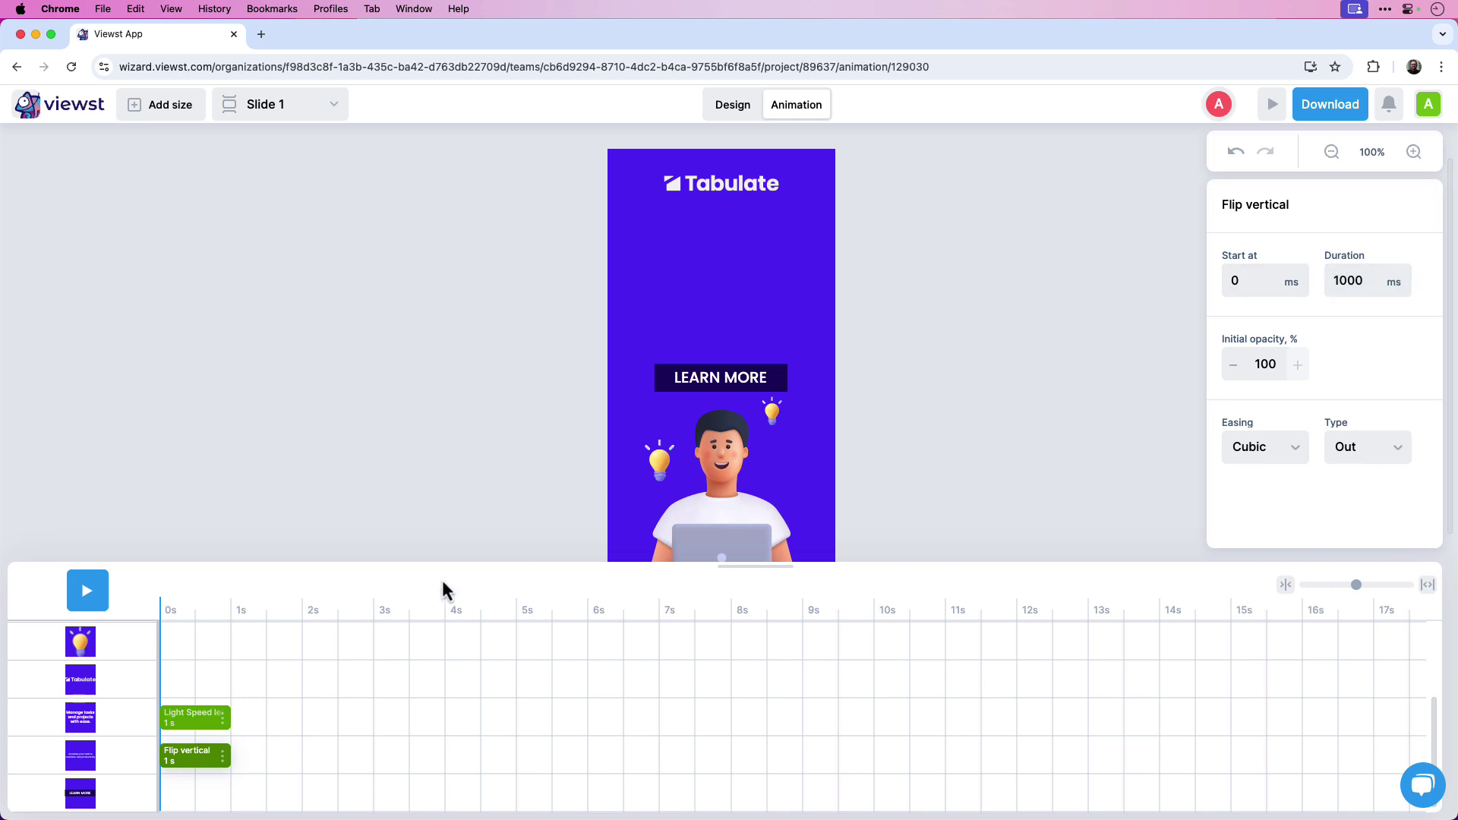
mouse_move(165, 605)
left_mouse_down()
mouse_move(225, 605)
mouse_move(155, 614)
left_mouse_up()
Add a Slide in down appearance animation to the man-with-laptop image at about 1 s.
scroll(289, 691, "up", 3)
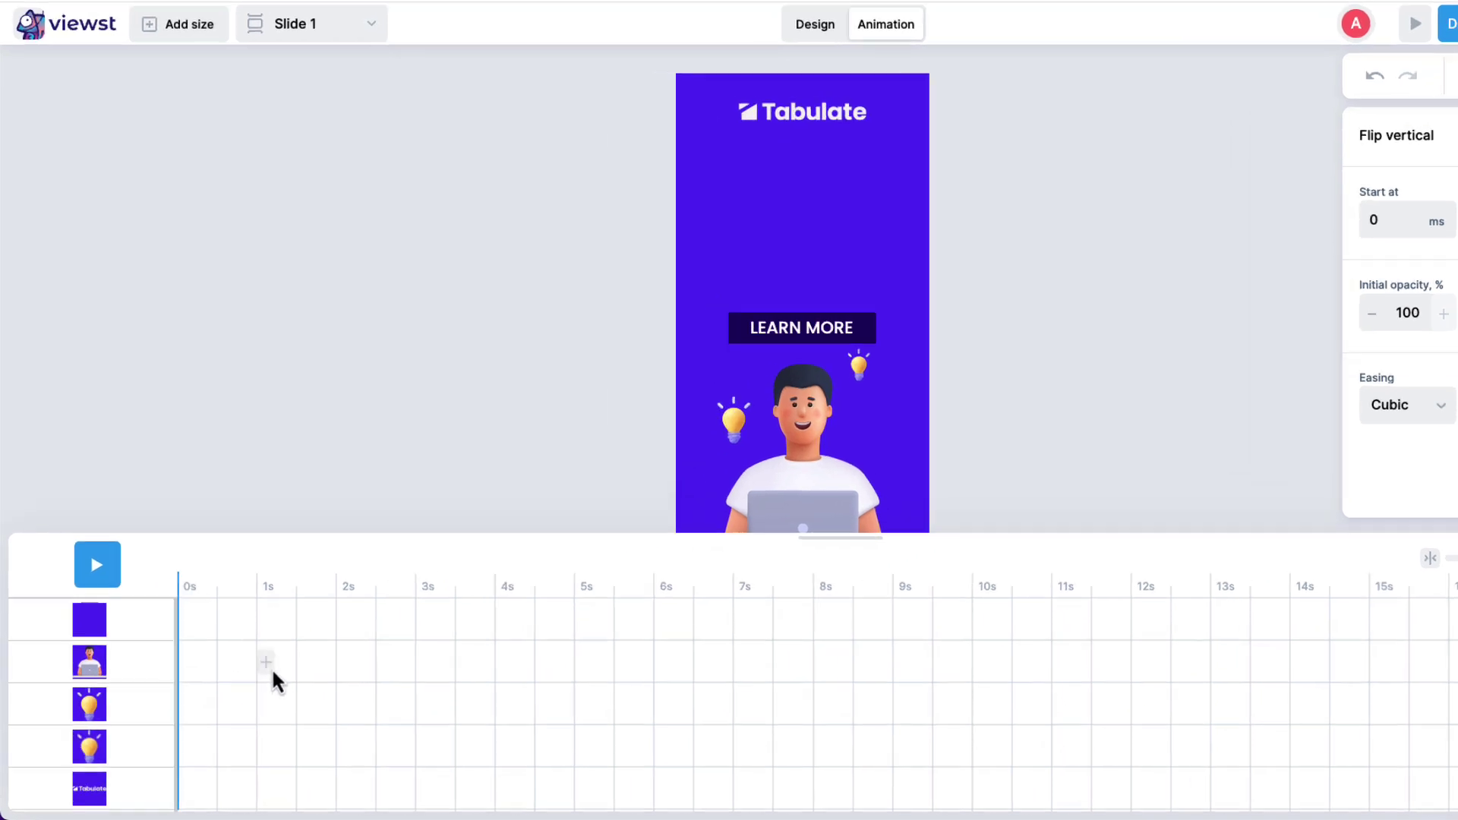
mouse_move(247, 682)
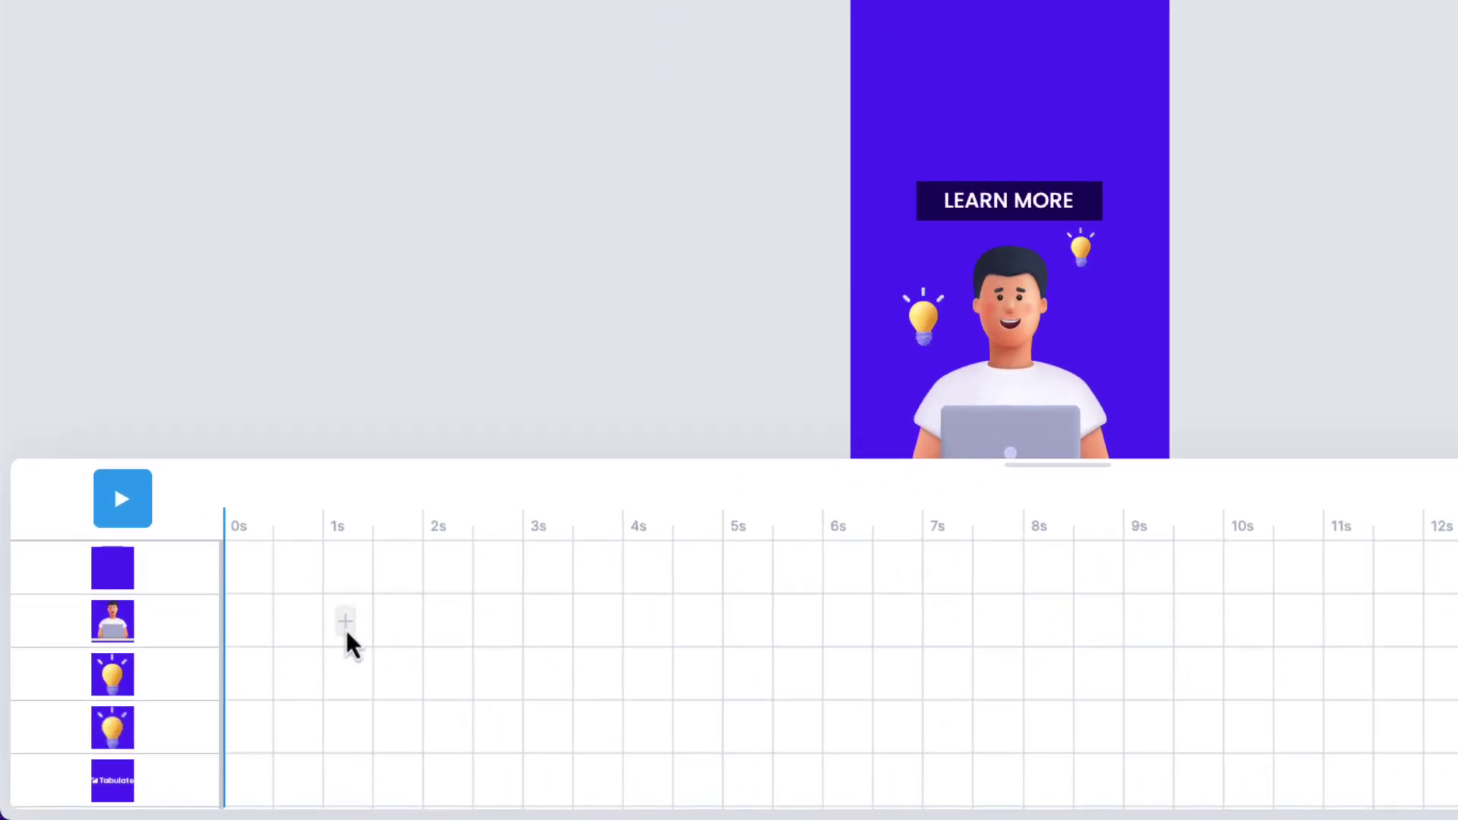
left_click(329, 622)
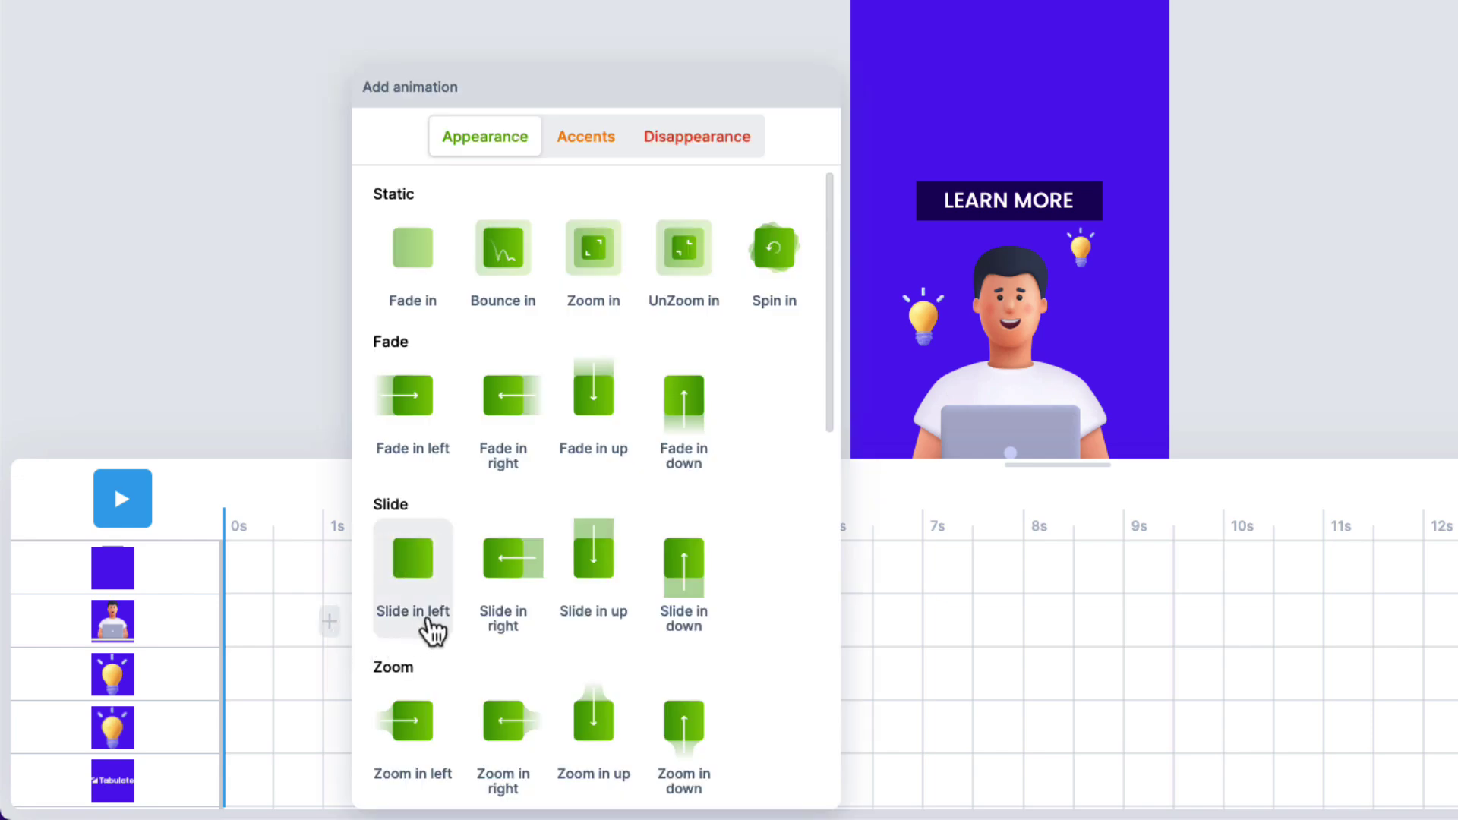
left_click(688, 586)
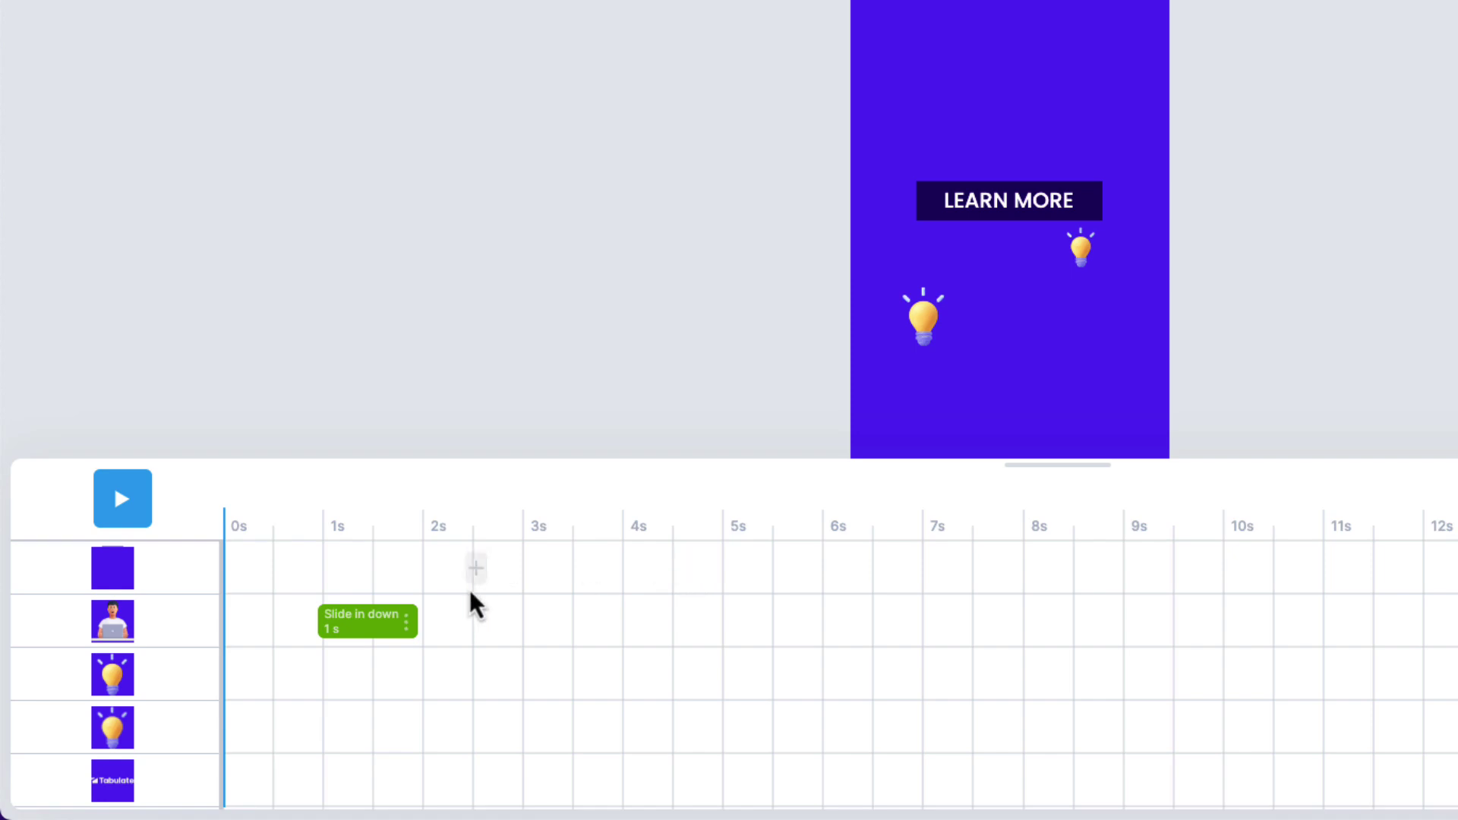
Set the man's Slide in down animation to start at 1000 ms and play the whole animation from the beginning.
left_click_drag(225, 526, 307, 532)
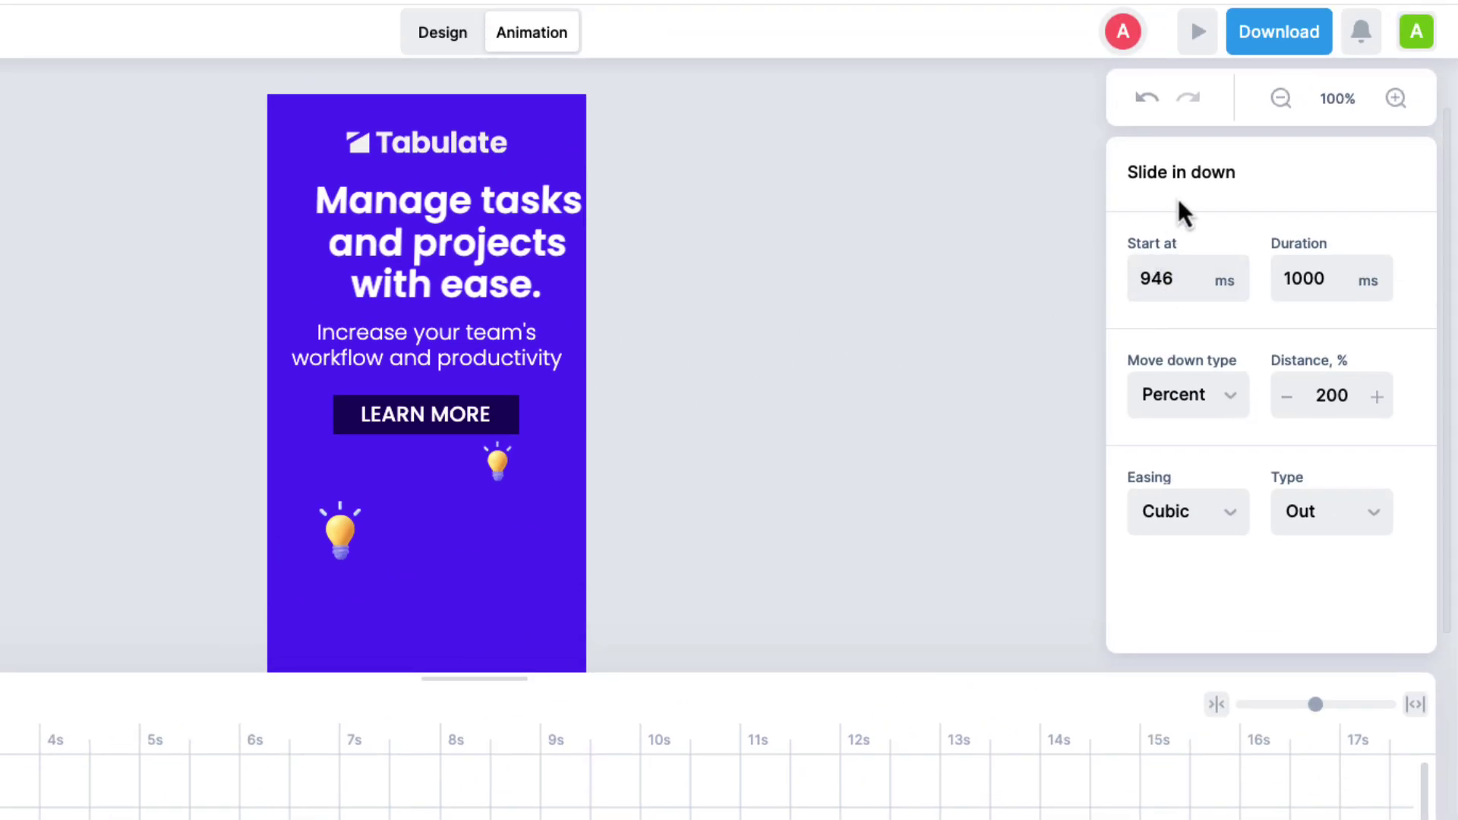
left_click_drag(1179, 283, 1128, 279)
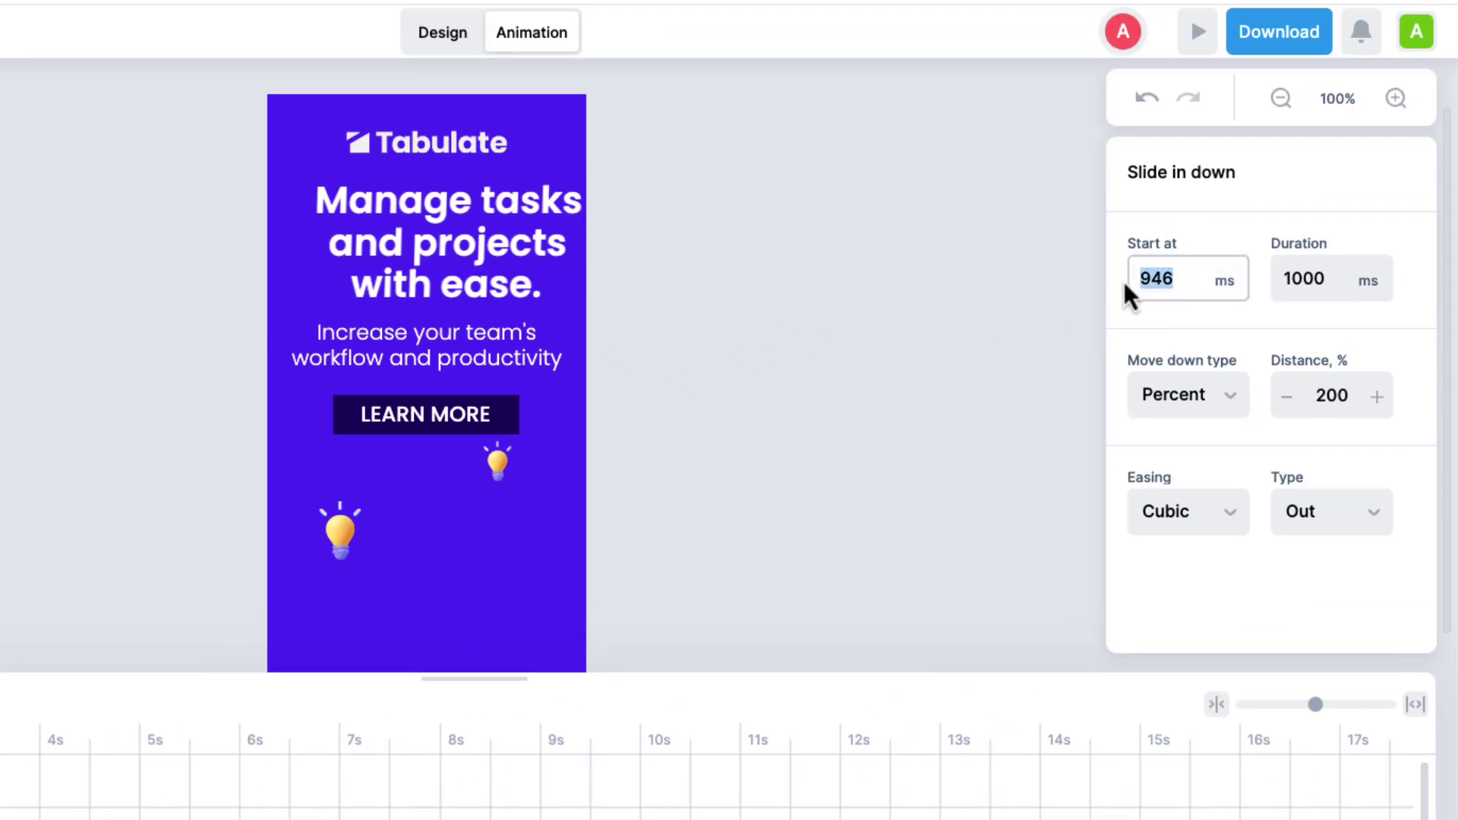
type("1000")
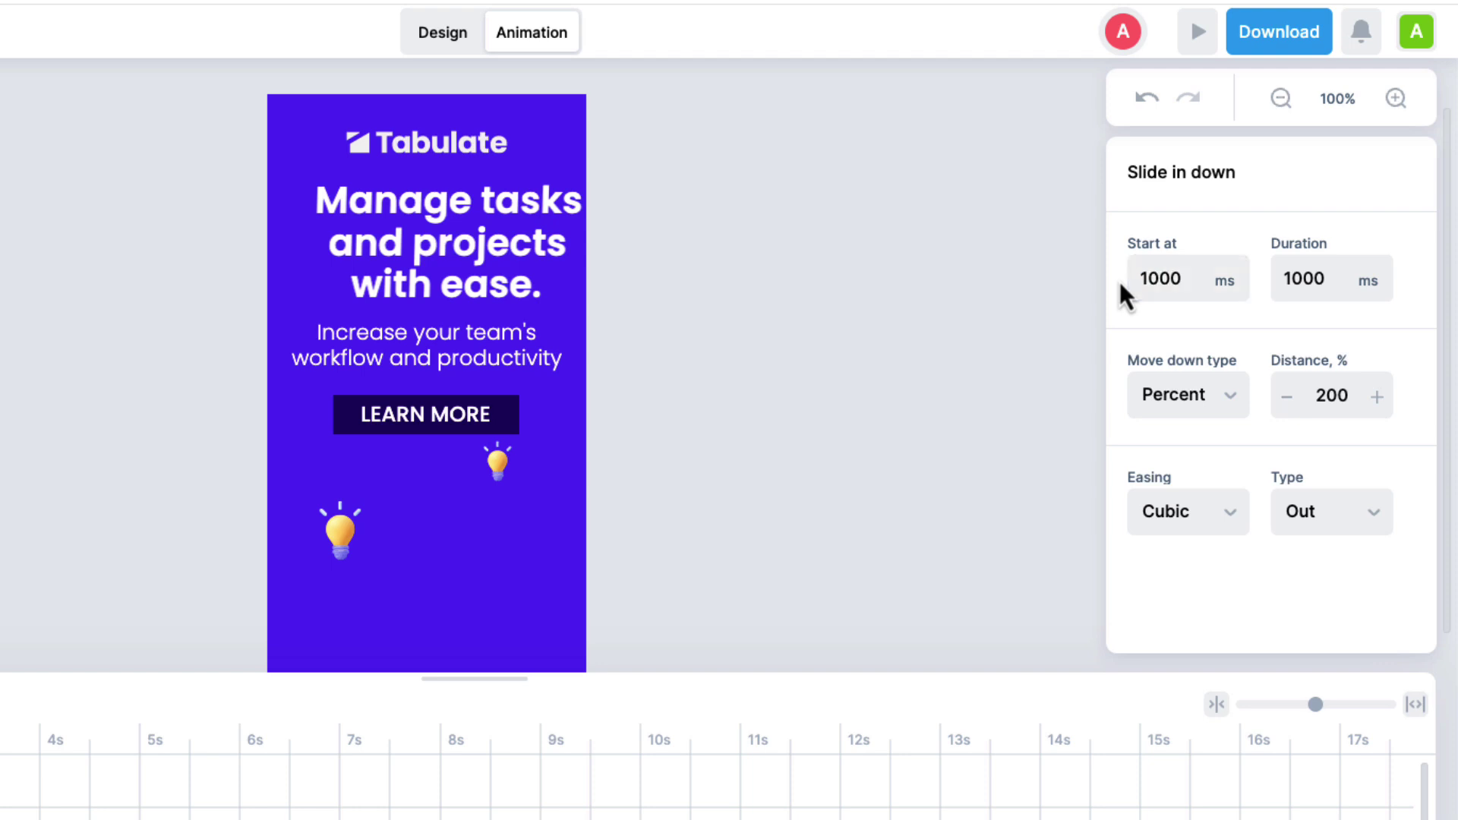
key("Return")
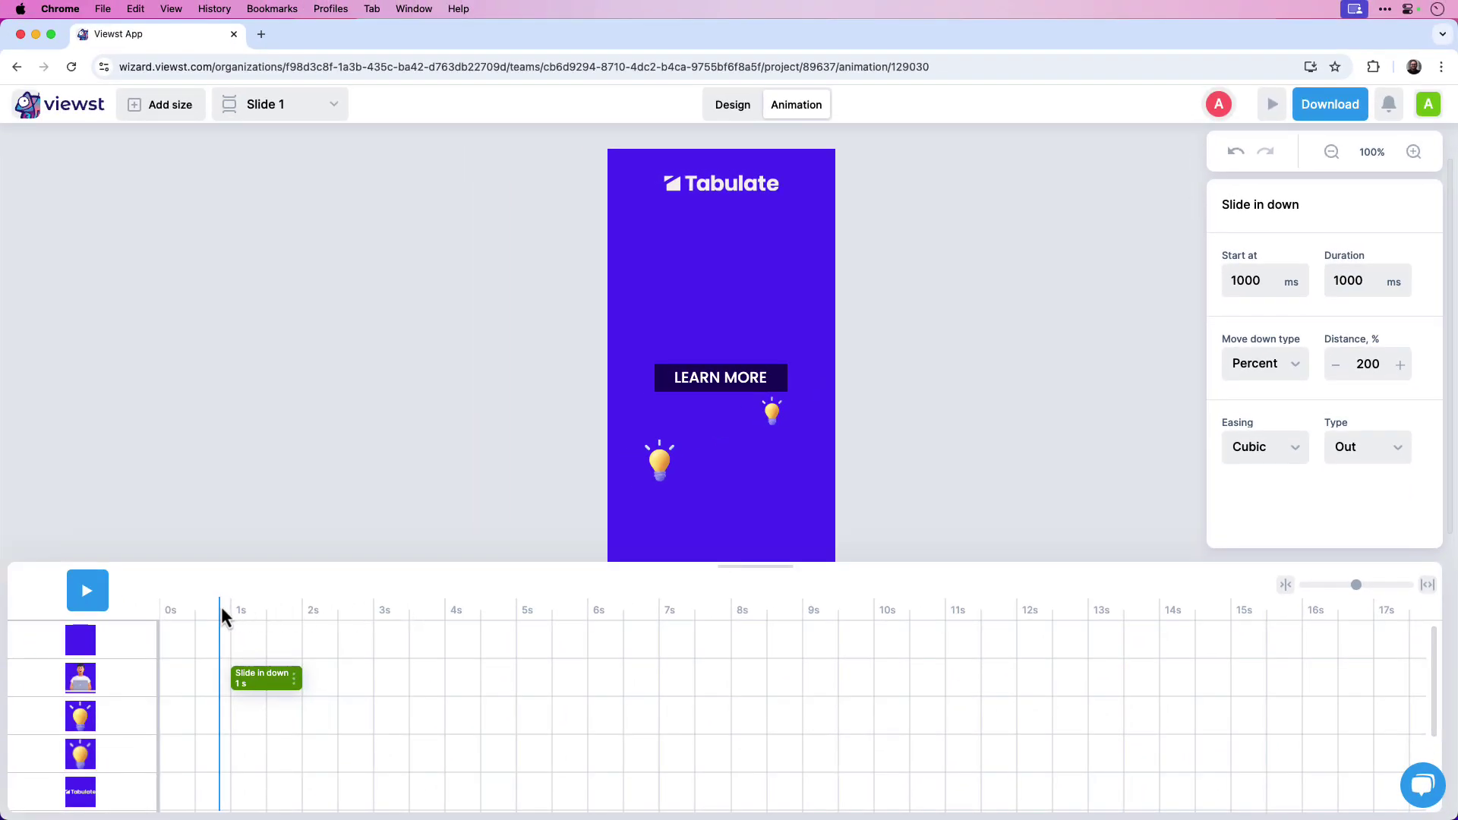
left_click_drag(219, 607, 149, 609)
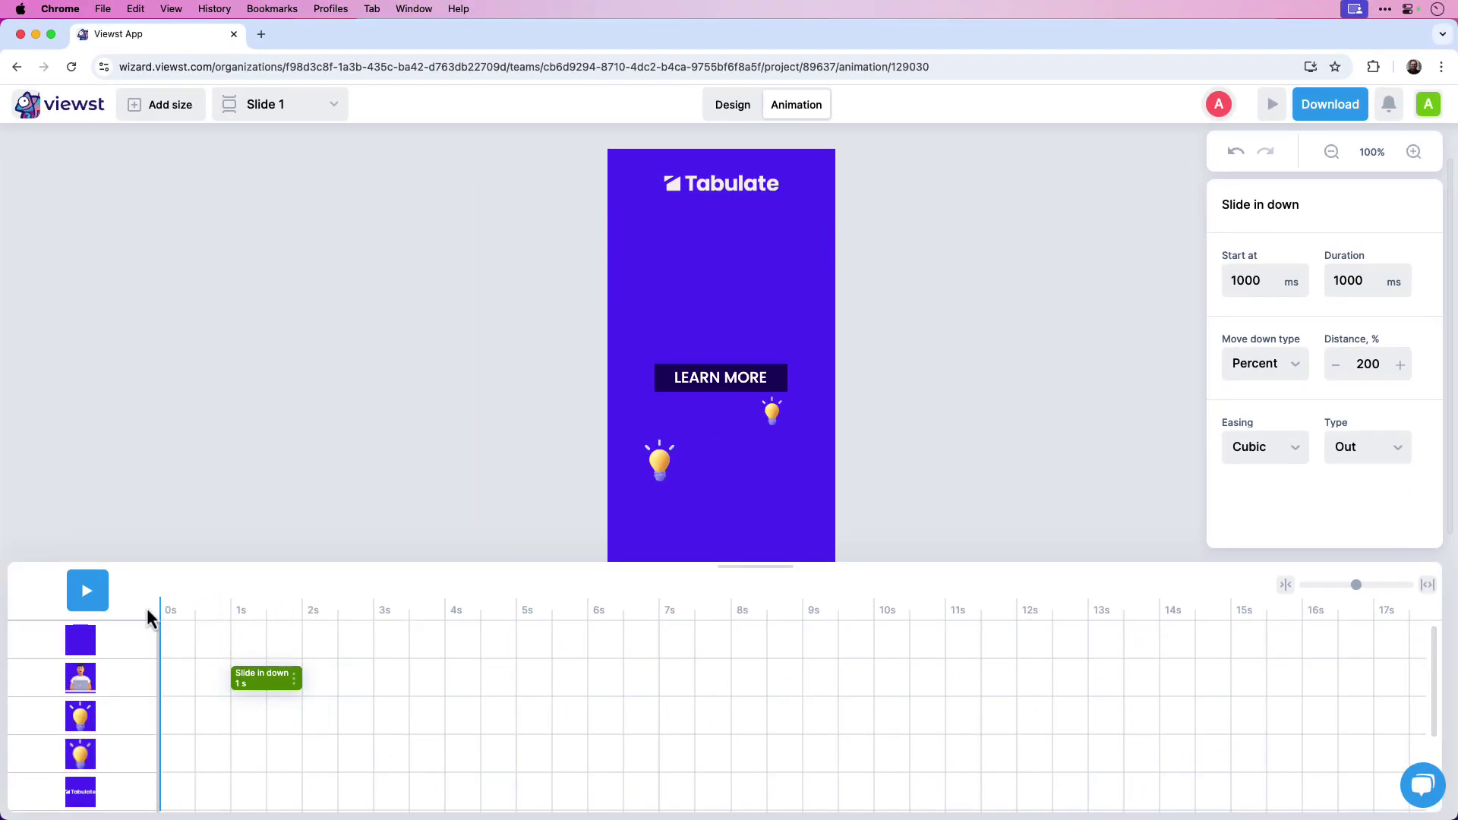
left_click(93, 605)
left_click(92, 606)
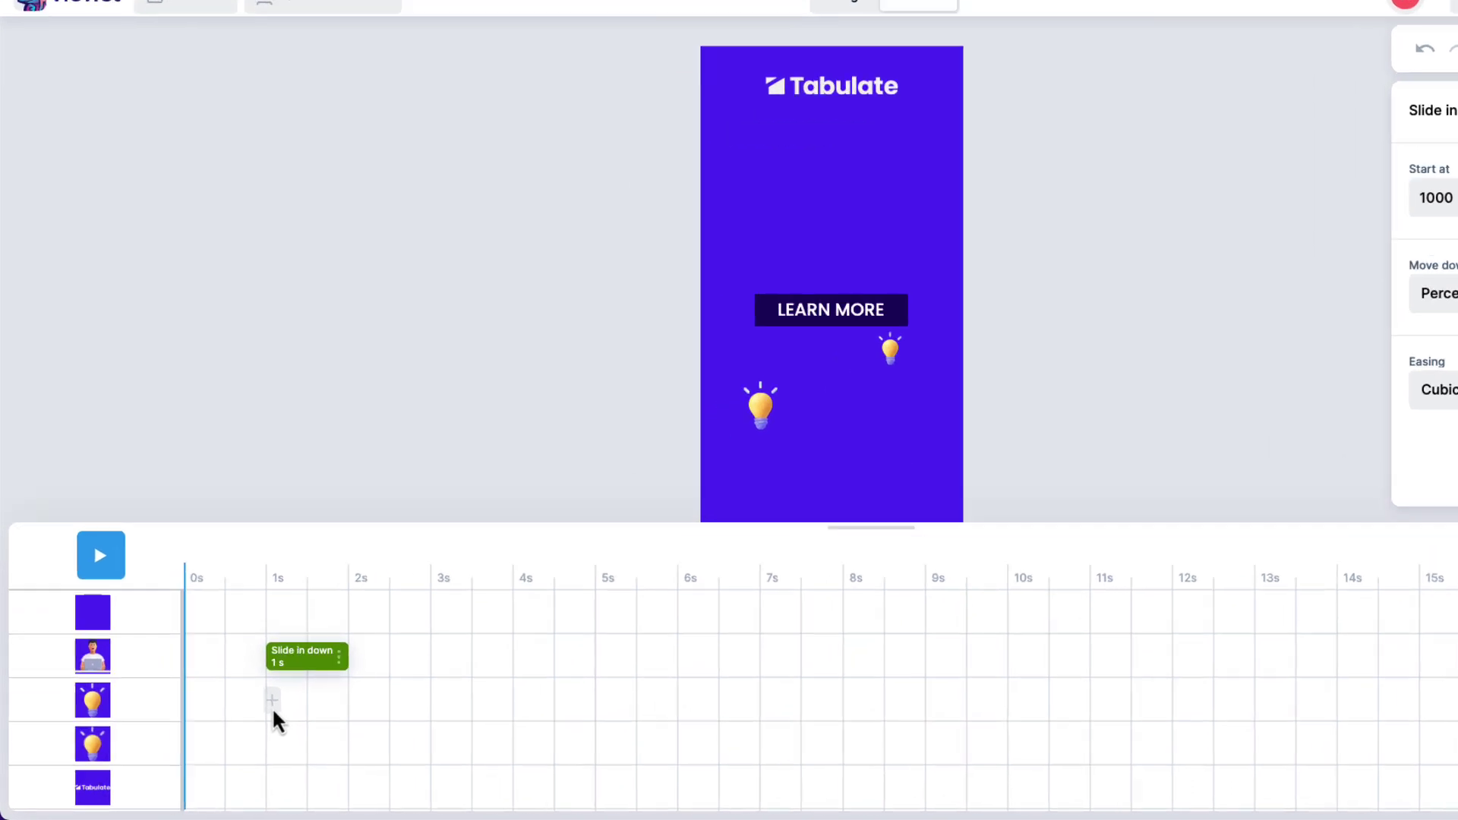
Add a Fade in down appearance animation to the larger light bulb starting at 1000 ms and preview the animation.
left_click(237, 723)
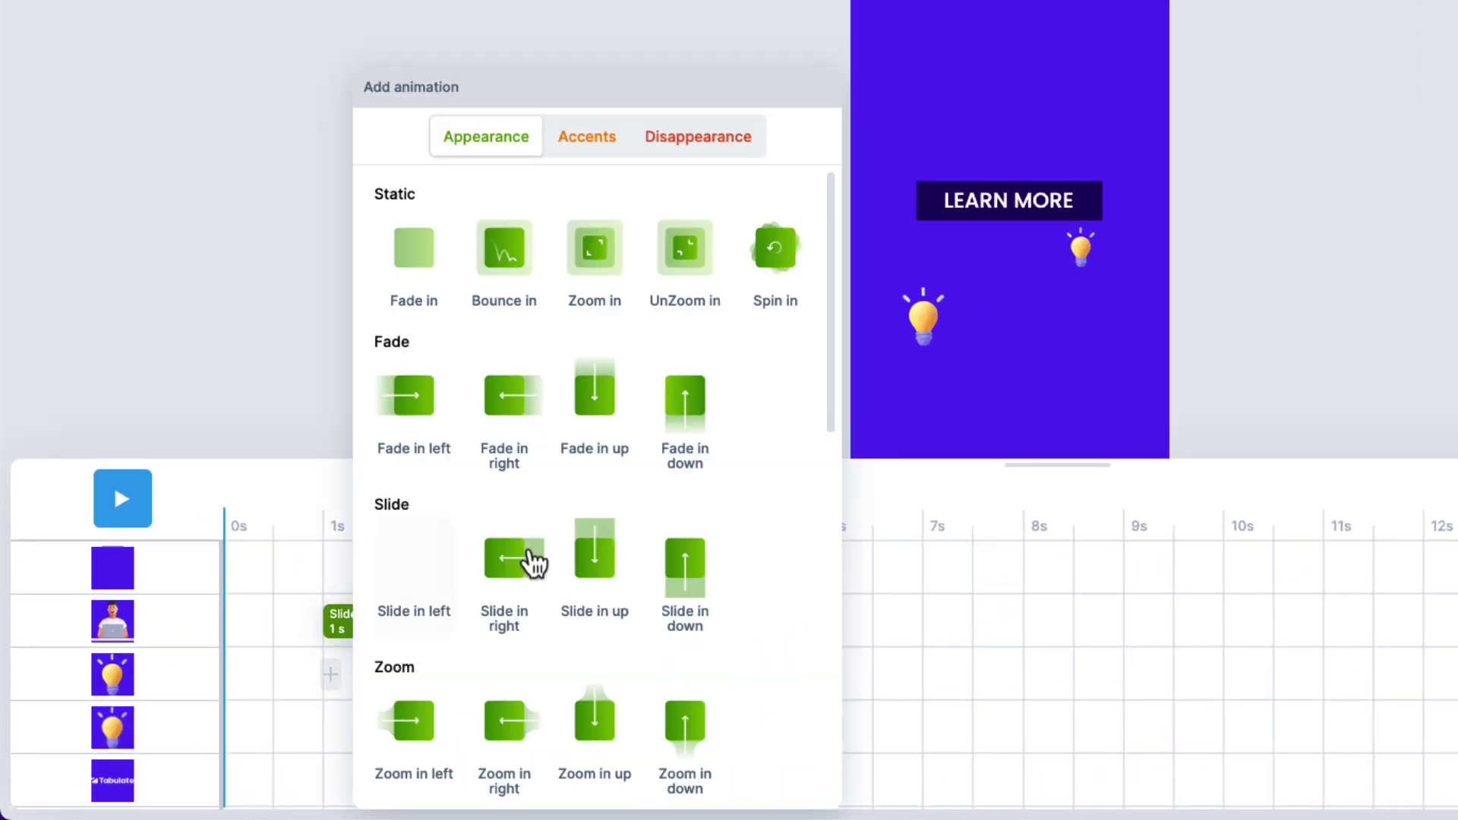
left_click(686, 410)
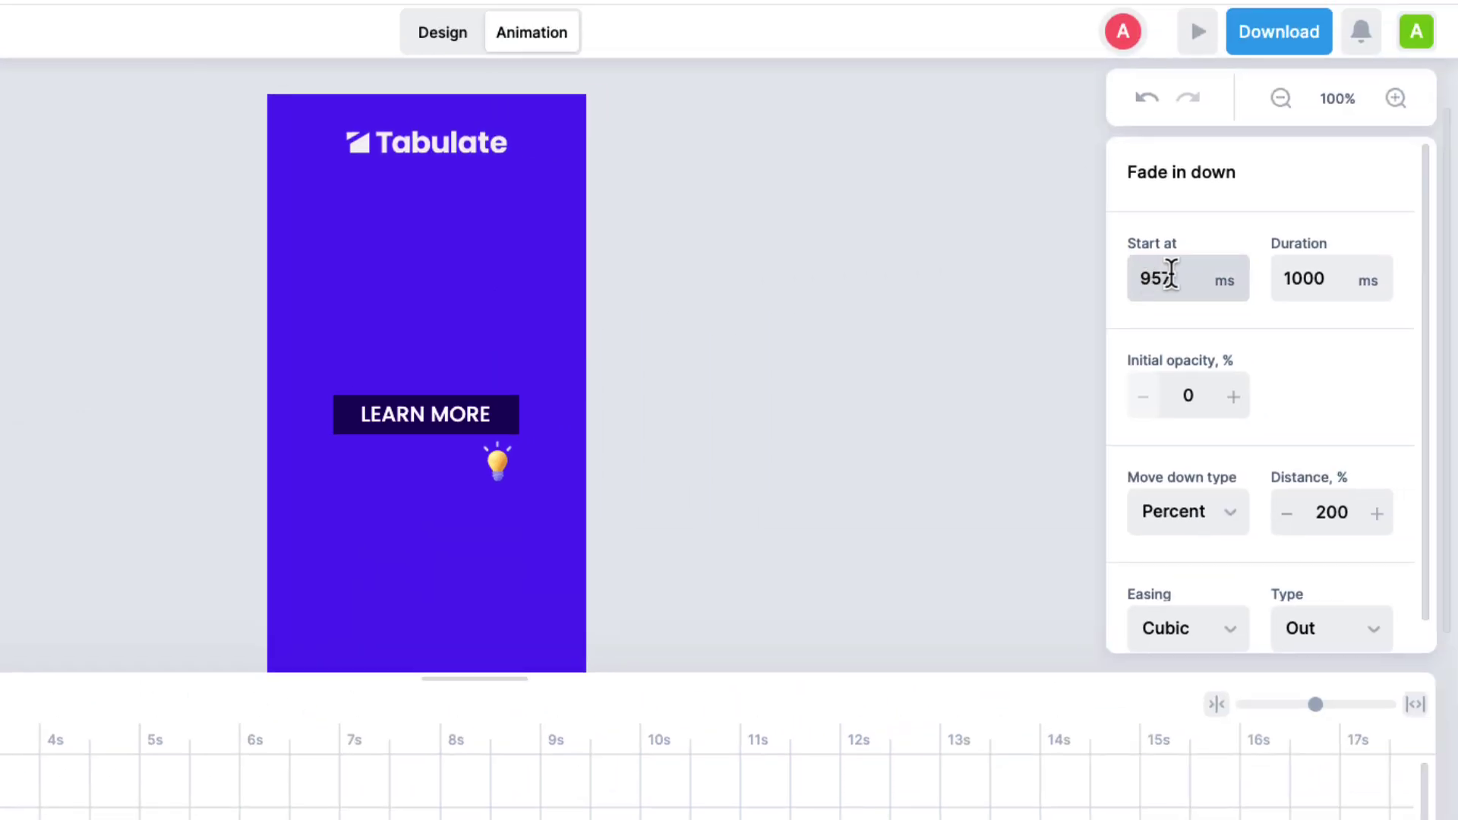
left_click_drag(1173, 278, 1119, 275)
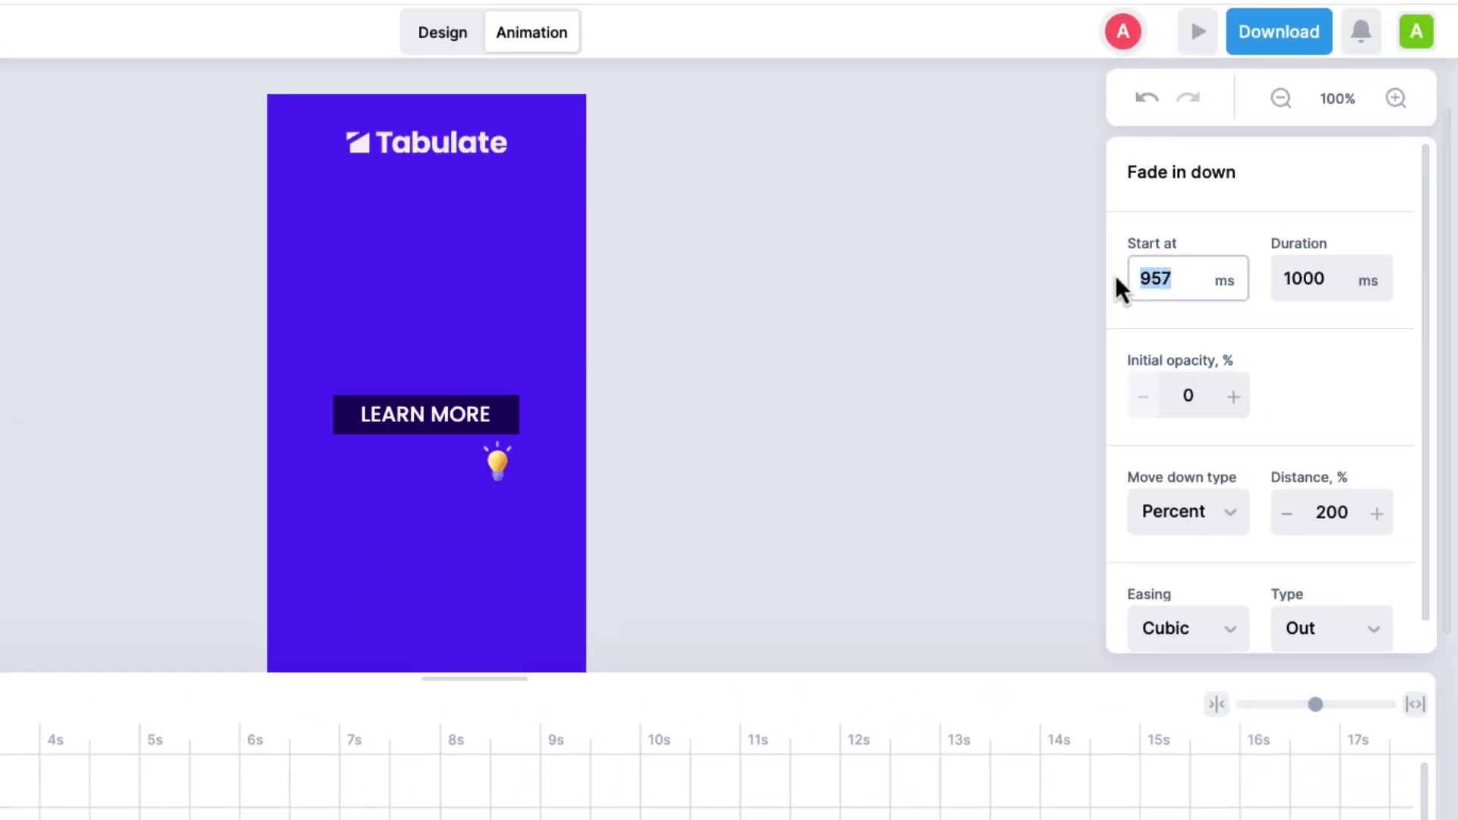
type("1000")
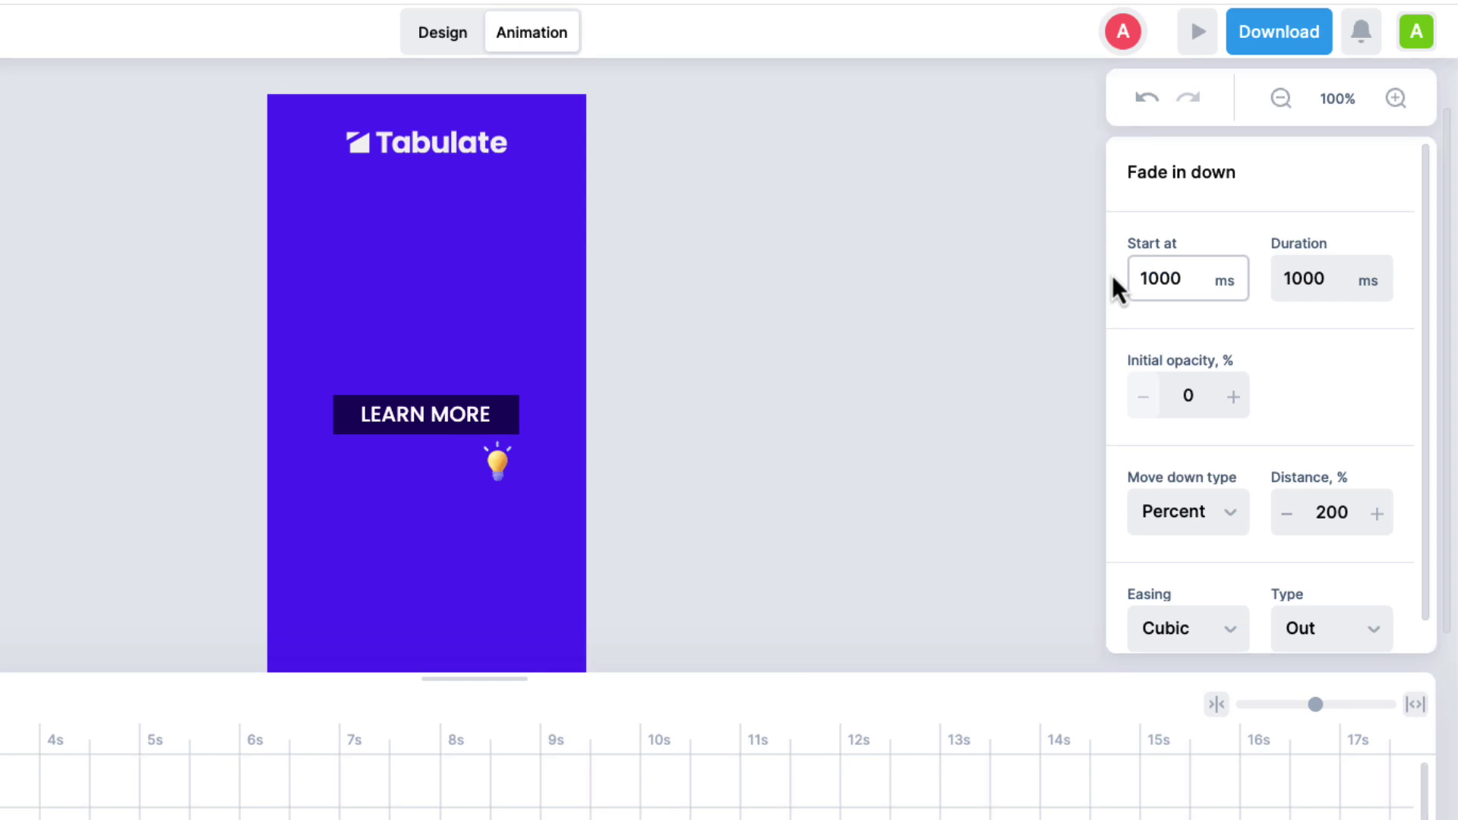
key("Tab")
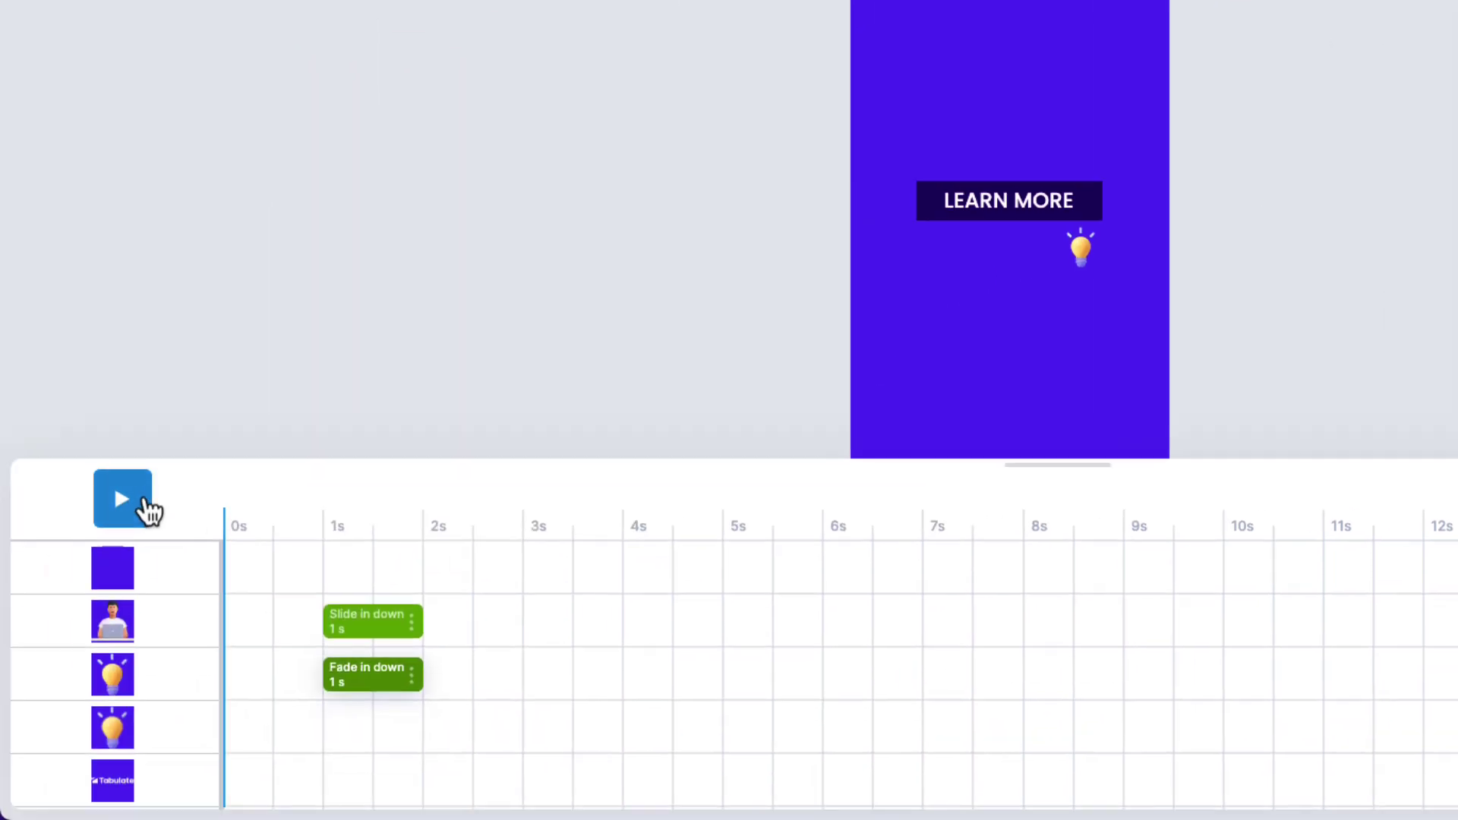
left_click(122, 499)
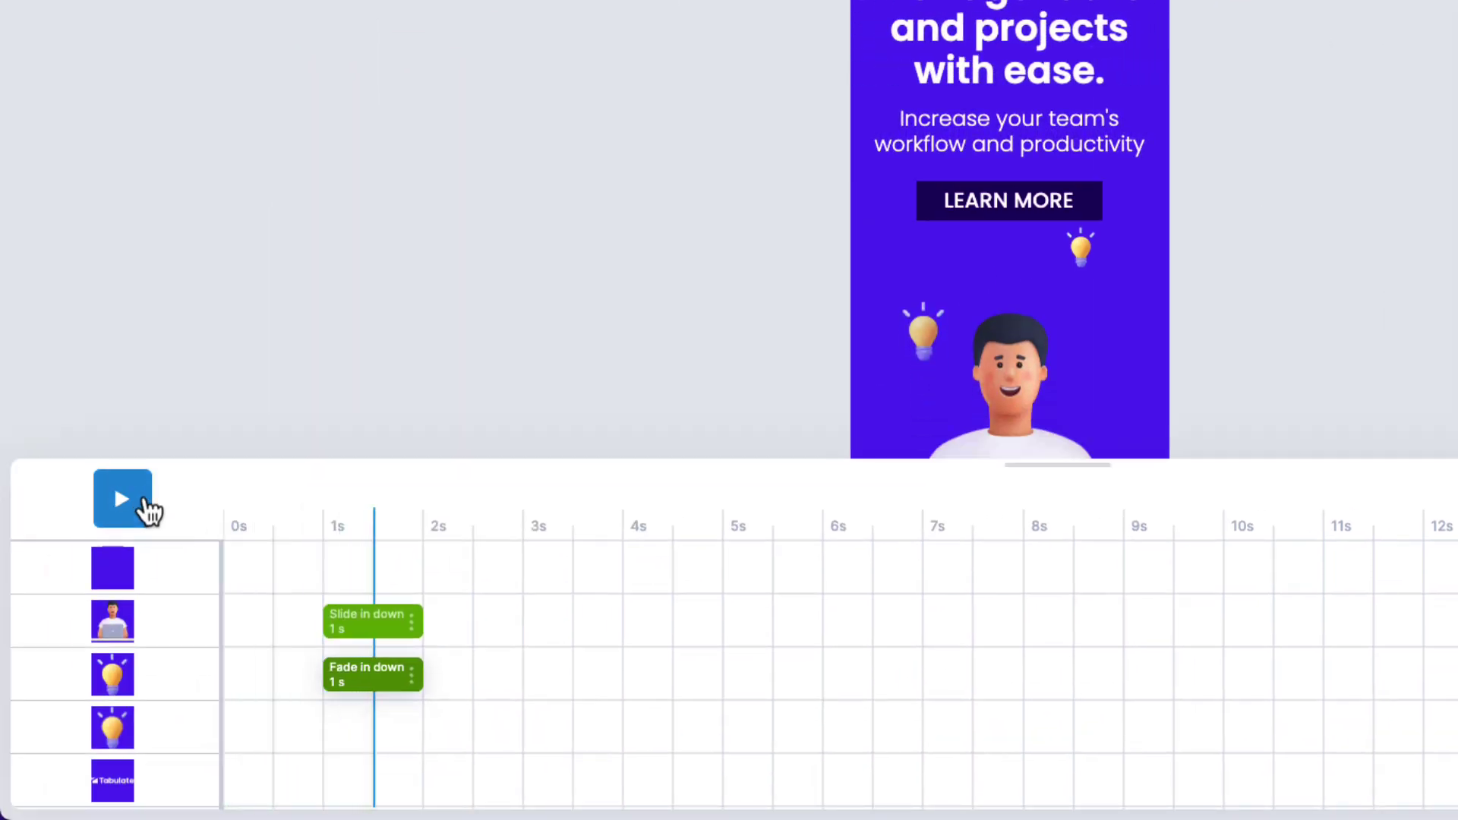
left_click(122, 499)
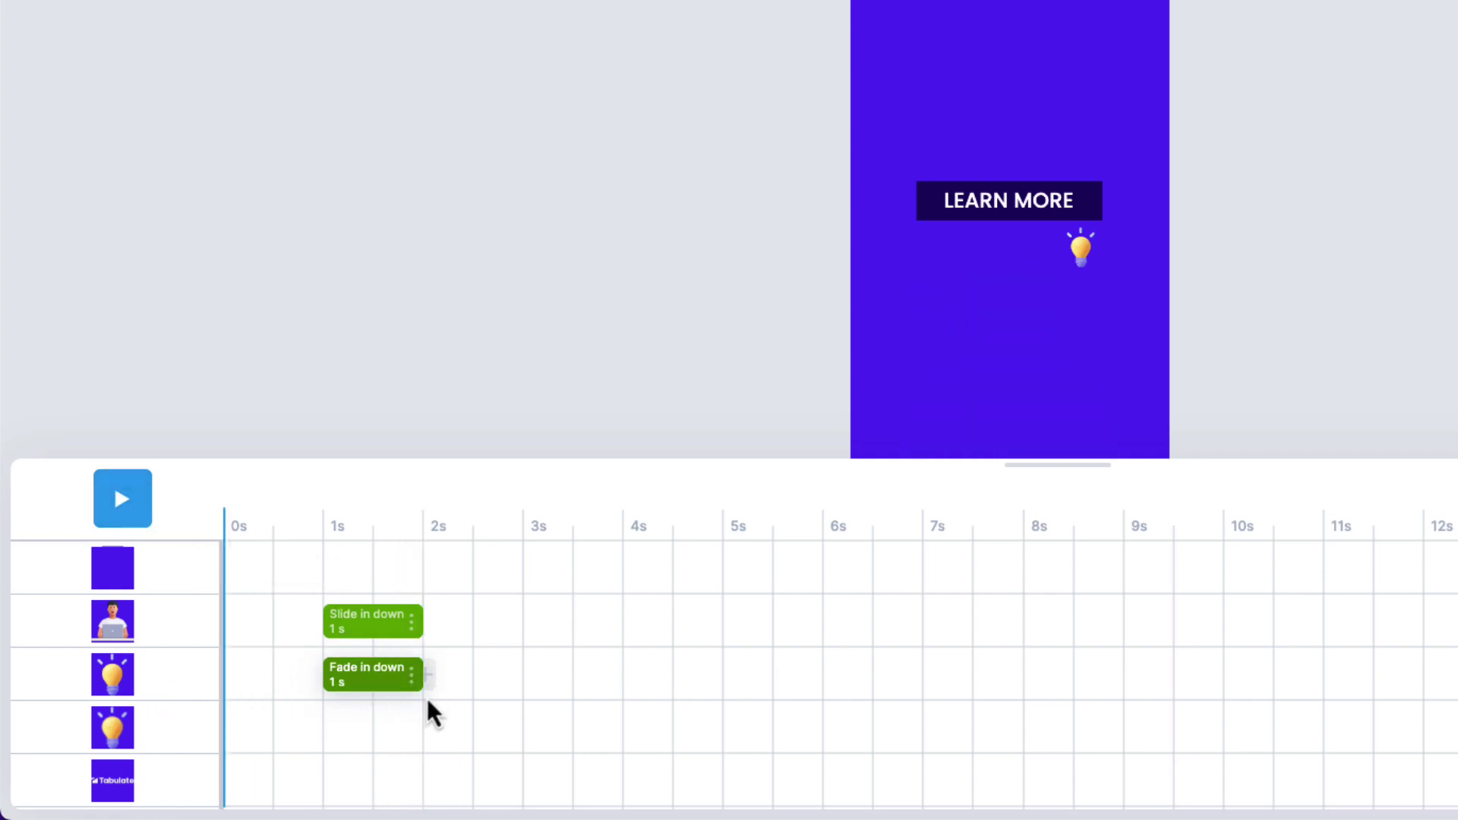
Add a Floating horizontal accent animation to the larger light bulb just after its Fade in down.
left_click(447, 676)
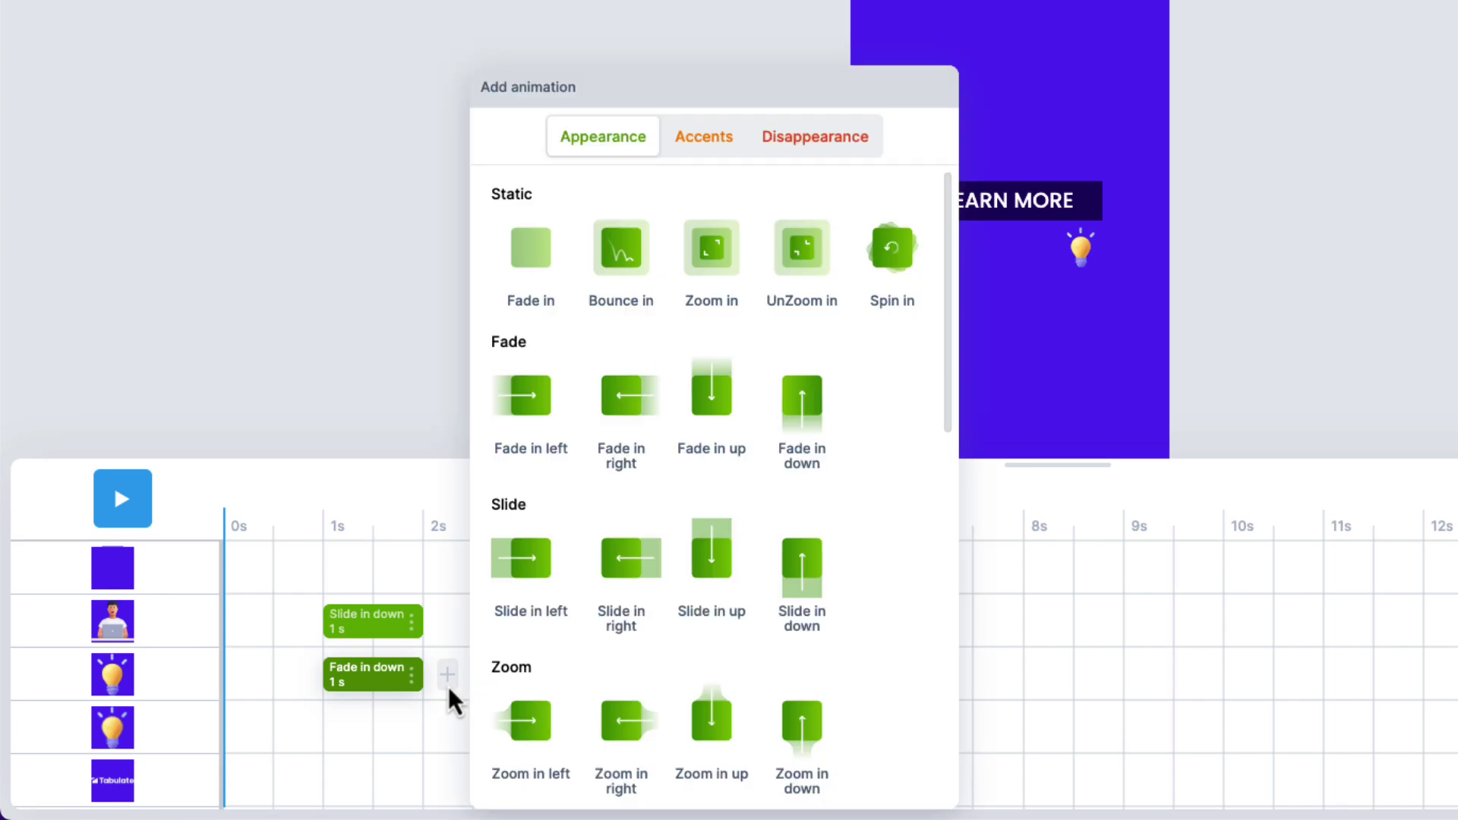
left_click(705, 141)
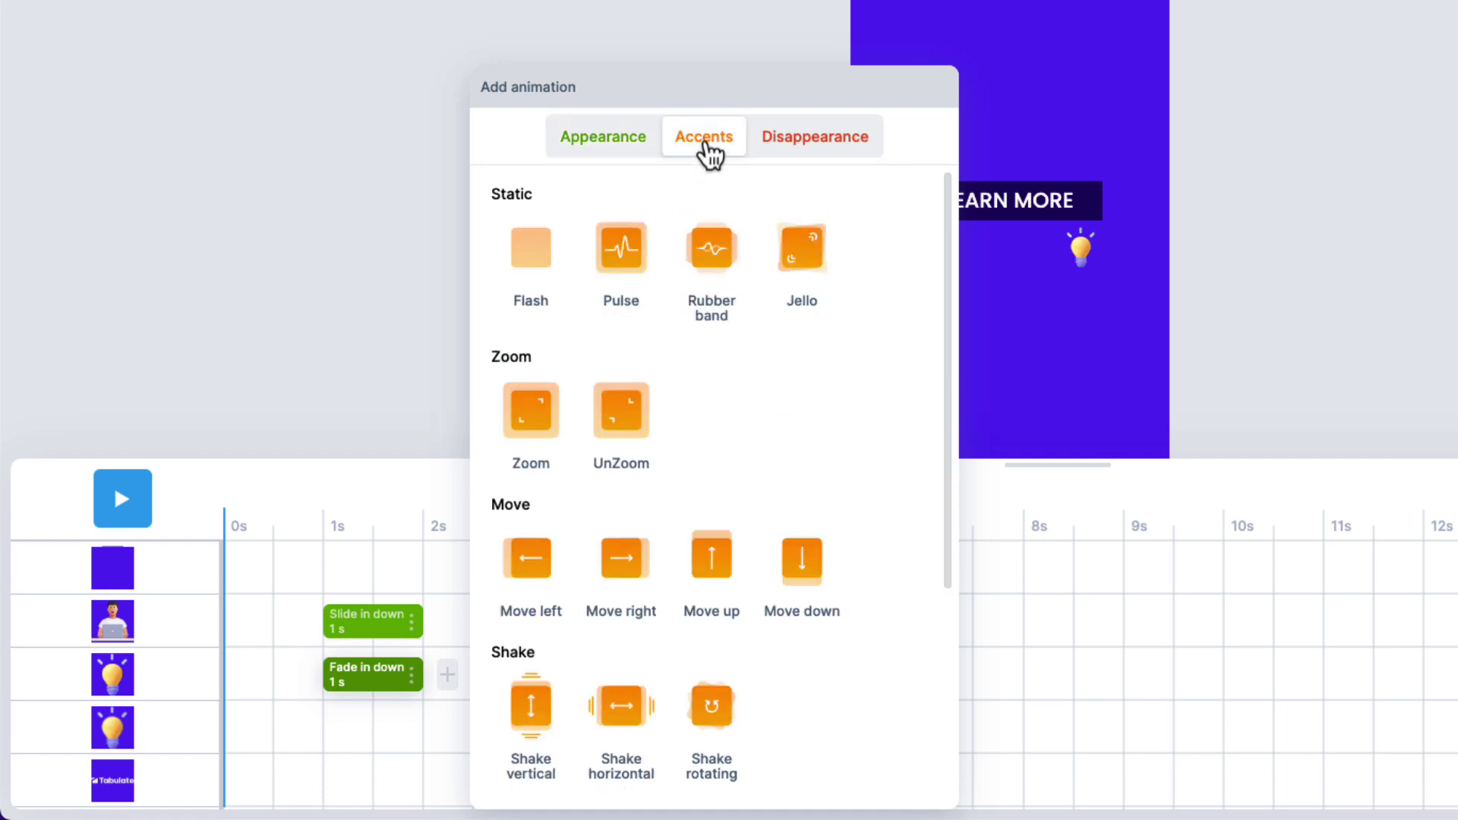
left_click_drag(950, 244, 939, 470)
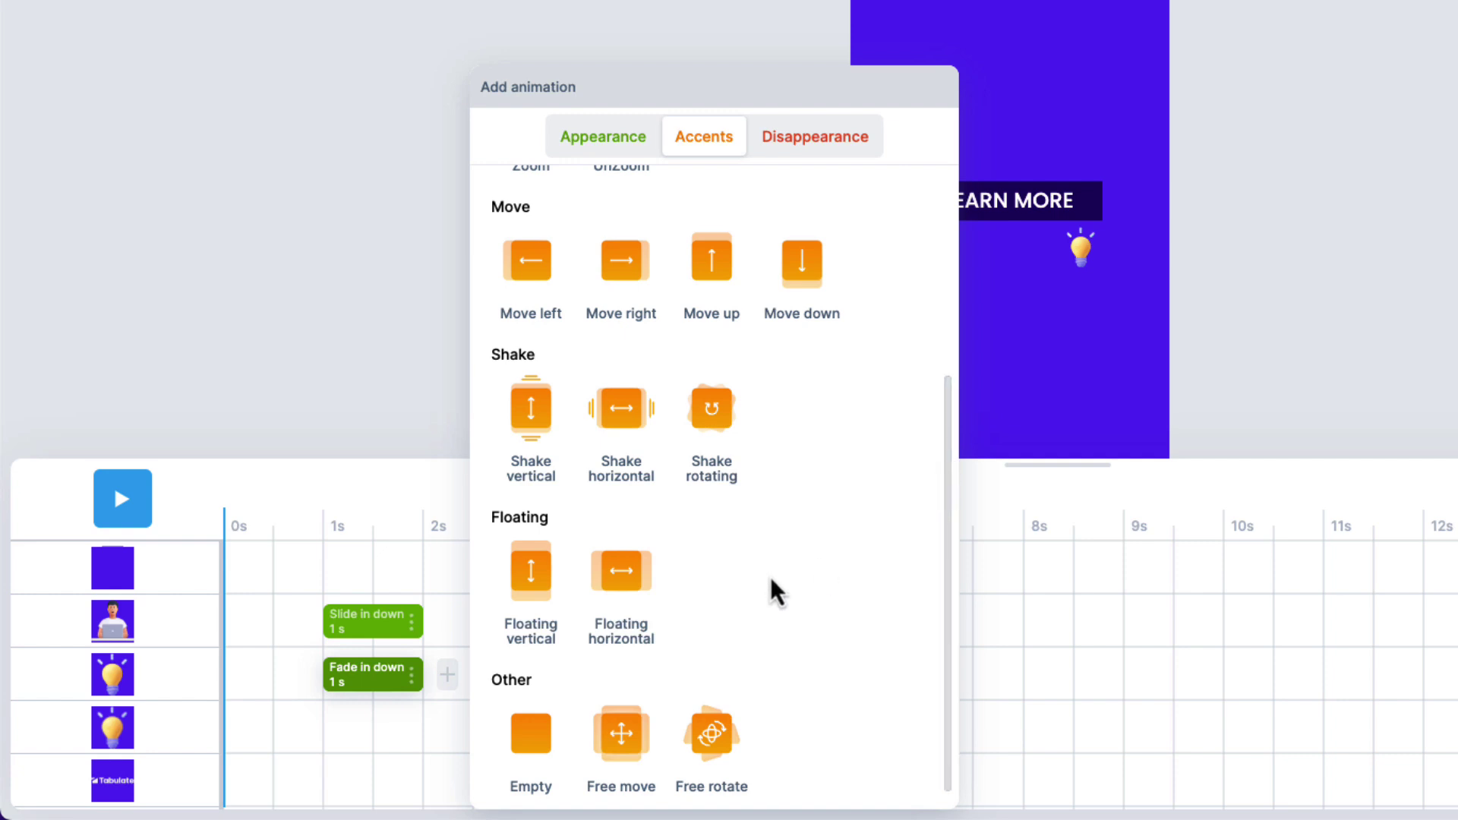
left_click(627, 593)
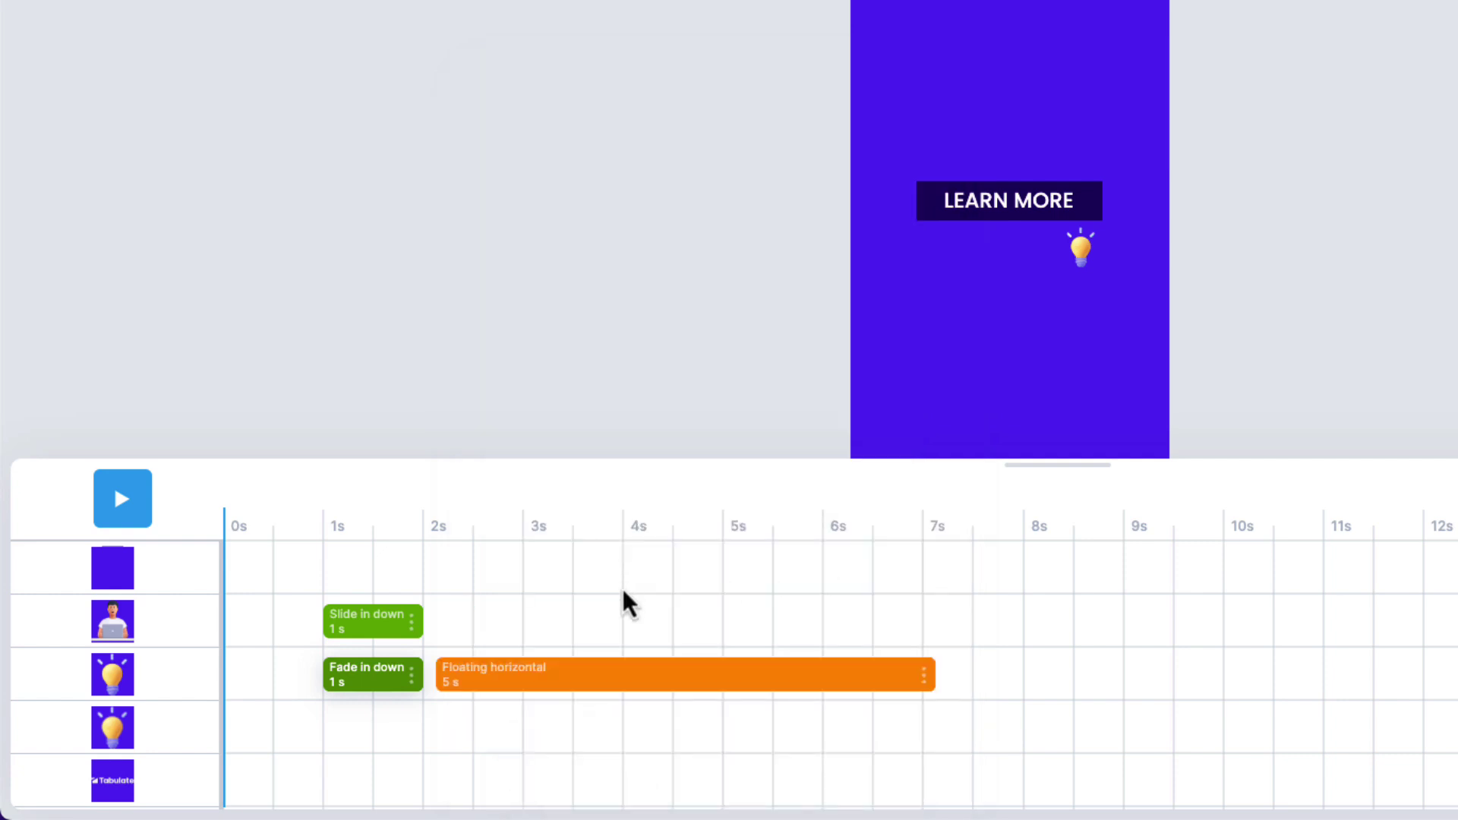
Set the larger bulb's Floating horizontal animation to start at 2000 ms with a duration of 7000 ms.
left_click(598, 683)
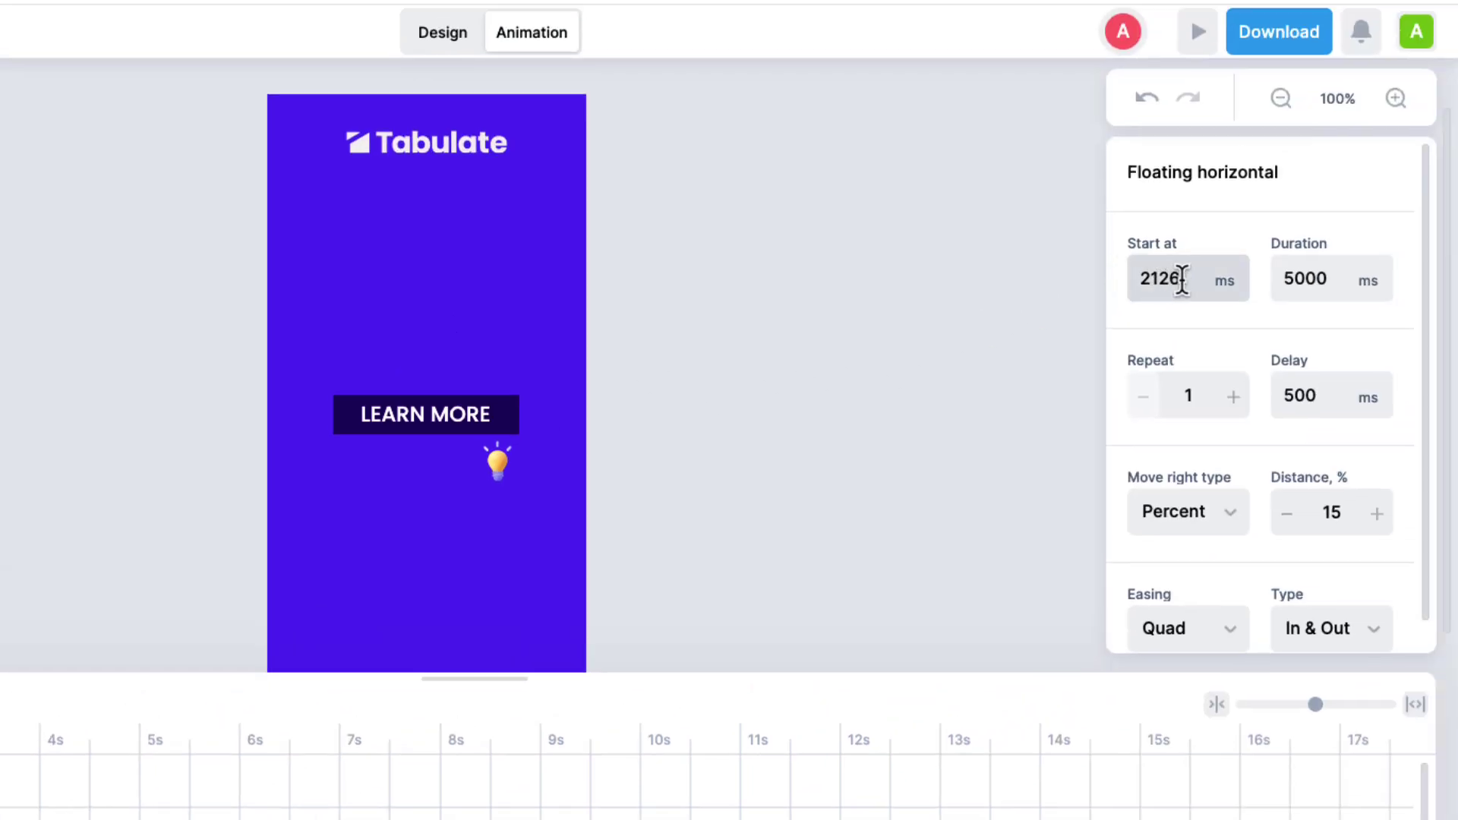
left_click(1182, 279)
left_click_drag(1181, 279, 1123, 292)
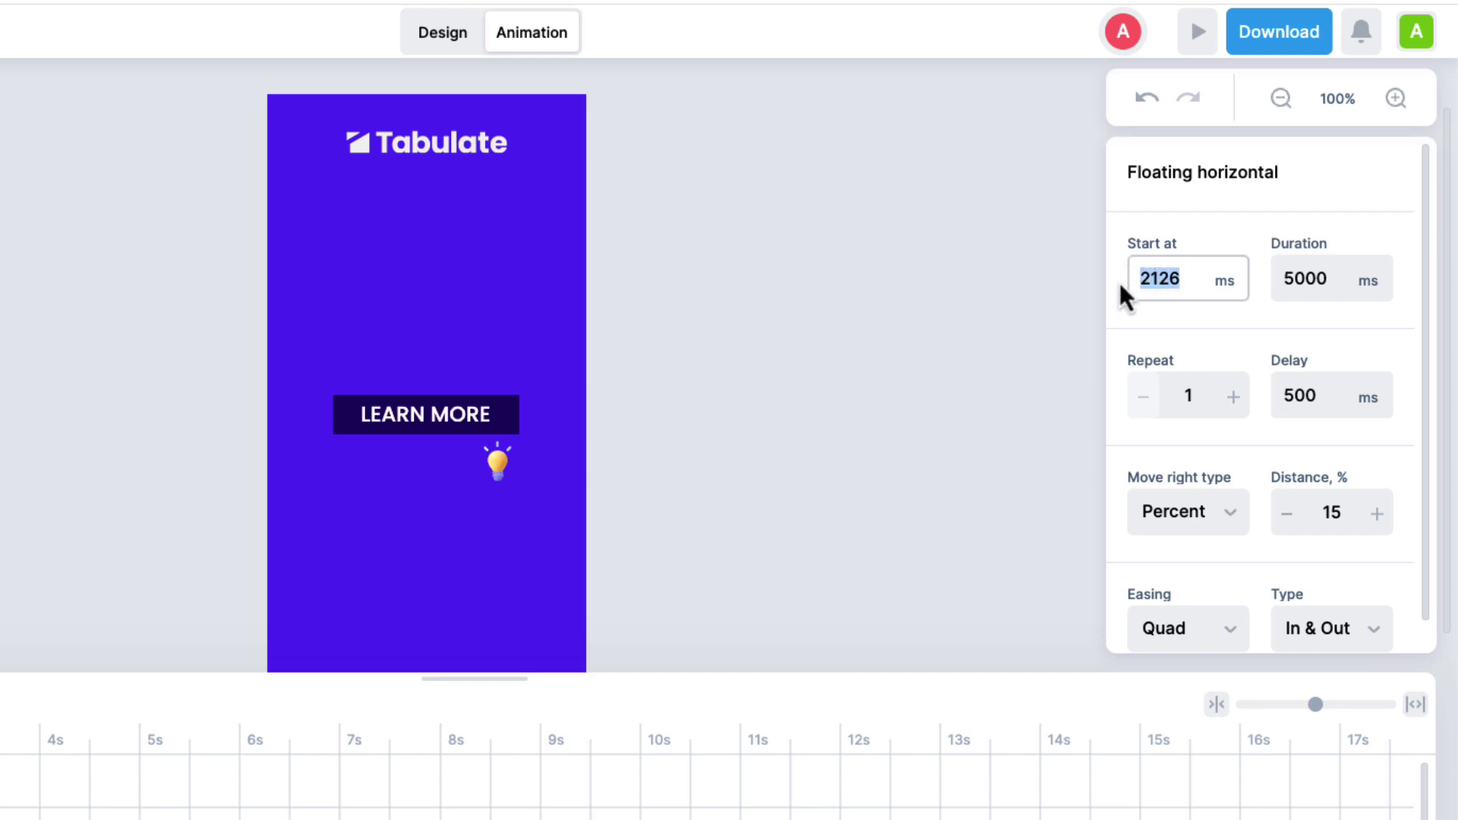
type("2000")
key("Return")
double_click(1285, 278)
key("BackSpace")
type("7000")
key("Return")
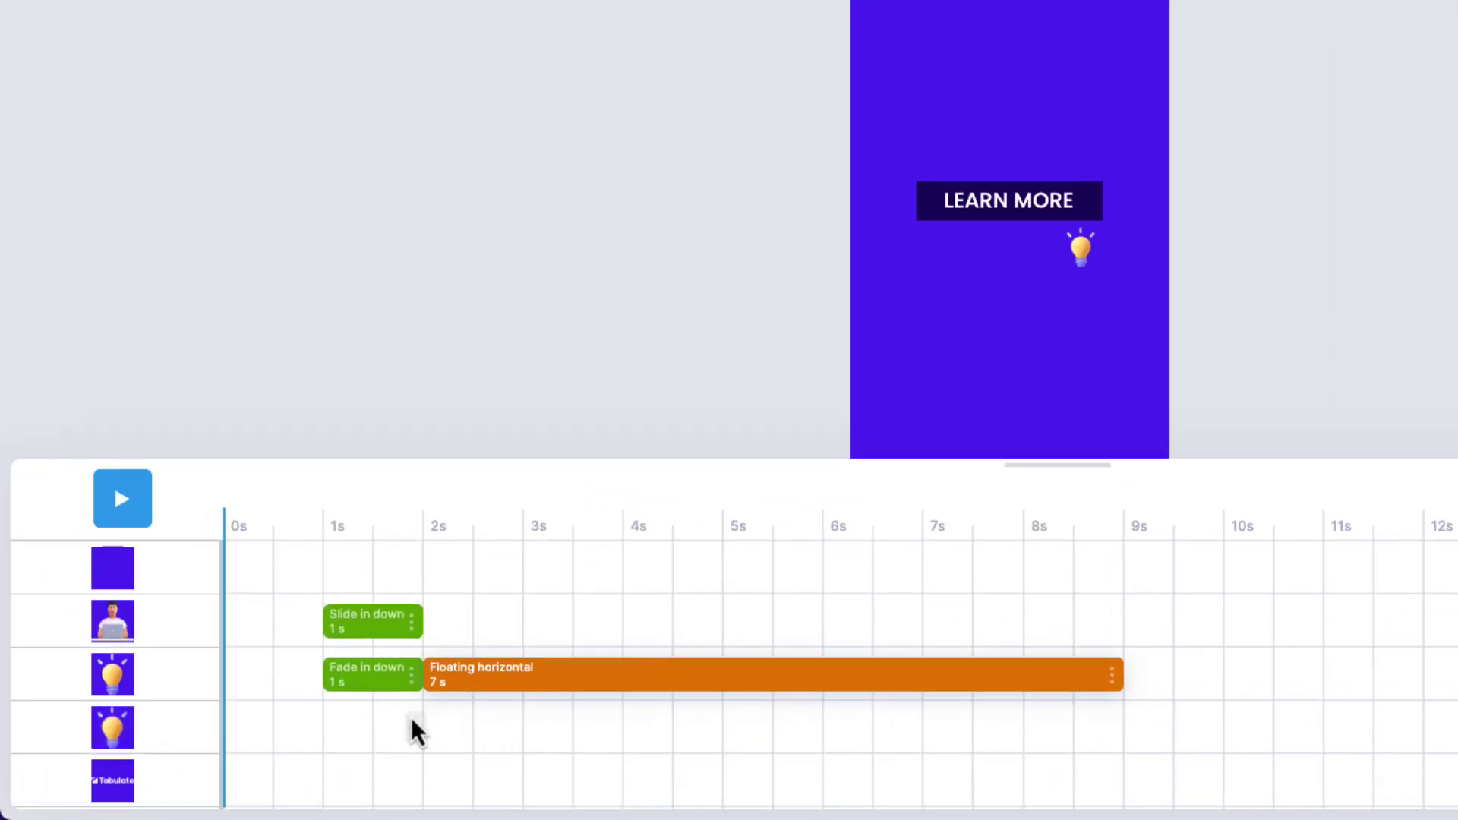
Add a Fade in up appearance animation to the smaller light bulb, starting at 1000 ms.
left_click(344, 734)
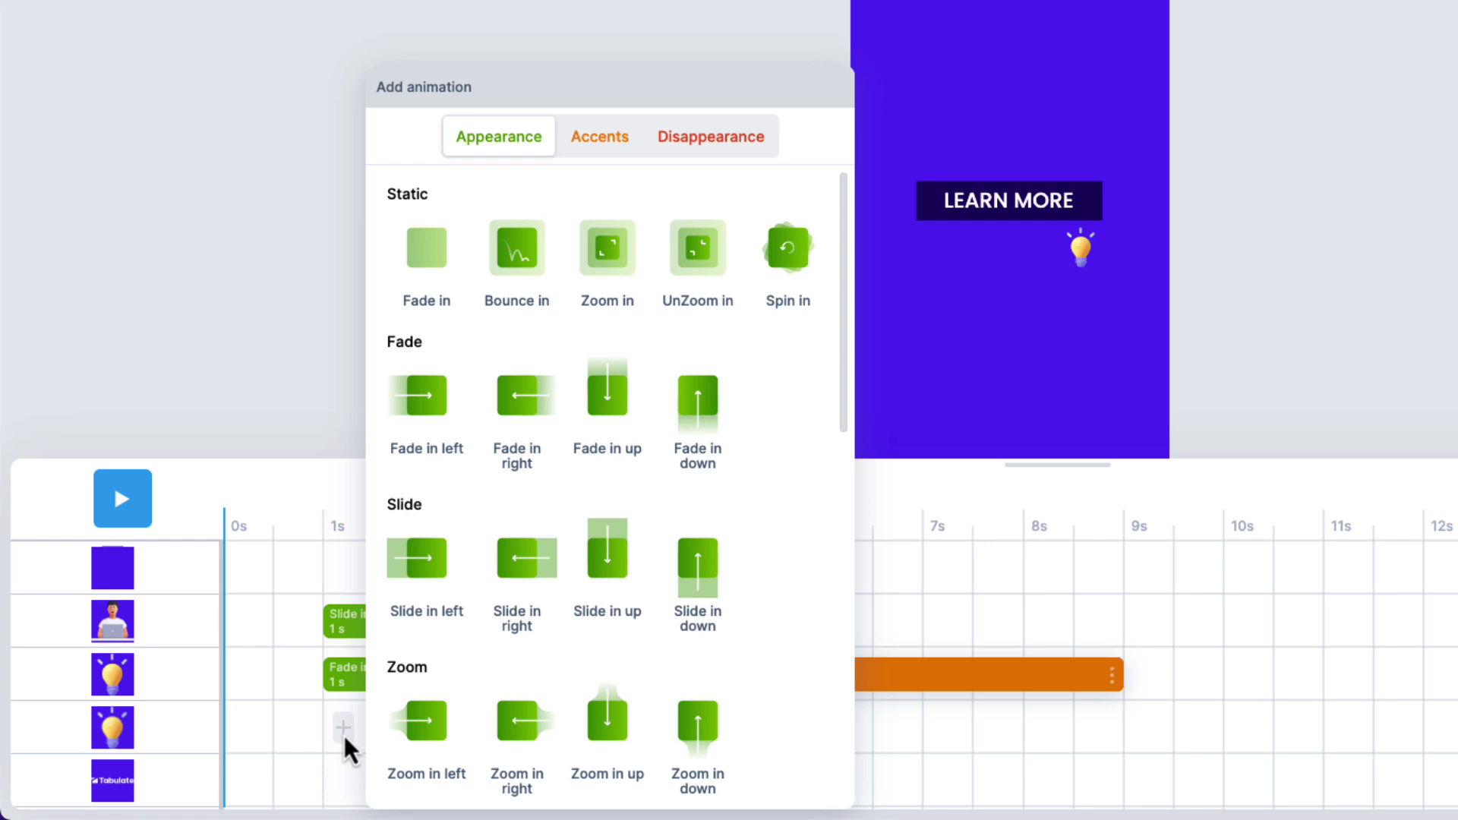
scroll(588, 564, "down", 3)
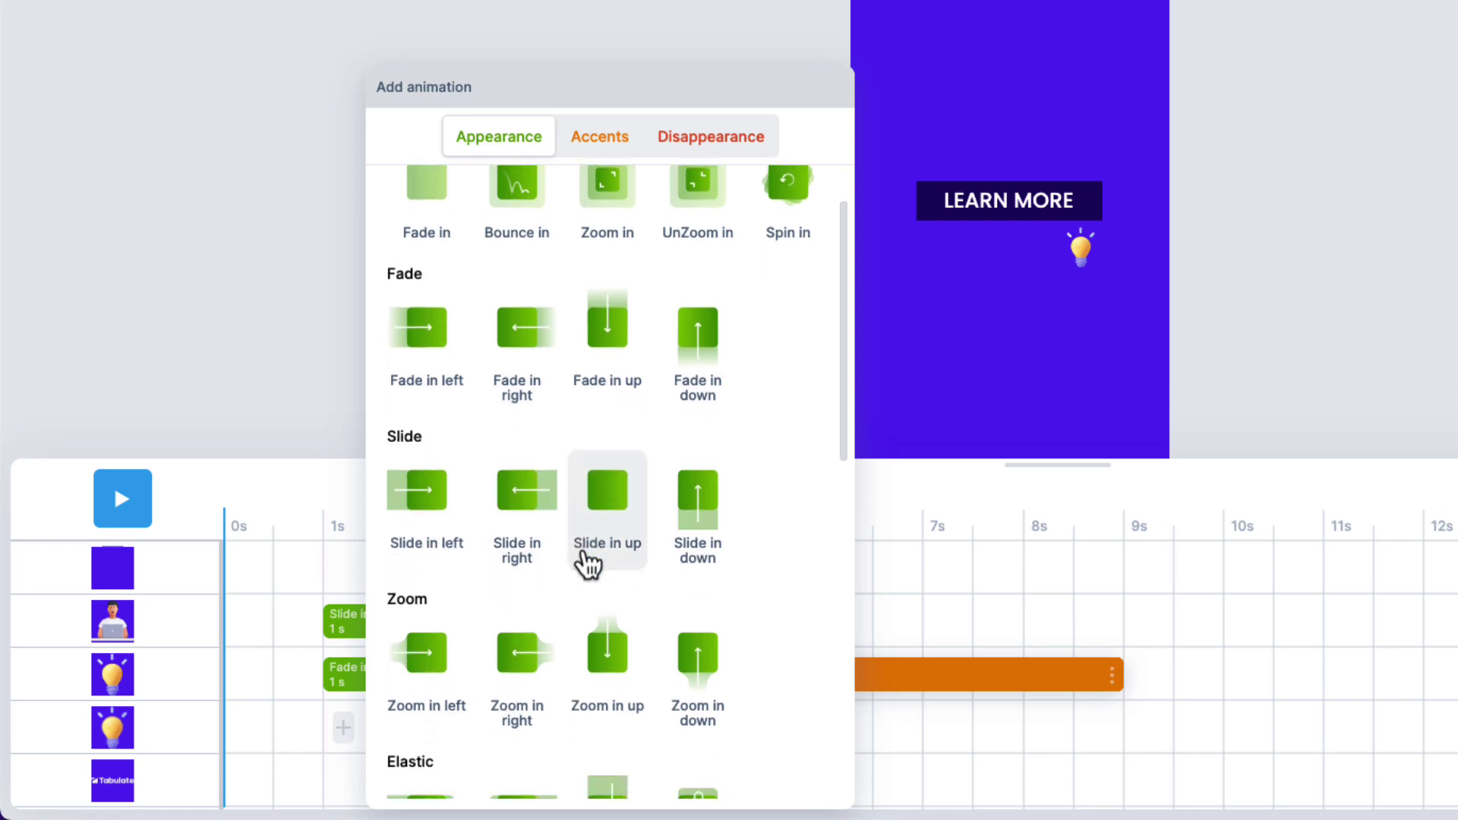
scroll(589, 563, "up", 3)
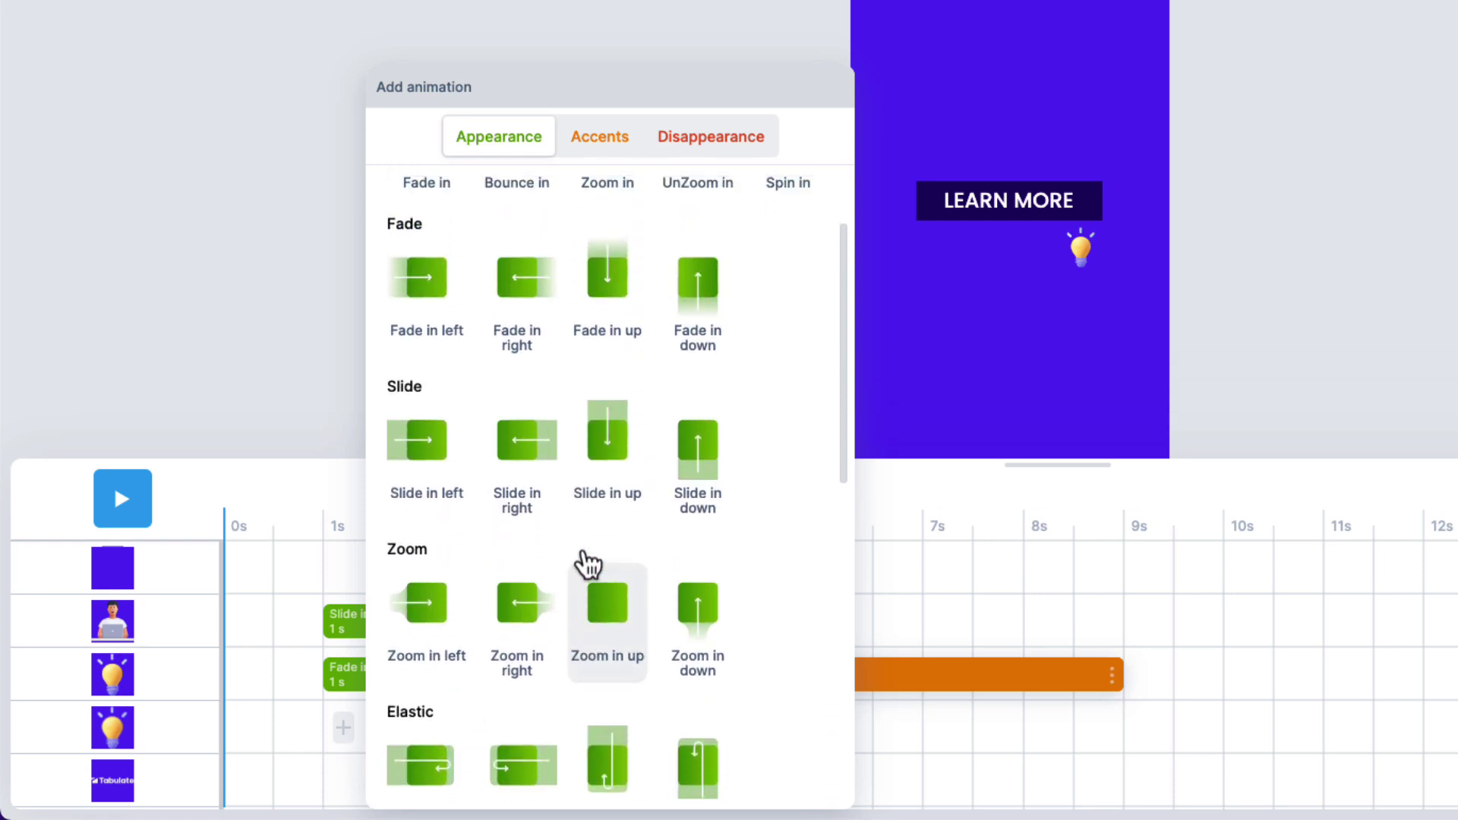
left_click(630, 387)
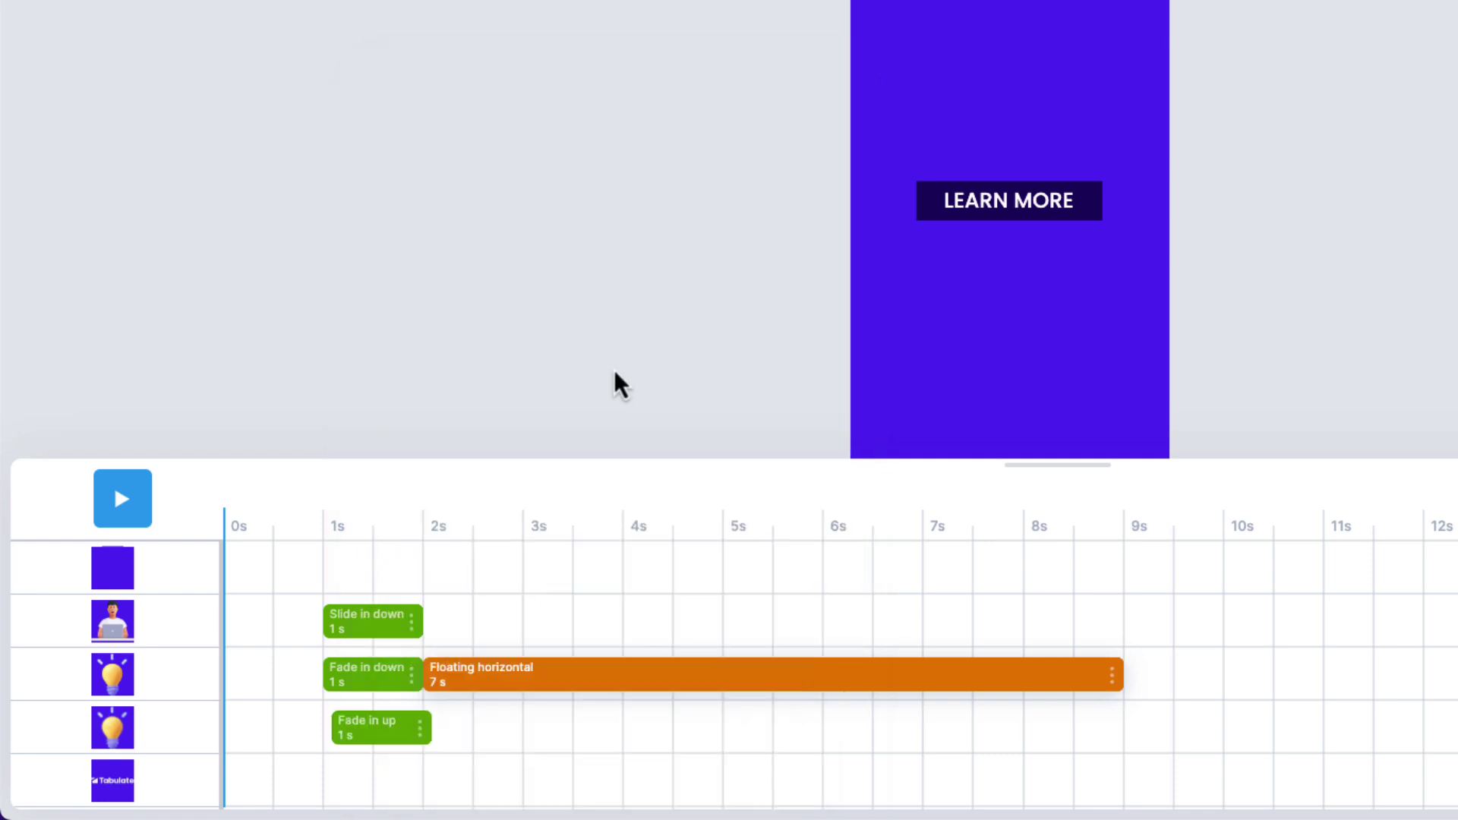
left_click(380, 740)
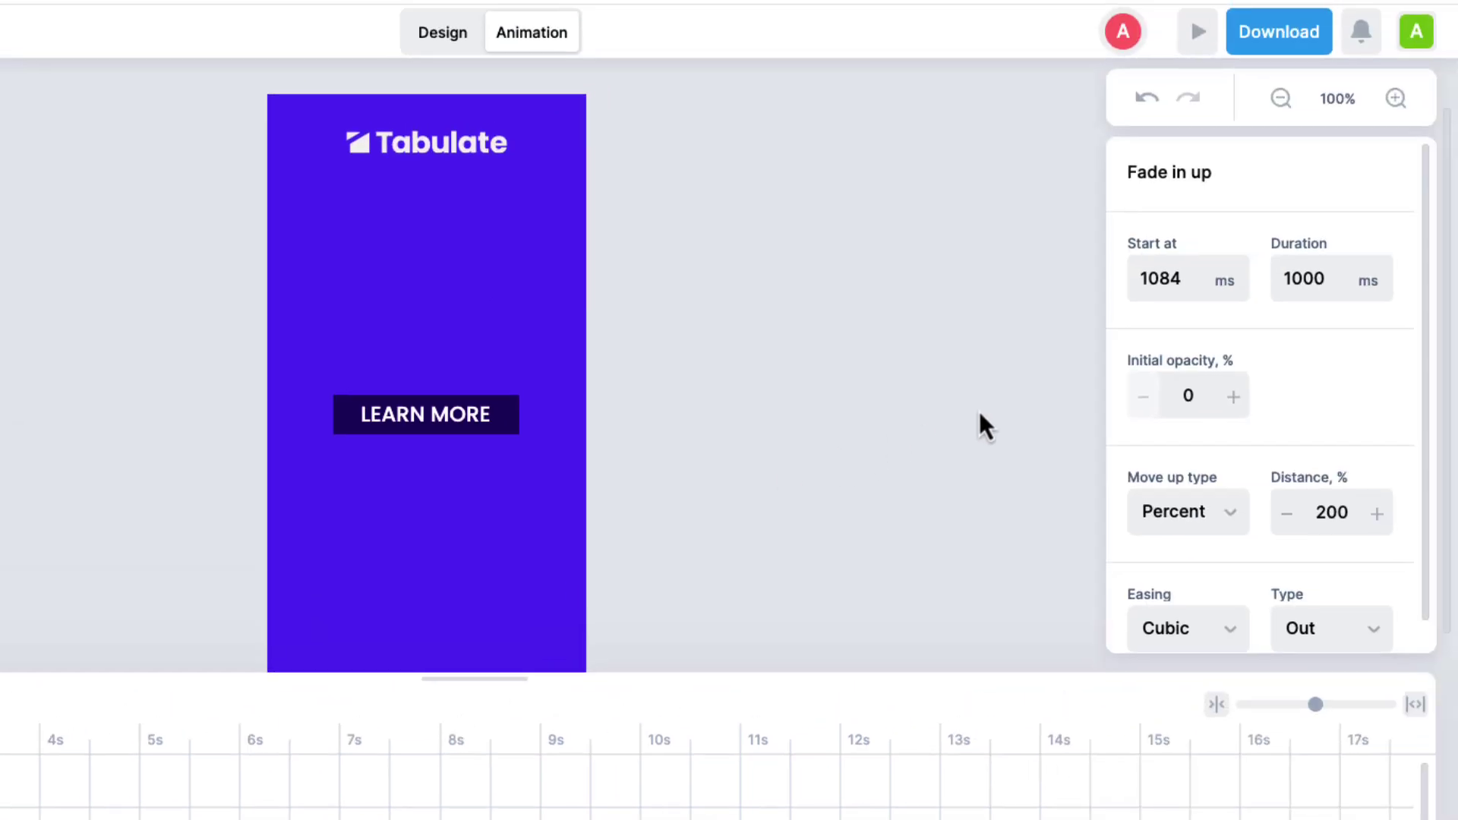
double_click(1156, 287)
type("1000")
key("Return")
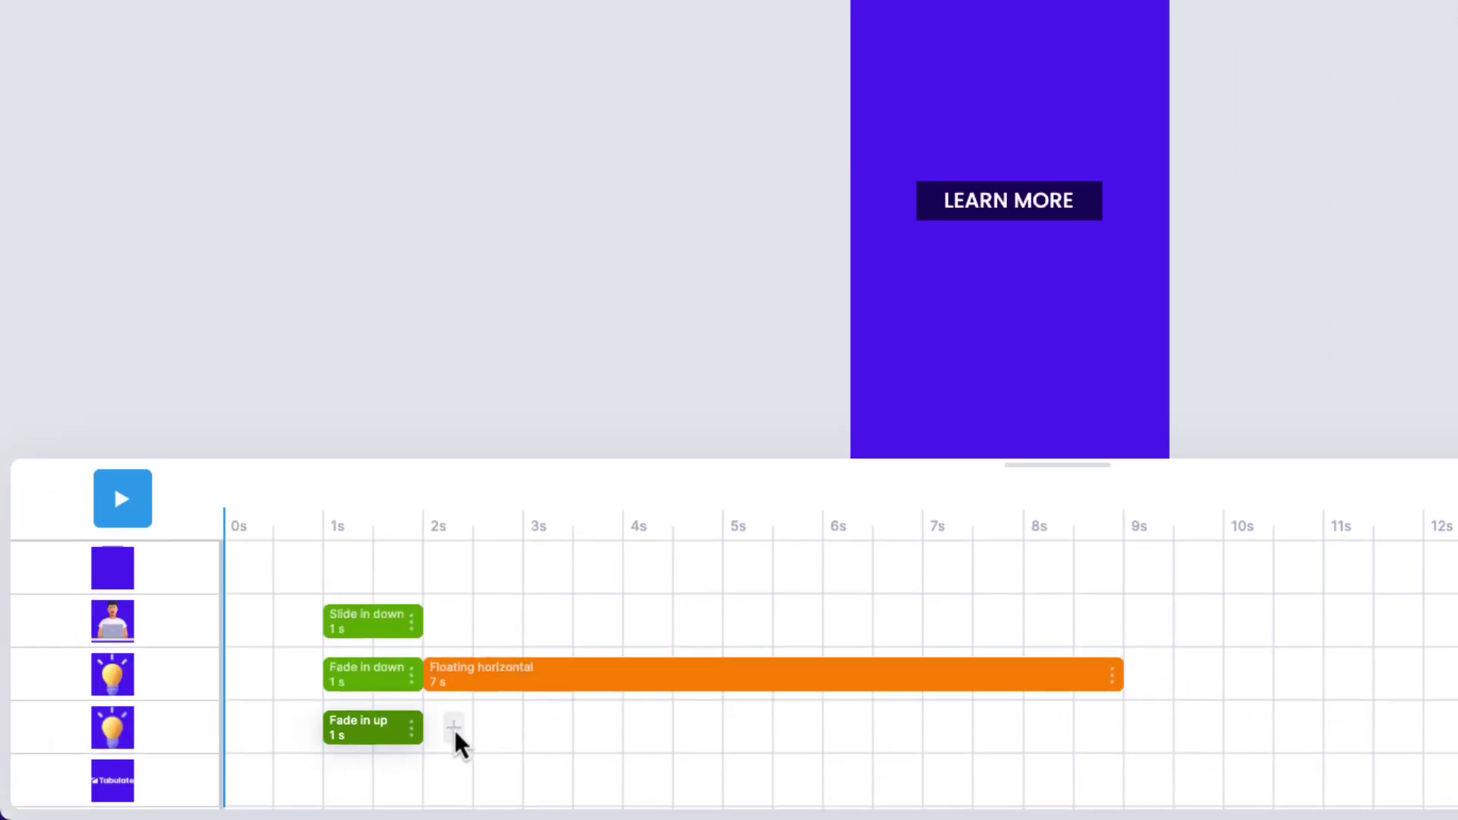
Add a Floating vertical accent animation to the smaller light bulb just after its Fade in up.
left_click(453, 728)
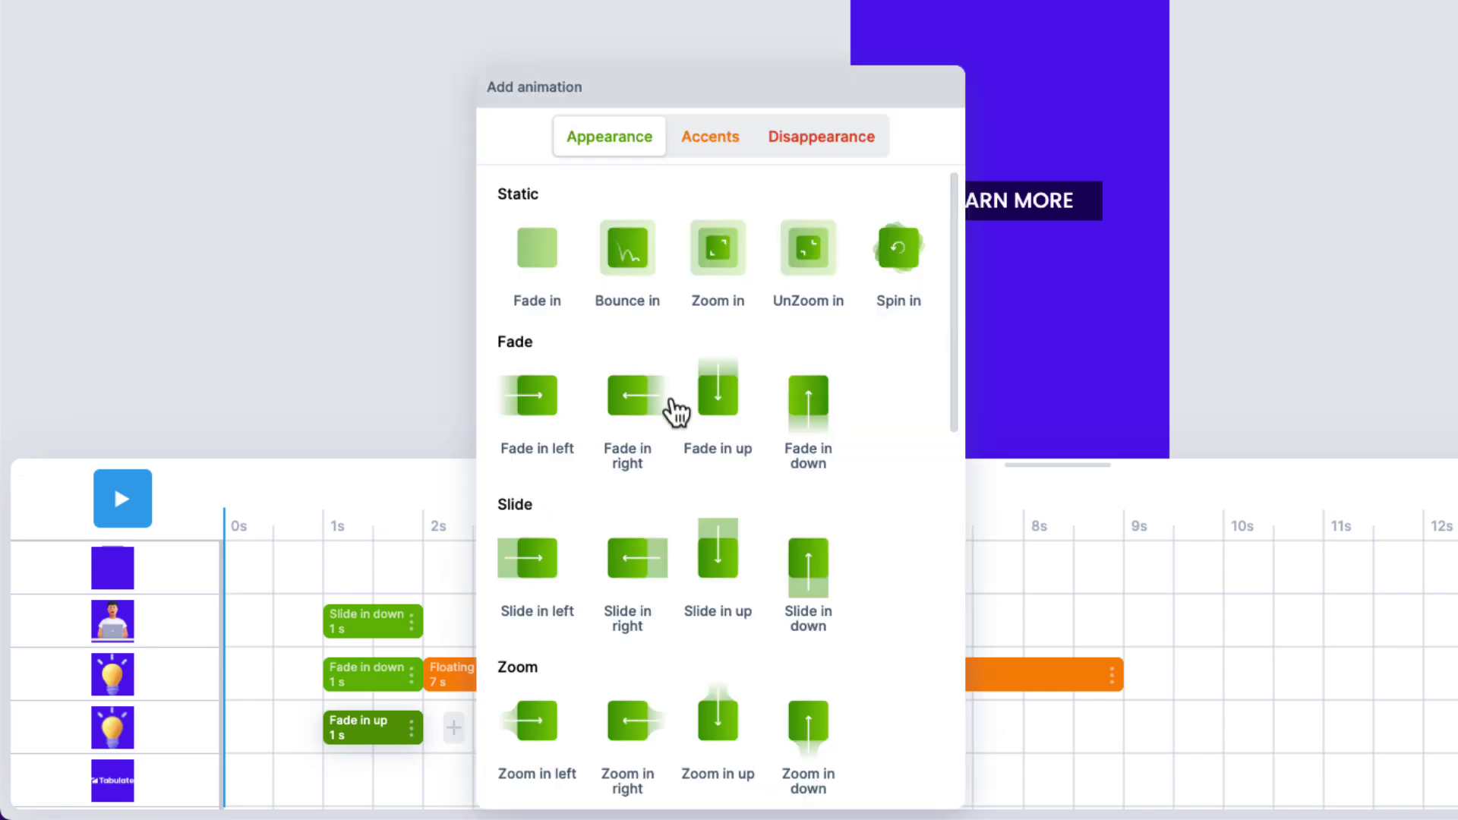
left_click(714, 142)
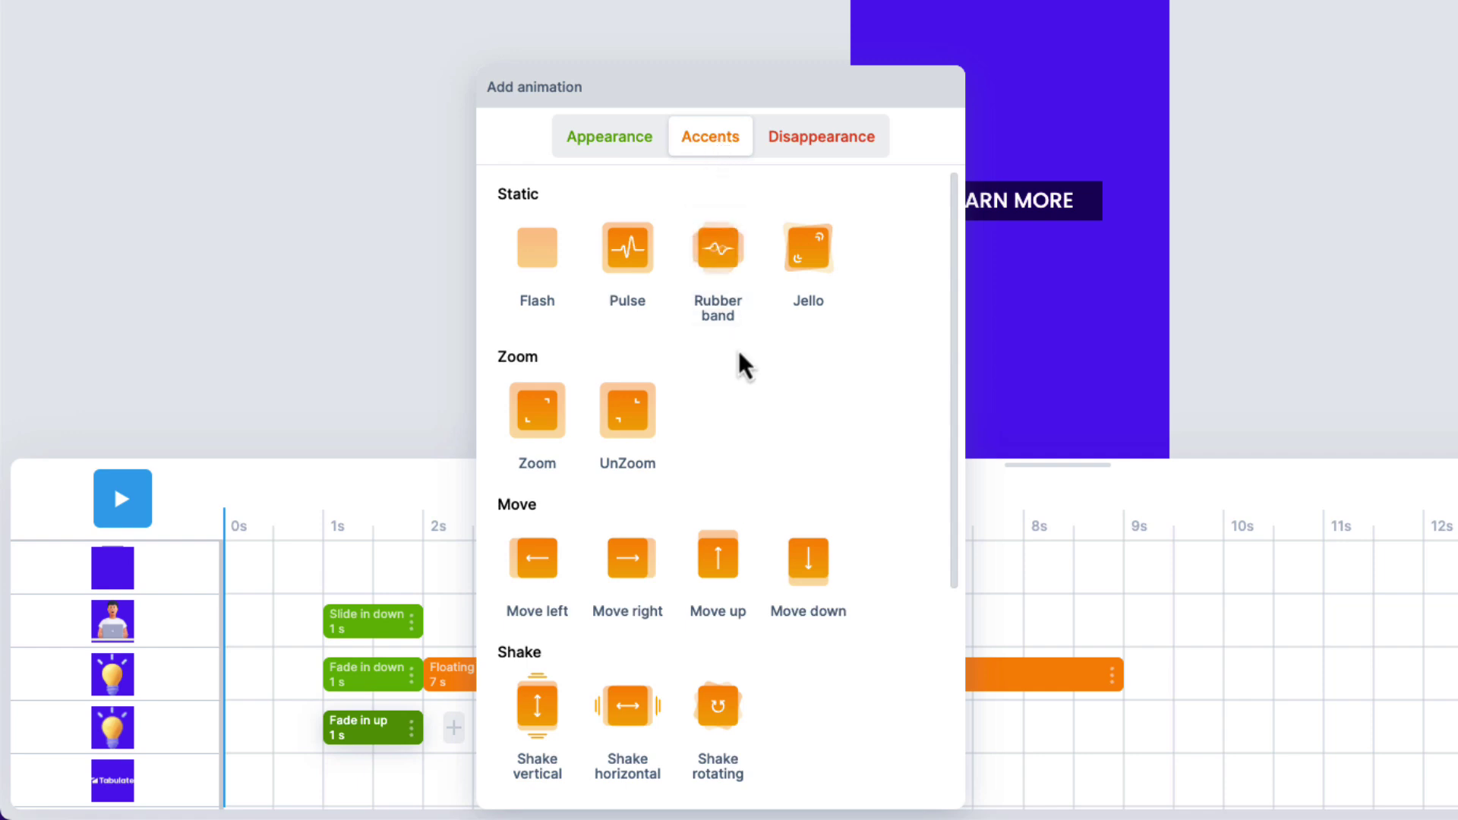
scroll(741, 393, "down", 2)
scroll(735, 394, "down", 1)
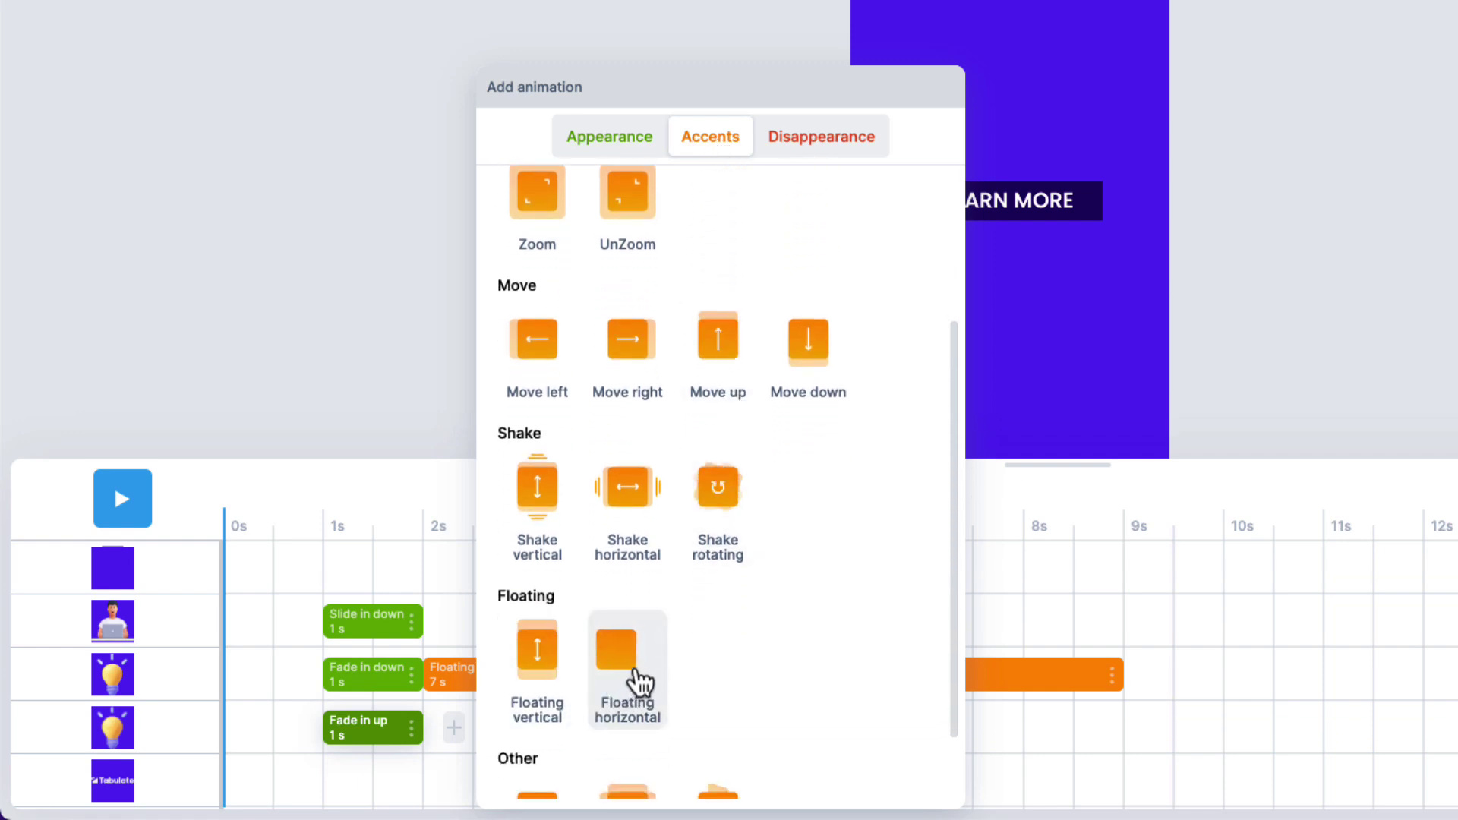
left_click(539, 664)
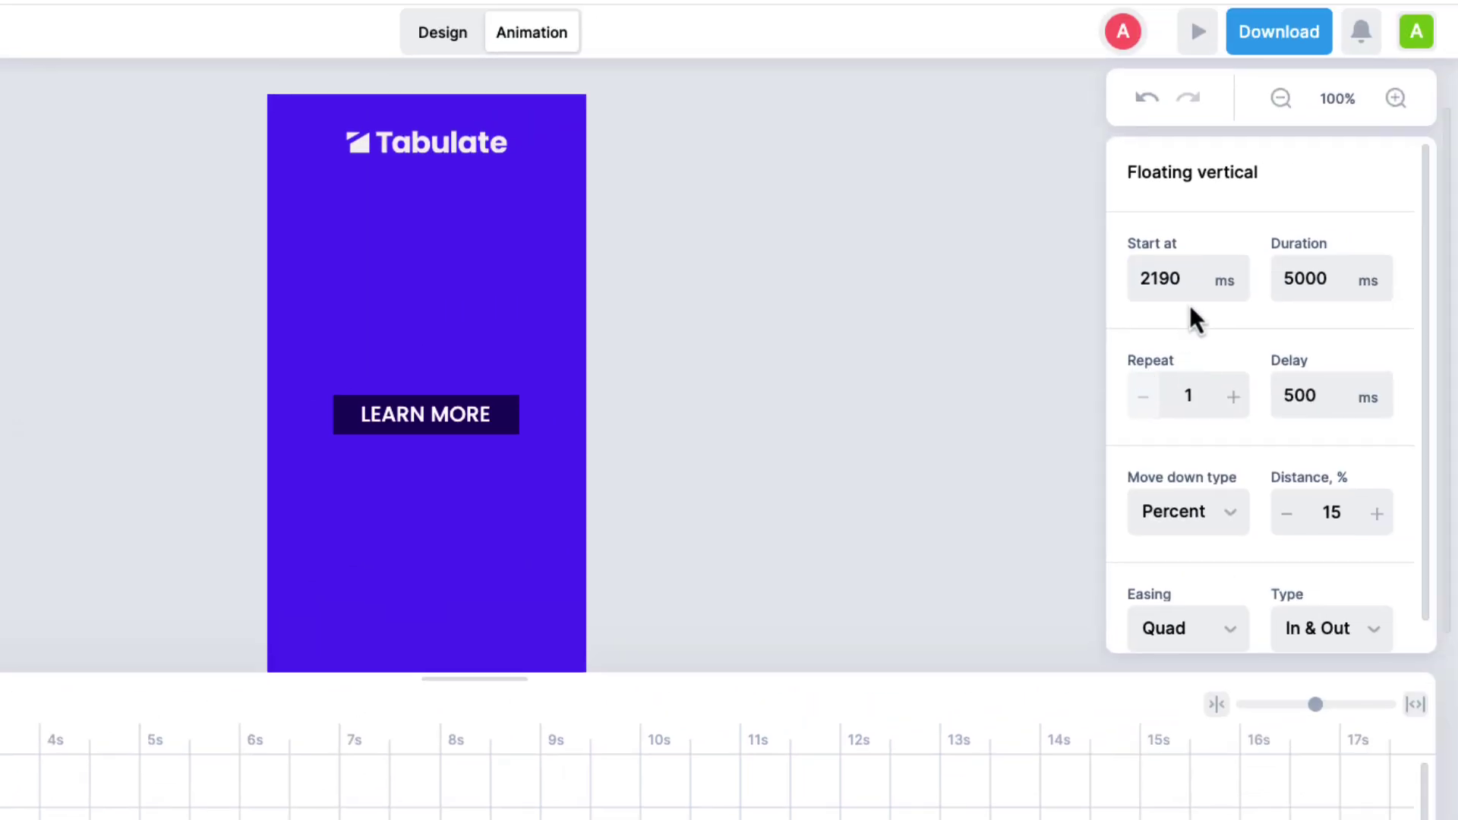
Set the smaller bulb's Floating vertical animation to start at 2000 ms with a 7000 ms duration, and play the whole animation.
left_click(1178, 283)
left_click_drag(1178, 283, 1114, 285)
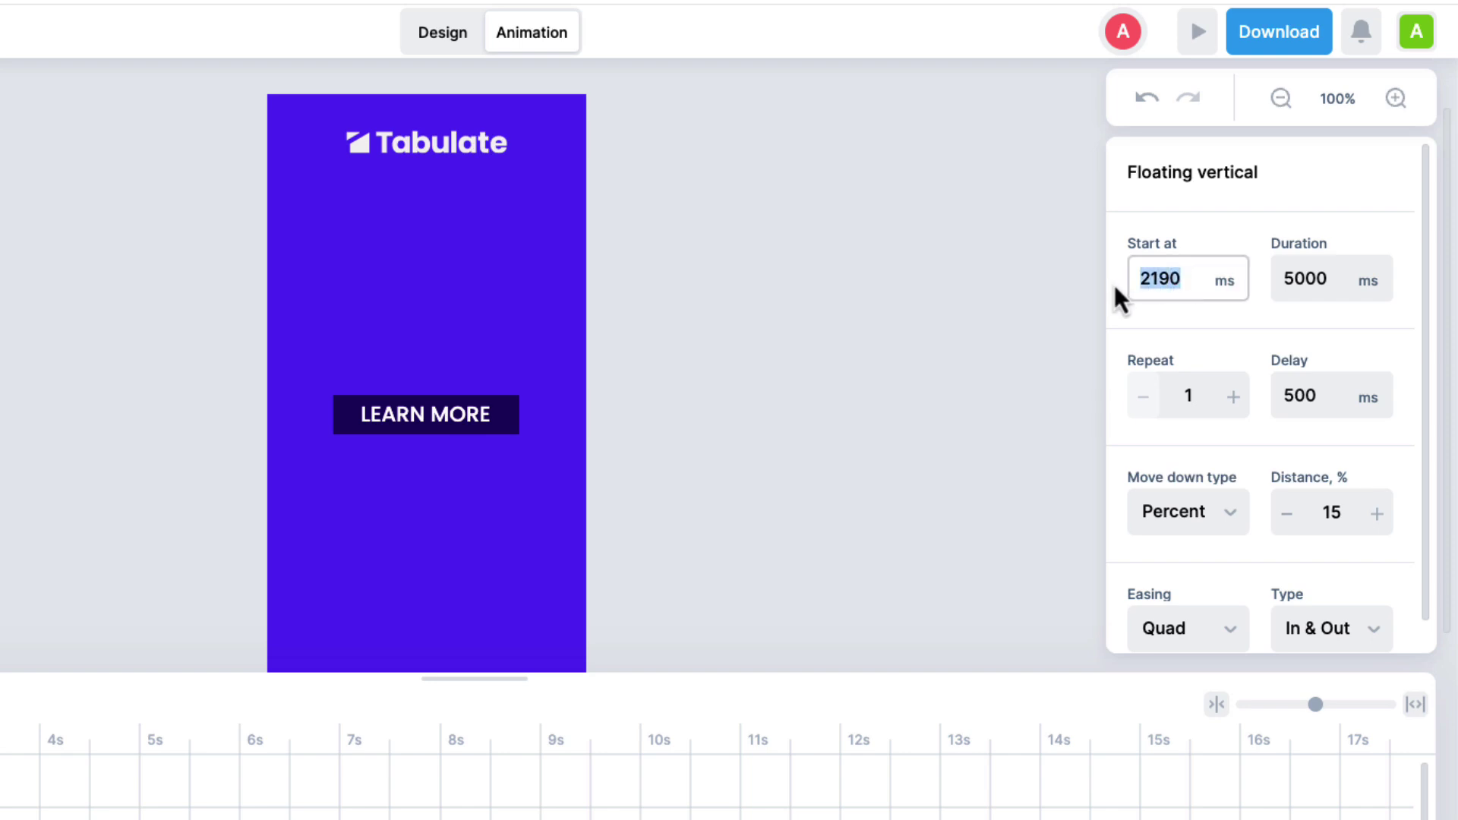
type("2000")
key("Tab")
type("7000")
key("Tab")
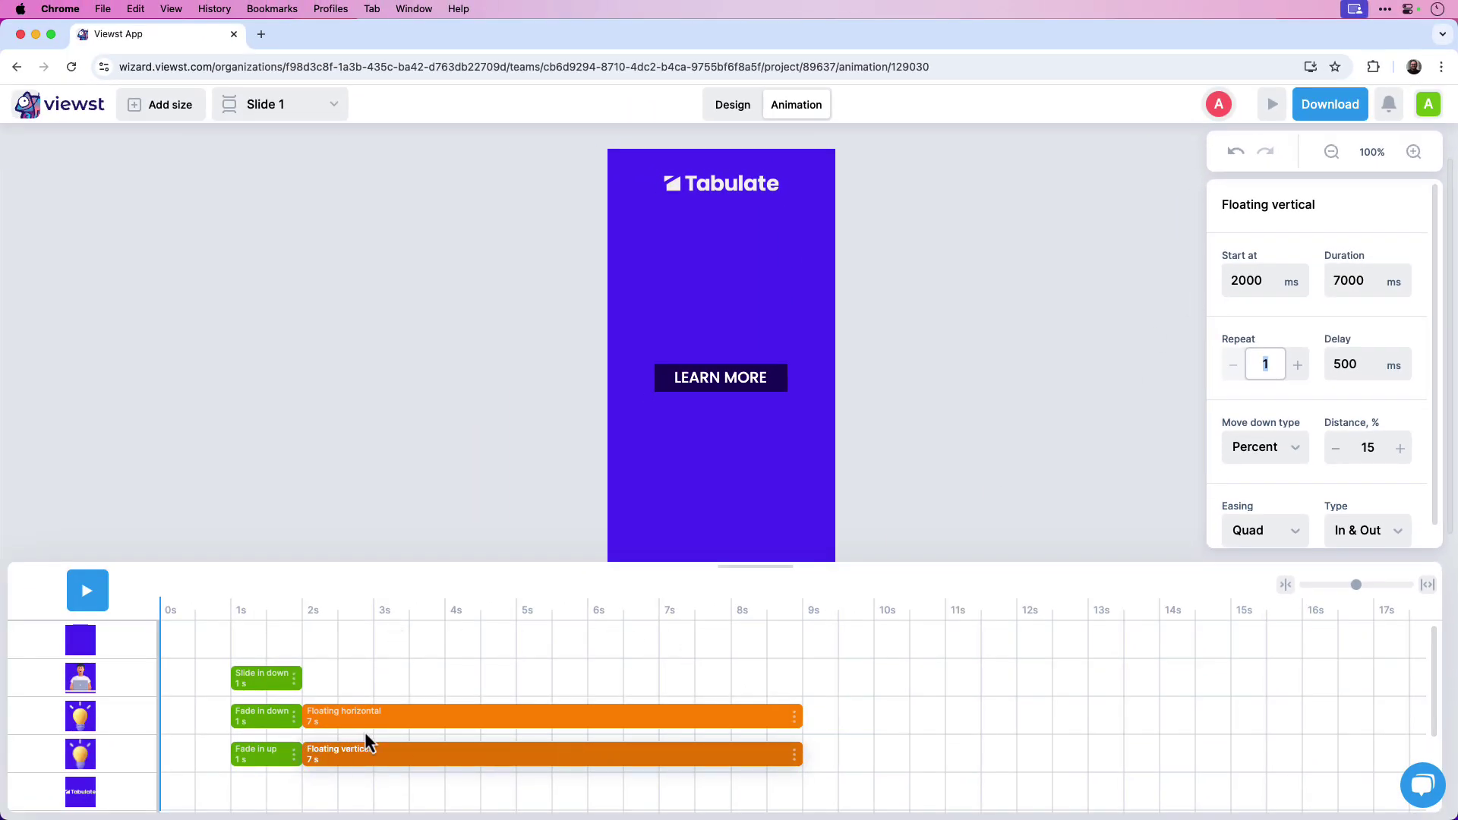
left_click(87, 591)
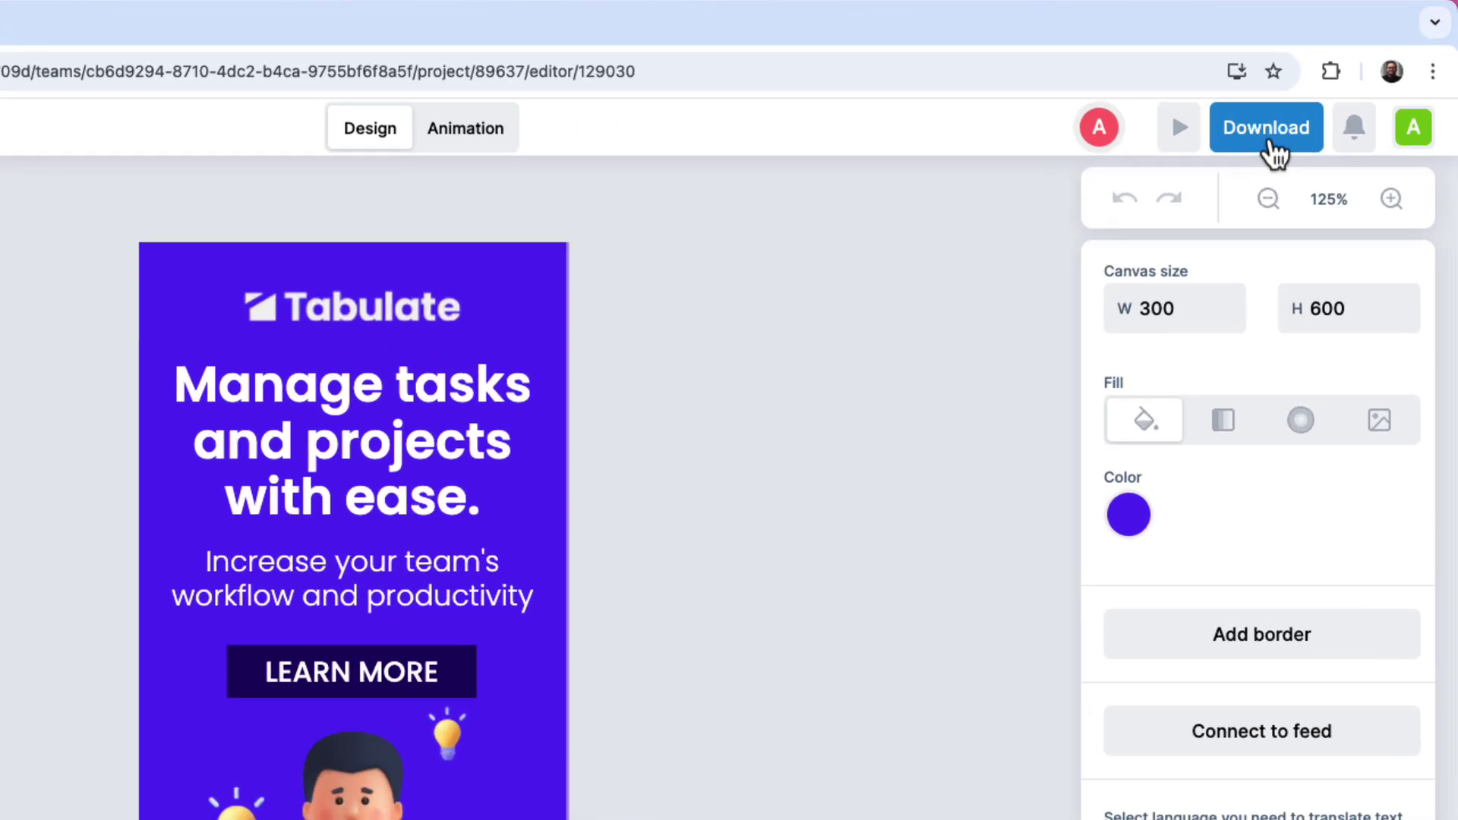
Browse the HTML download targets for the 300x600 ad and choose the Custom export.
left_click(1267, 129)
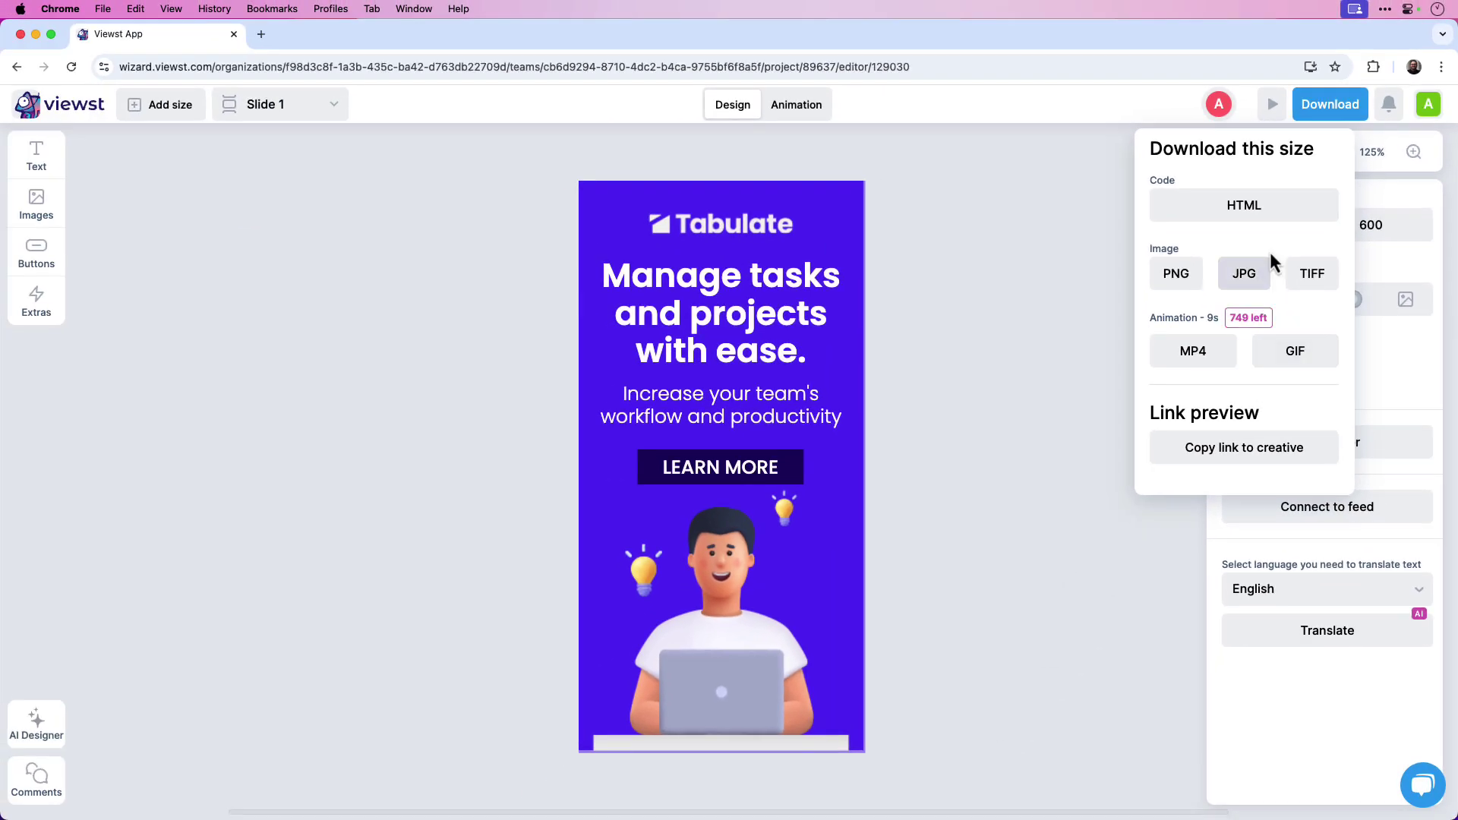
left_click(1191, 295)
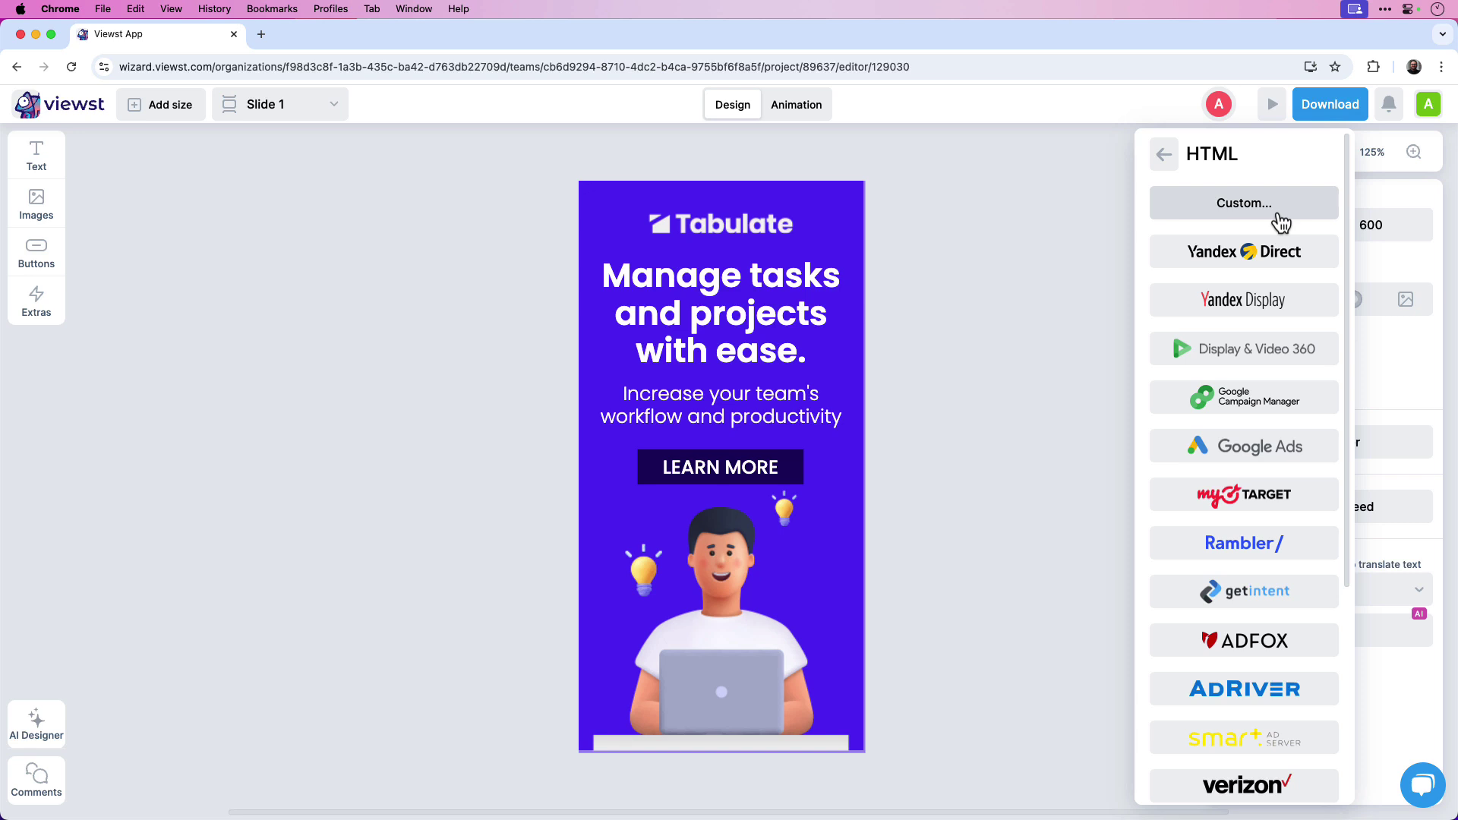
scroll(1282, 275, "down", 3)
scroll(1283, 273, "down", 3)
scroll(1284, 275, "up", 6)
left_click(1310, 212)
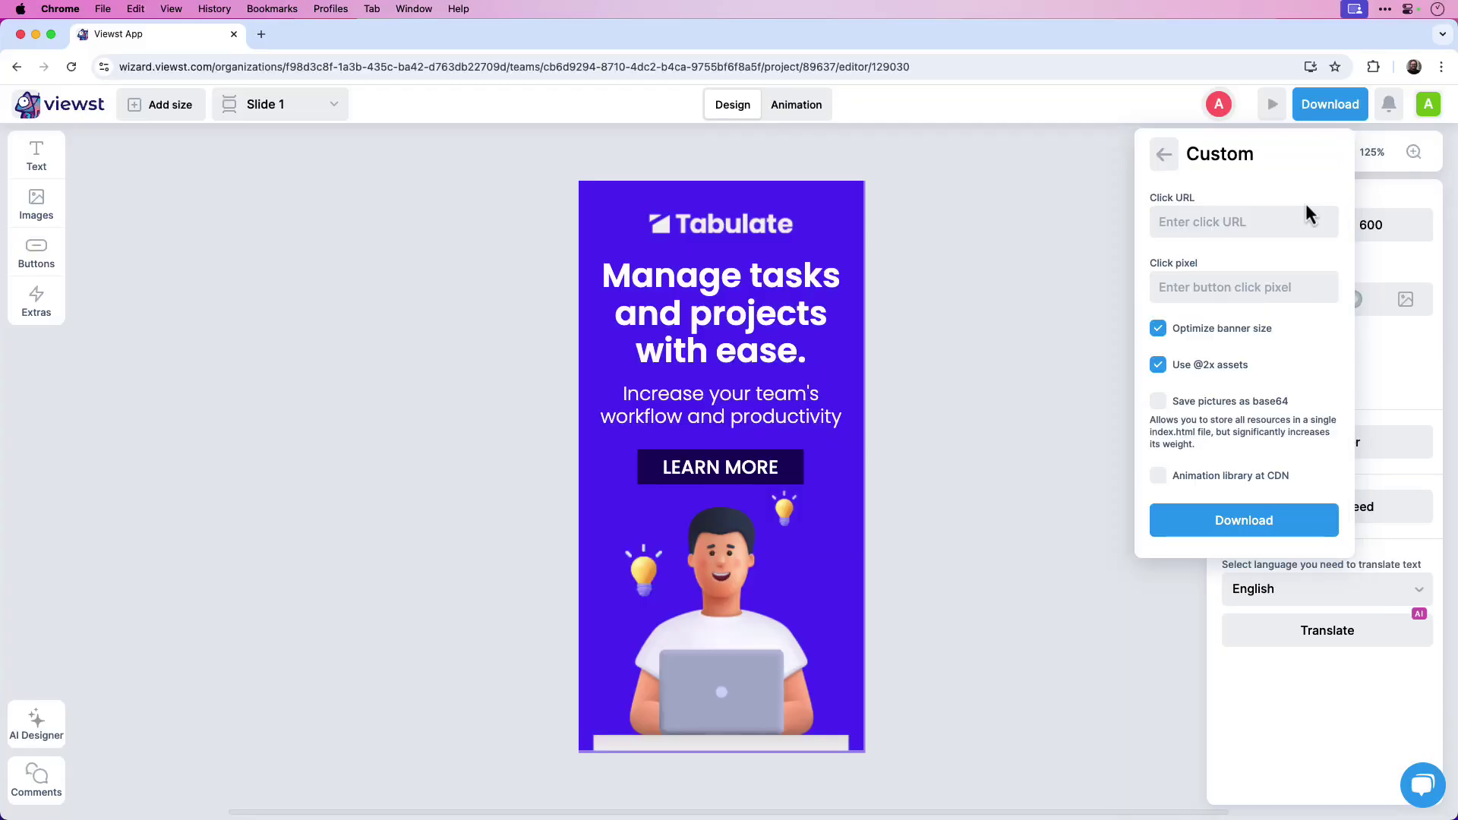
left_click(1261, 226)
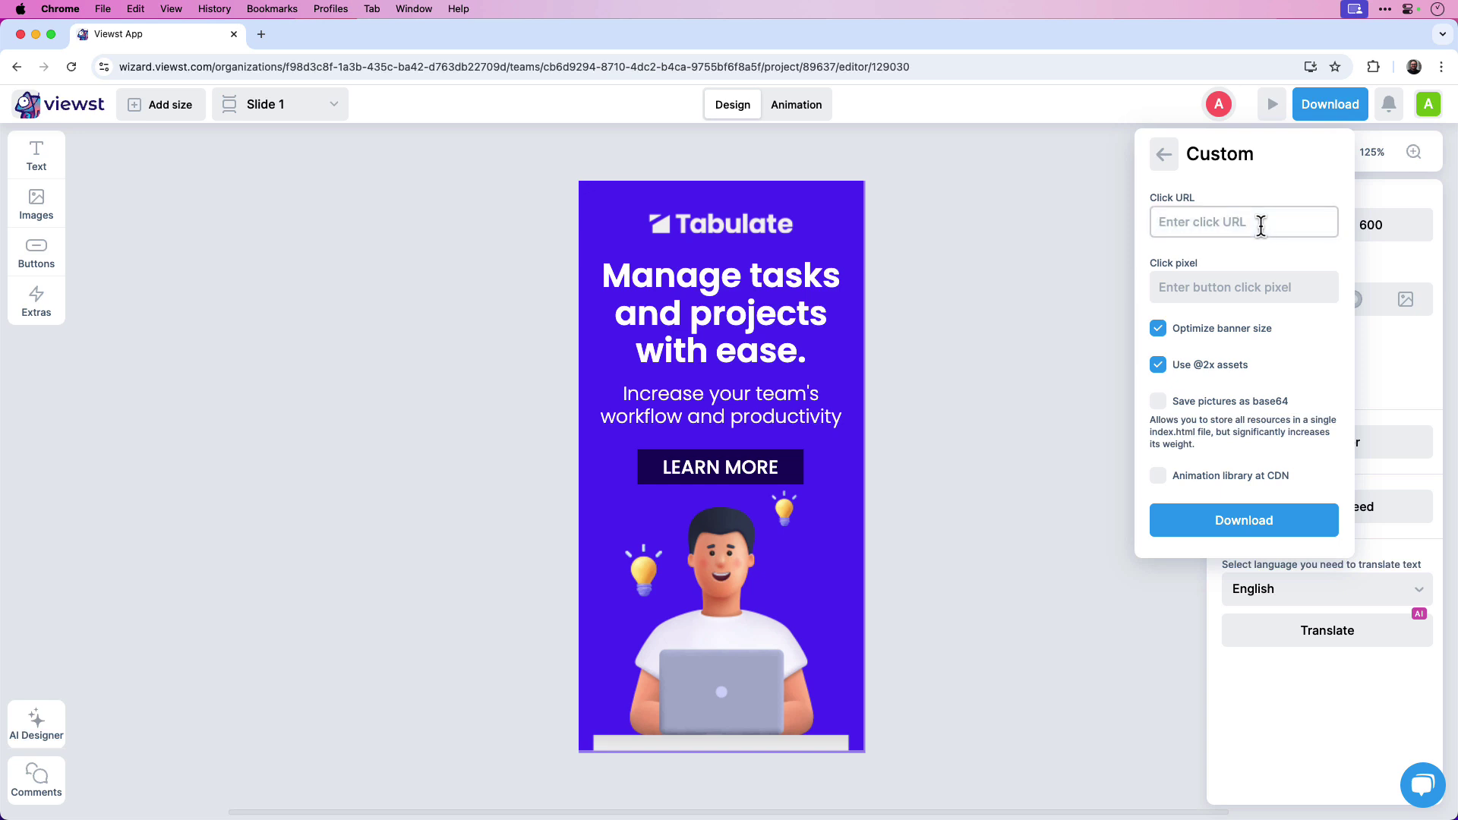
type("https://ww.google.com")
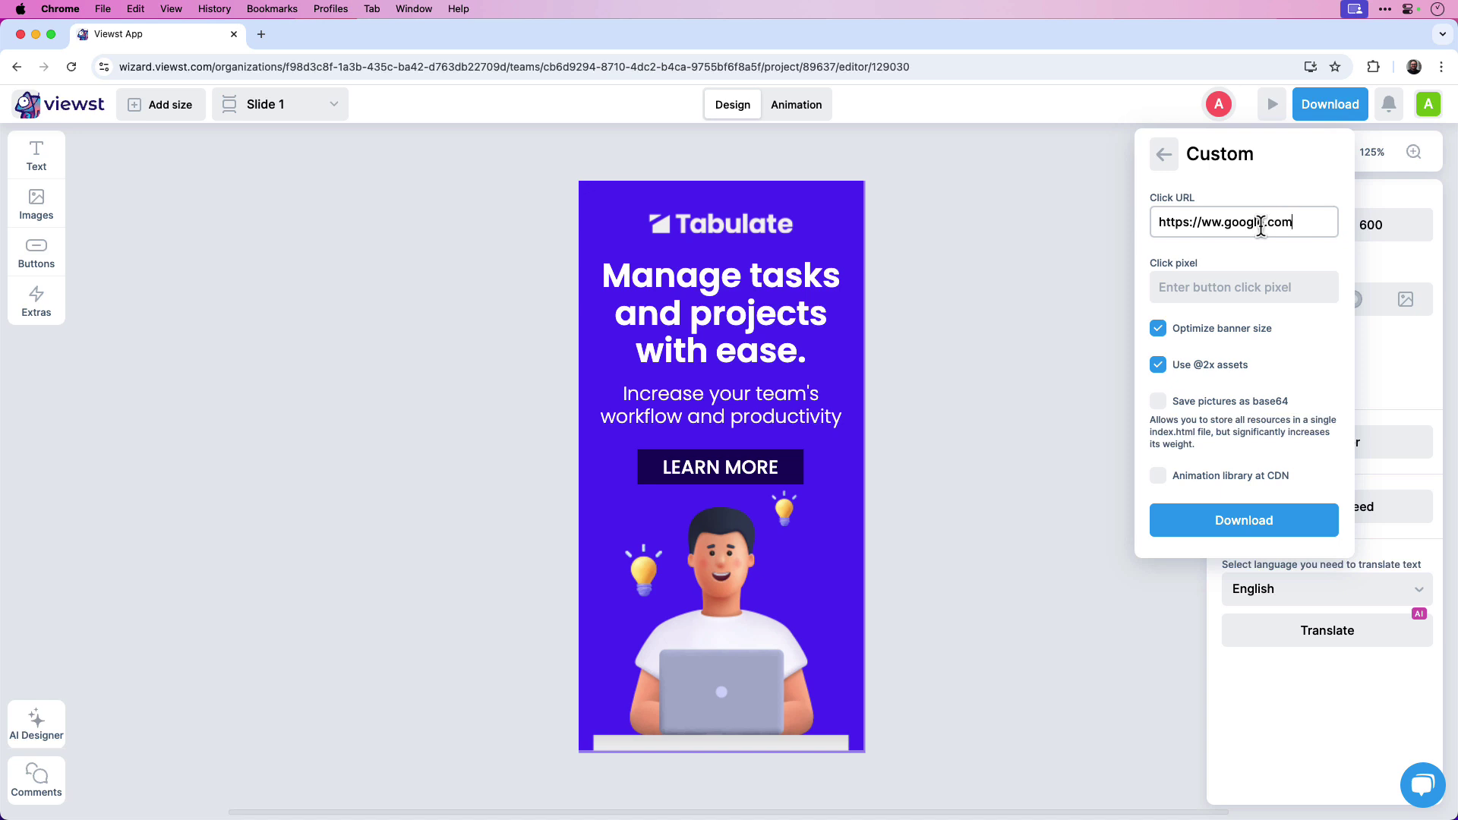
left_click(1250, 318)
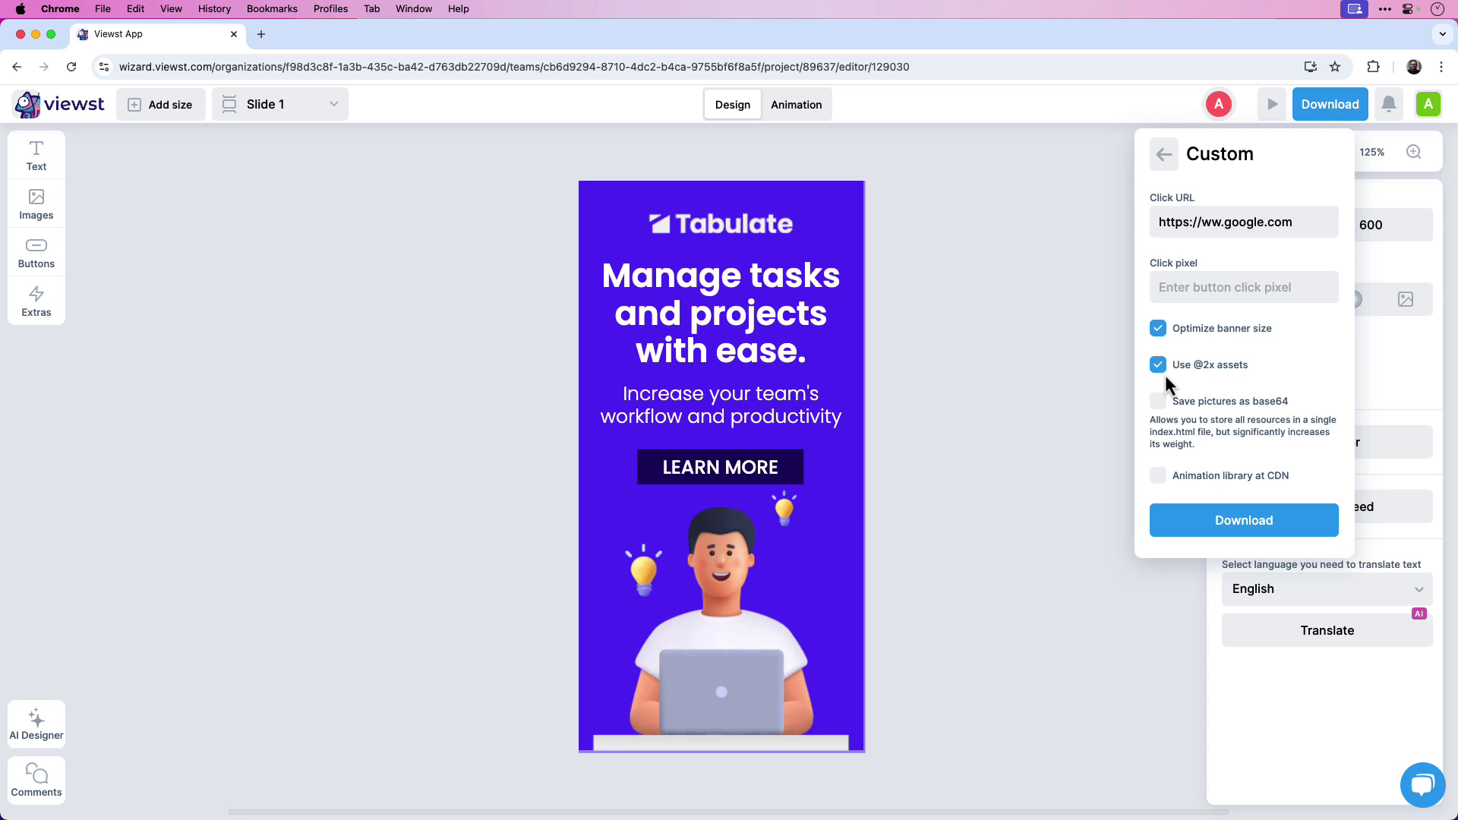
left_click(1284, 524)
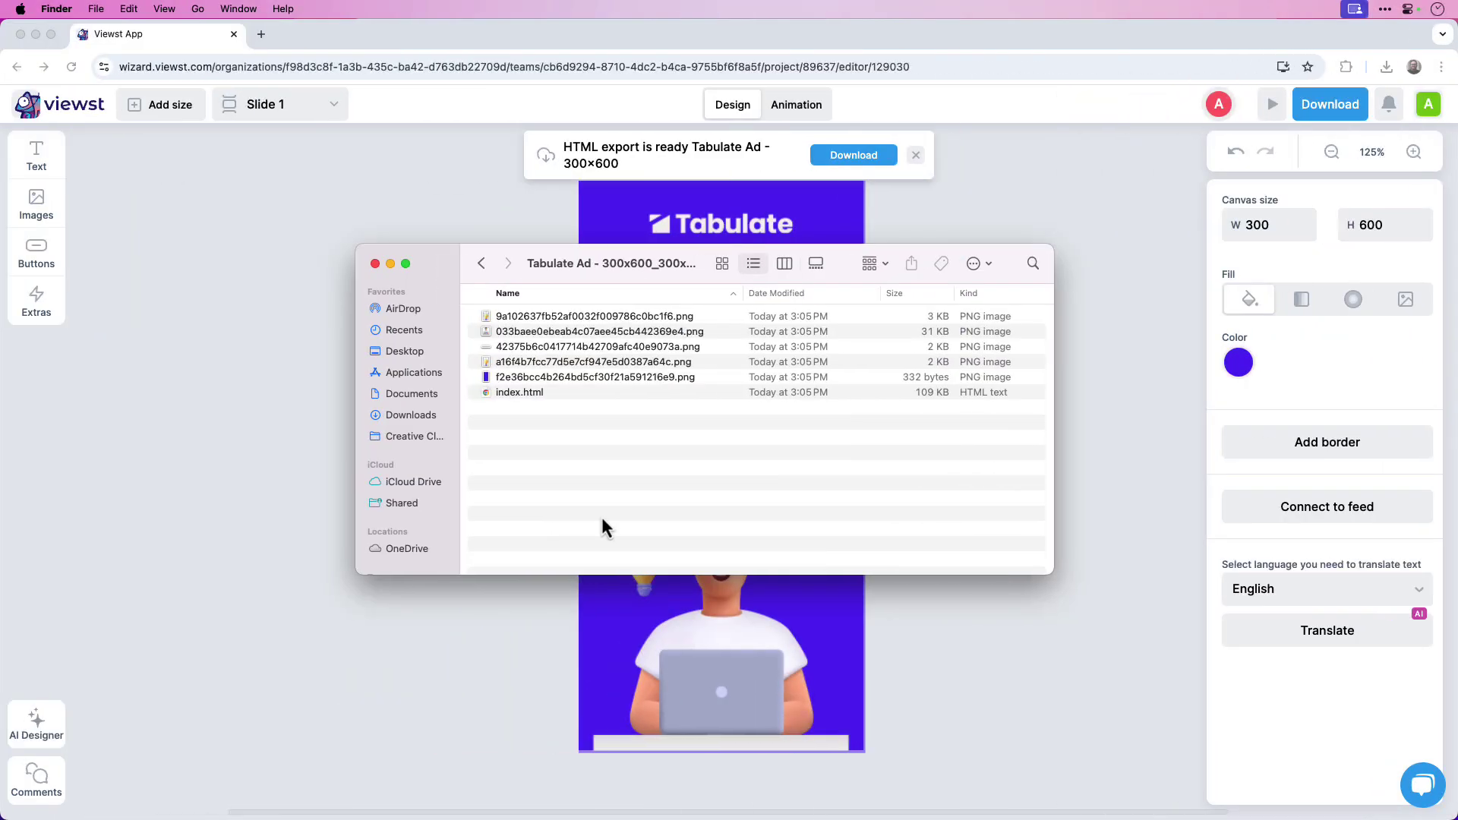
Open the exported index.html in the browser, replay the ad's animation and test the LEARN MORE link.
double_click(533, 394)
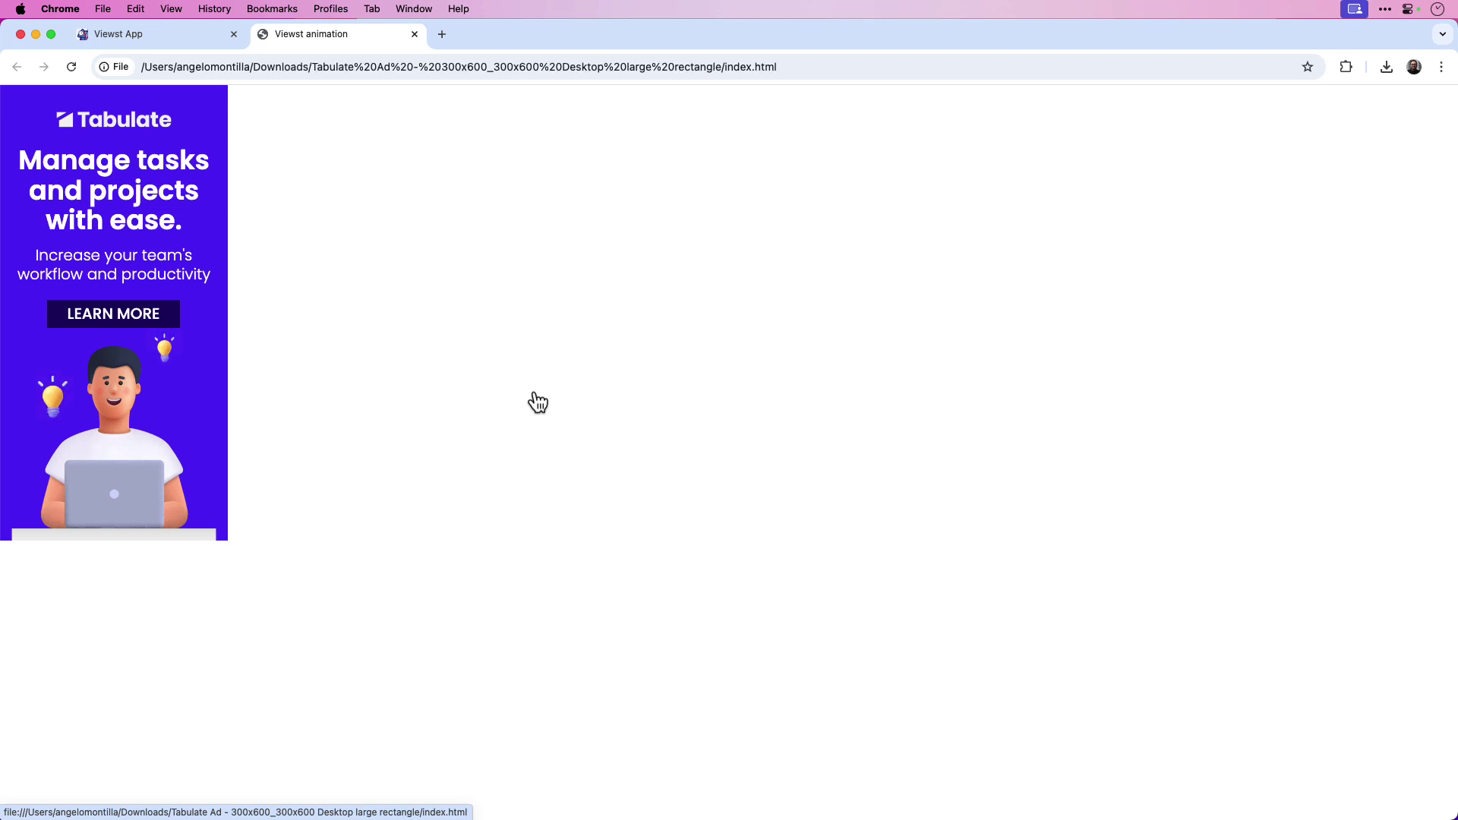
left_click(71, 67)
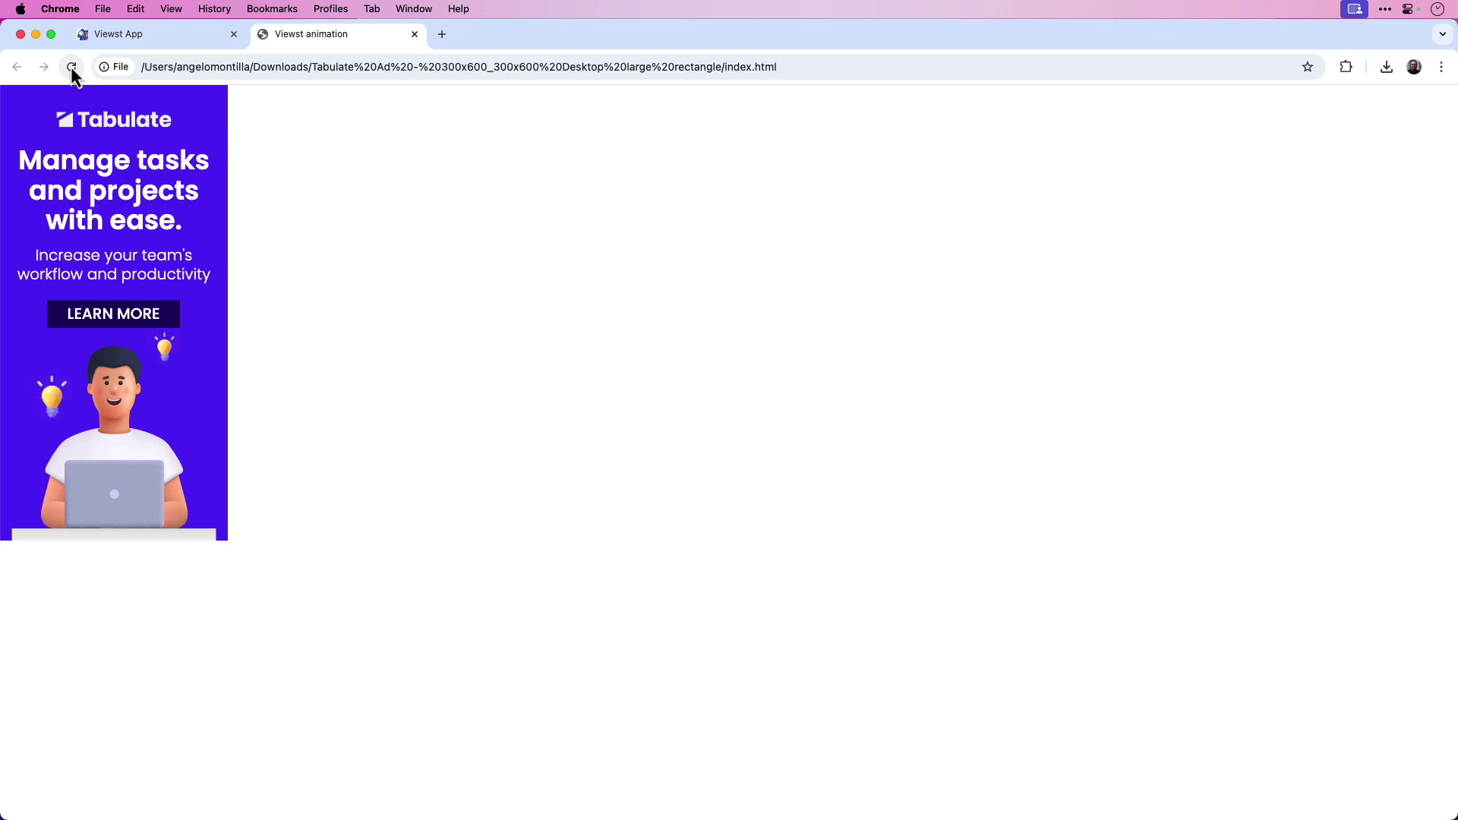
left_click(128, 323)
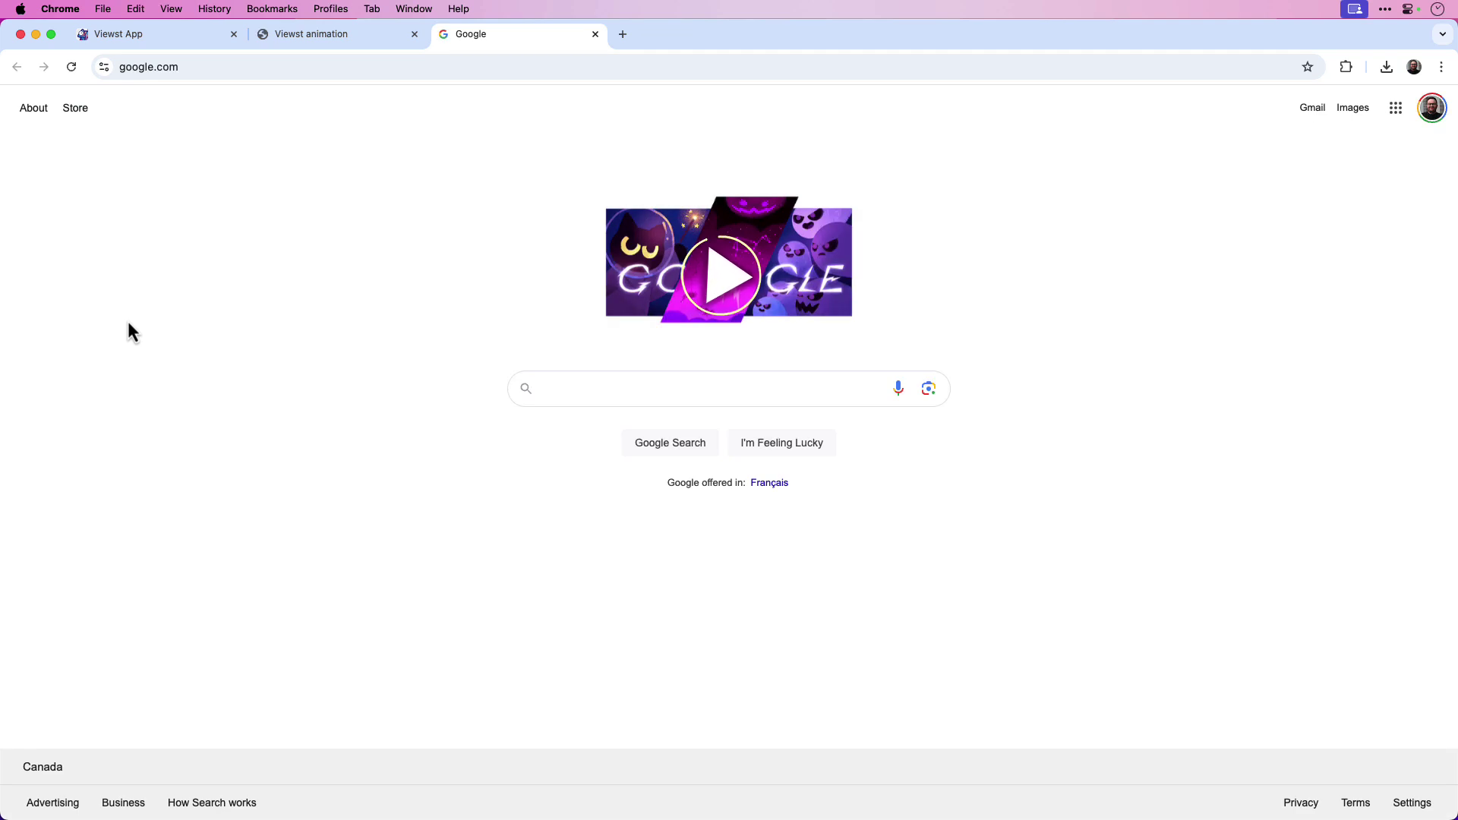